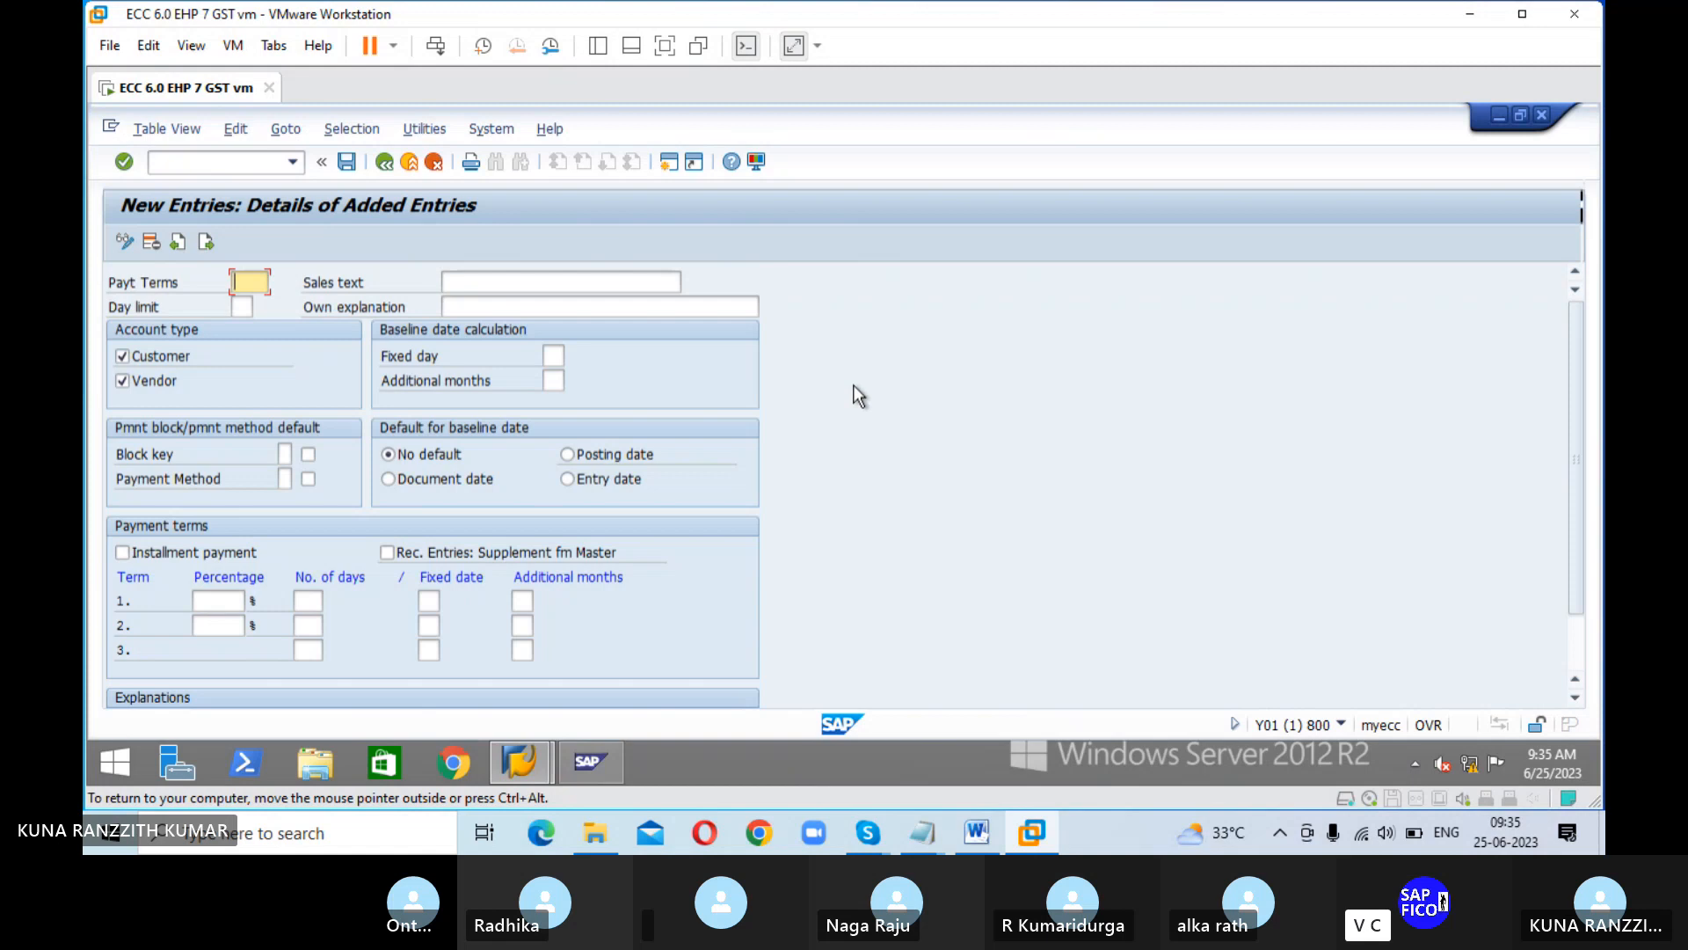
type("r")
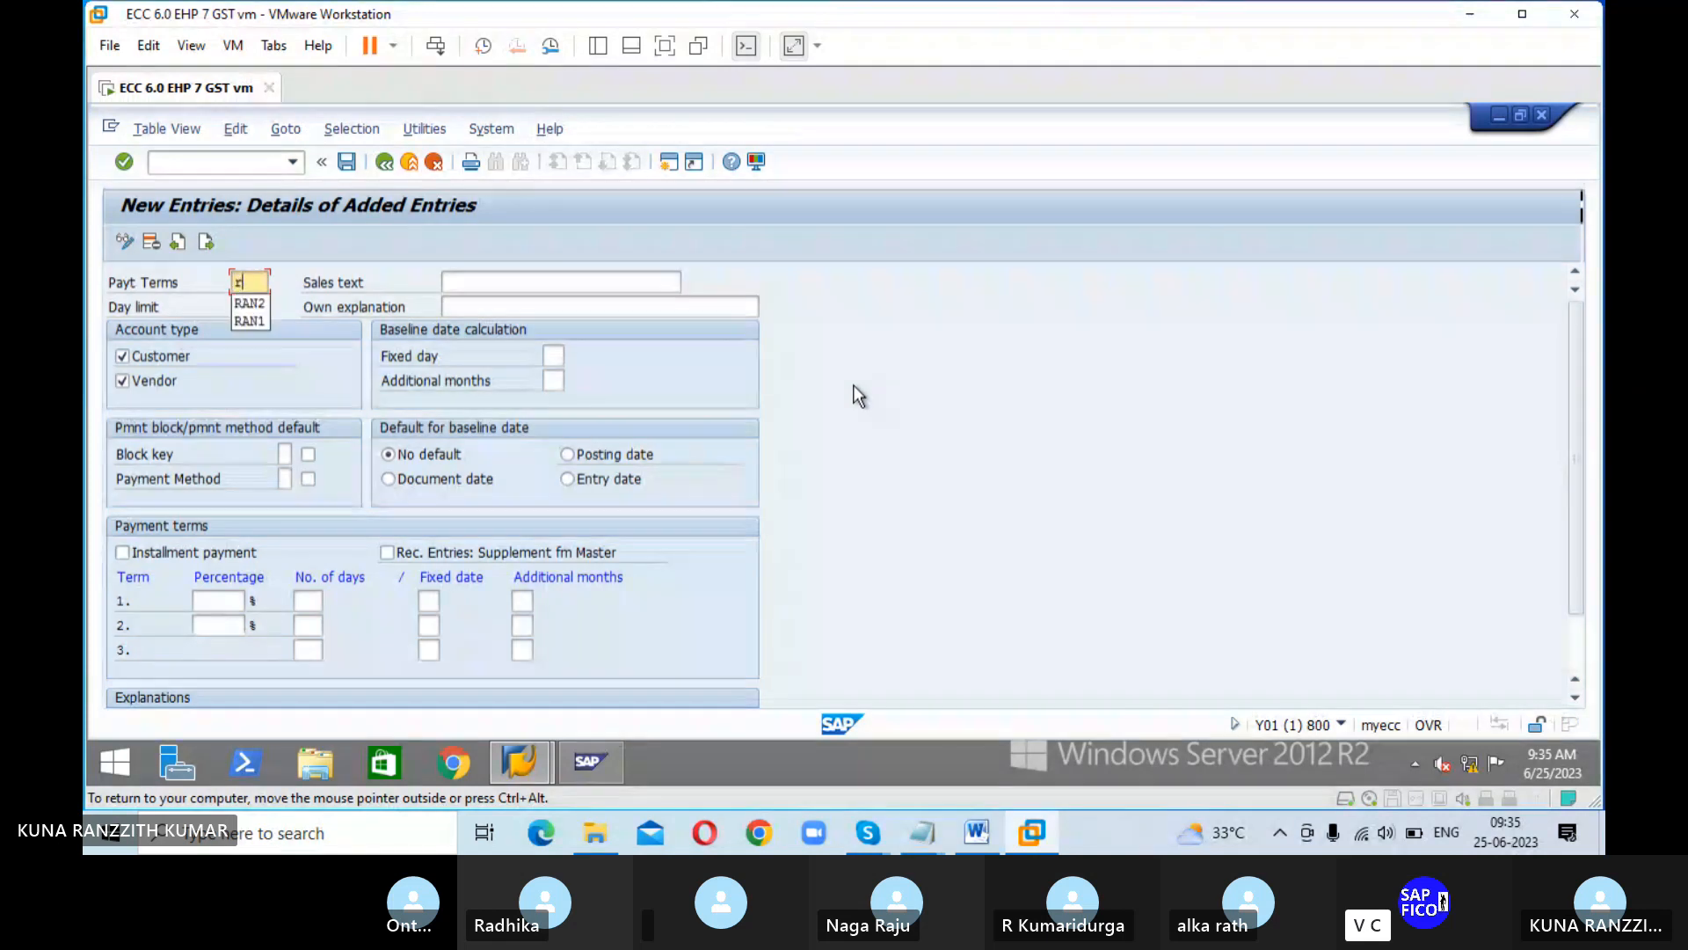
key("BackSpace")
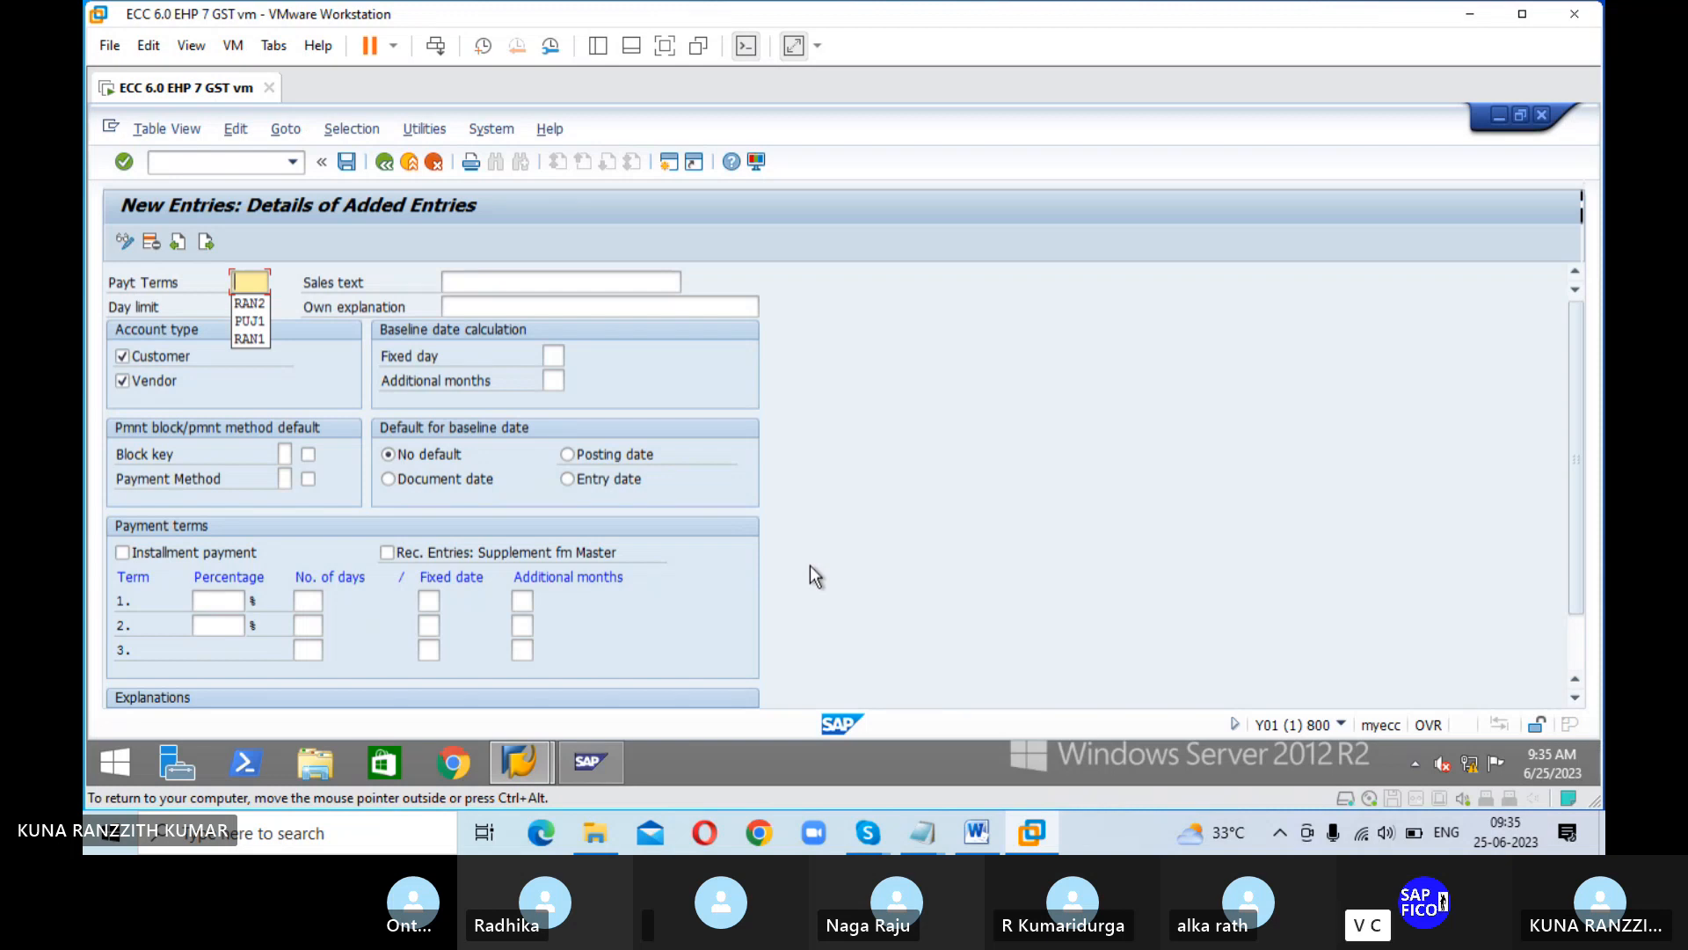
type("ao")
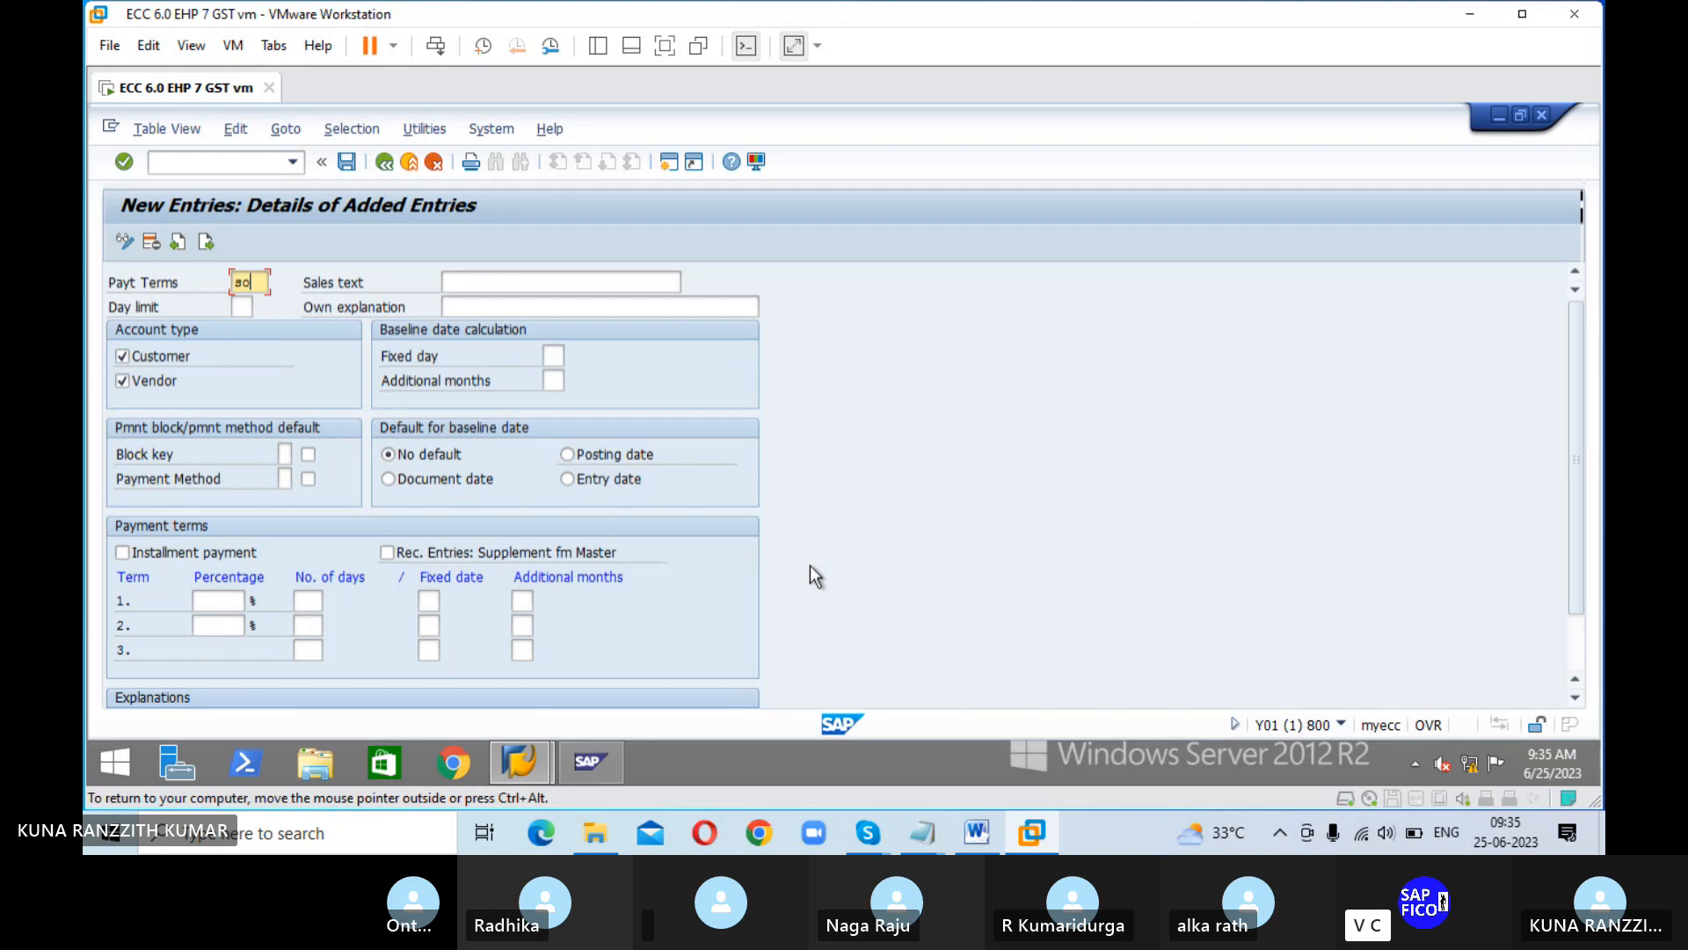
key("BackSpace")
Step: Enter SOIP as the payment terms key of the new entry
type("SOIP")
key("Tab")
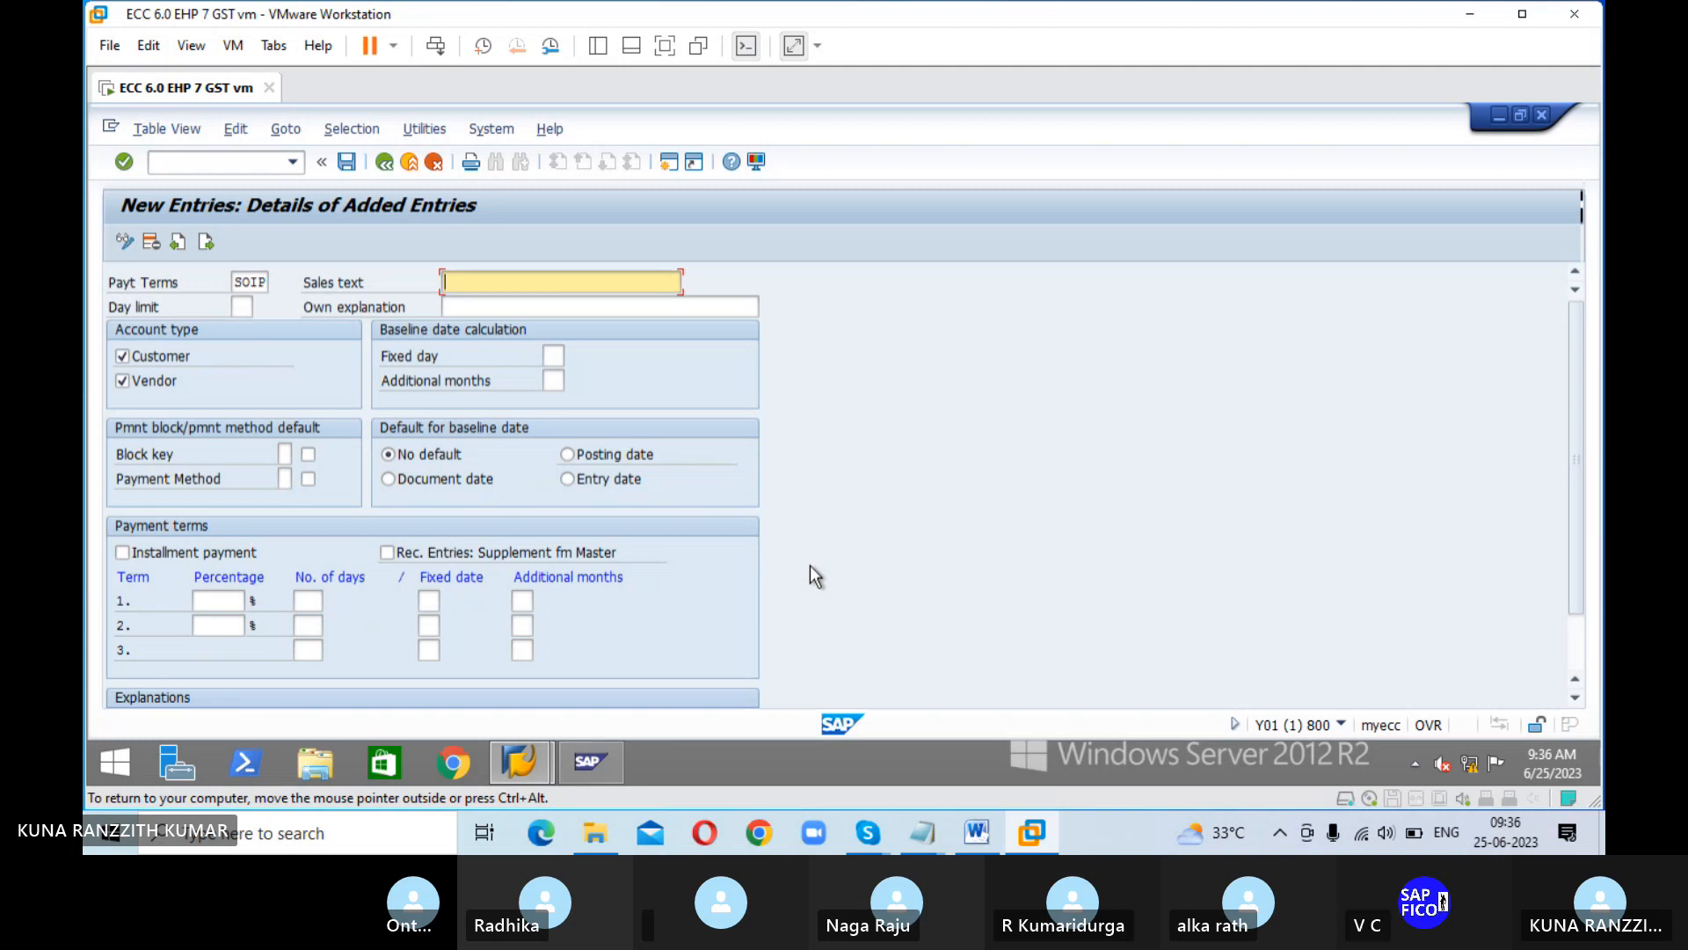
type("I")
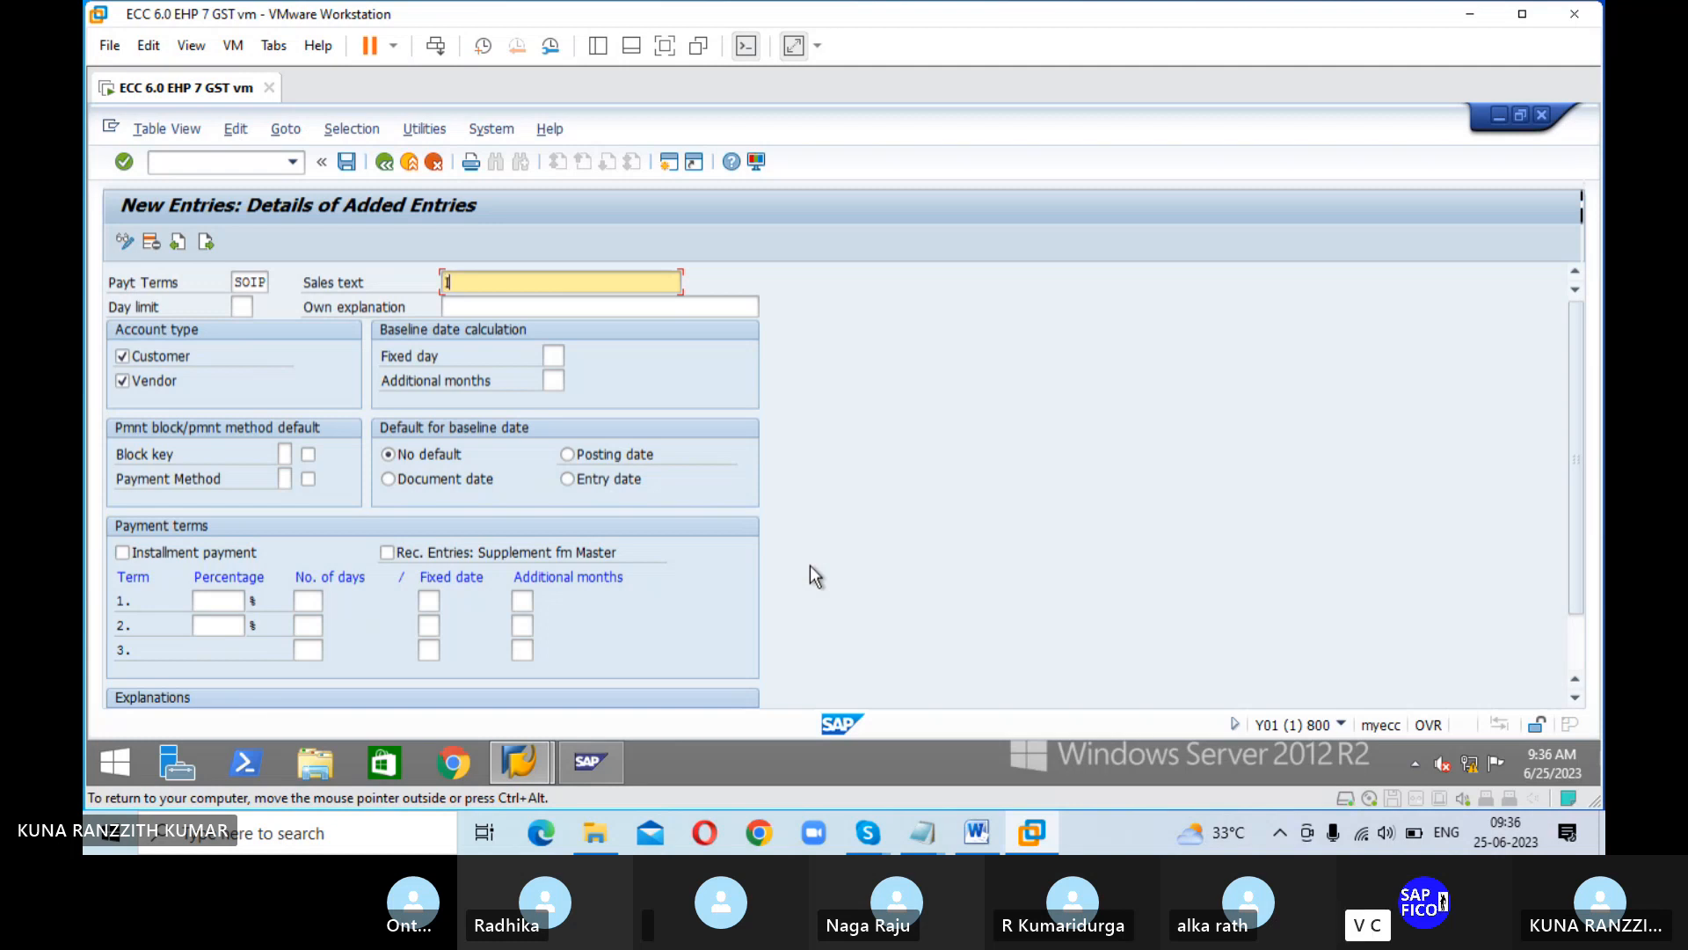
type("NSTALL")
key("BackSpace")
key("BackSpace")
key("BackSpace")
key("BackSpace")
key("BackSpace")
key("BackSpace")
key("BackSpace")
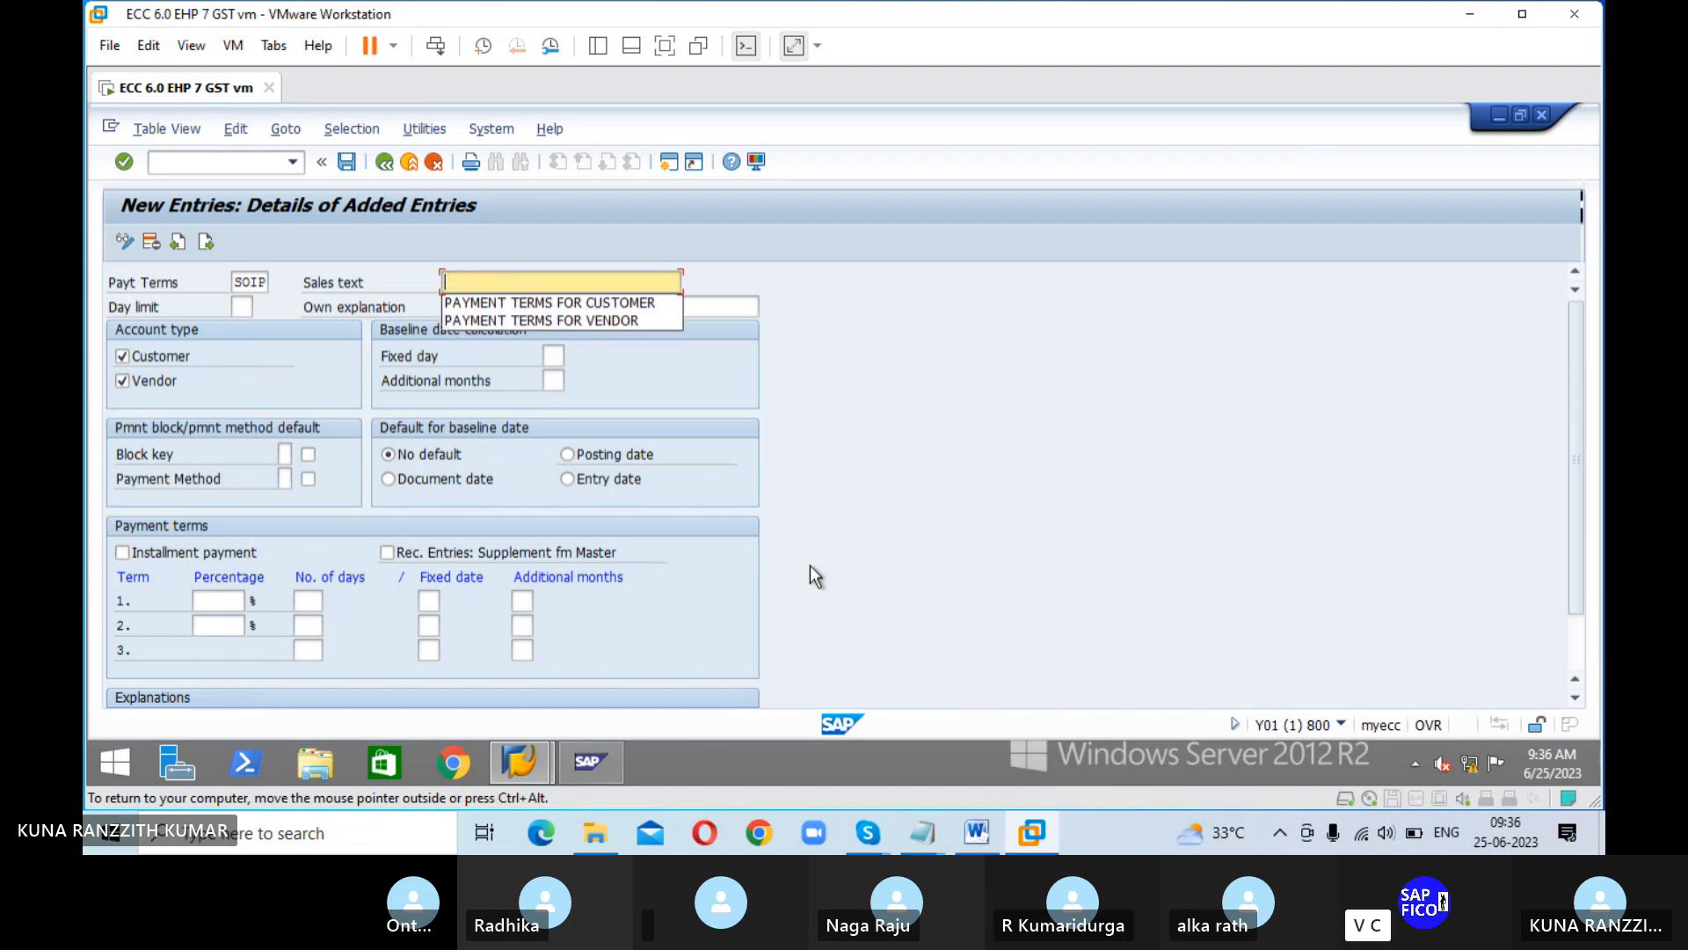
Step: Enter "SOURCE OF INSTALLMENTS PT" as the sales text of the SOIP payment terms
type("SORCE")
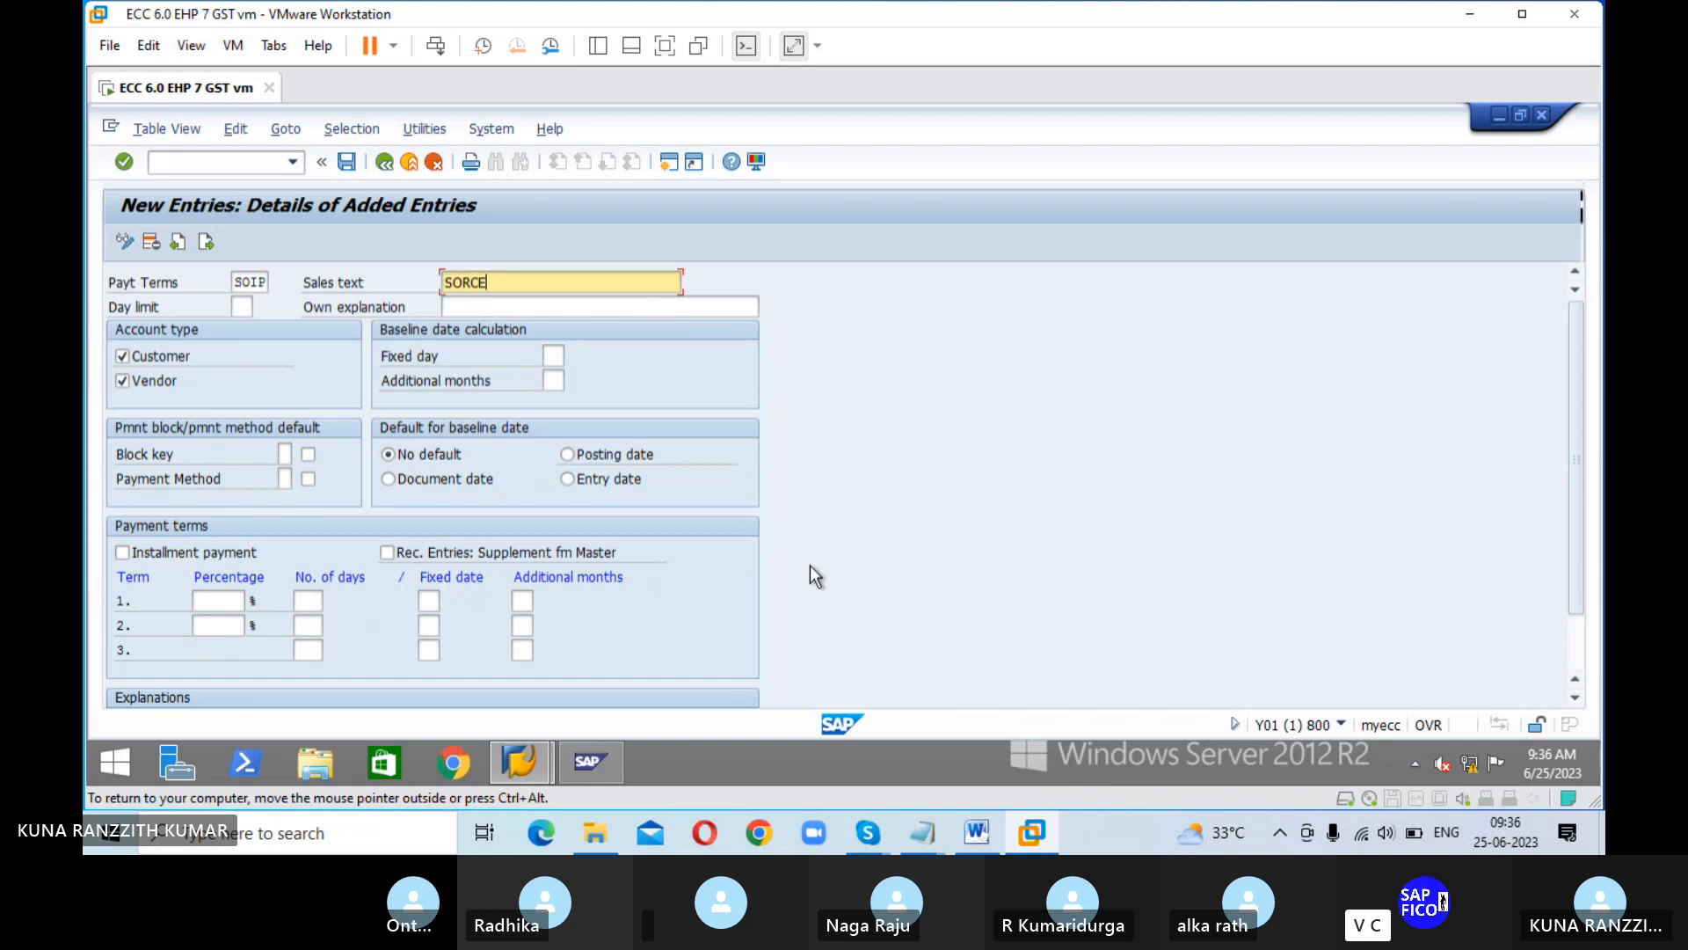
key("BackSpace")
key("BackSpace")
type("URCE OF INSTALLMENTS PT")
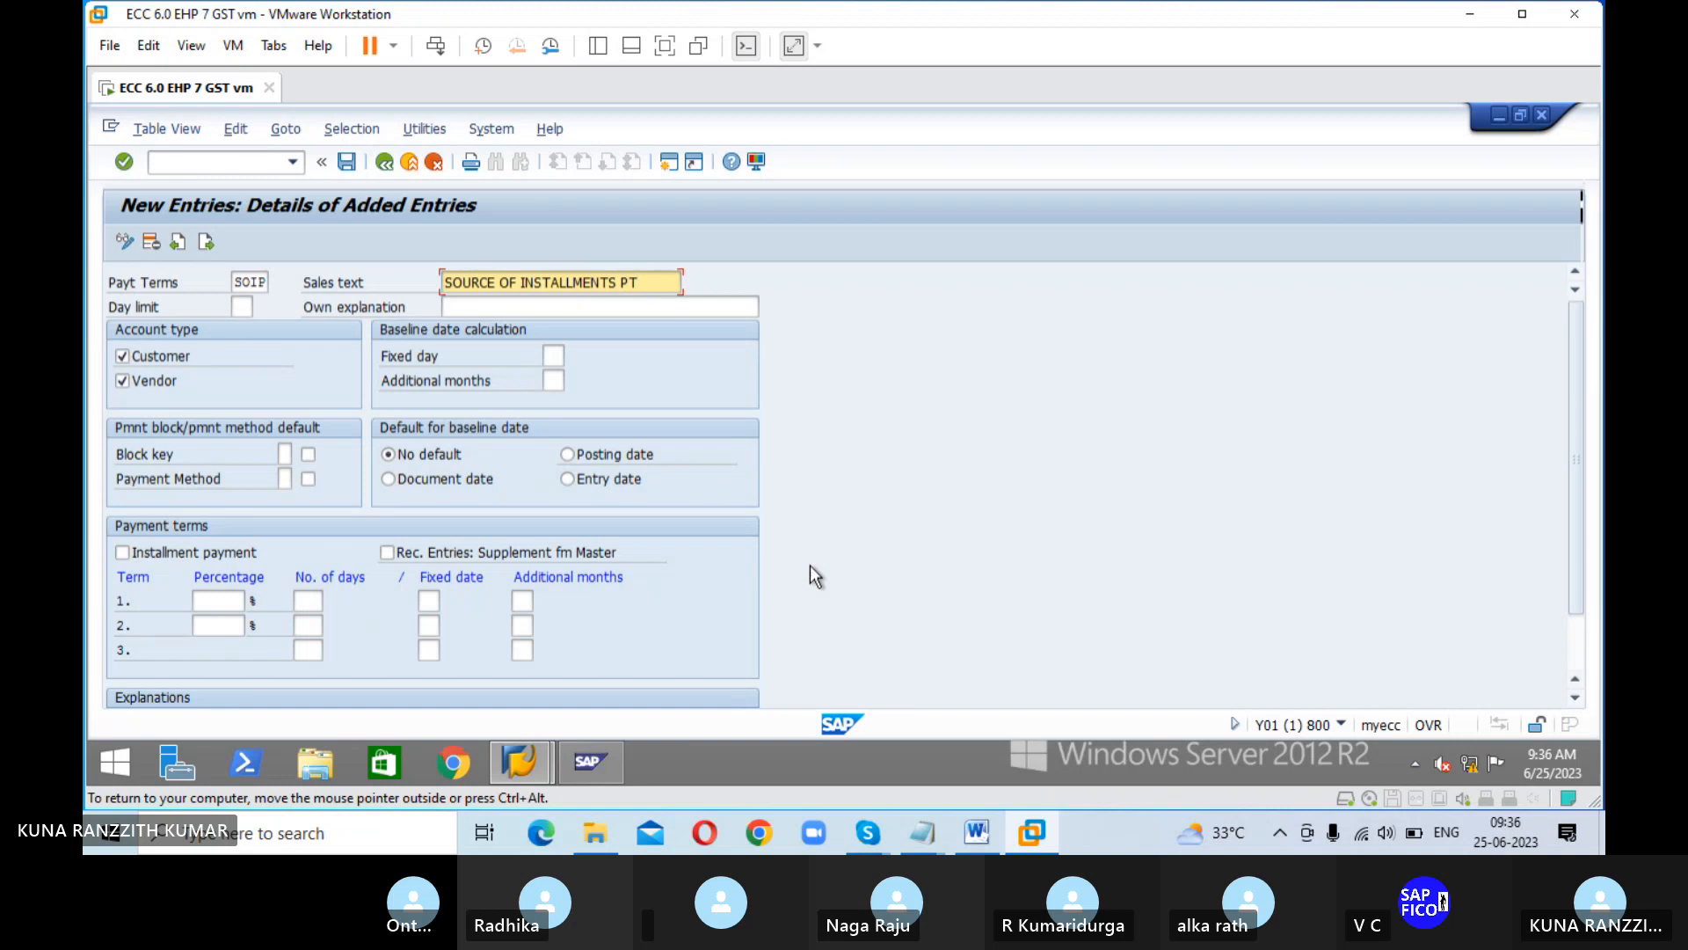
key("Tab")
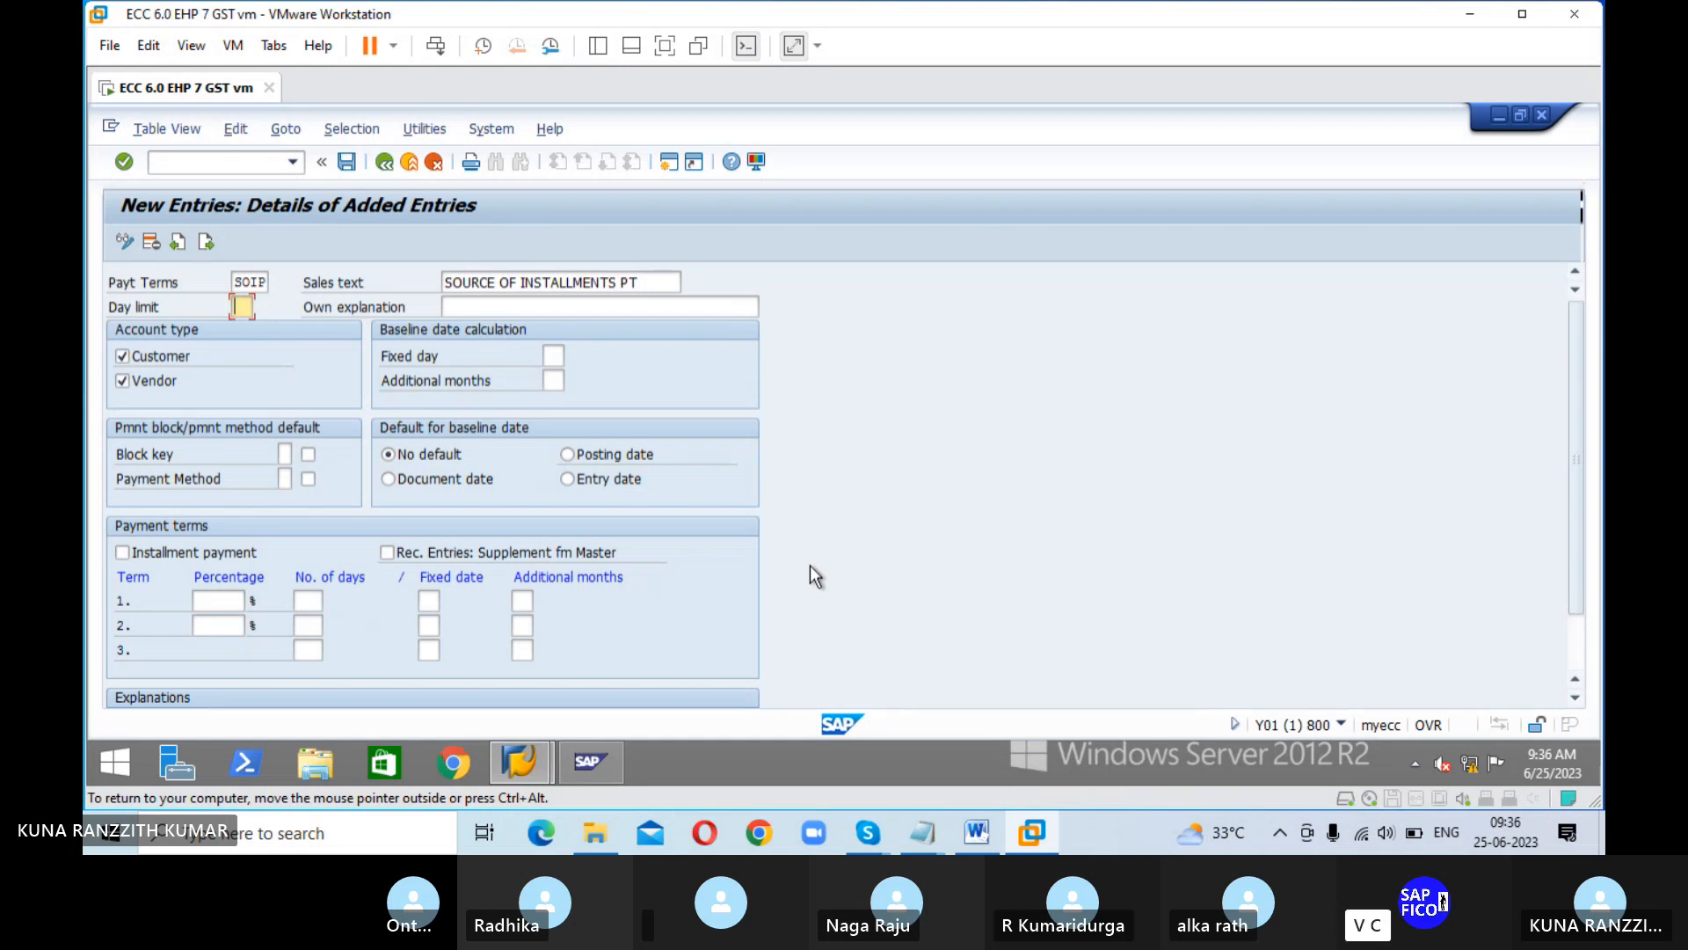
Step: Begin the own explanation of the SOIP terms with the first installment's share, "1ST-INSTALLMAETN -50%"
key("Tab")
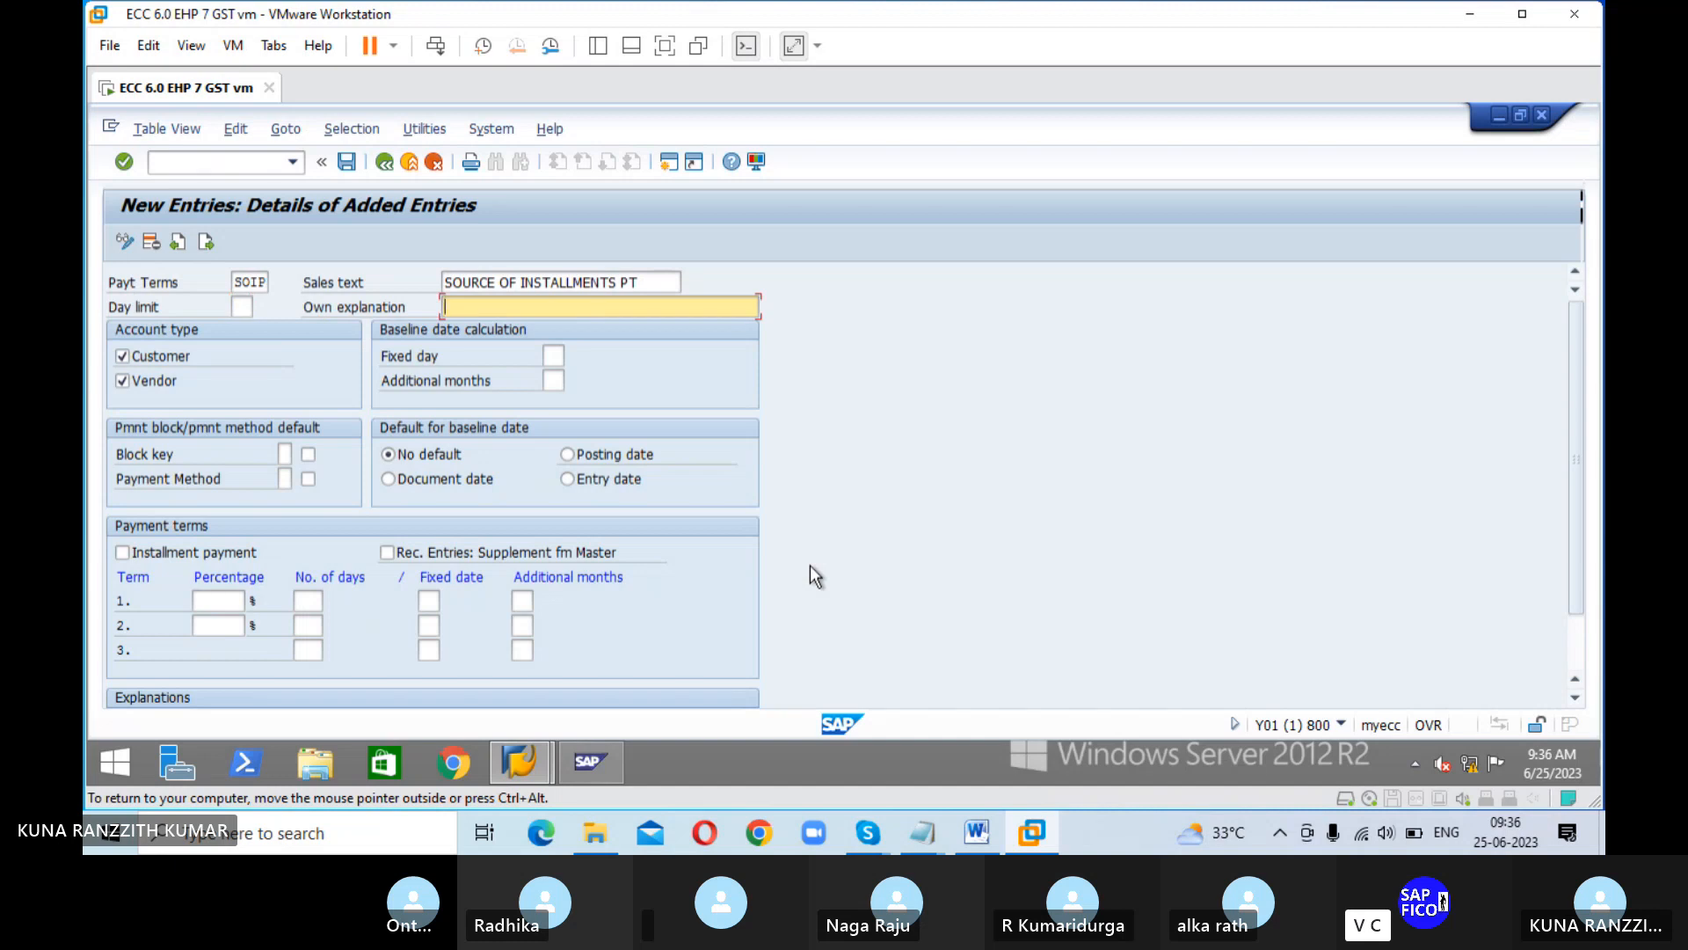
type("FI")
key("BackSpace")
key("BackSpace")
type("15")
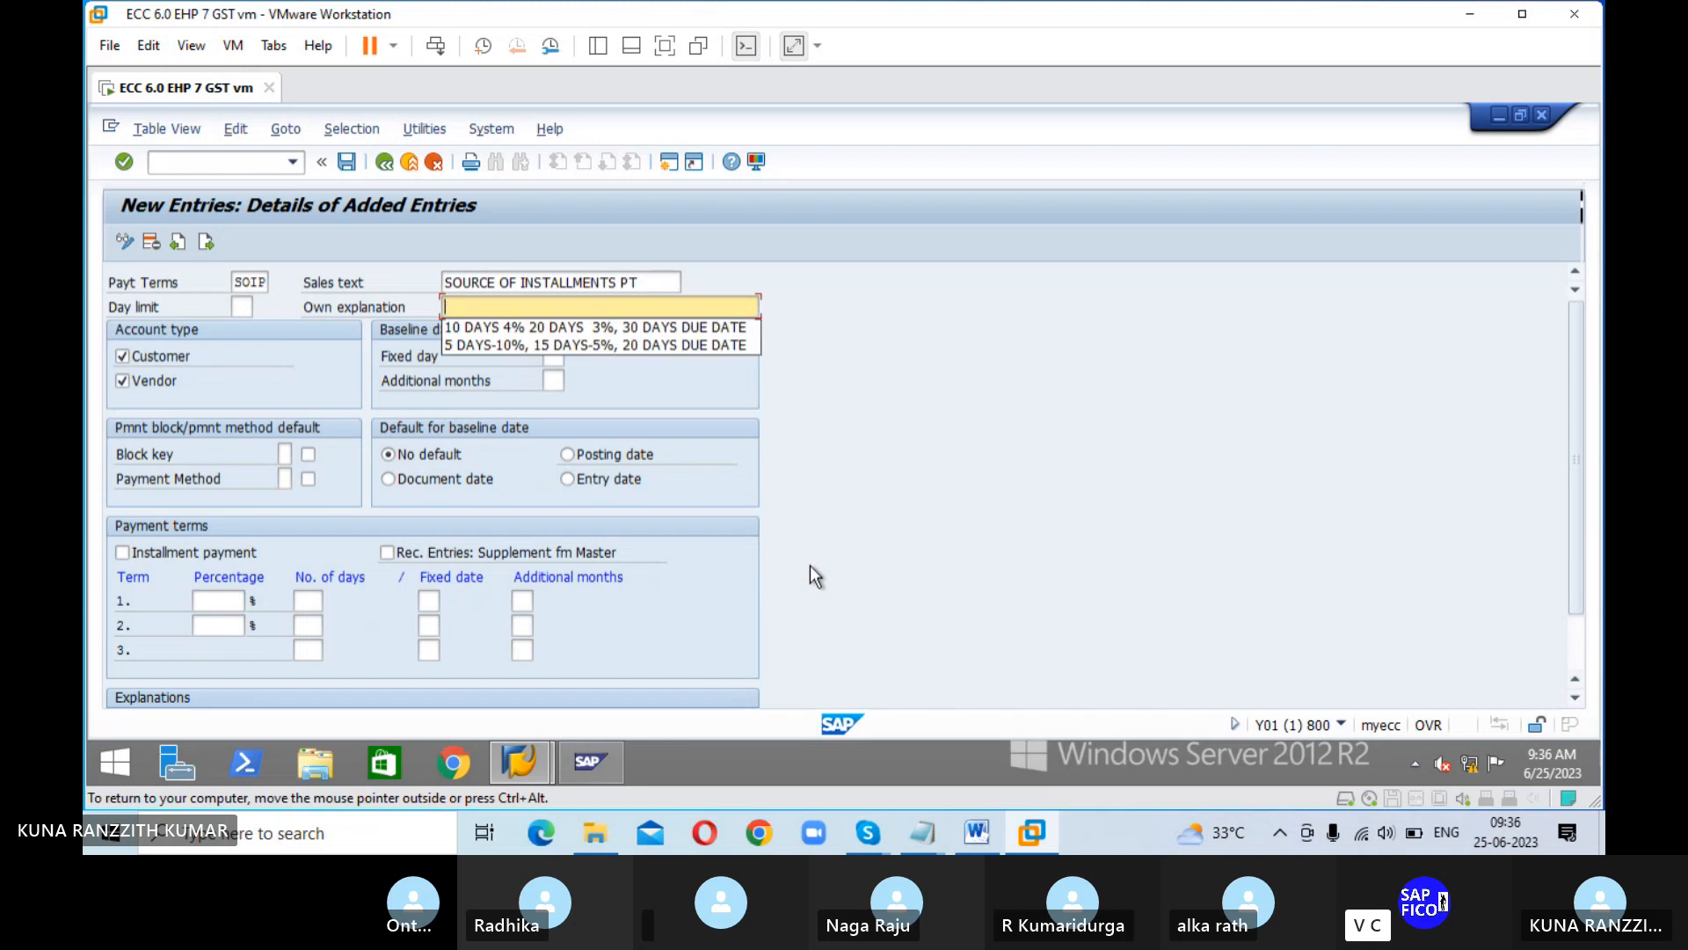
type("T")
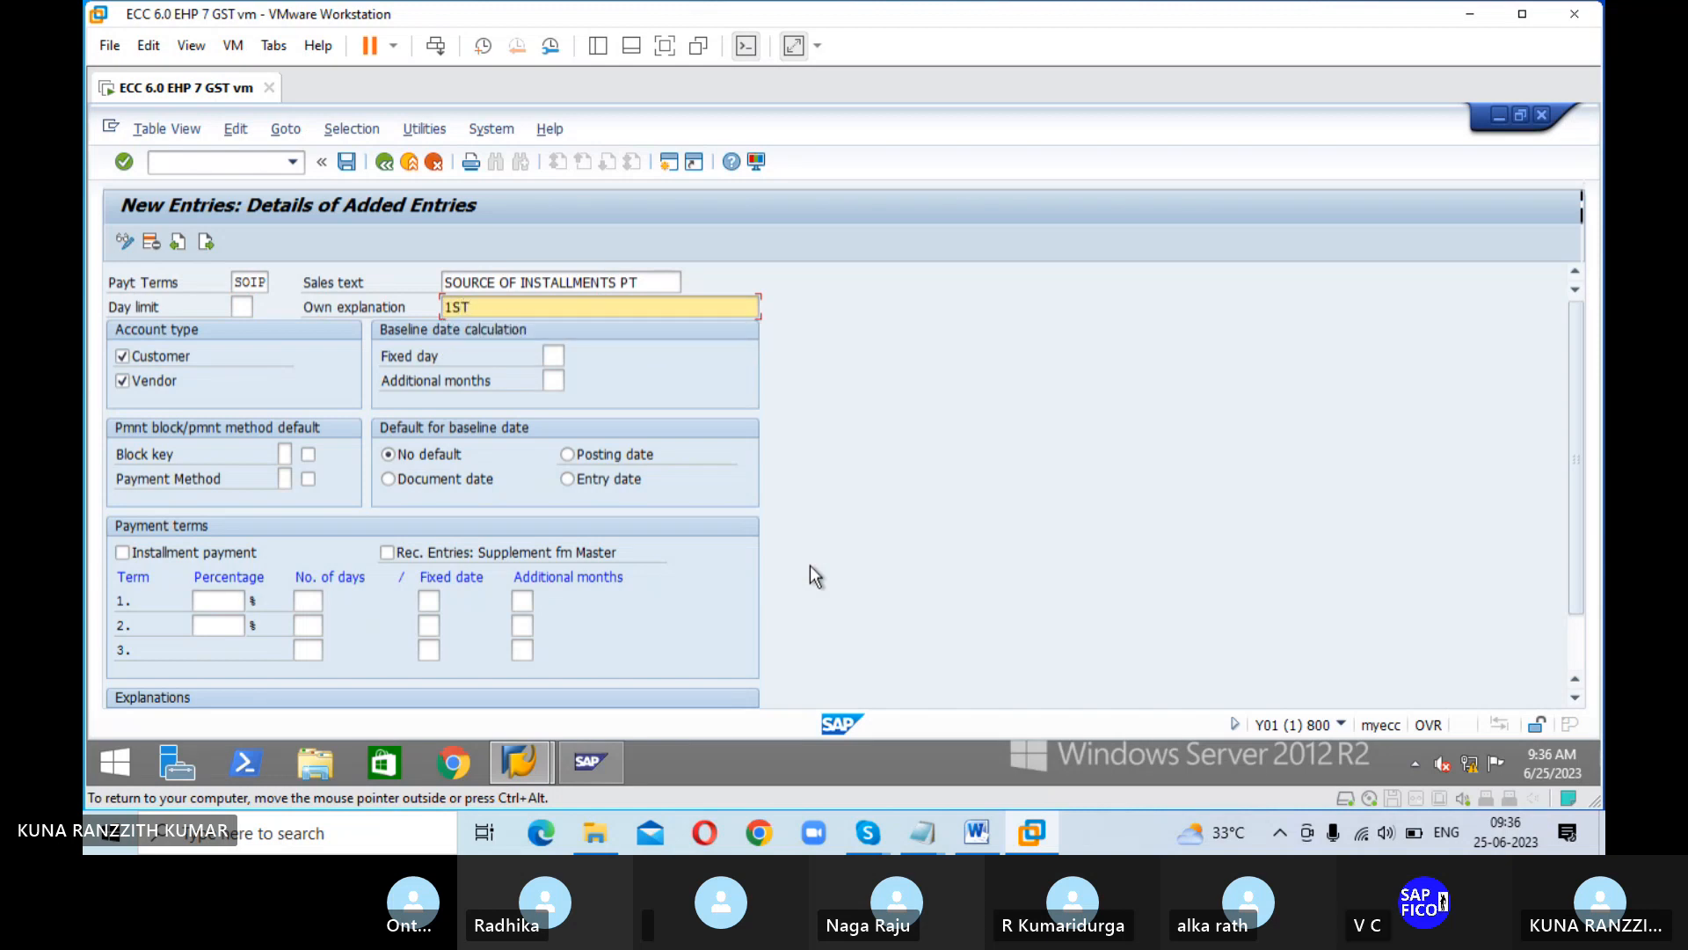
type(" INST")
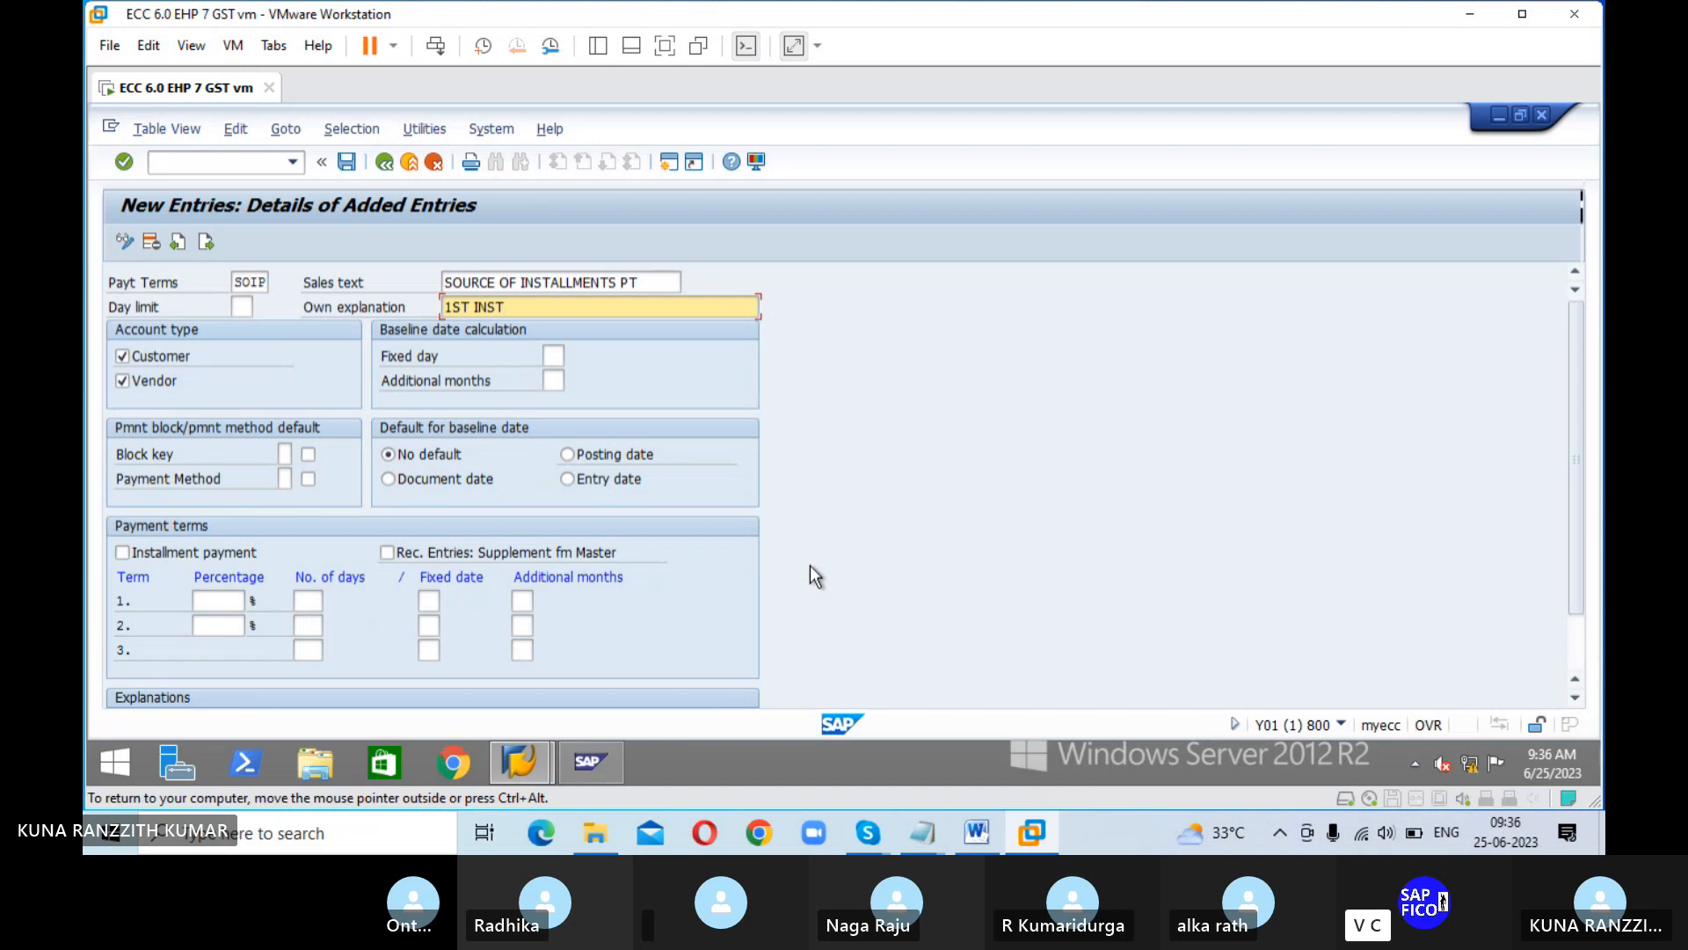
type("S")
key("BackSpace")
key("BackSpace")
key("BackSpace")
key("BackSpace")
key("BackSpace")
key("BackSpace")
type("-50%")
key("BackSpace")
key("BackSpace")
key("BackSpace")
key("BackSpace")
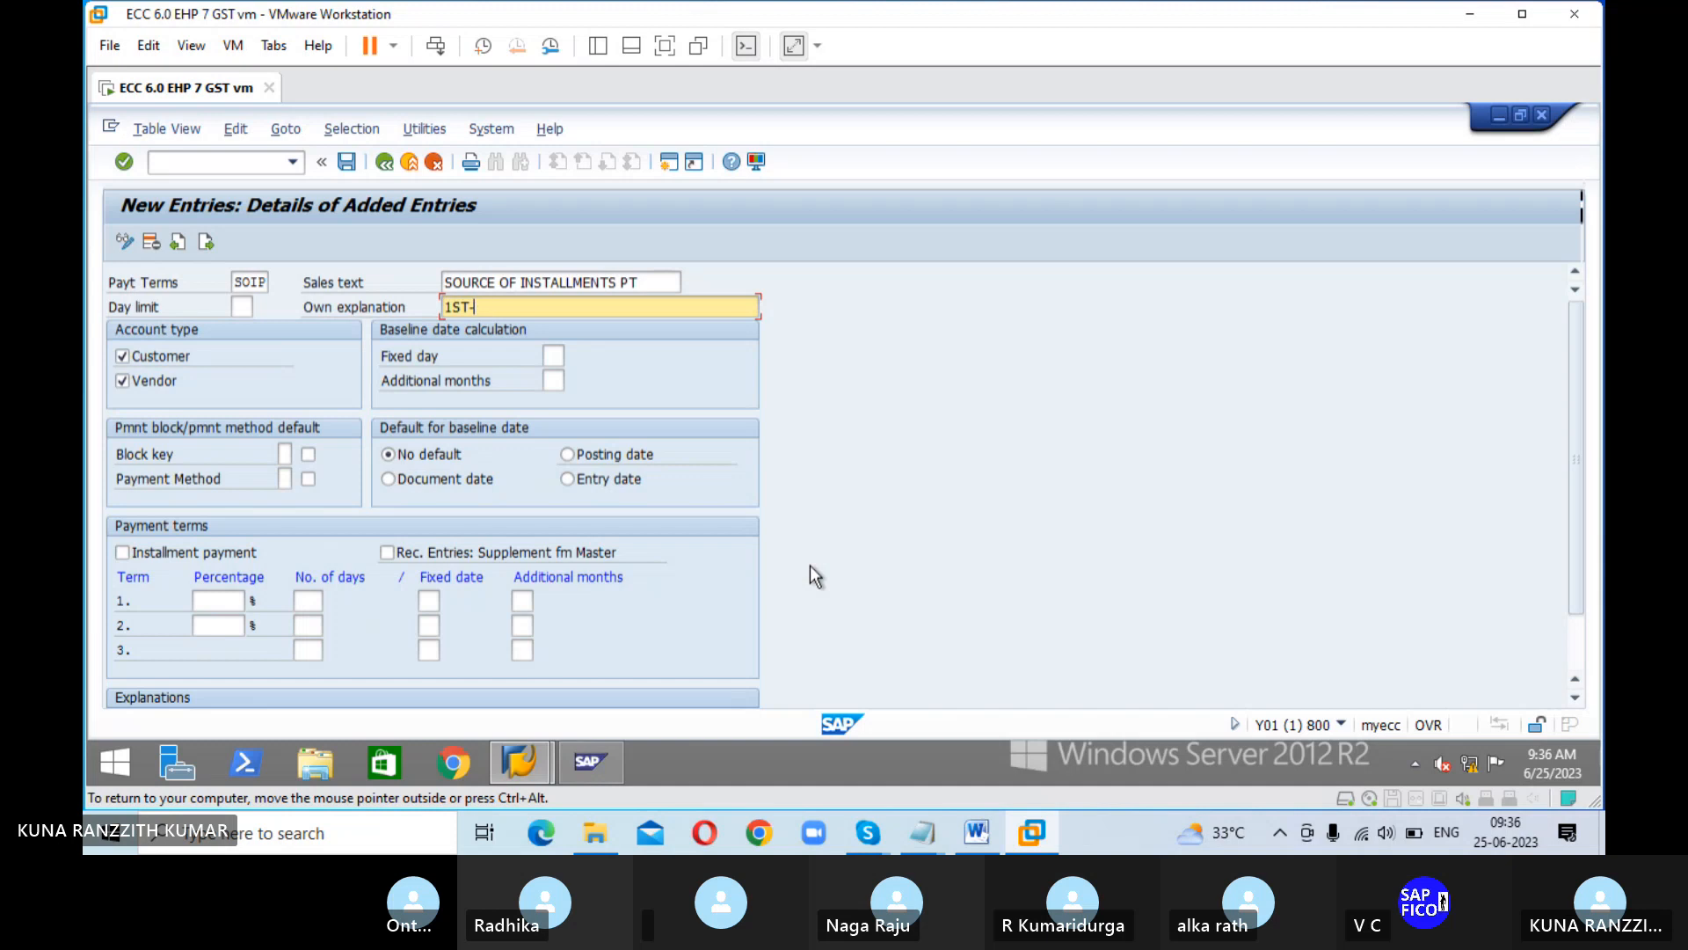
type("-INST")
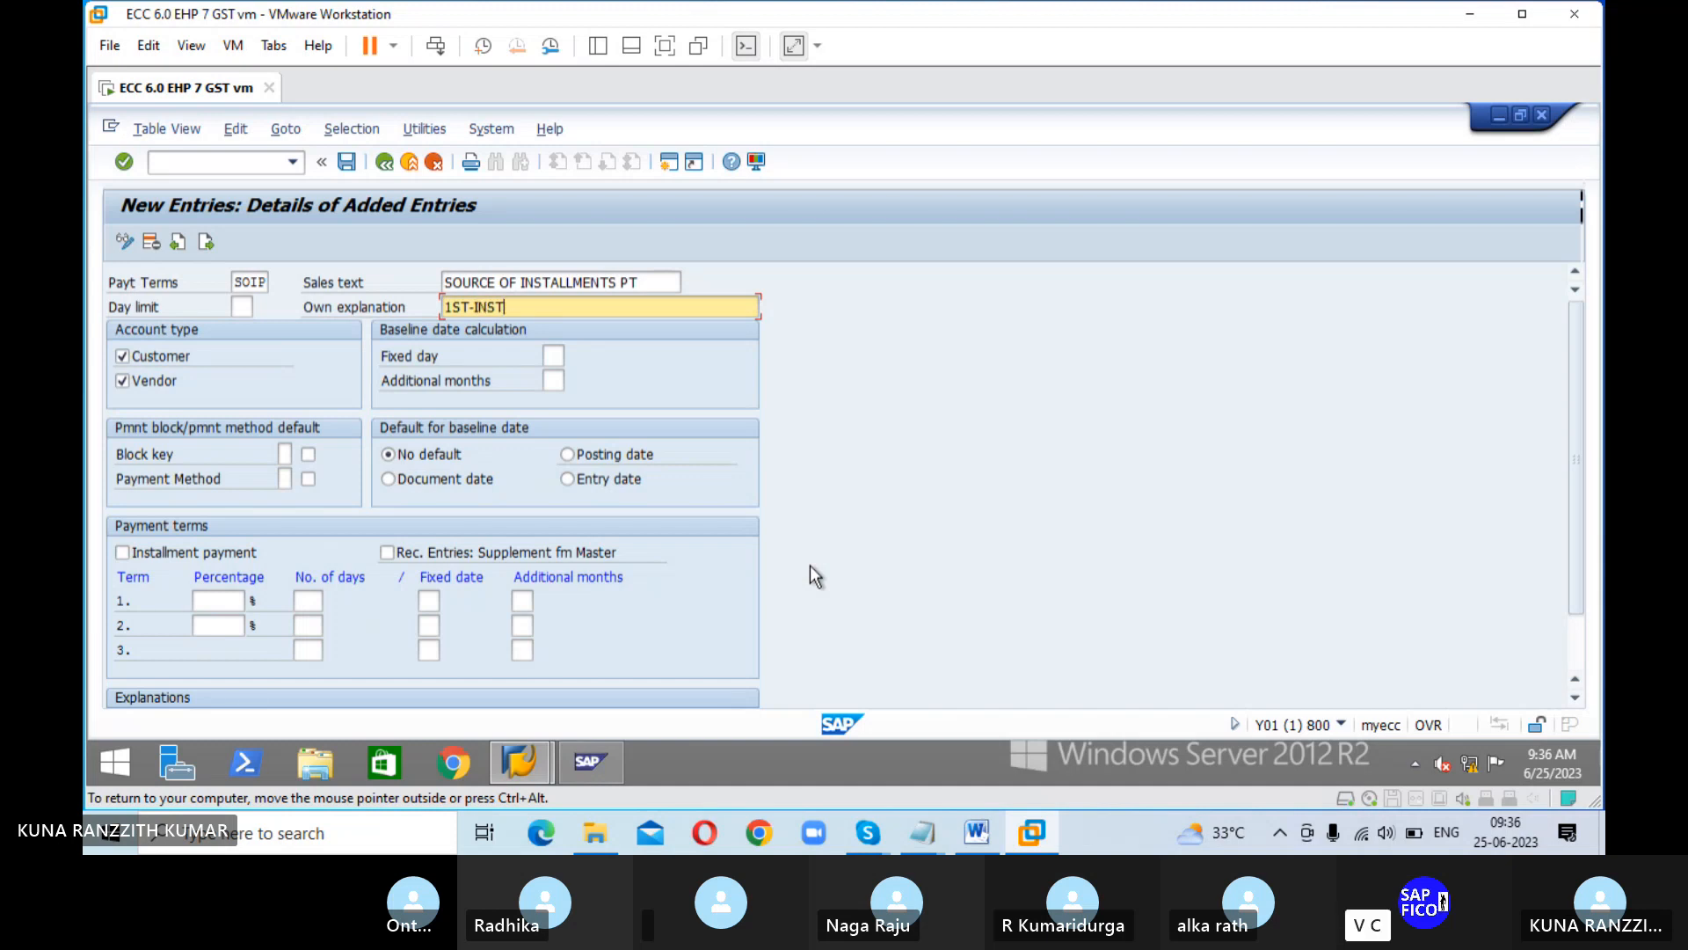
type("ALL")
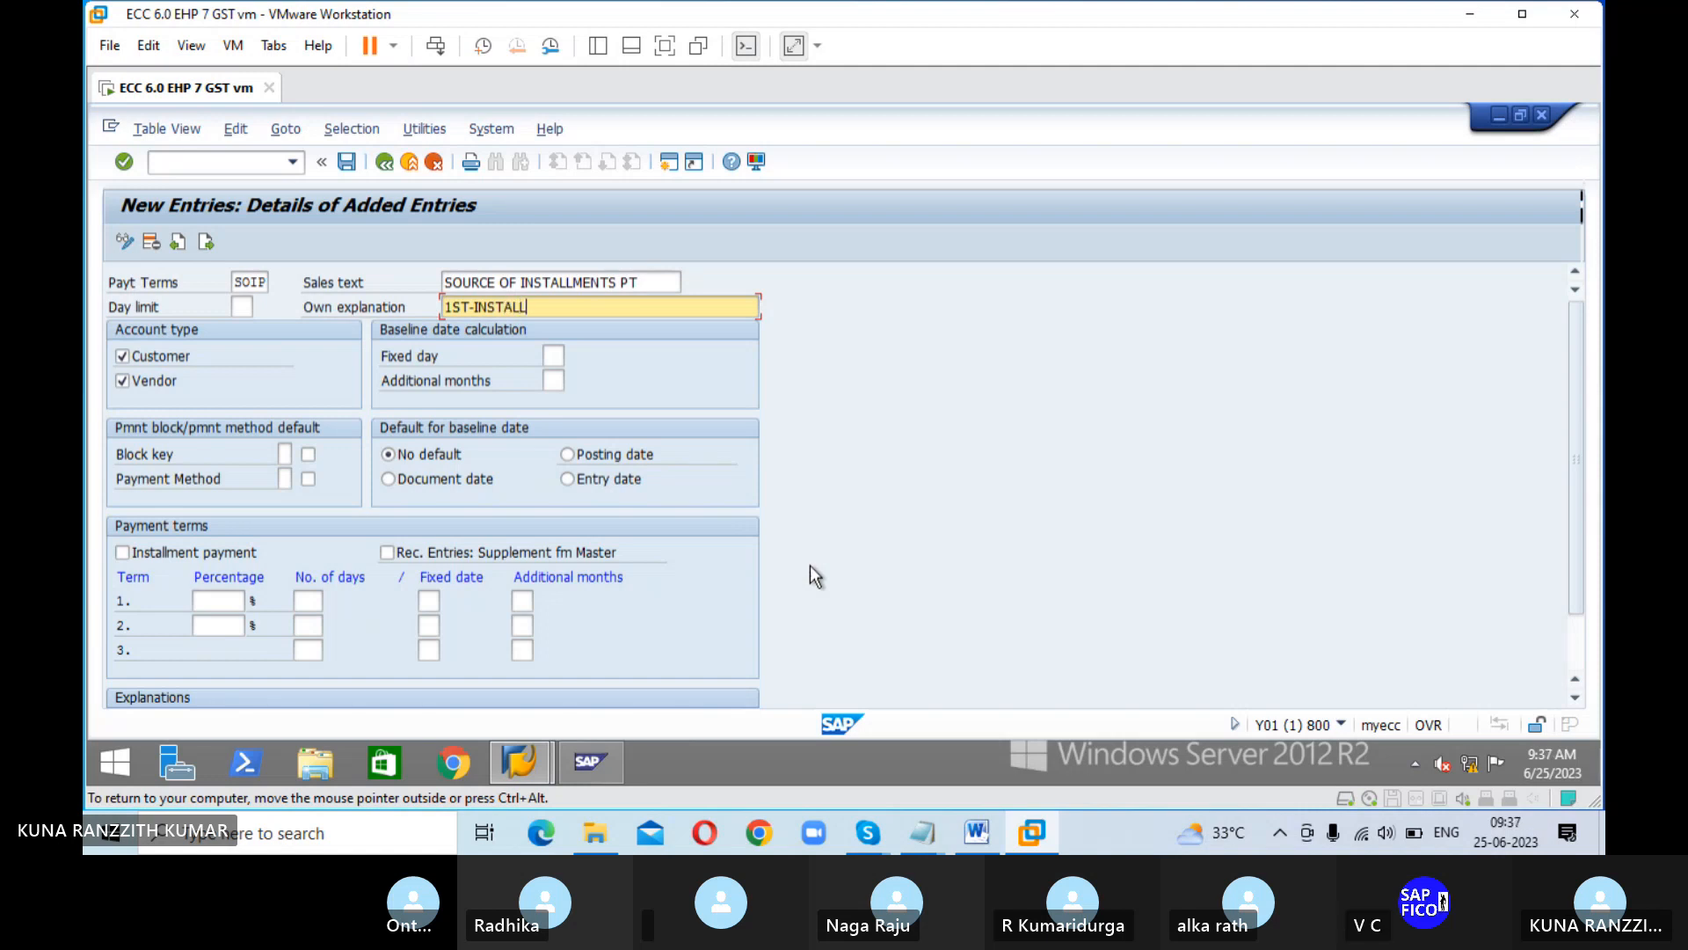
type("MAETN")
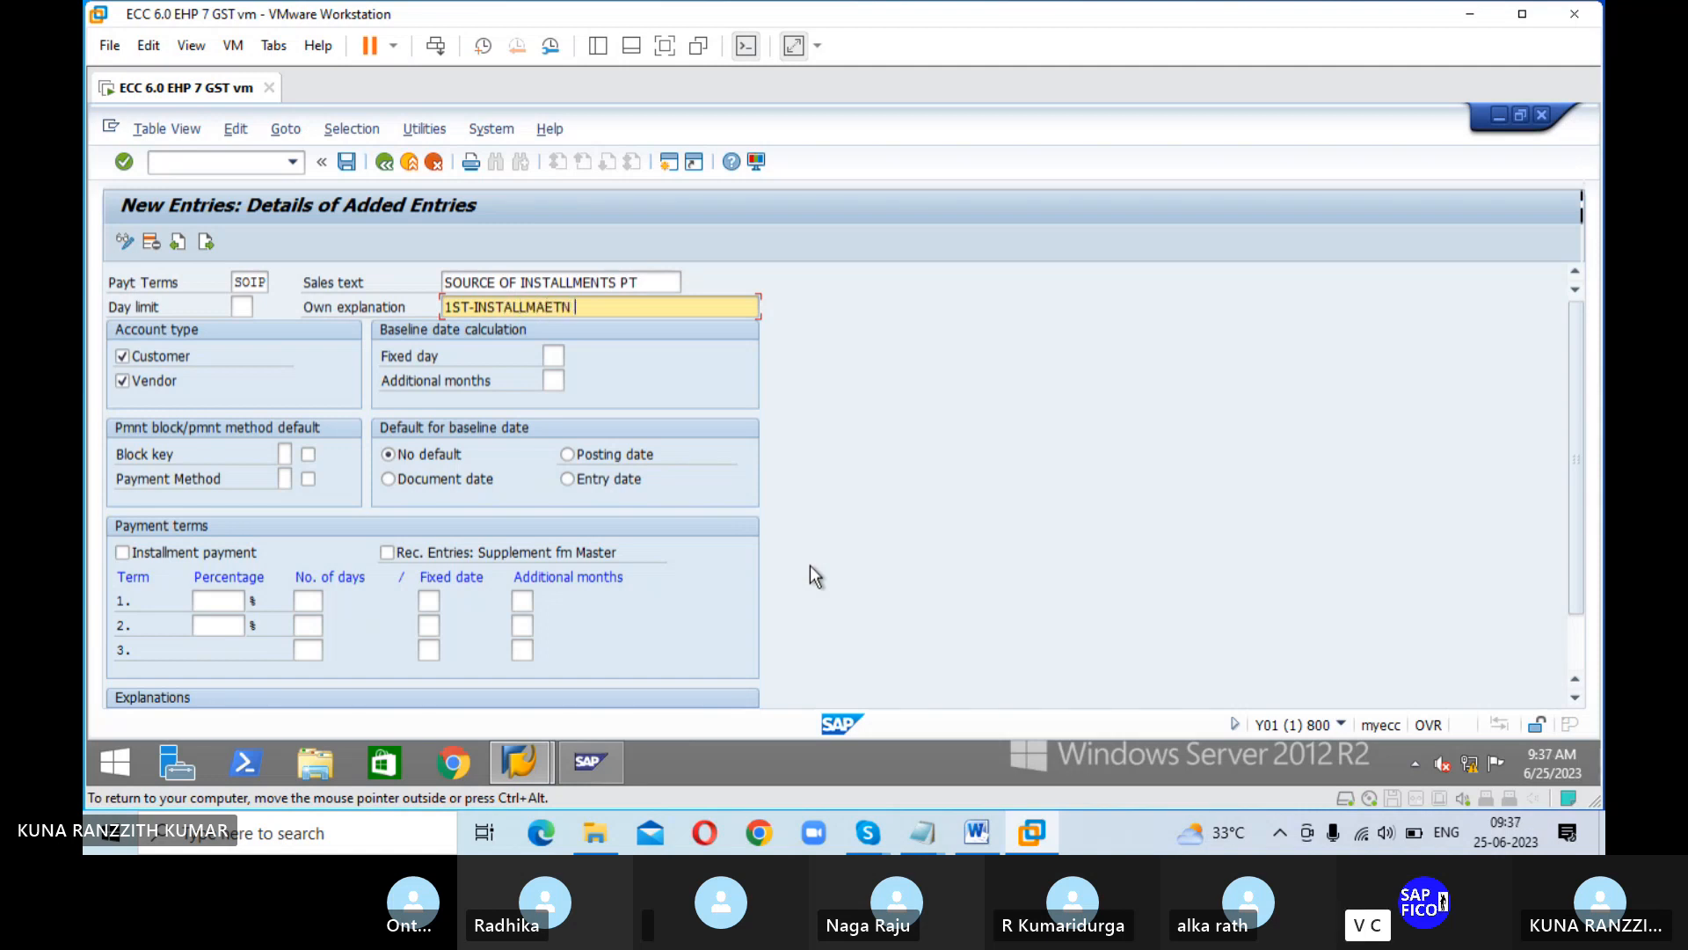
type(" -50%,2ND ")
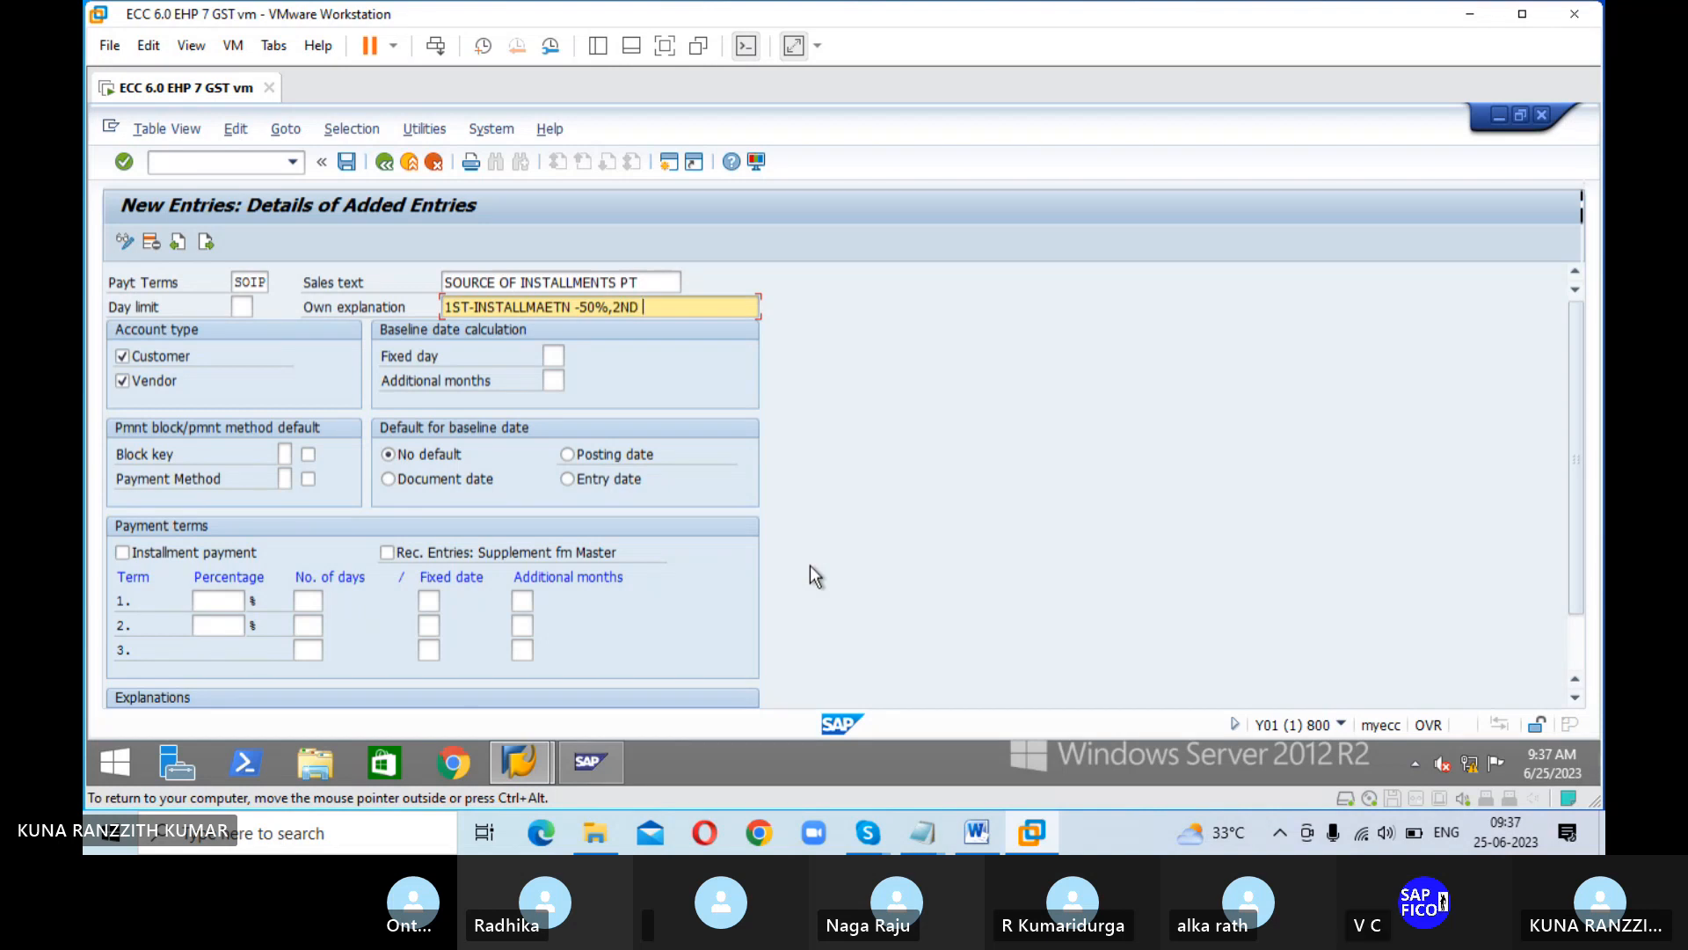
type("-")
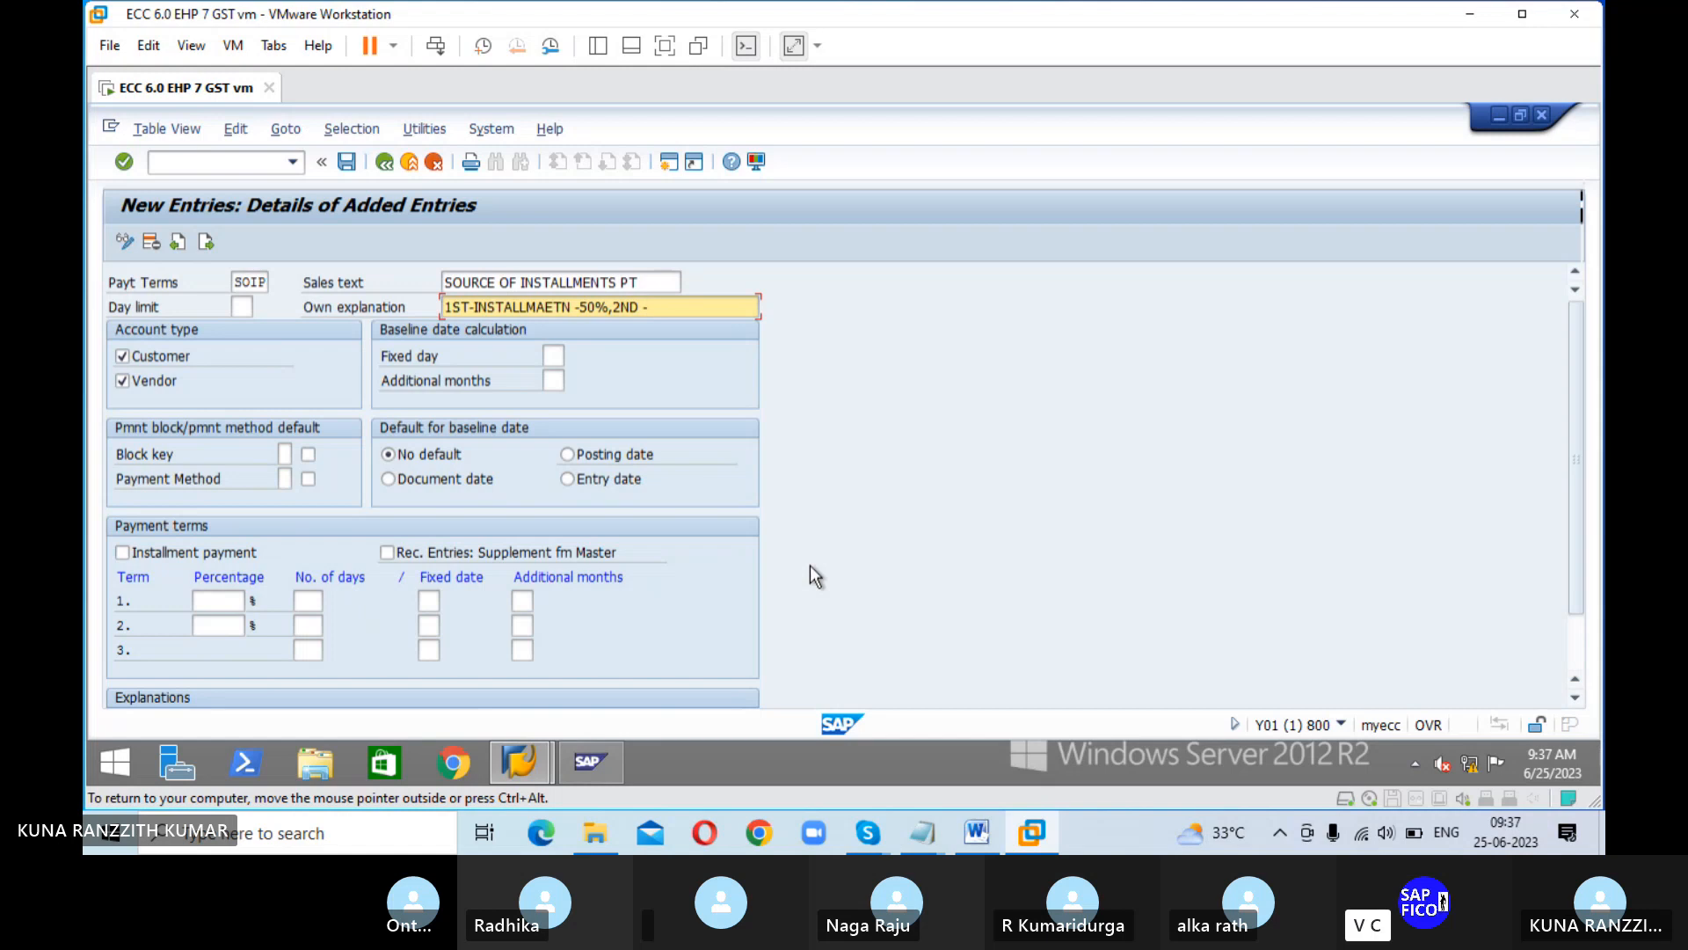
type("INSTALLME")
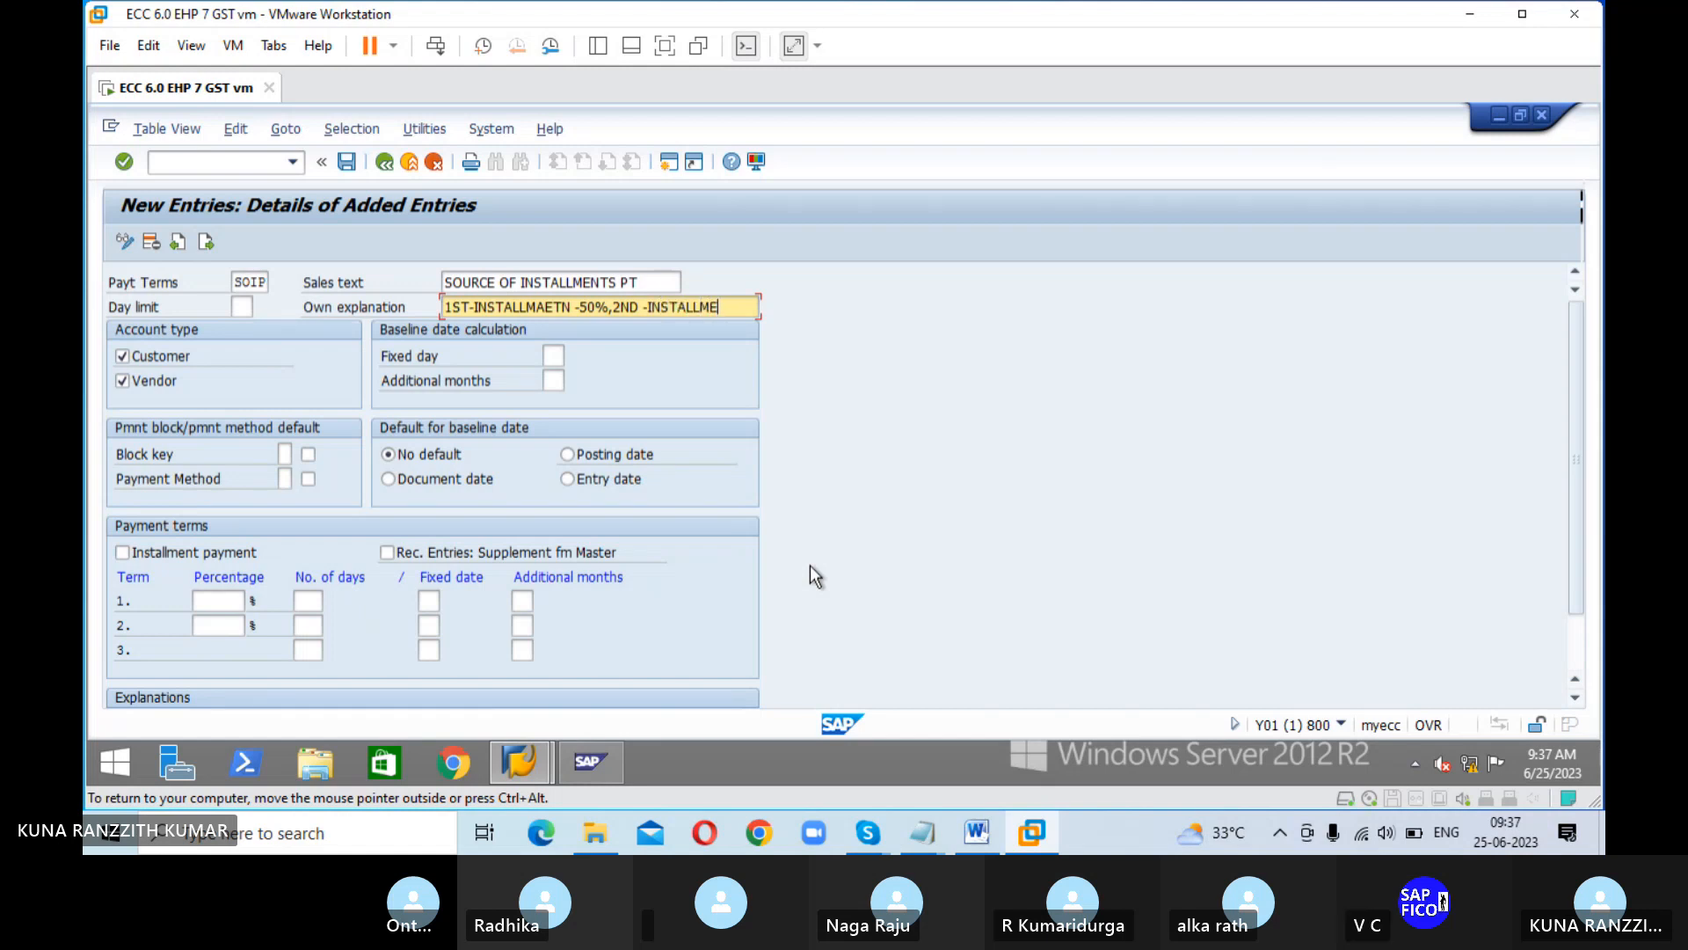
type("TN-50%")
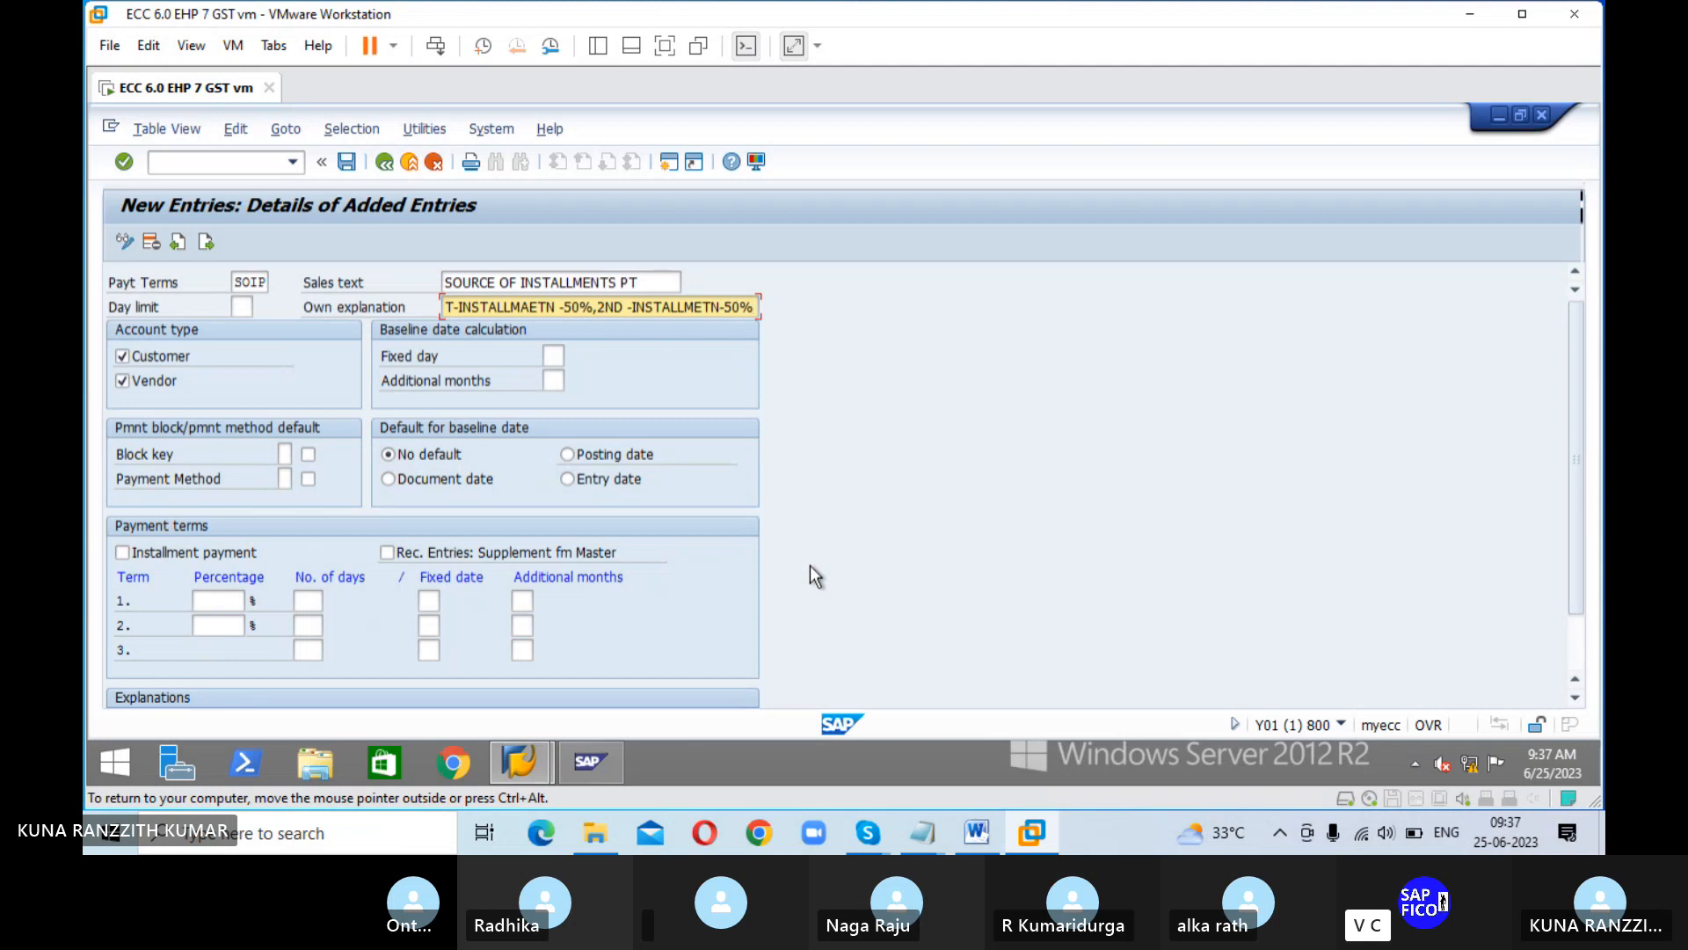
Step: Make the document date the default baseline date and mark the SOIP terms as an installment payment
key("Tab")
key("Tab")
key("Tab")
key("Tab")
key("Tab")
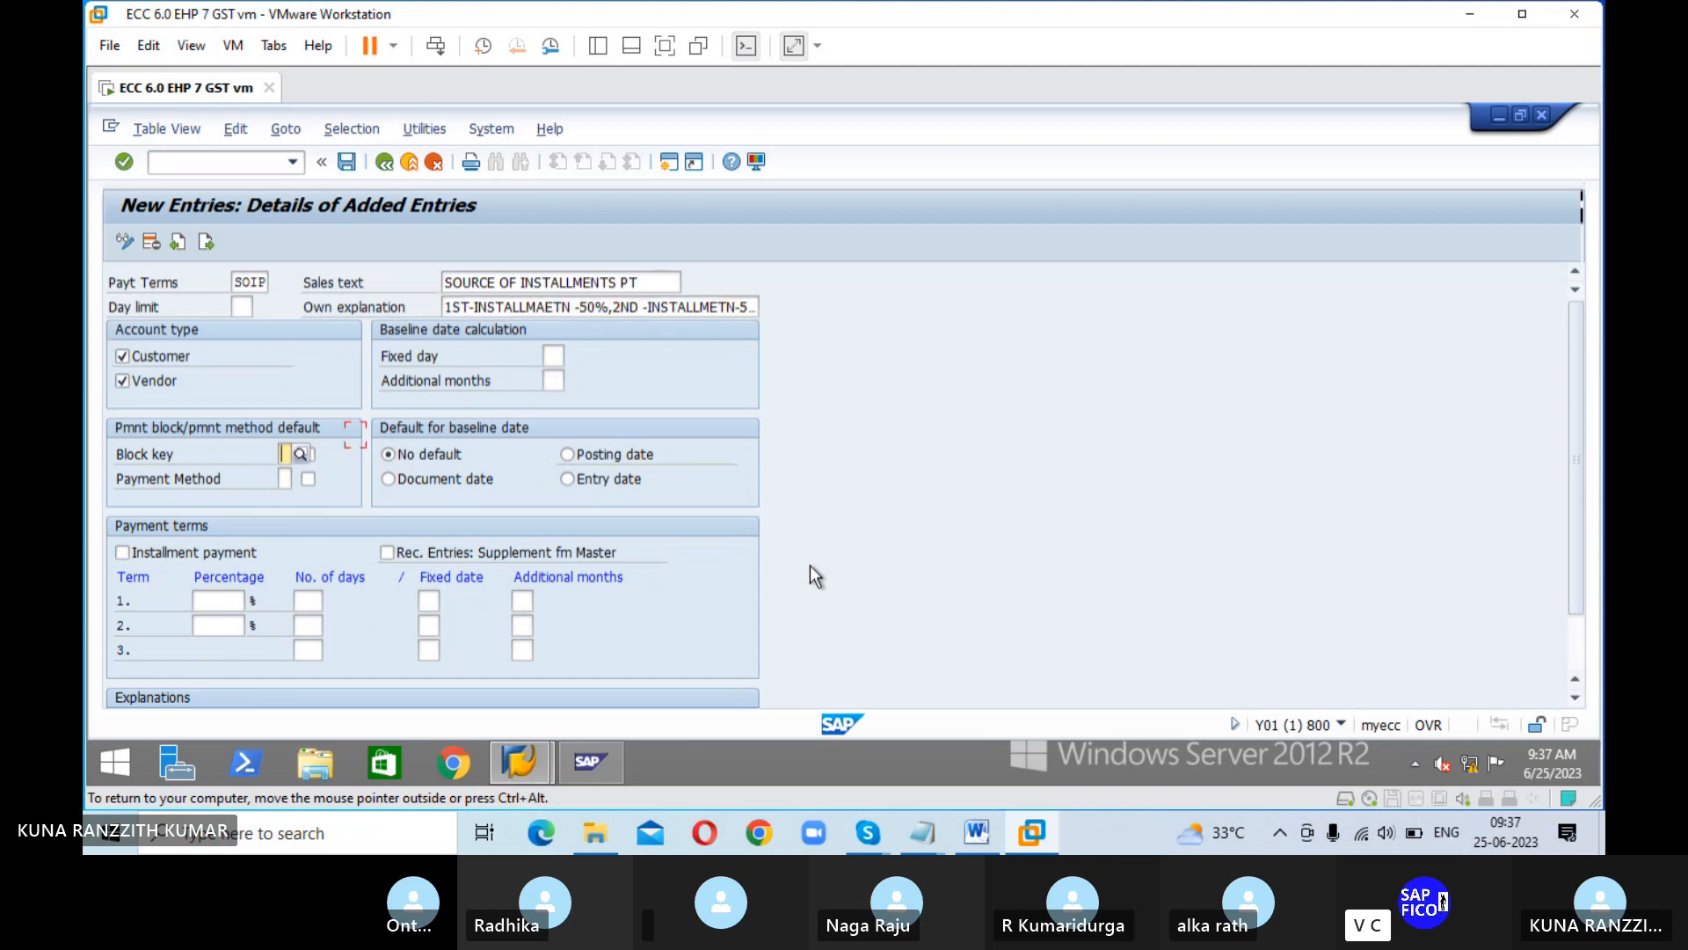
key("Tab")
key("Tab")
key("Tab")
key("Tab")
left_click(390, 479)
Step: Save the SOIP payment terms entry under the proposed customizing request
key("Return")
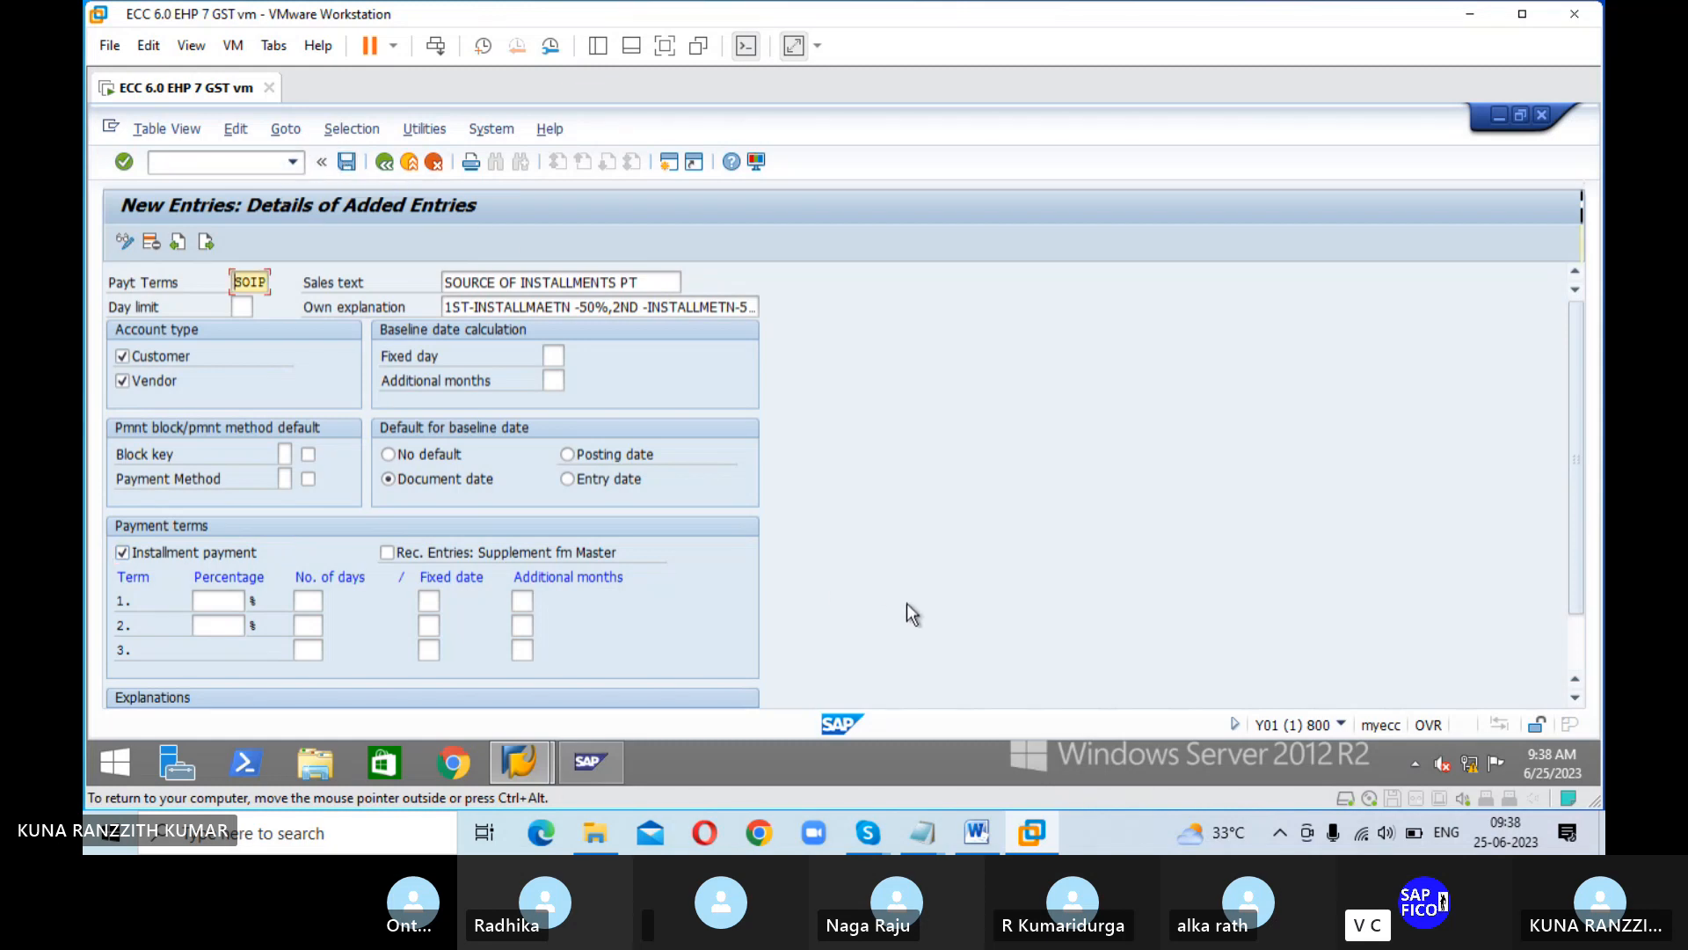
left_click(347, 164)
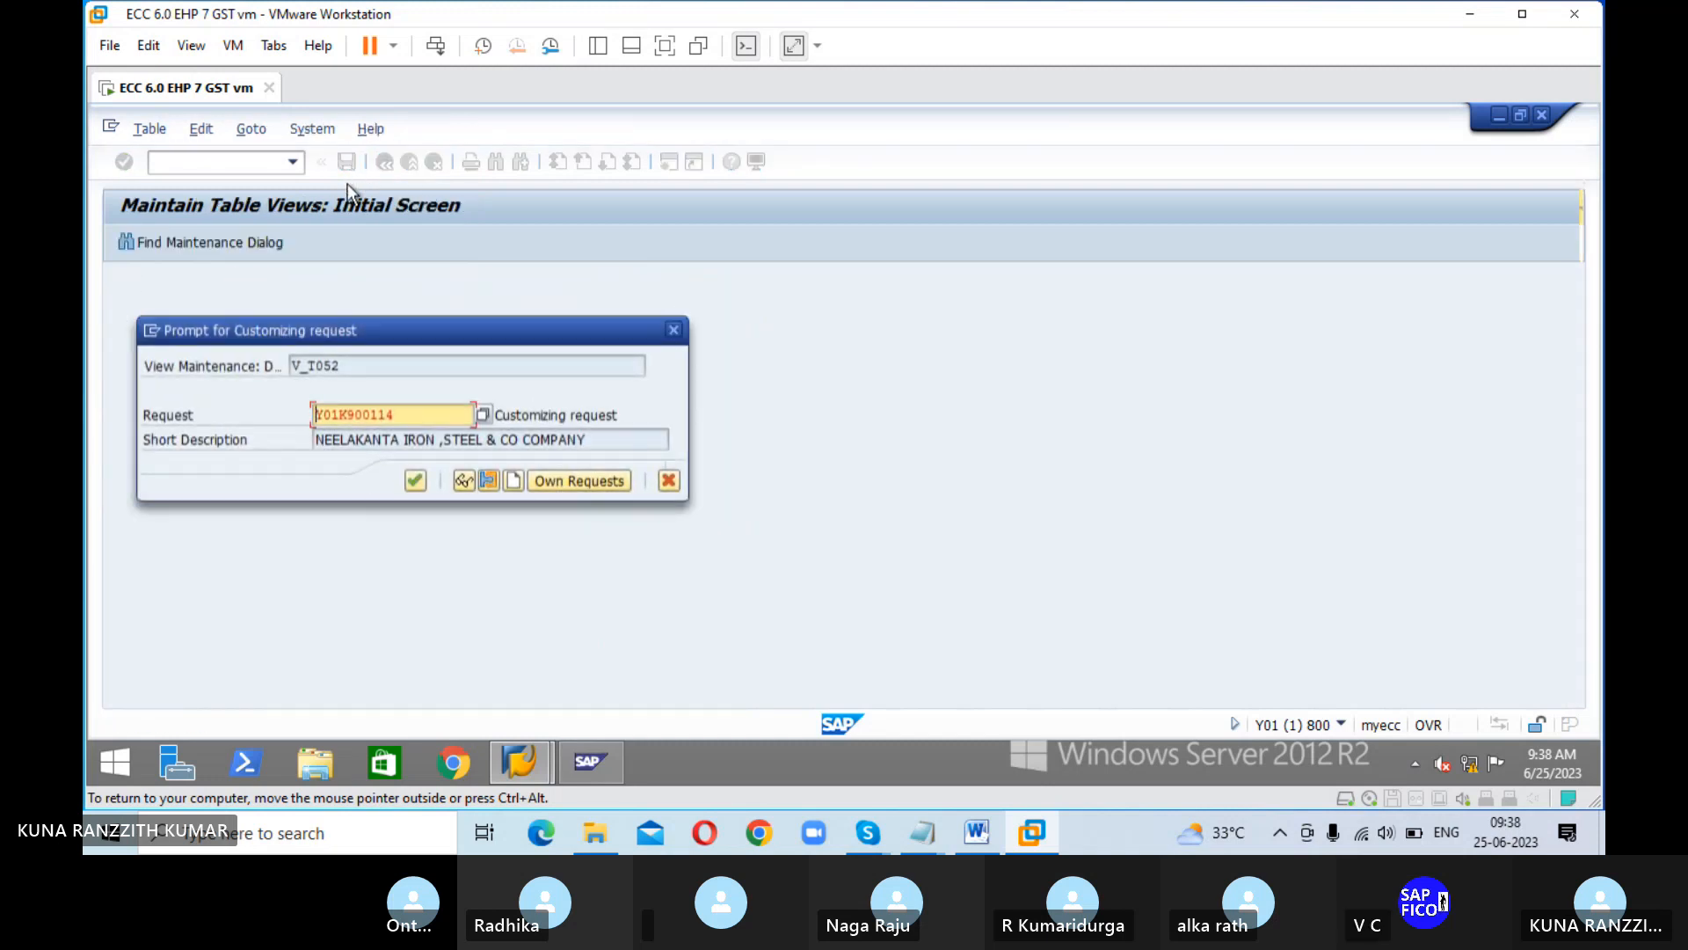
left_click(415, 481)
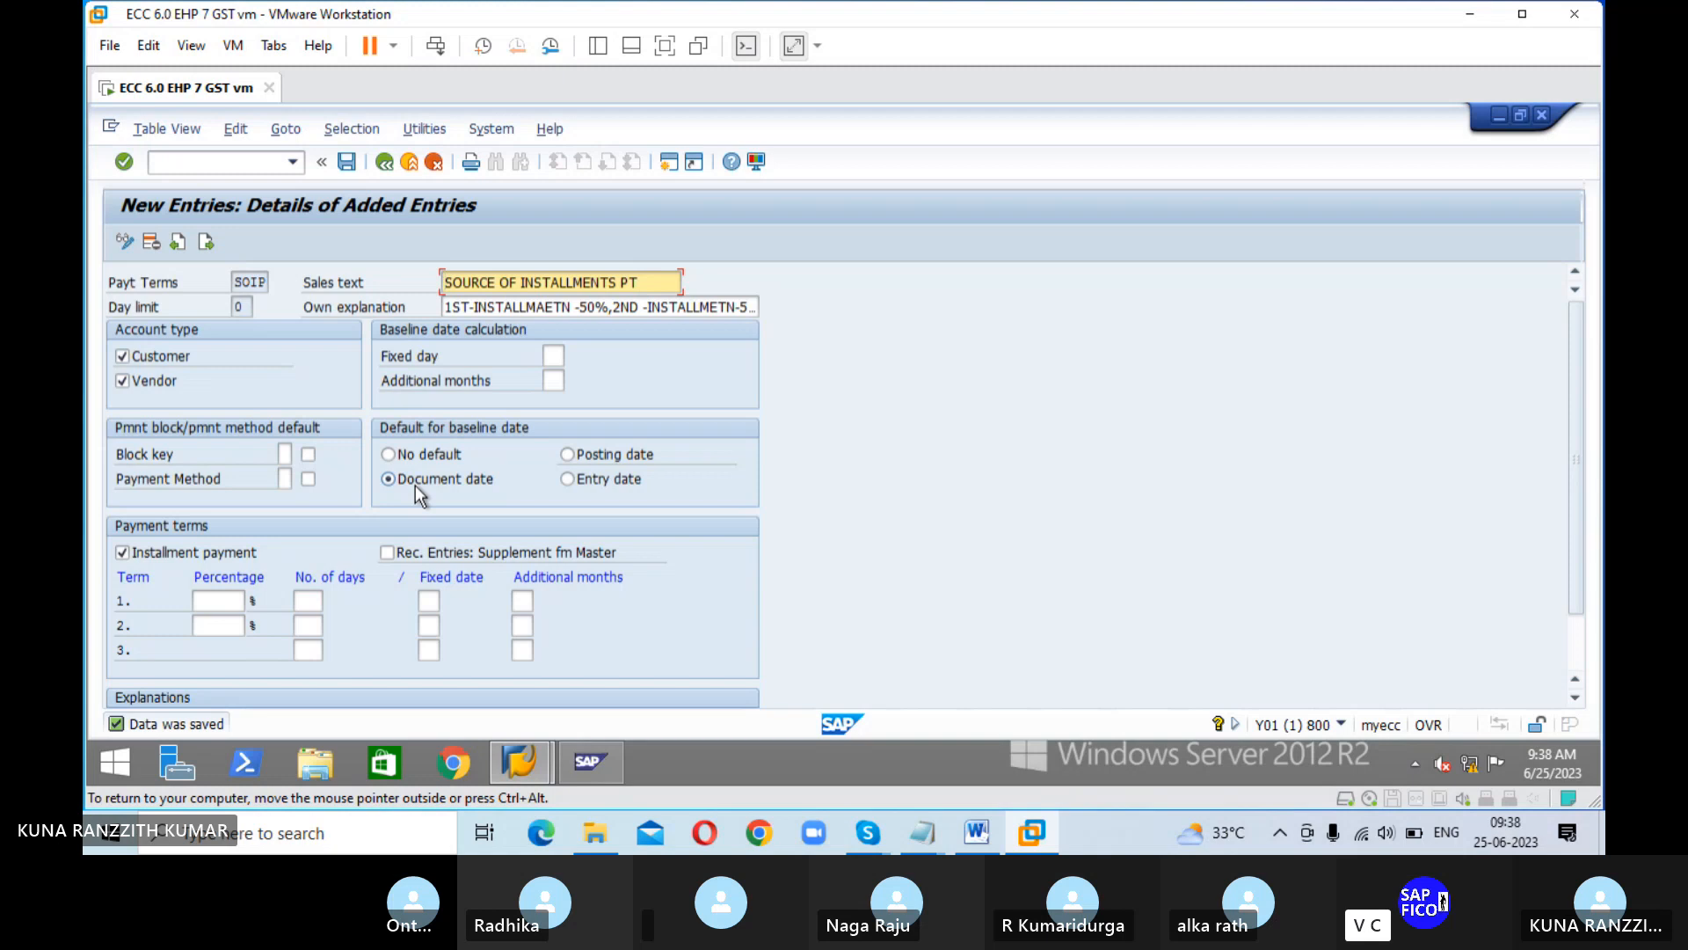
Step: Go to transaction OBB8 and start a new terms of payment entry
left_click(271, 170)
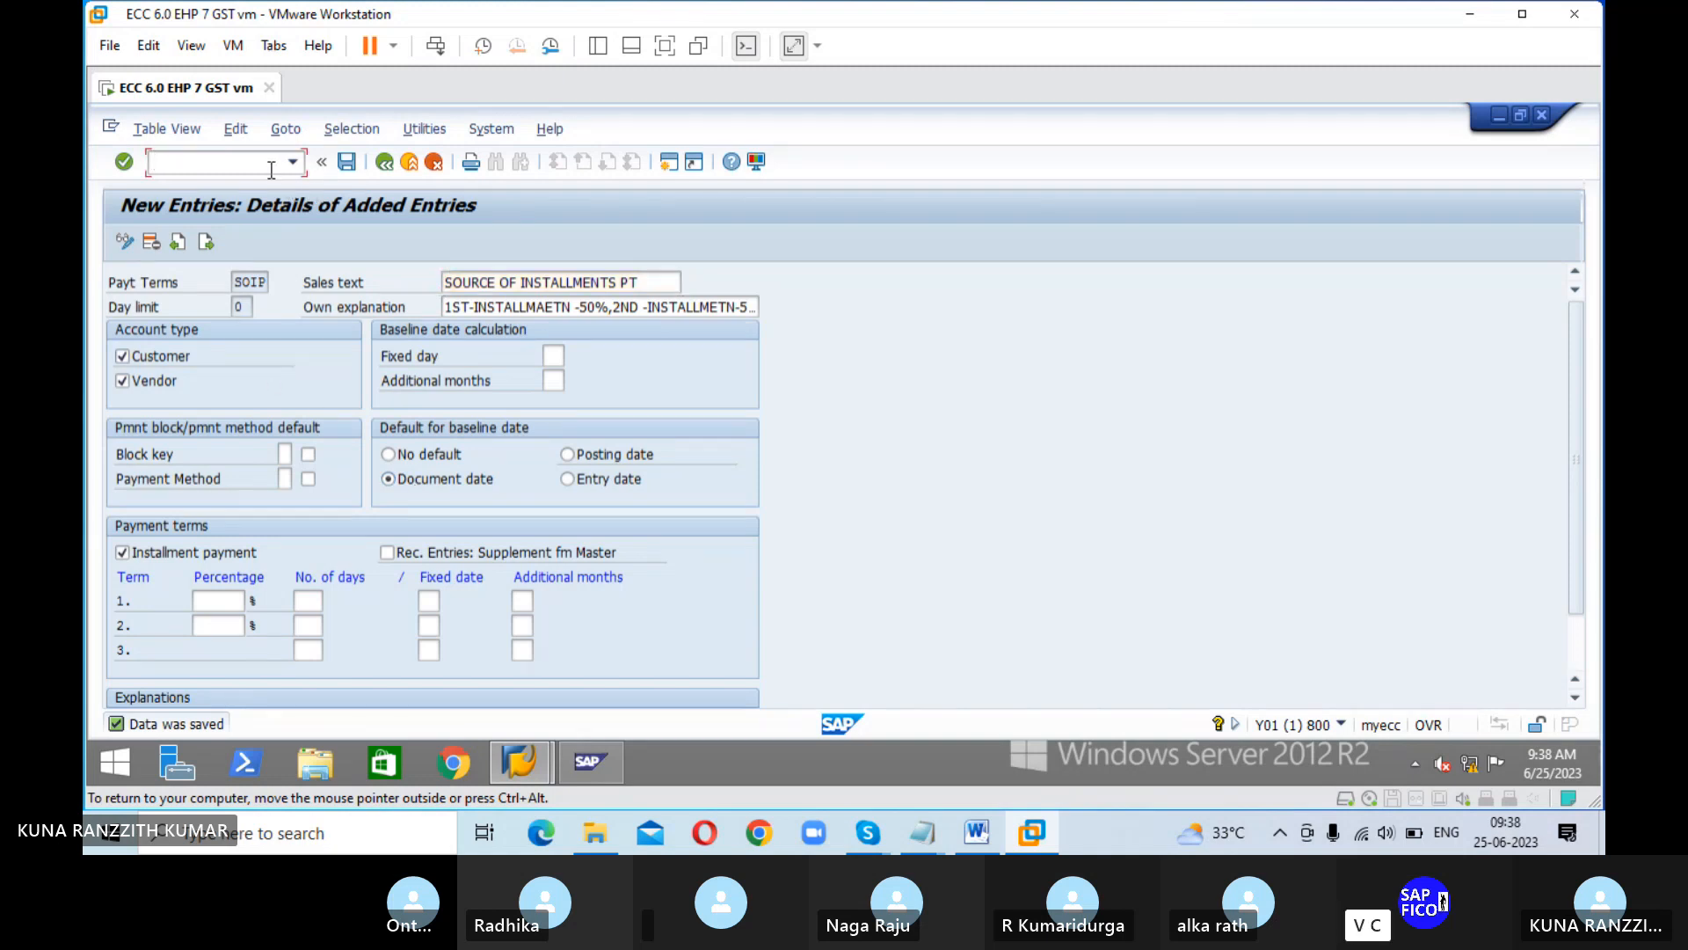
type("/NOBB8")
key("Return")
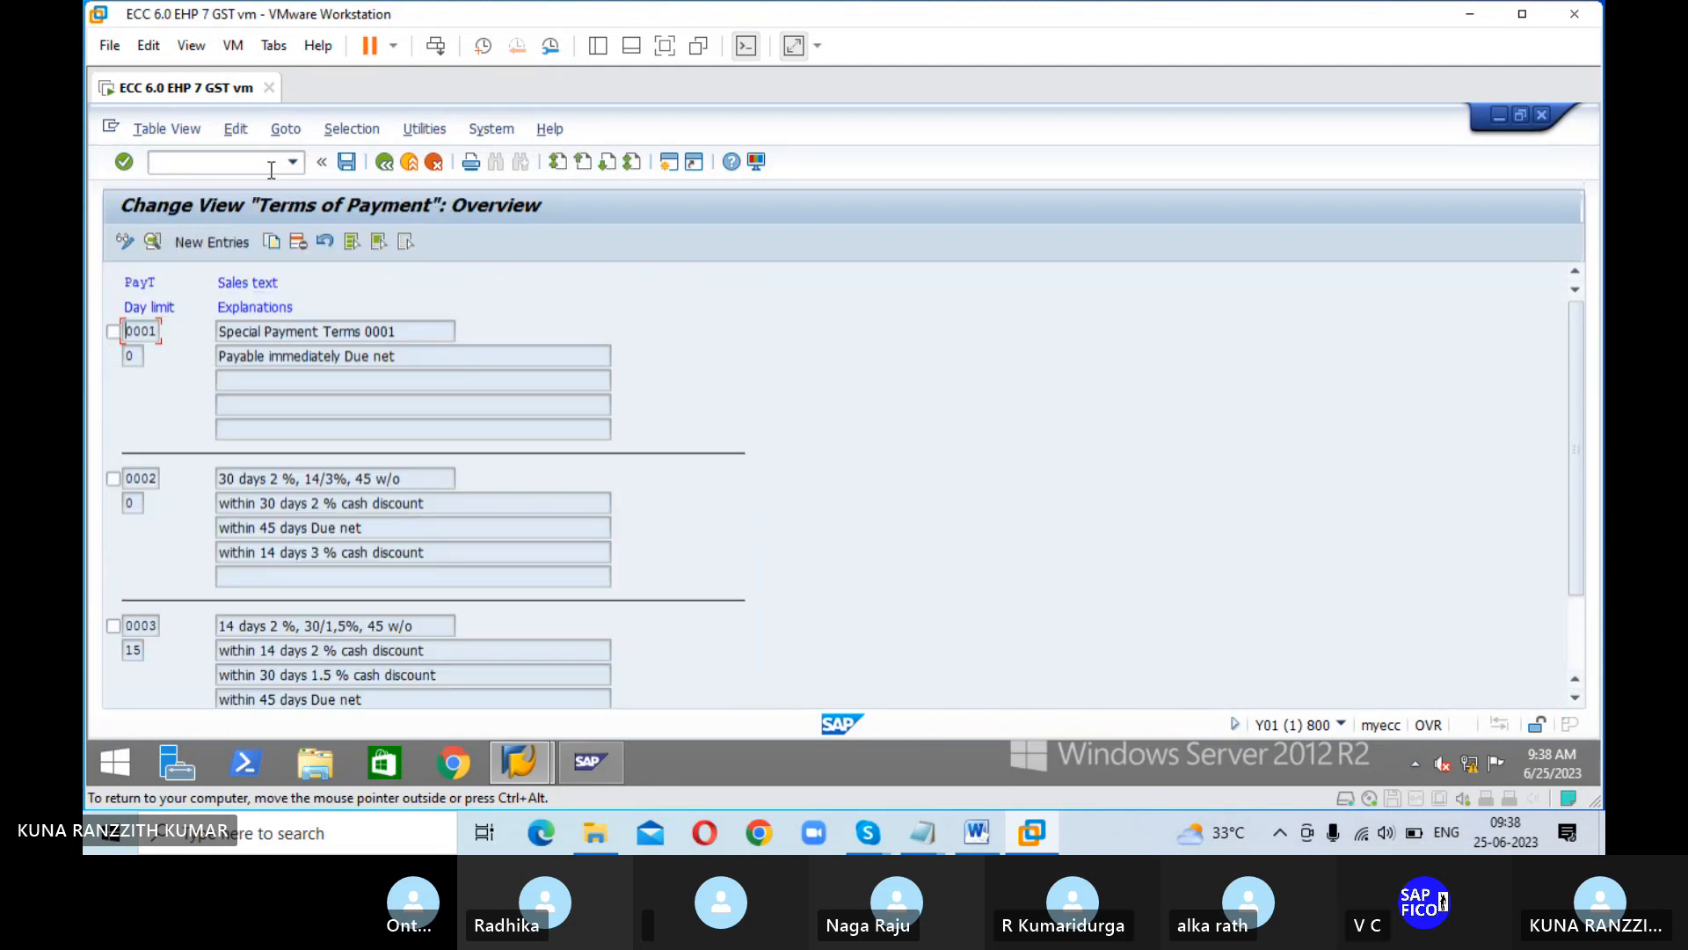
left_click(199, 243)
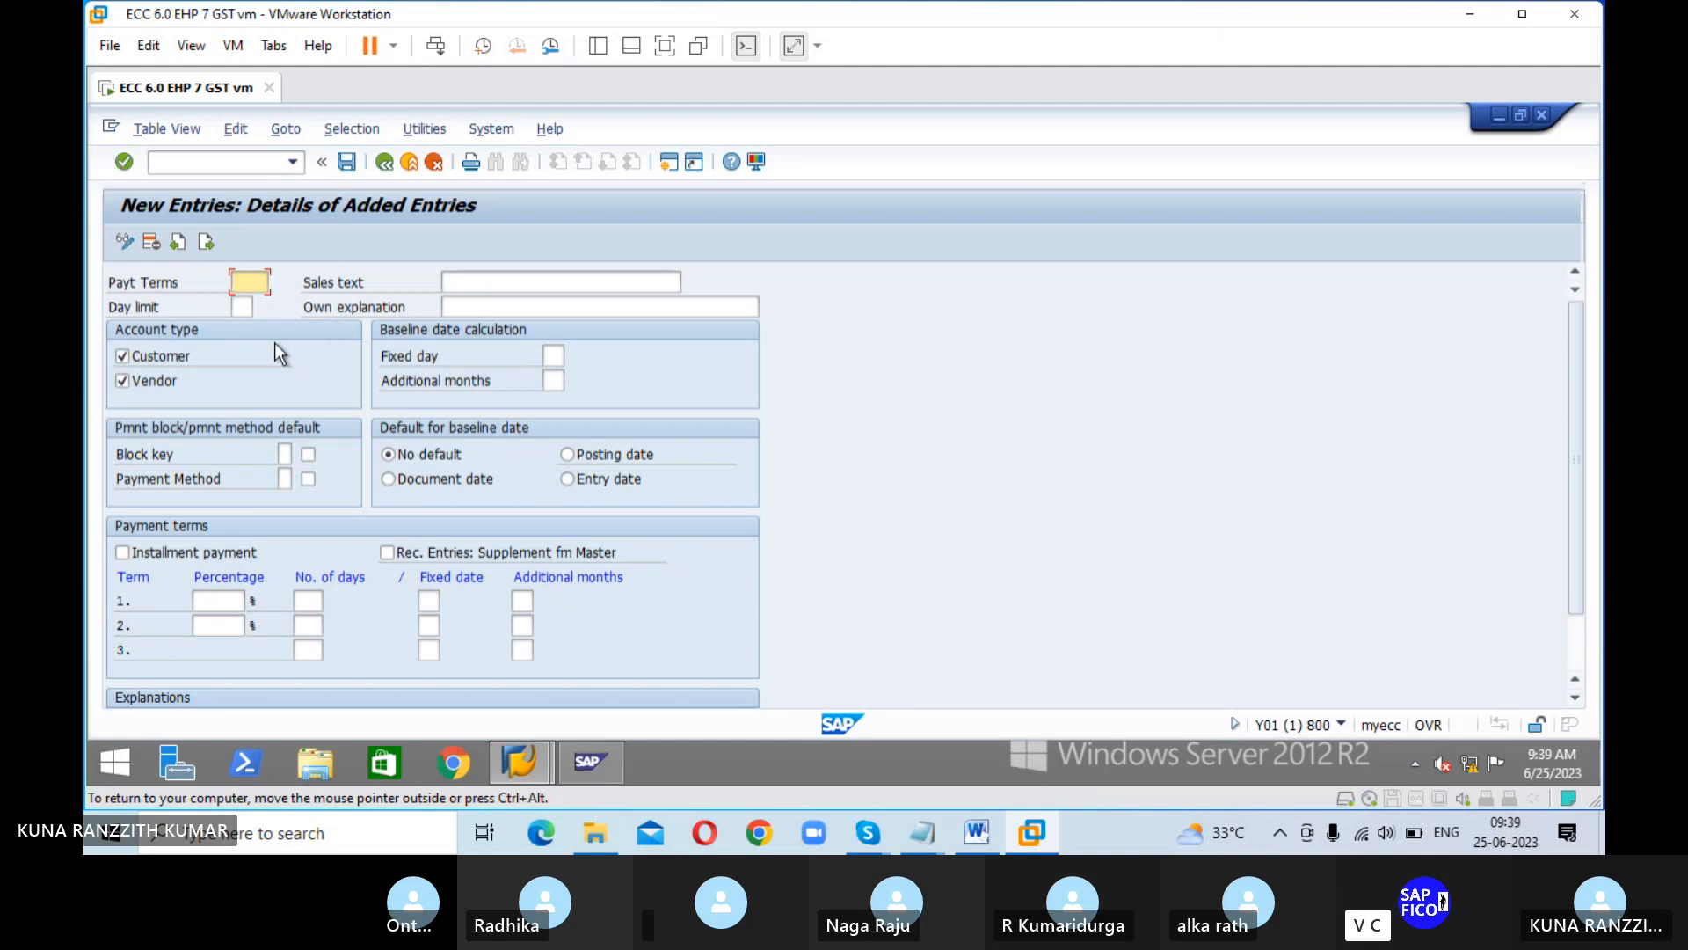
Step: Enter PT01 as the payment terms key with the sales text "1ST INSTALLMENT"
type("PT01")
key("Tab")
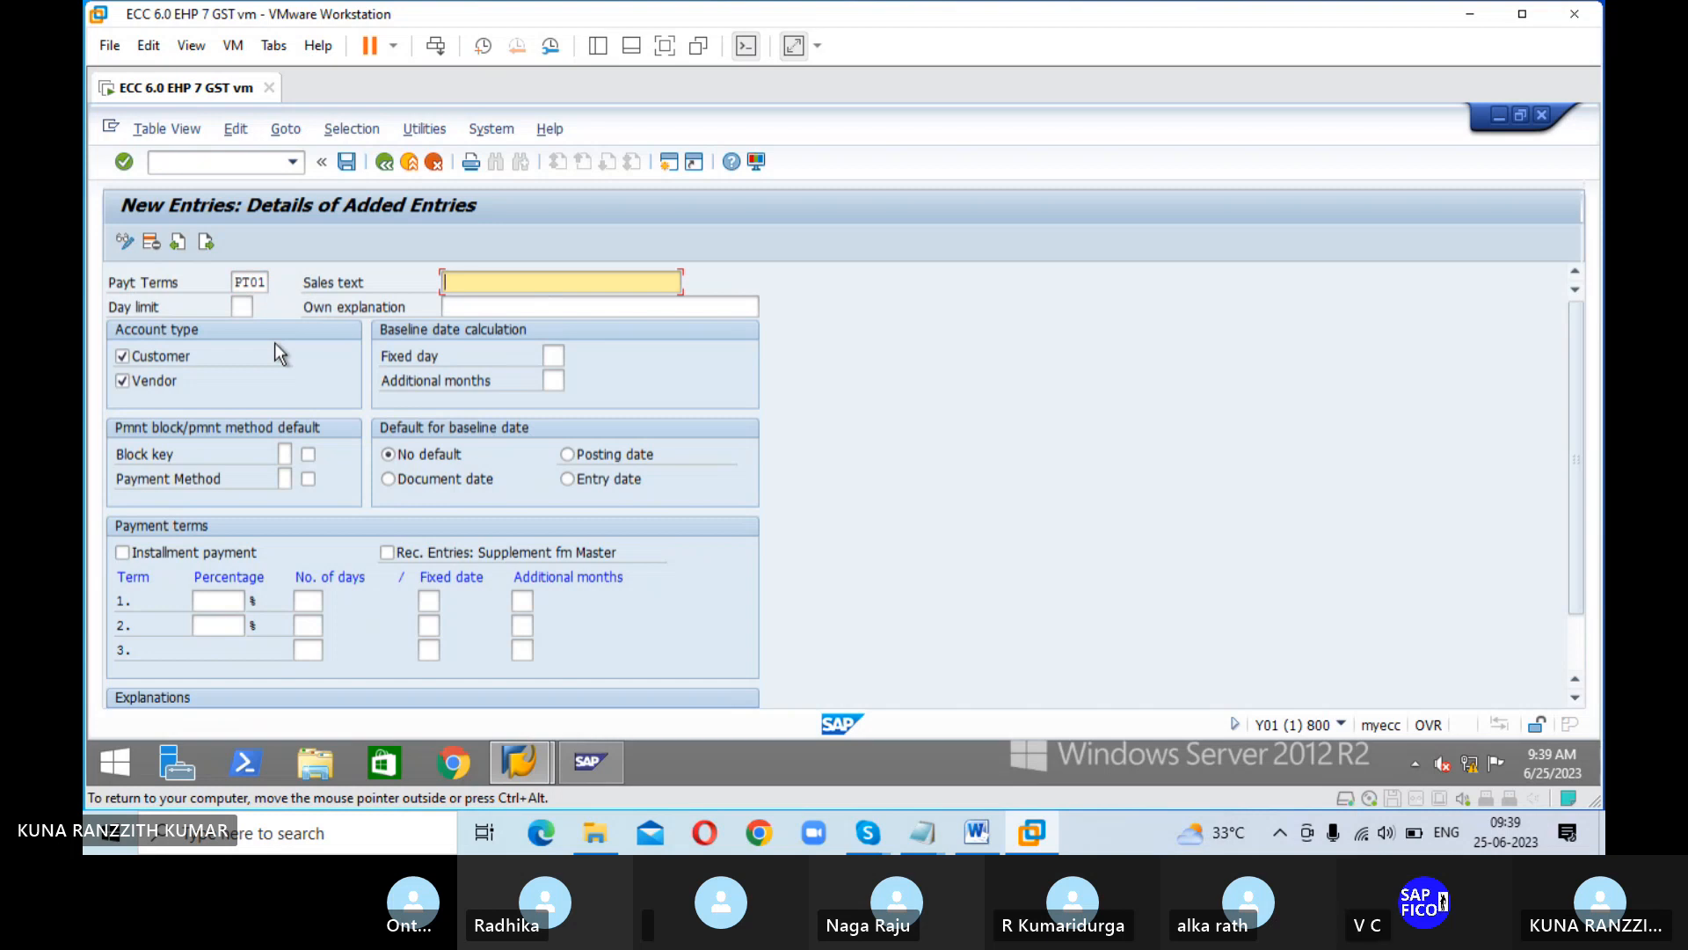
type("1ST I")
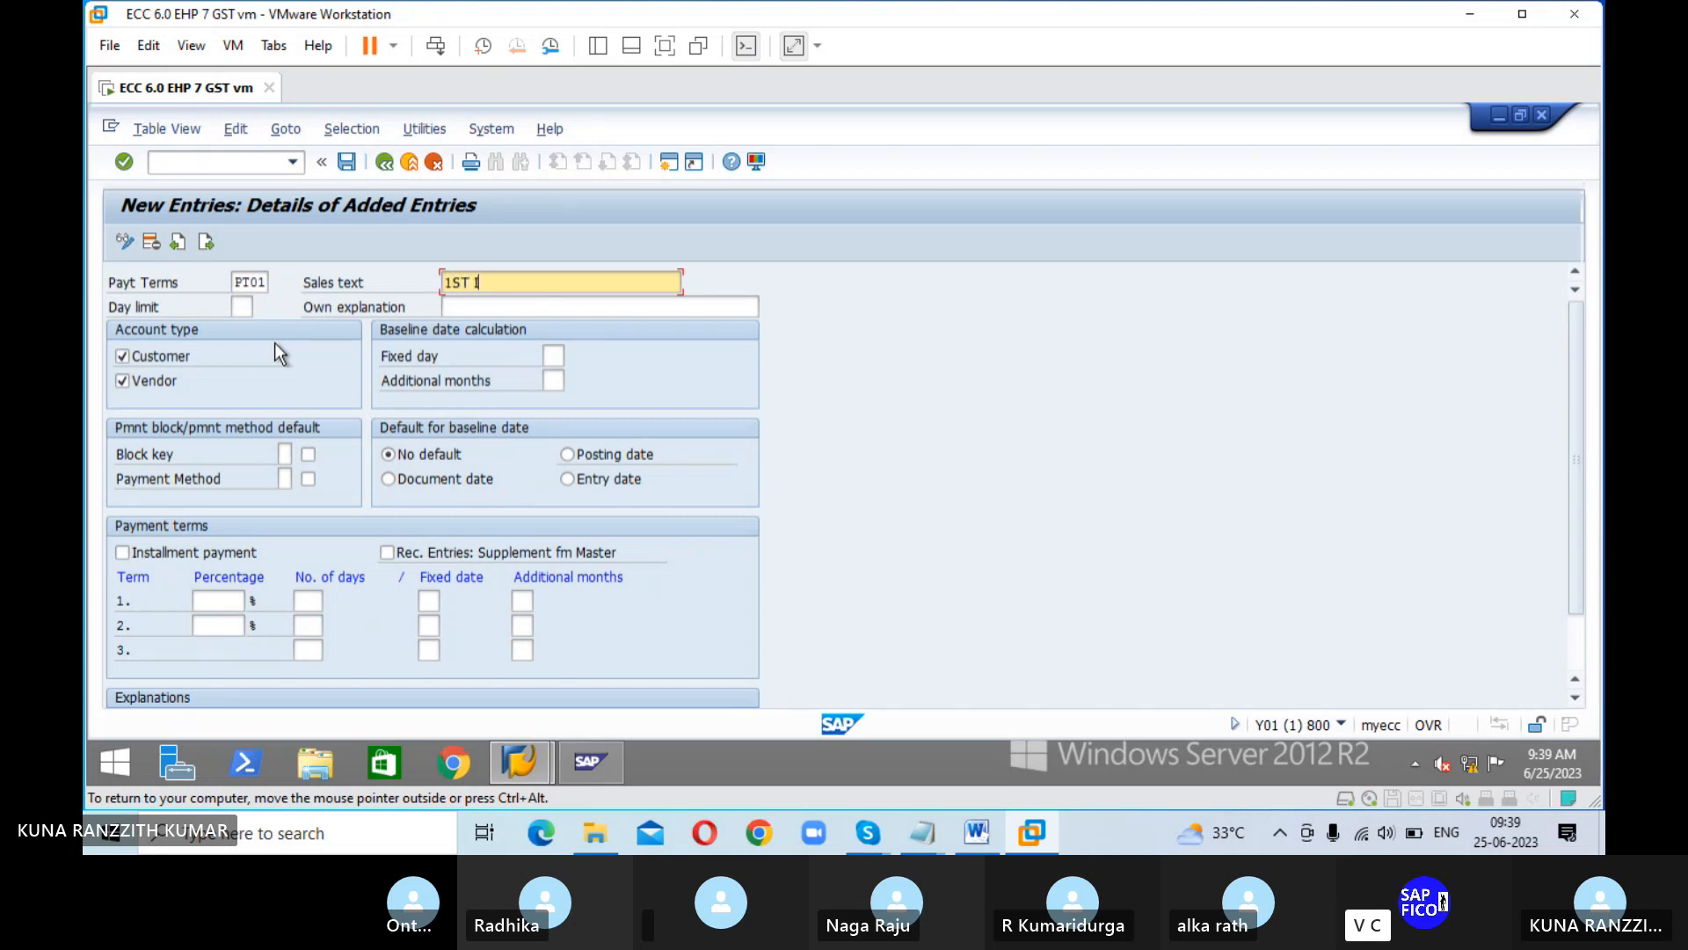
type("NSTALLMENT")
key("Tab")
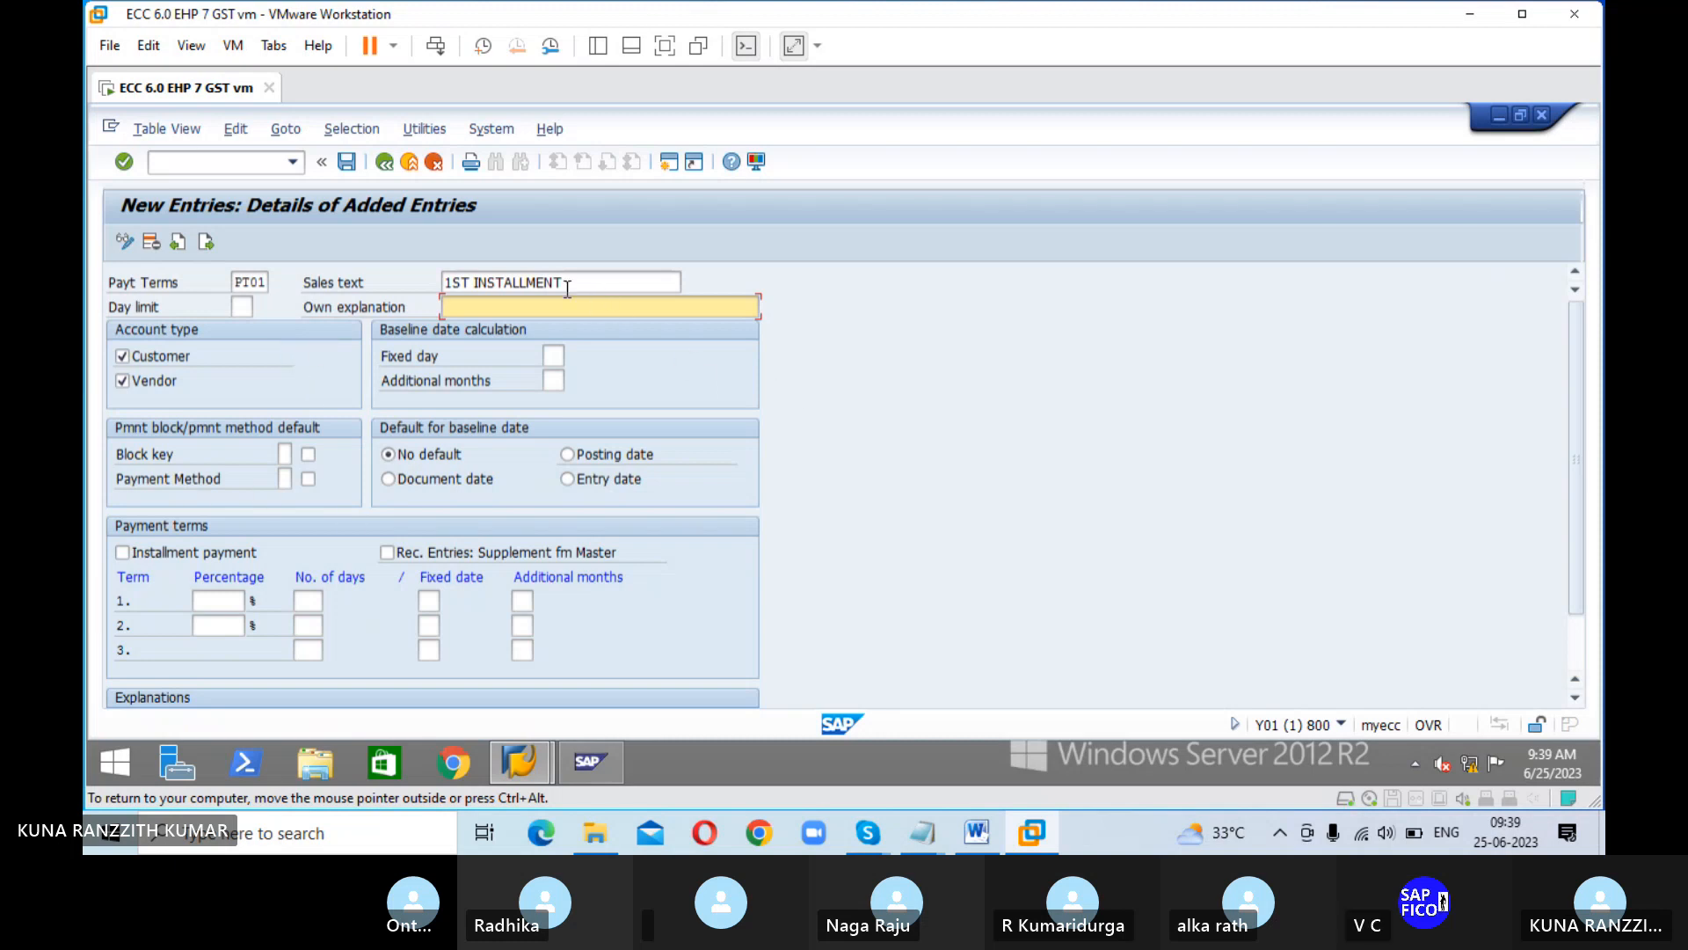
Step: Set PT01's own explanation to "1ST INSTALLMENT, 10 DAYS-4%", reusing the sales text, and default its baseline date to the document date
left_click_drag(567, 282, 456, 277)
key("ctrl+c")
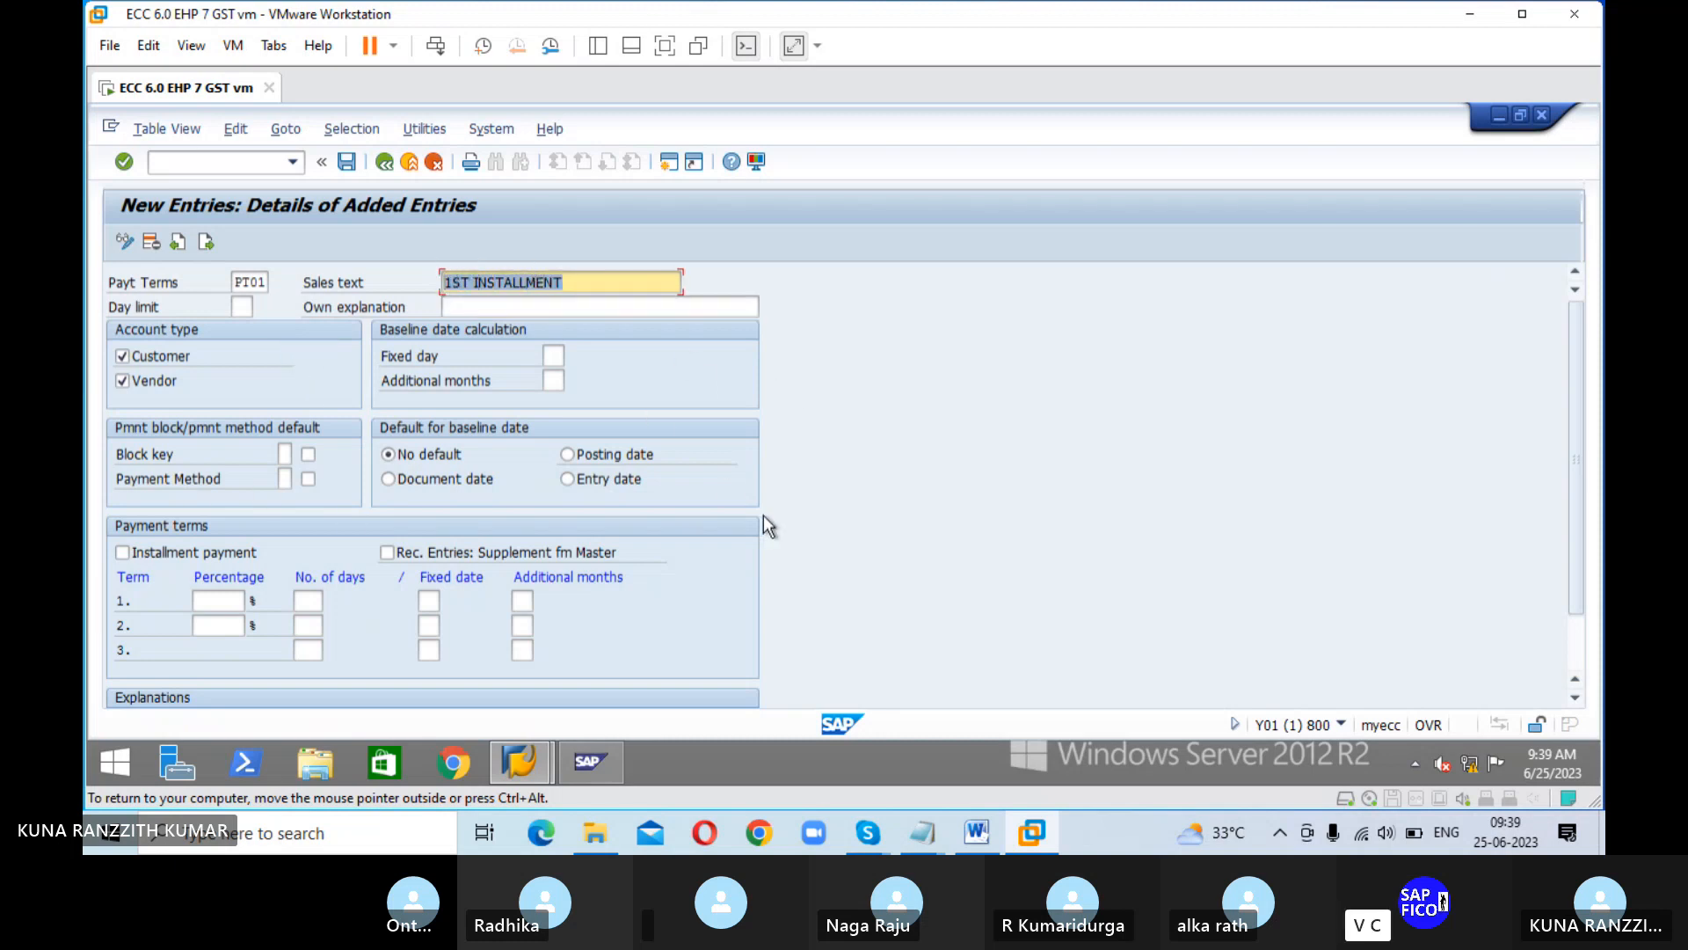
left_click(579, 307)
key("ctrl+v")
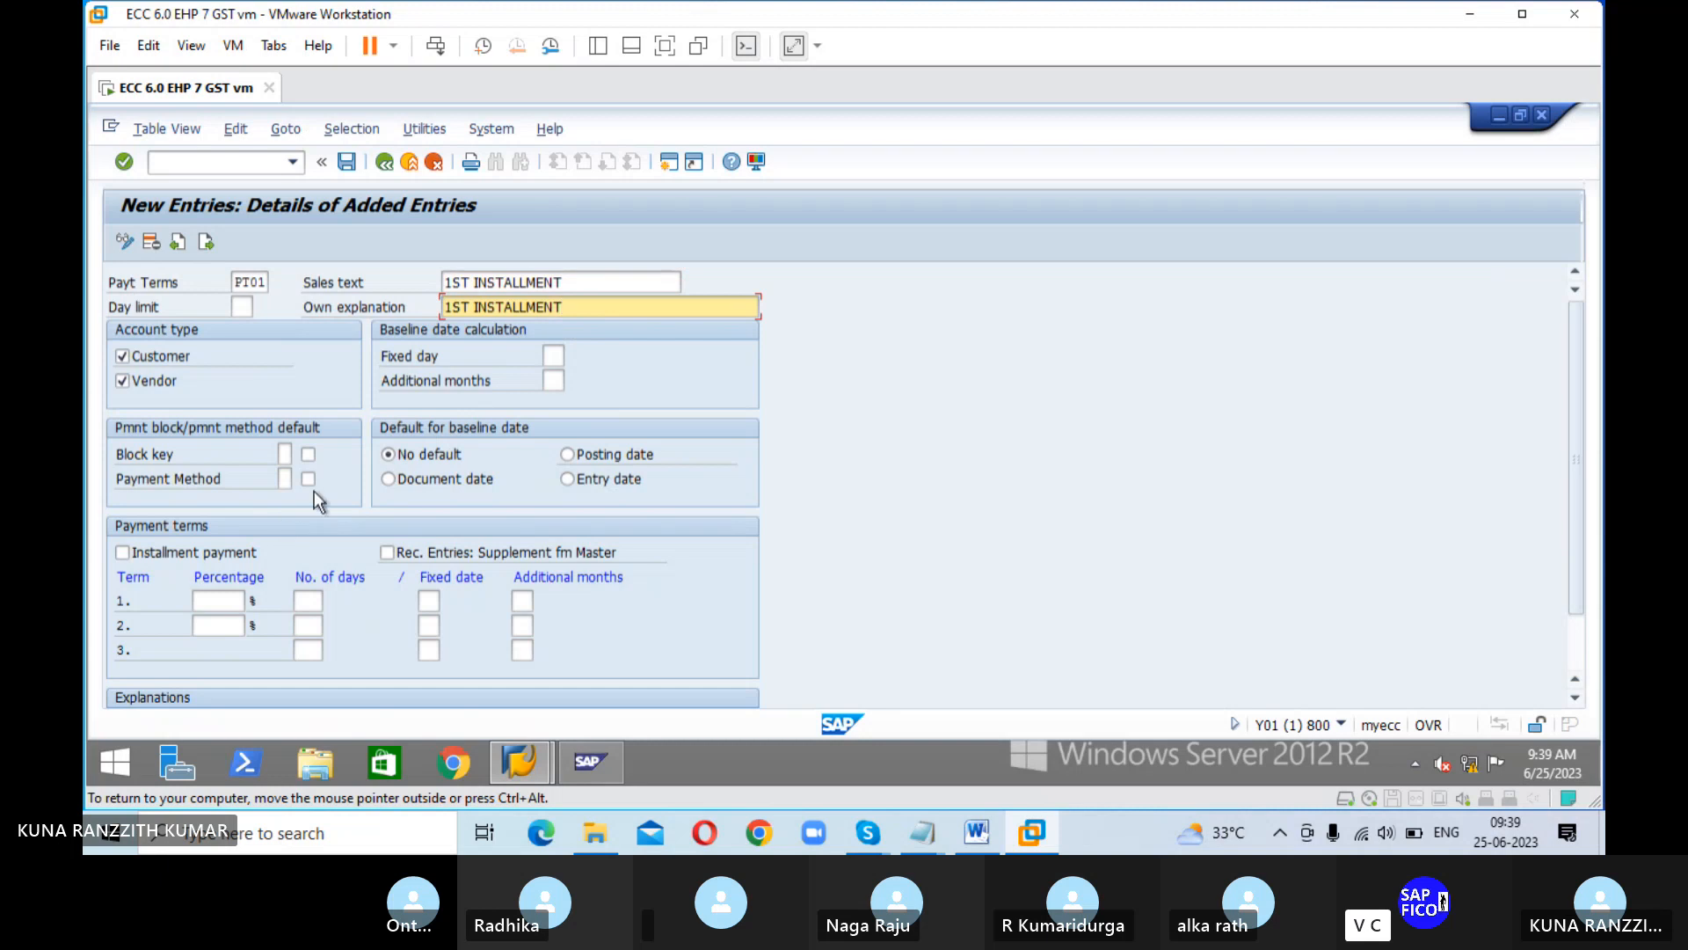
type(", 10 DAYS-5")
key("BackSpace")
type("4%")
left_click(441, 482)
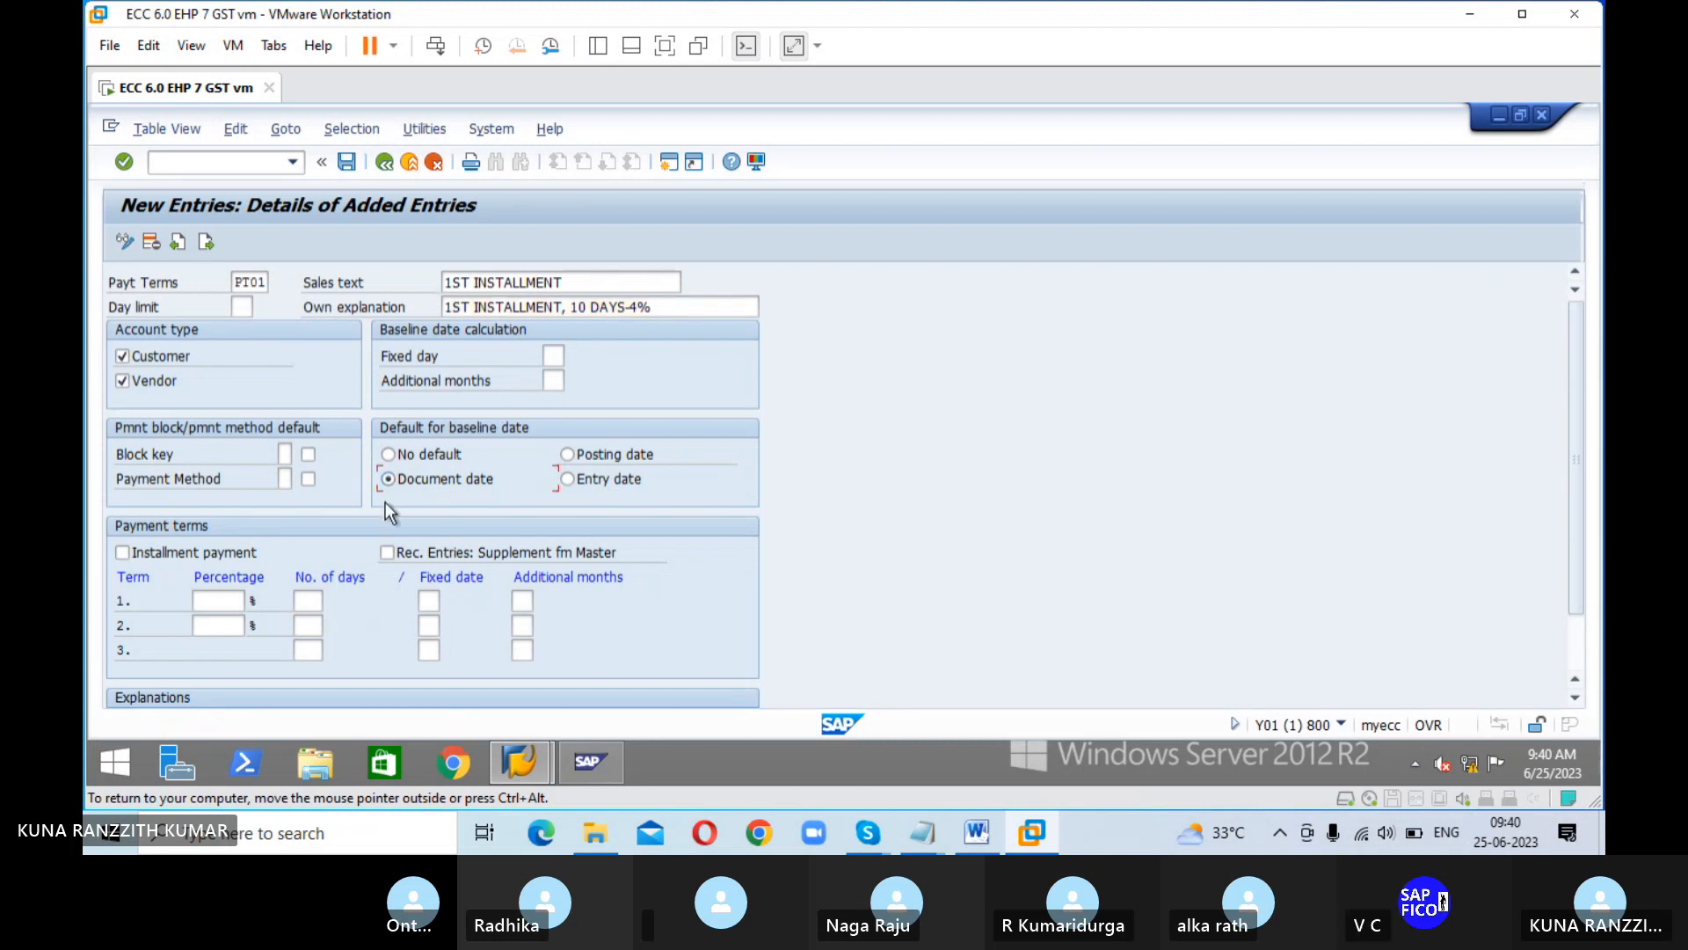
Step: Set PT01's first term to 4% within 10 days and save it under the proposed customizing request
left_click(232, 599)
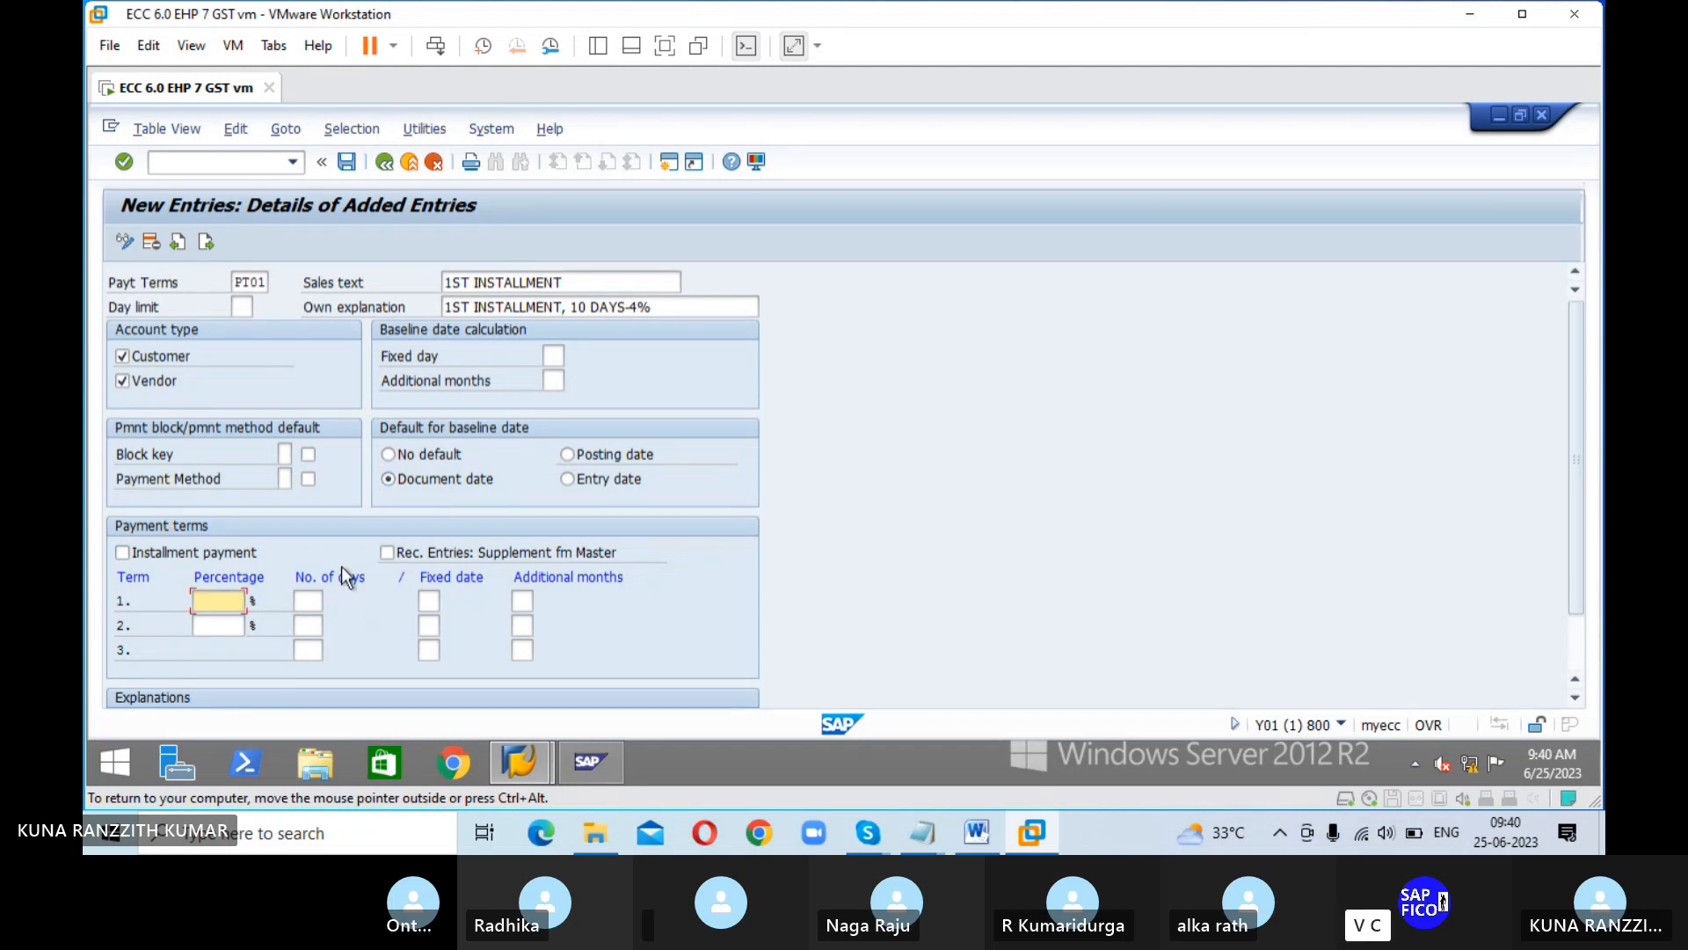
type("4")
key("Tab")
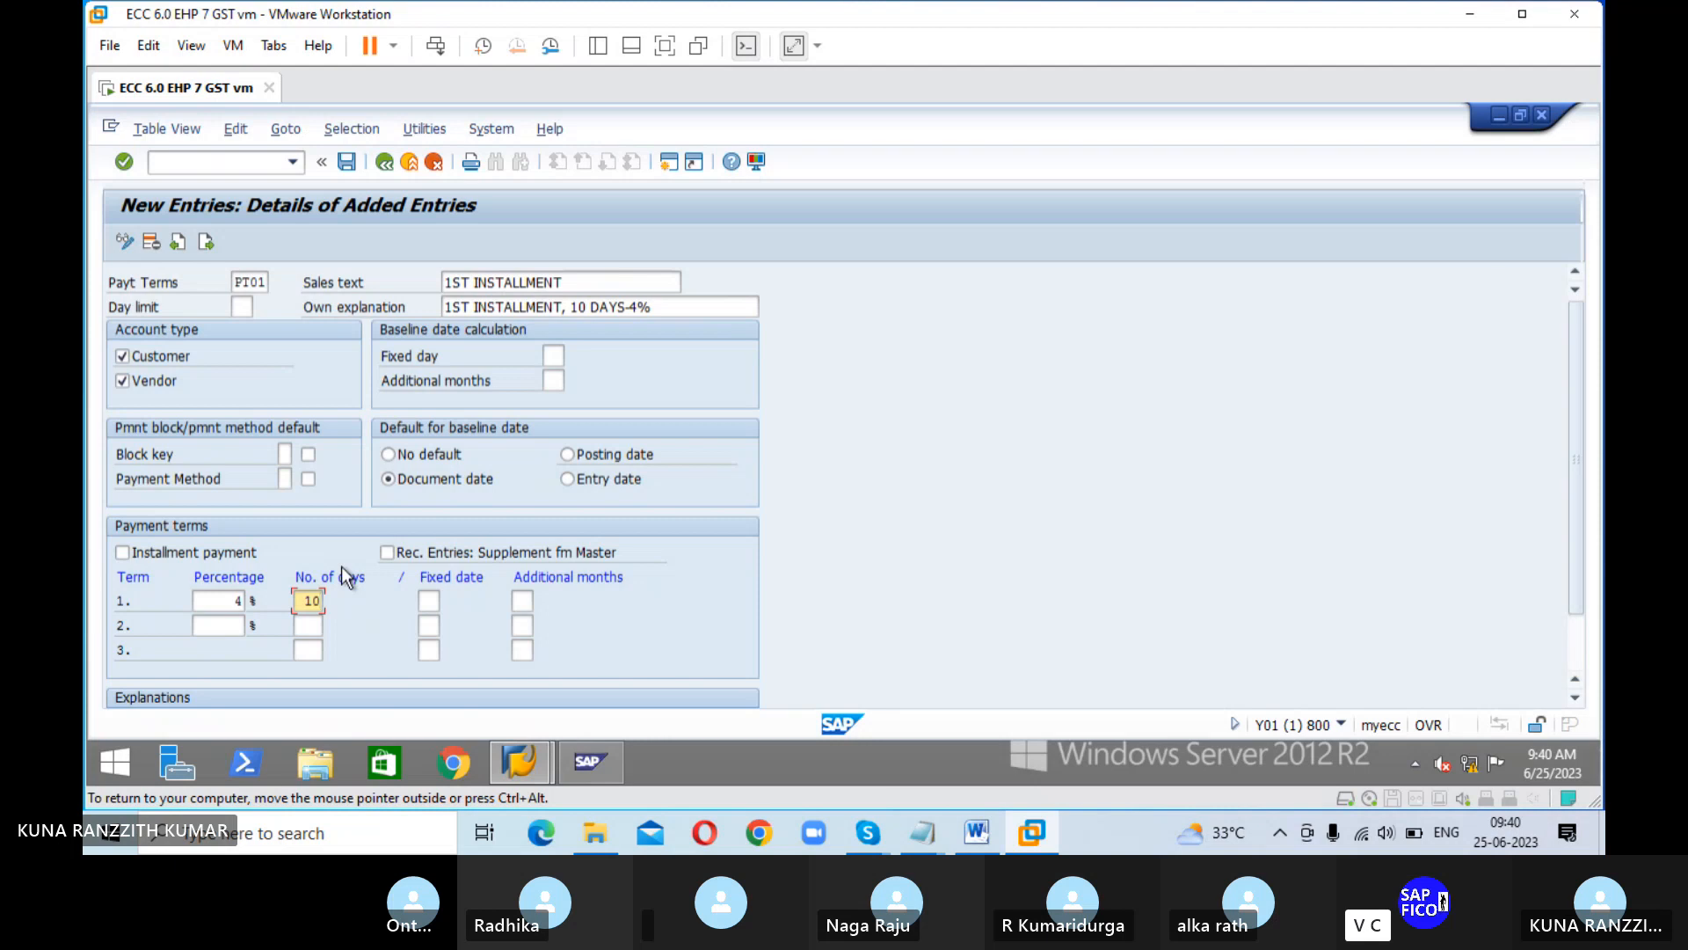
key("Return")
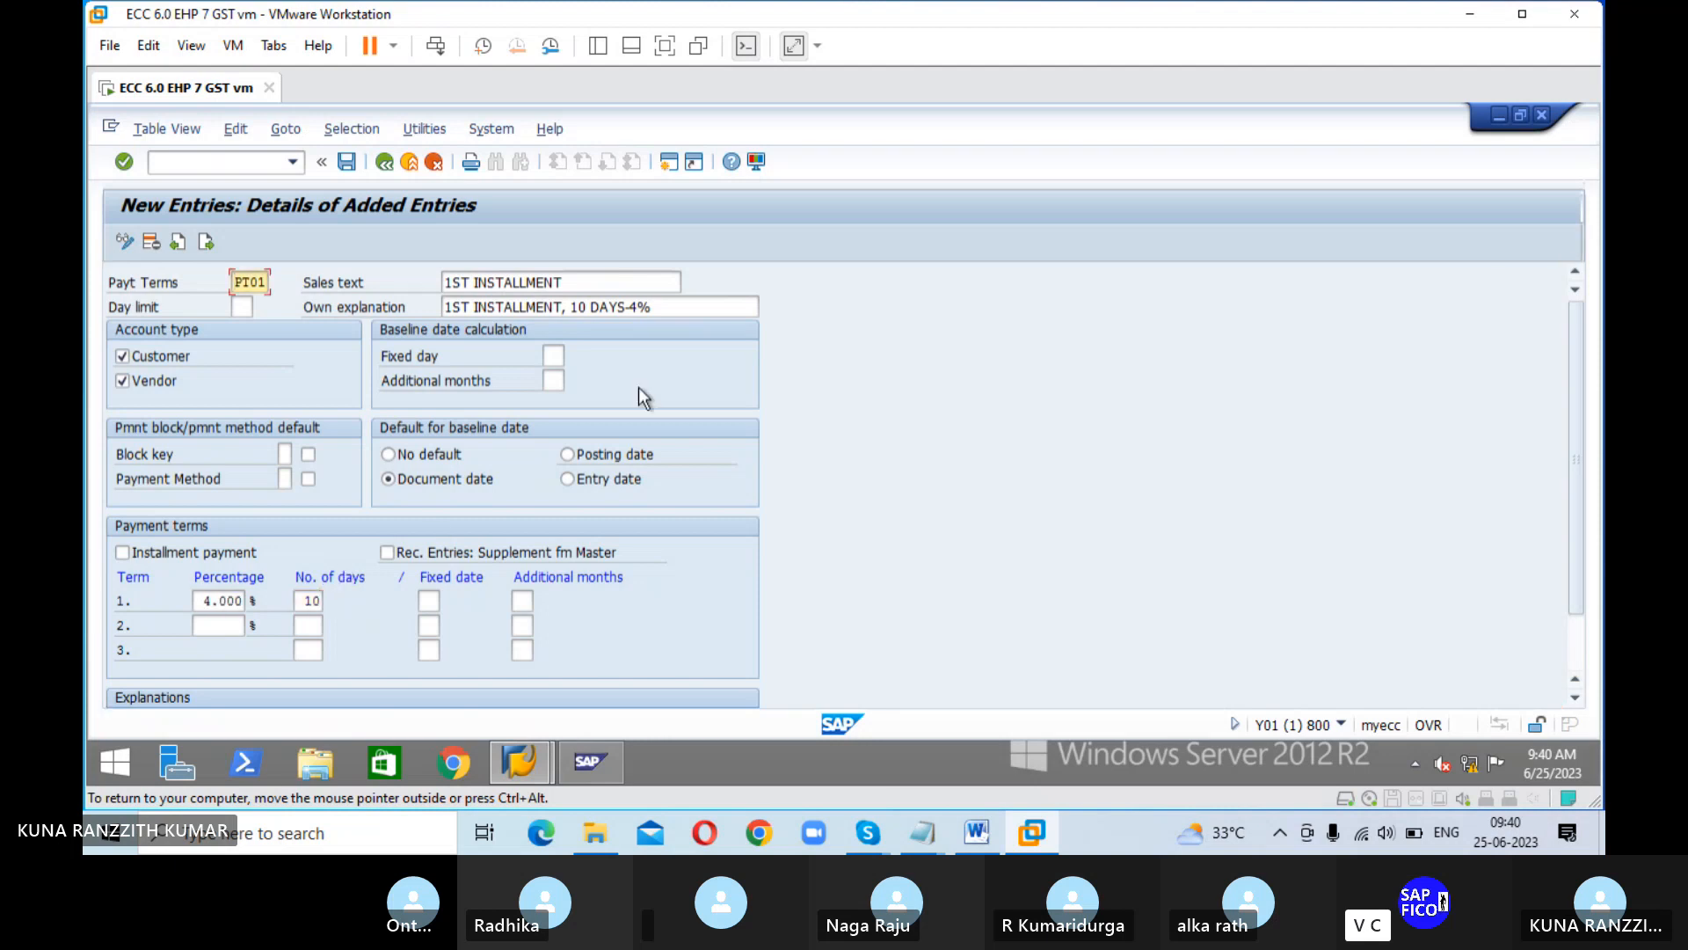
left_click(348, 163)
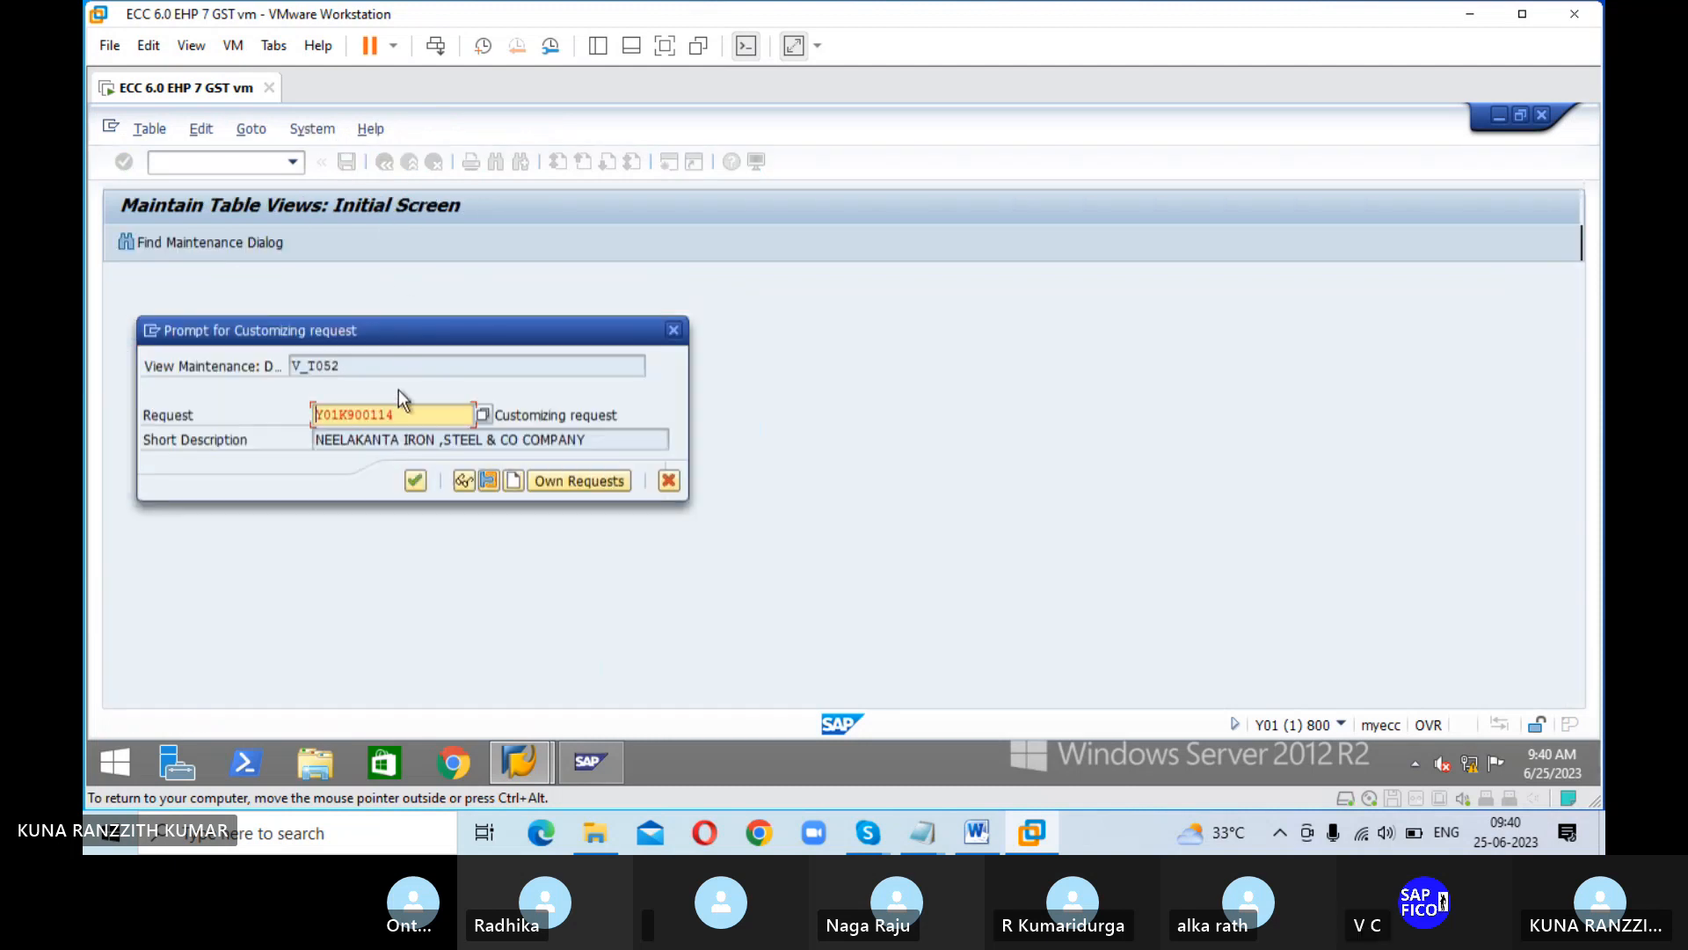
left_click(418, 482)
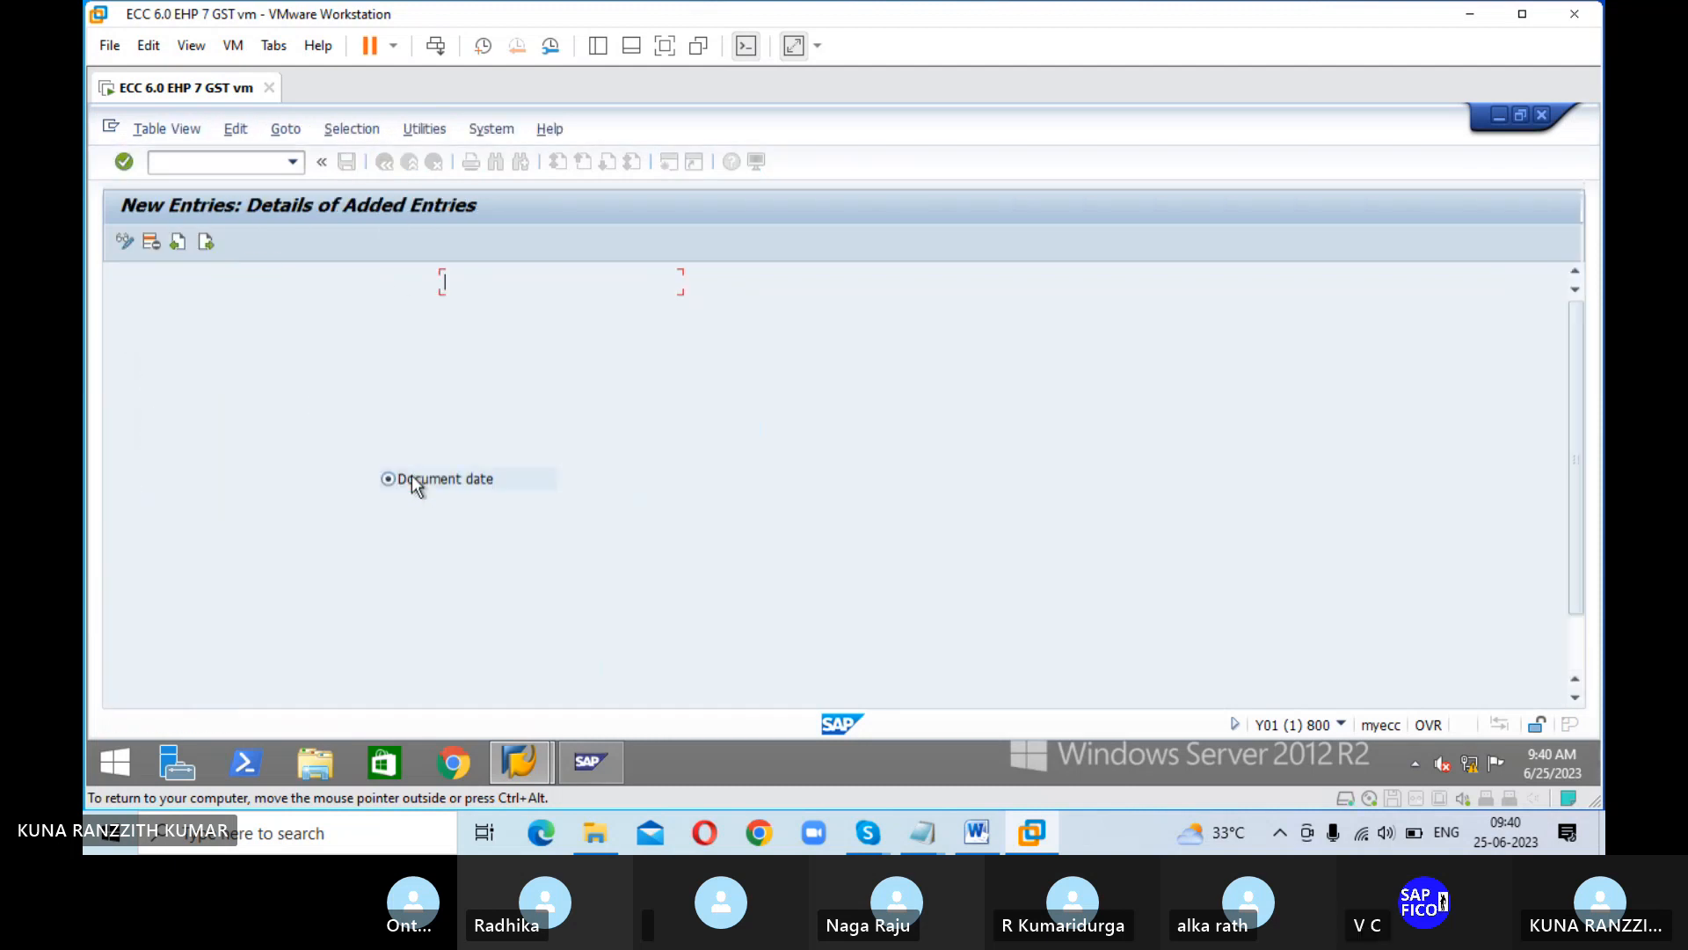
Step: Return to transaction OBB8 and start another new terms of payment entry
left_click(244, 161)
type("/NE")
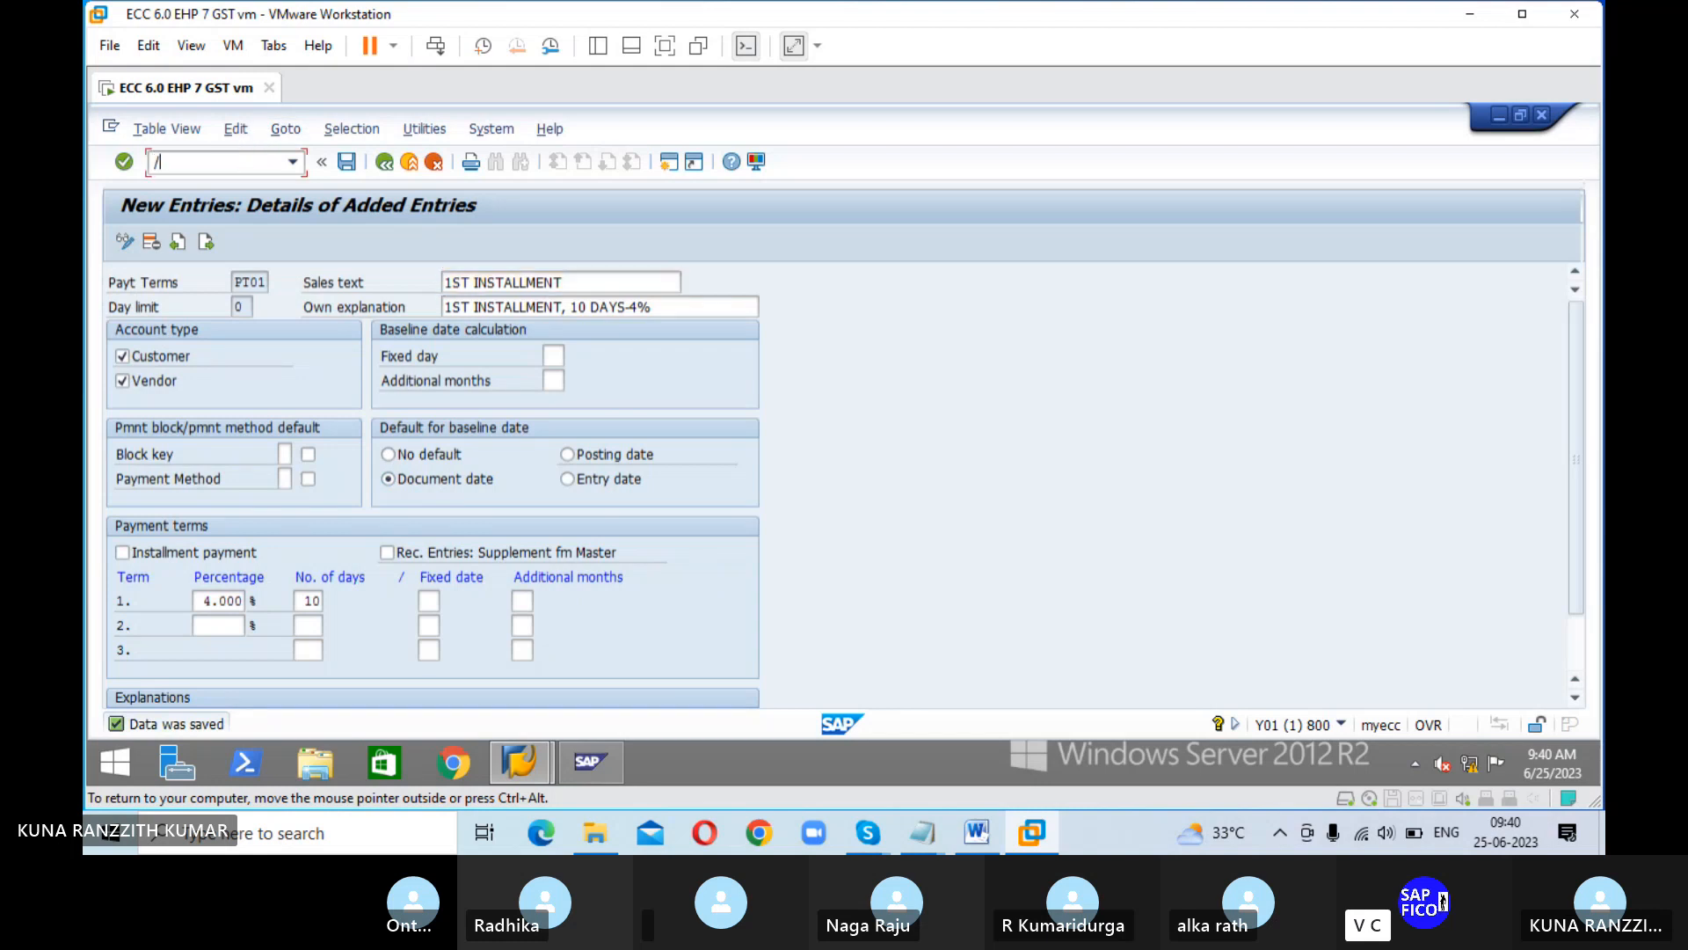
key("BackSpace")
type("OBB8")
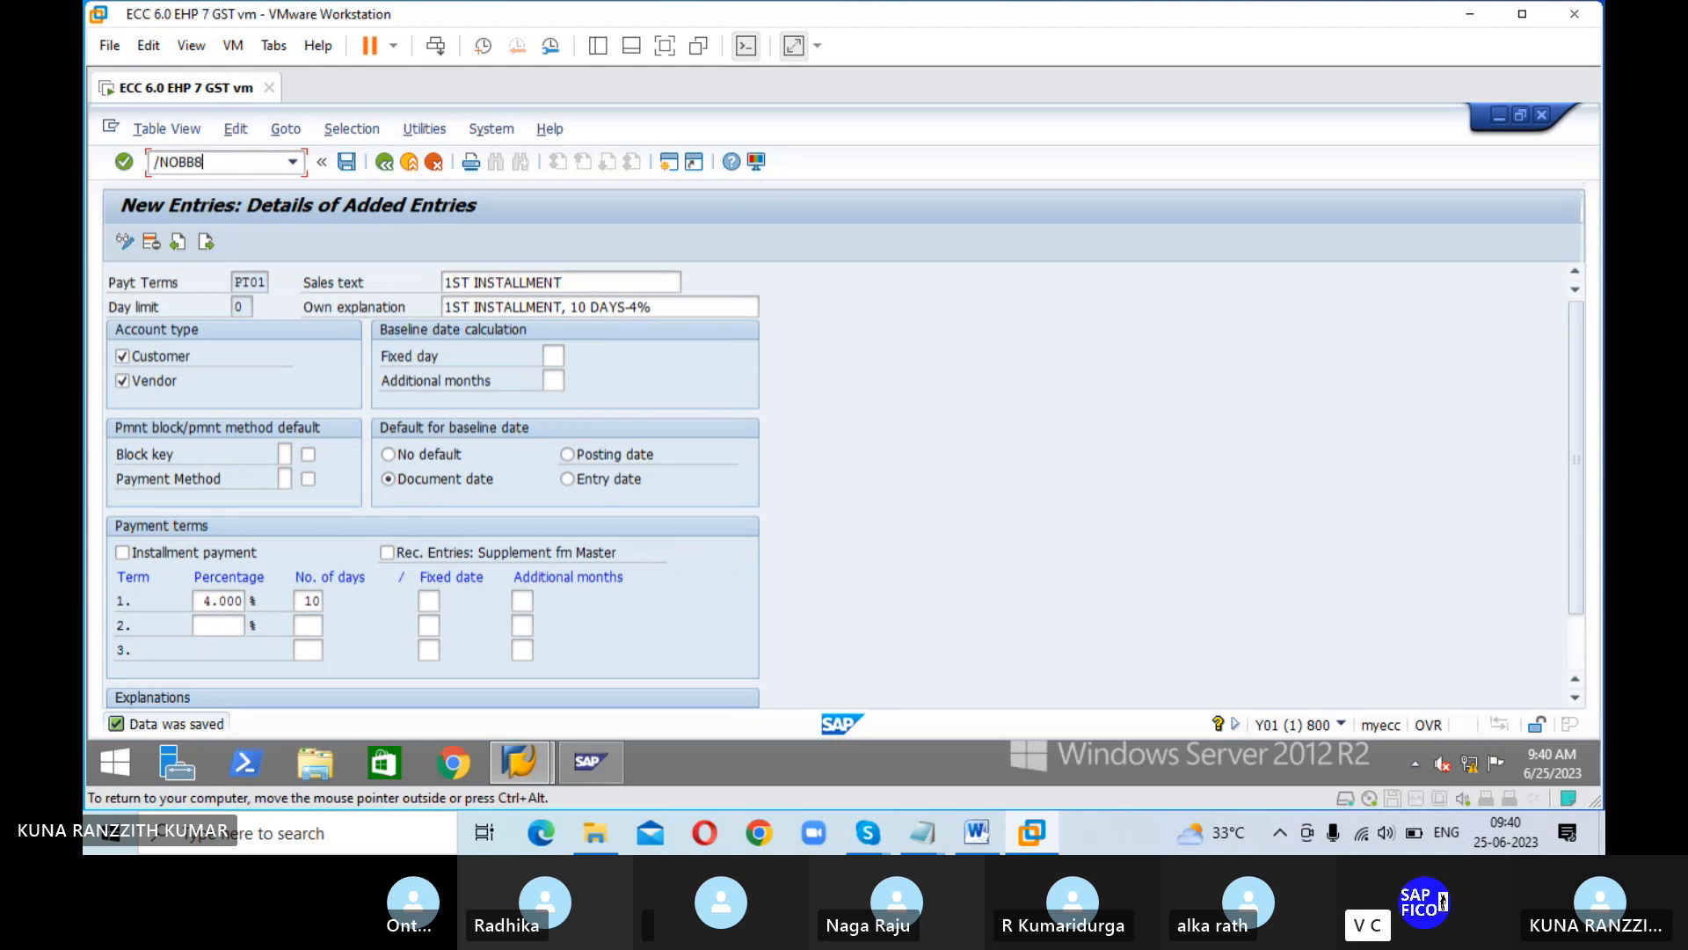
key("Return")
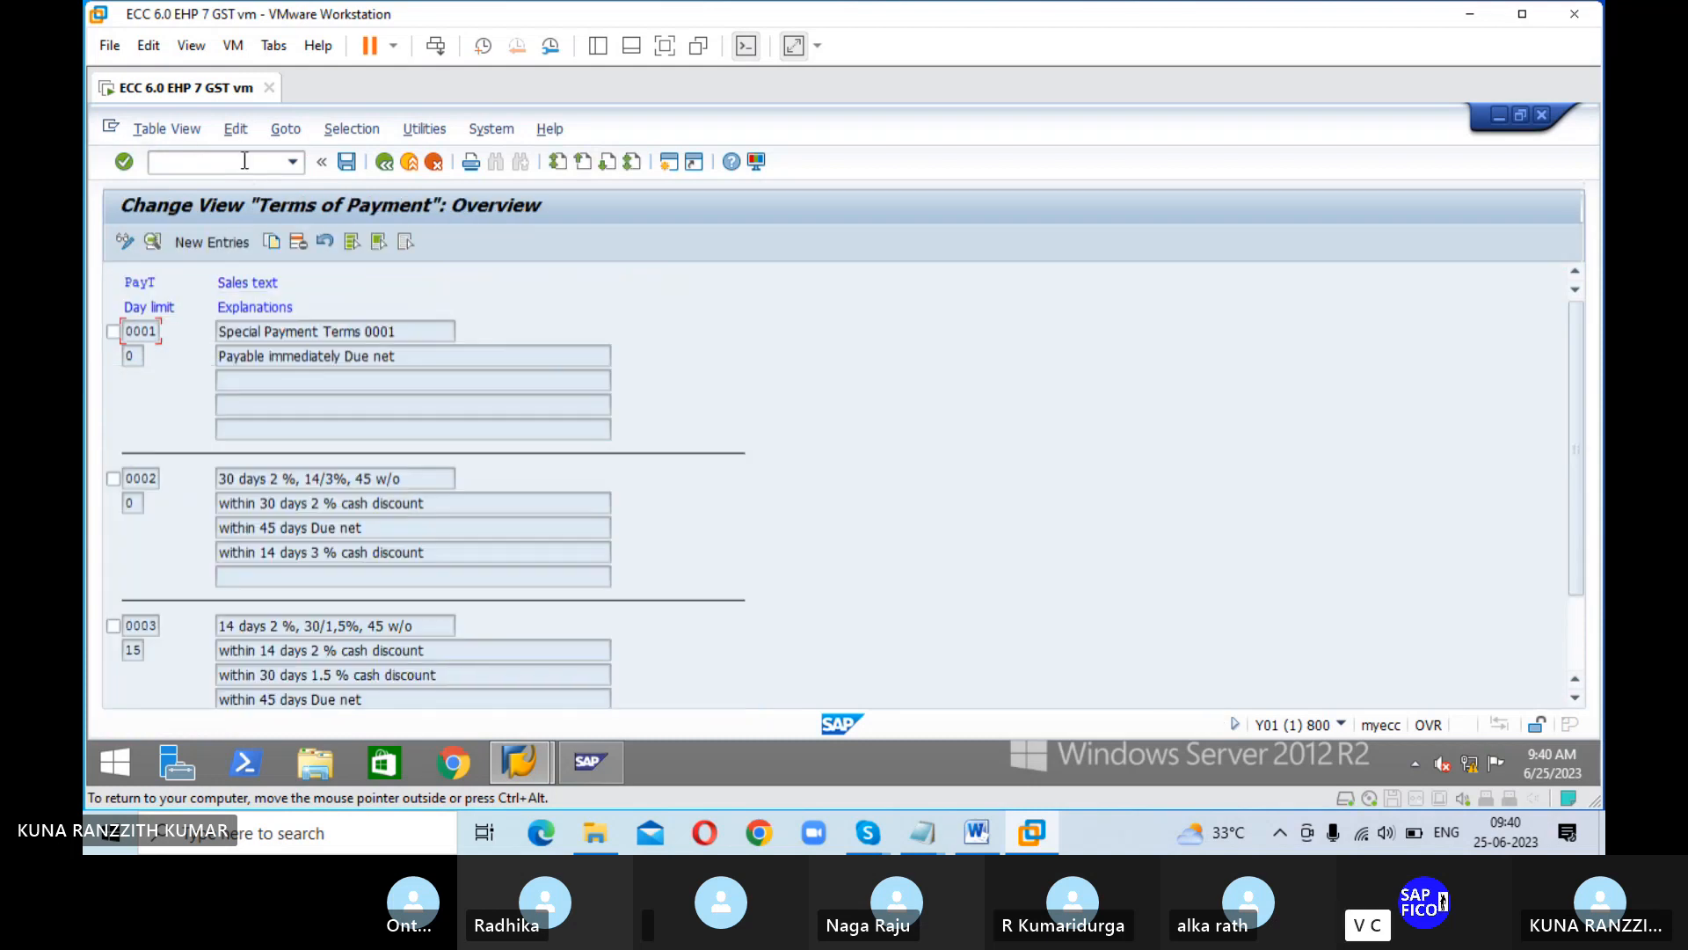
left_click(208, 245)
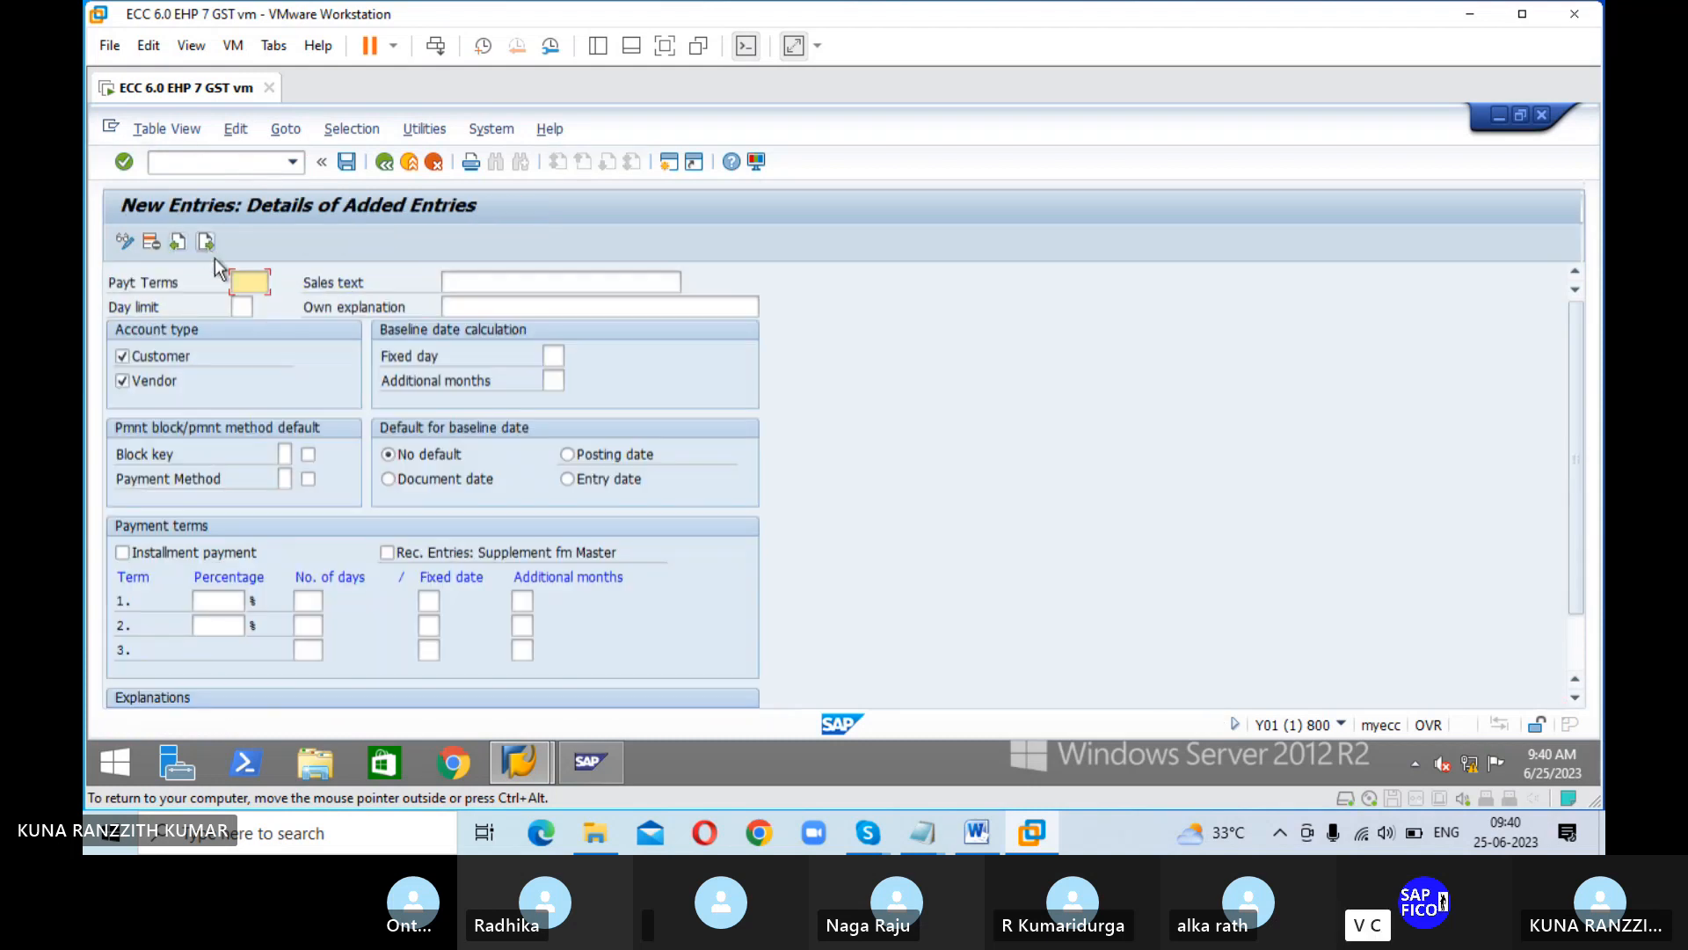
Step: Enter PT02 as the payment terms key with the sales text "2ND INSTALLMENT"
type("ZT02")
key("Tab")
type("2")
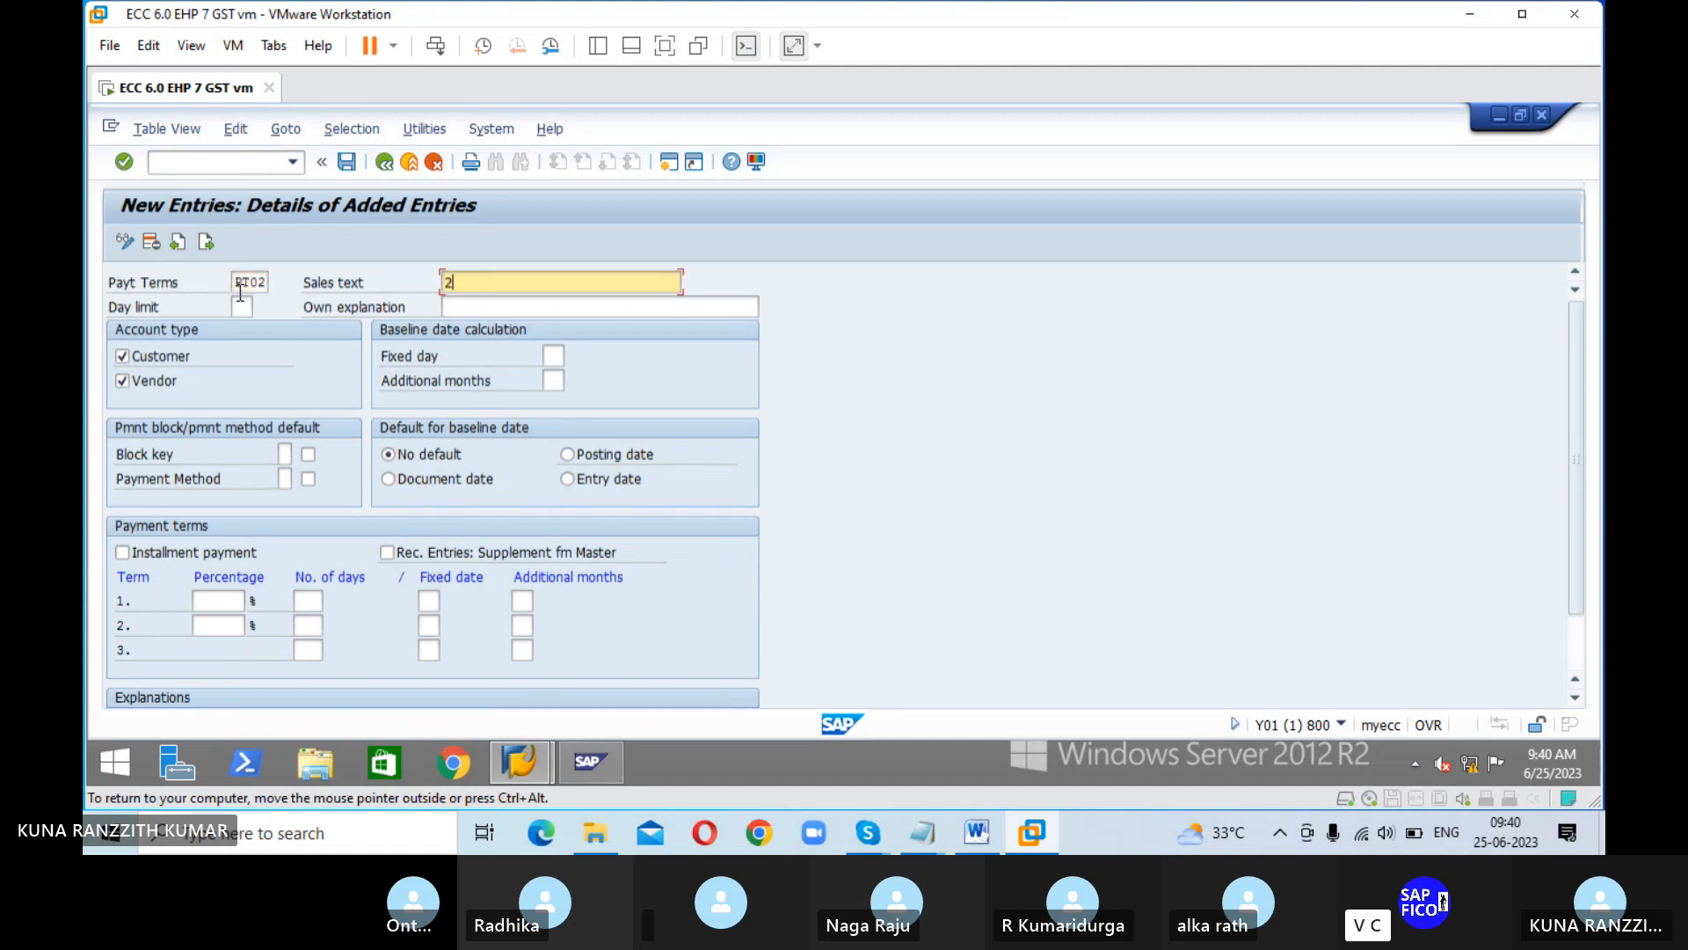
type("ND 1NSTALLMENT")
left_click(241, 299)
key("Tab")
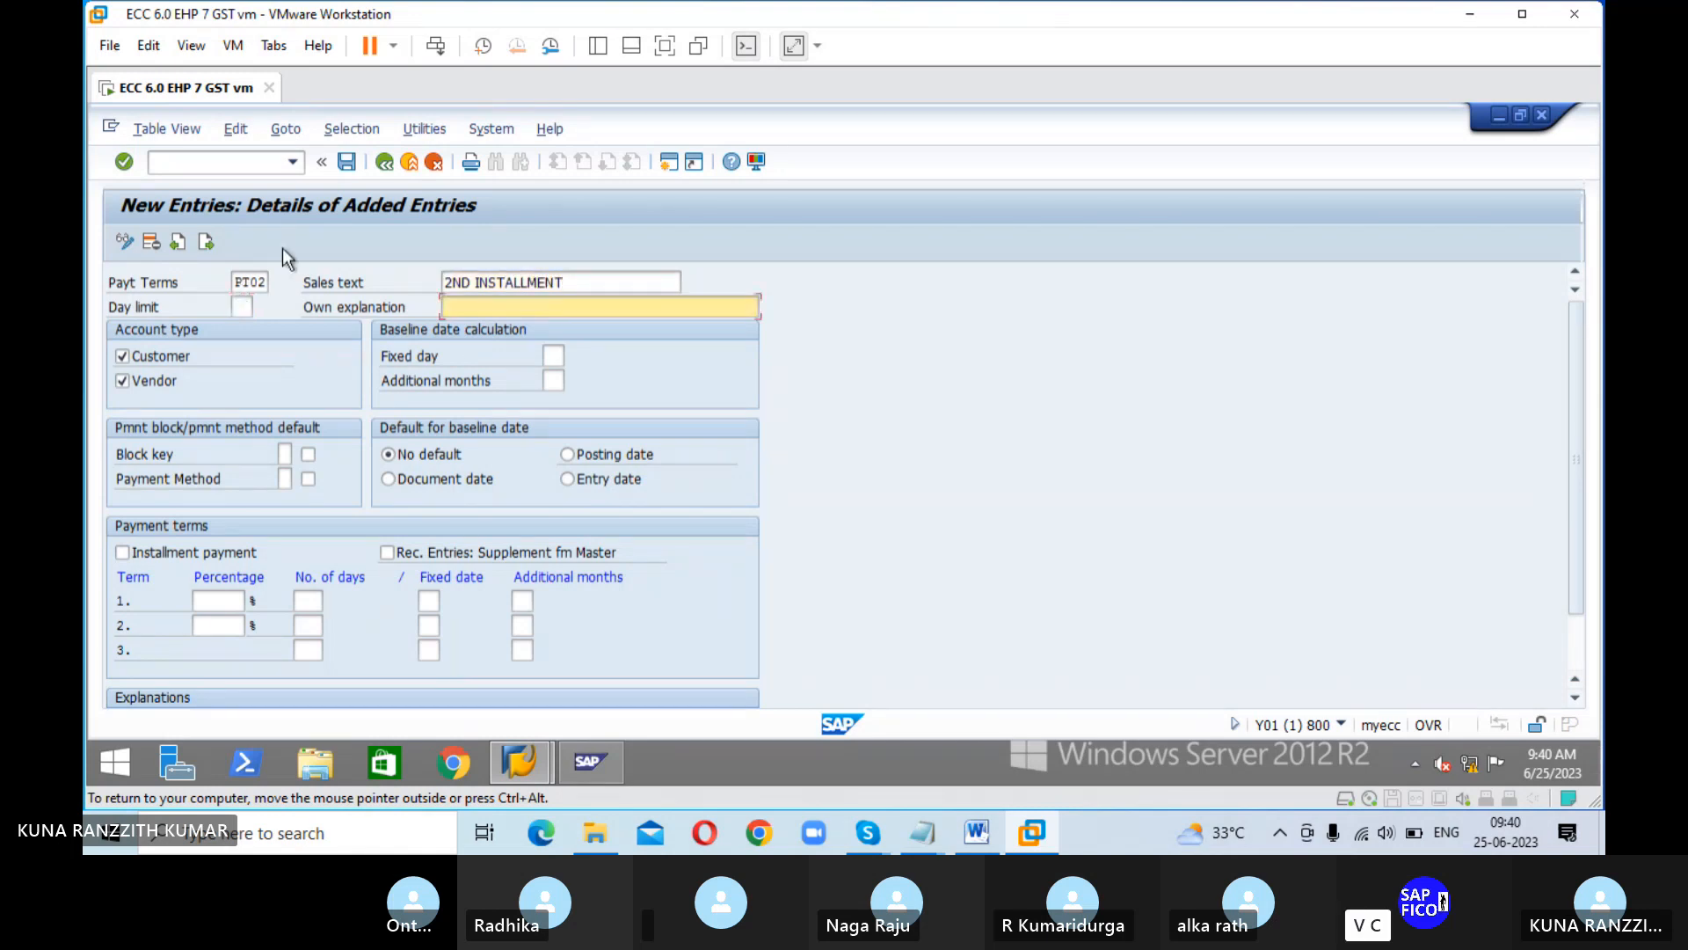
Step: Set PT02's own explanation to "2ND INSTALLMENT, 20DAYS-3%", reusing the sales text, and default its baseline date to the document date
left_click_drag(572, 282, 443, 281)
key("ctrl+c")
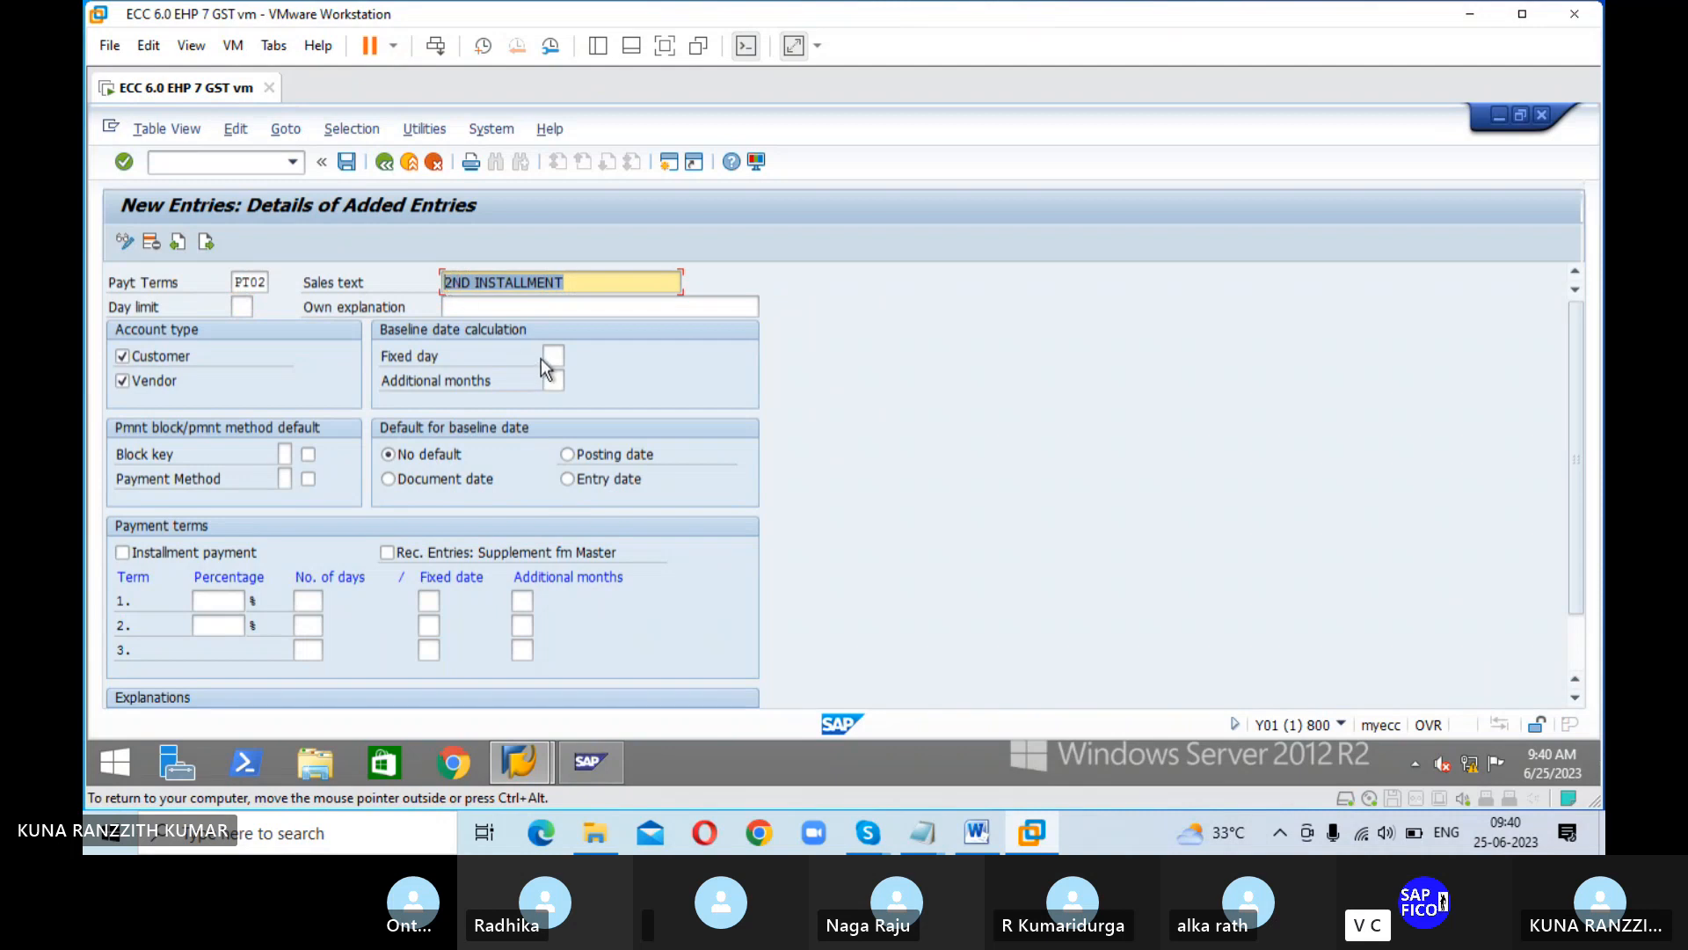
left_click(515, 307)
key("ctrl+v")
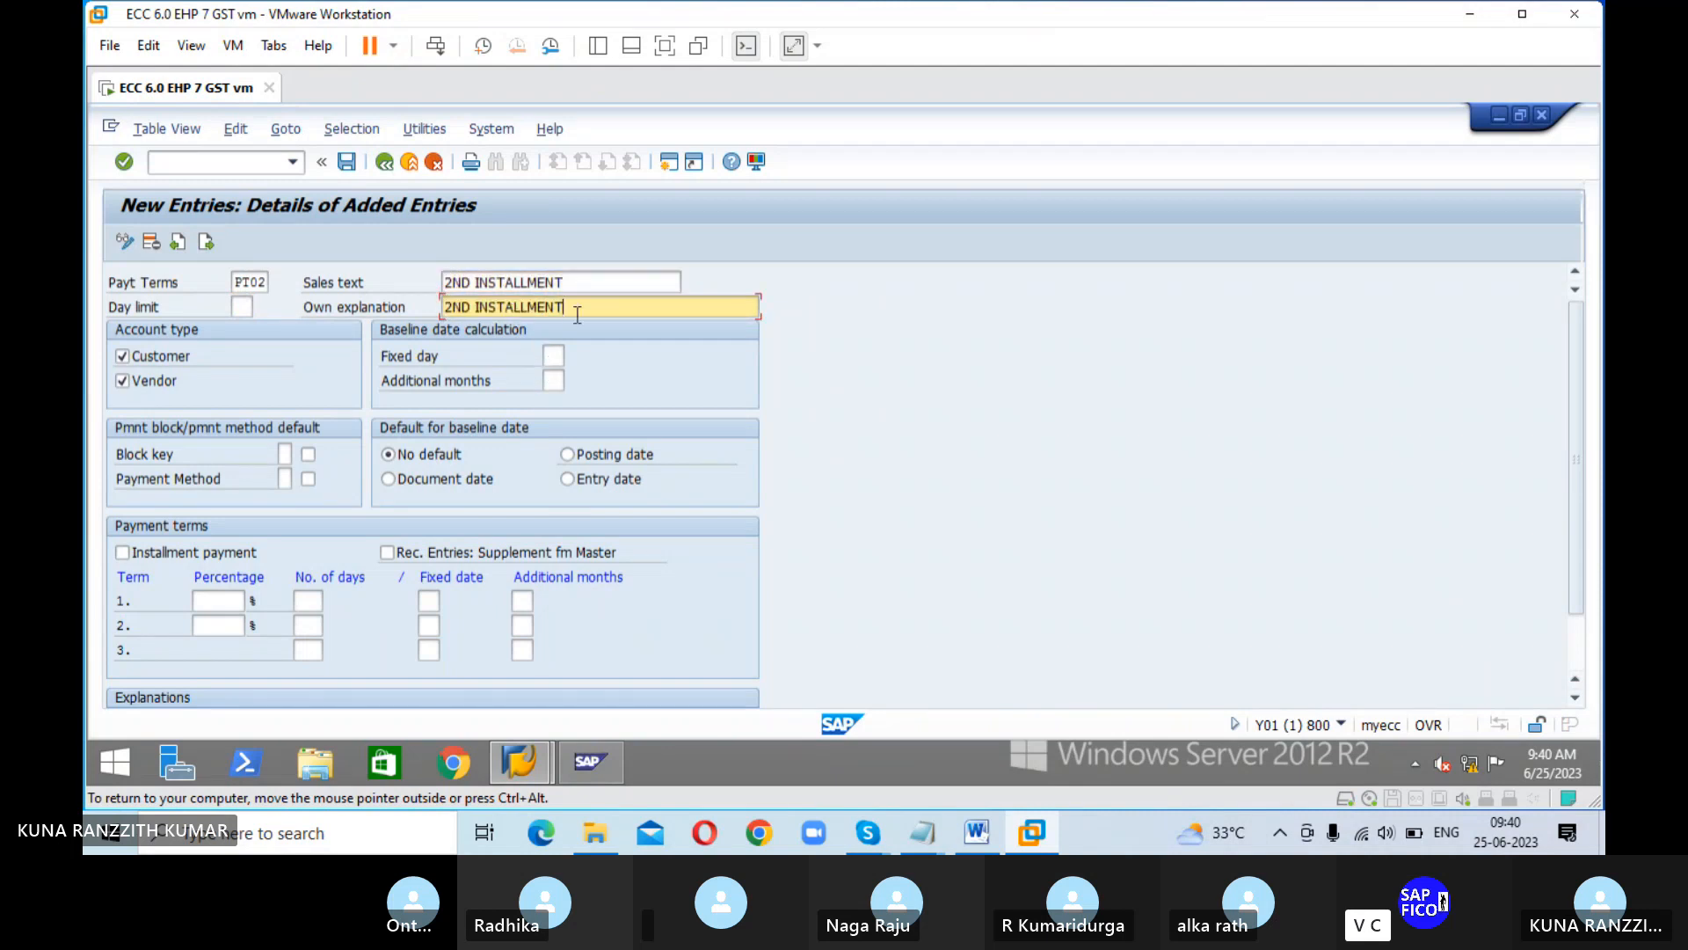
type(", 20DAYS")
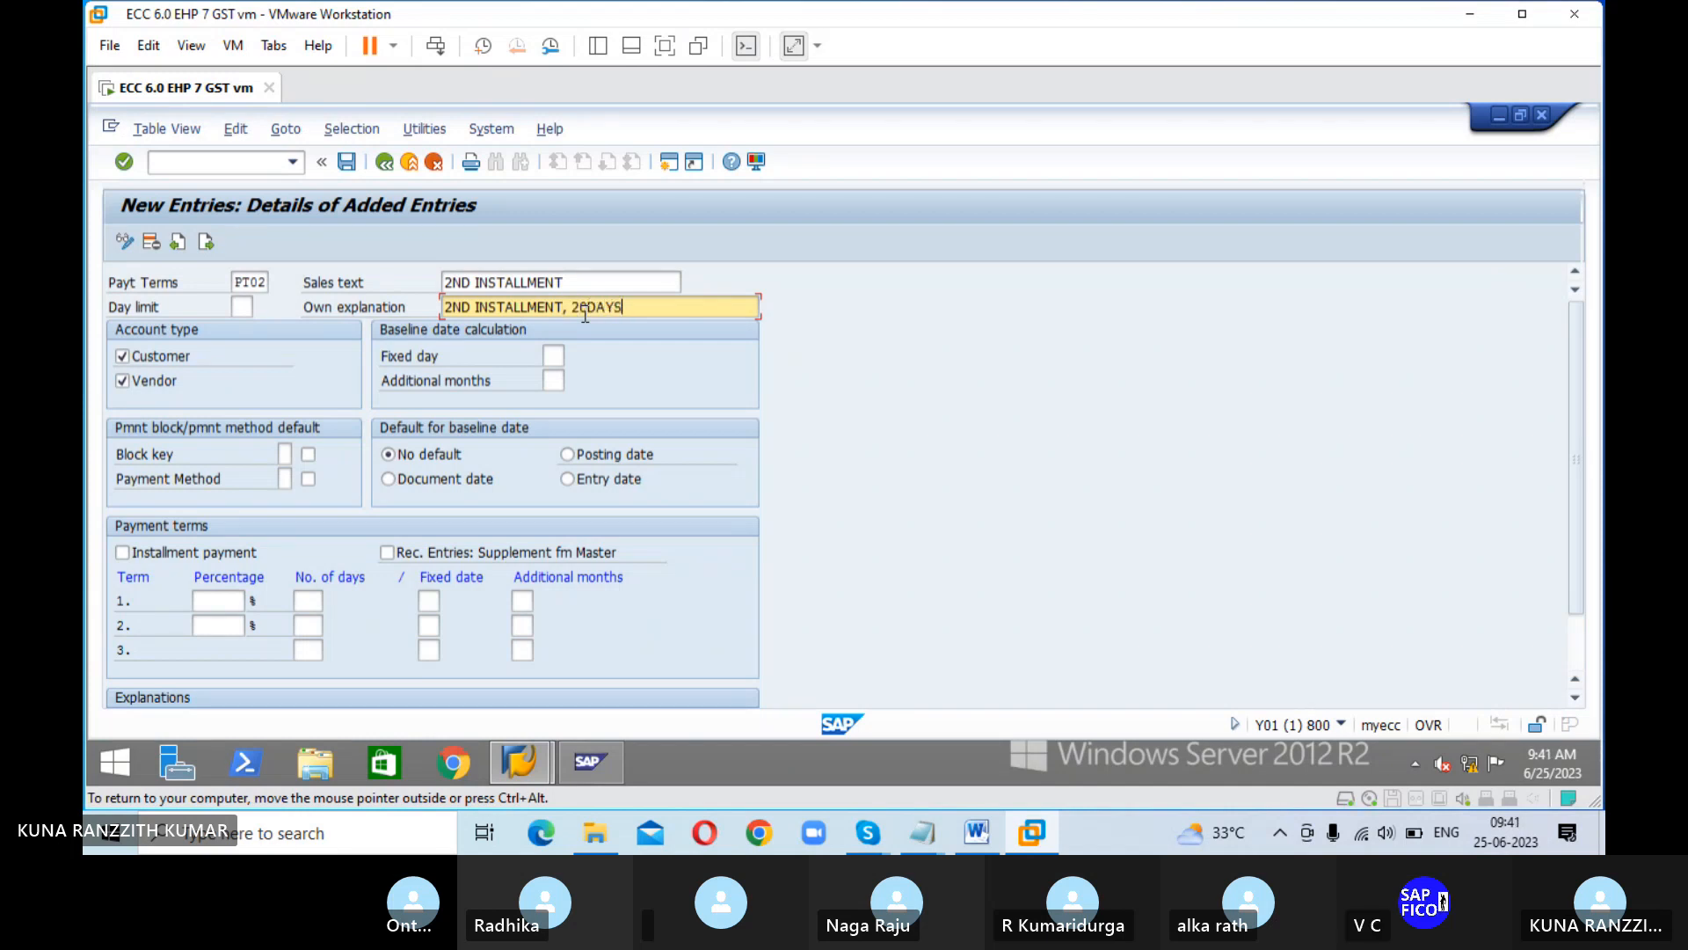
type("-3%")
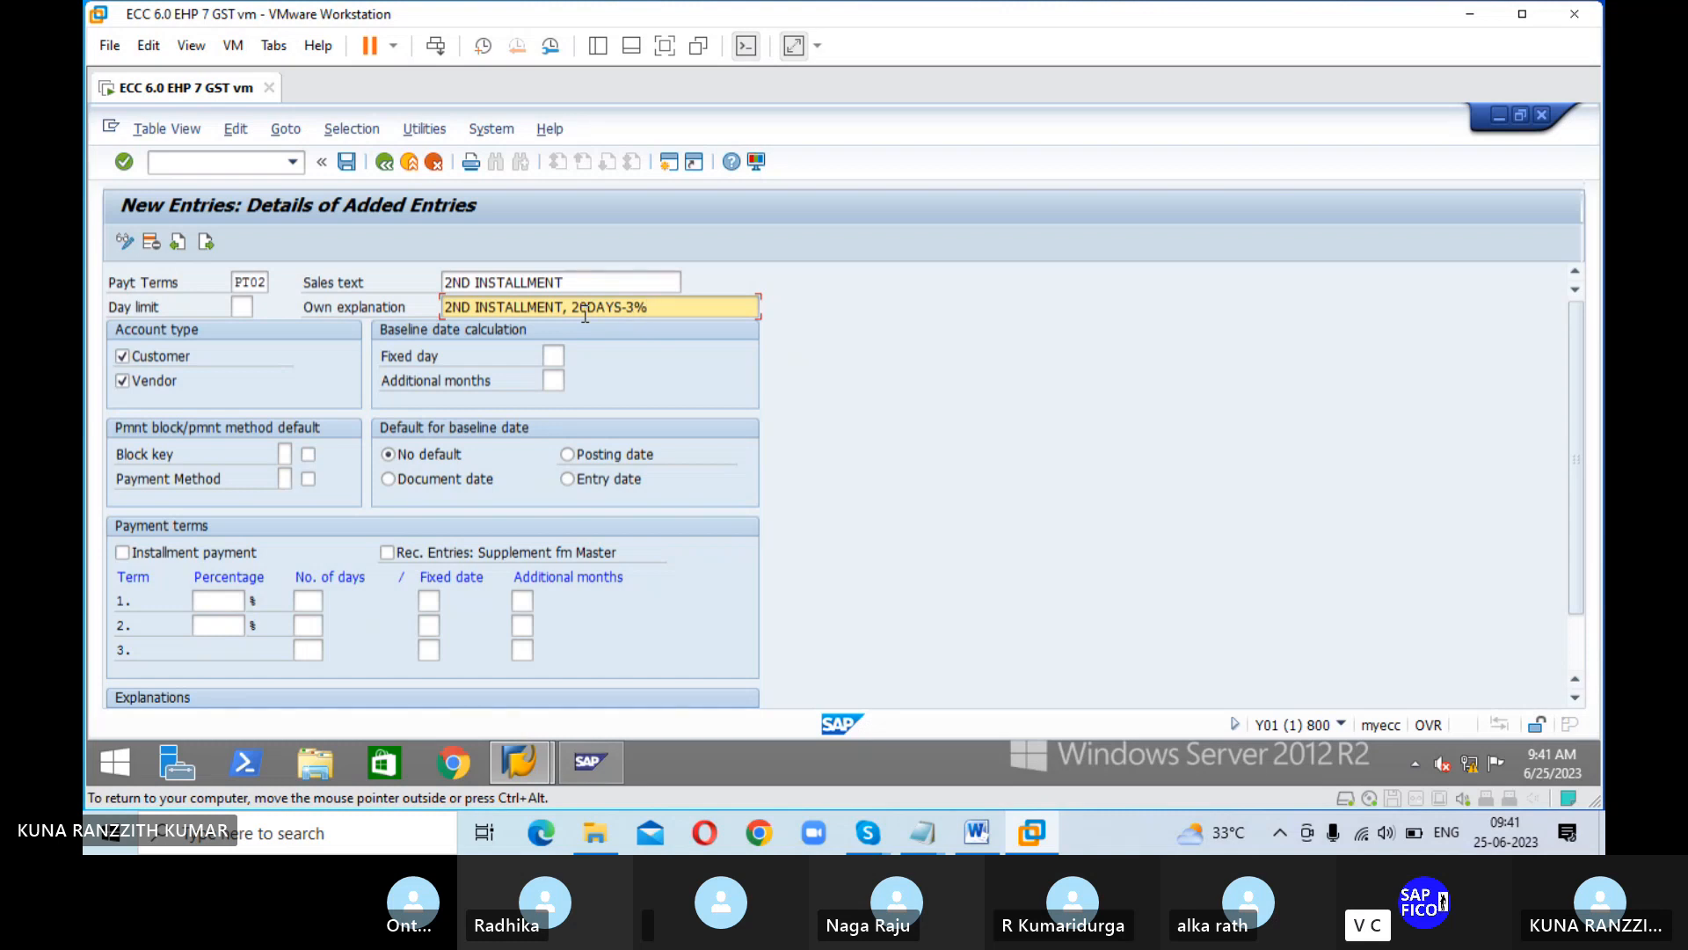
left_click(400, 485)
Step: Set PT02's first term to 3% within 20 days and save it under the proposed customizing request
left_click(231, 598)
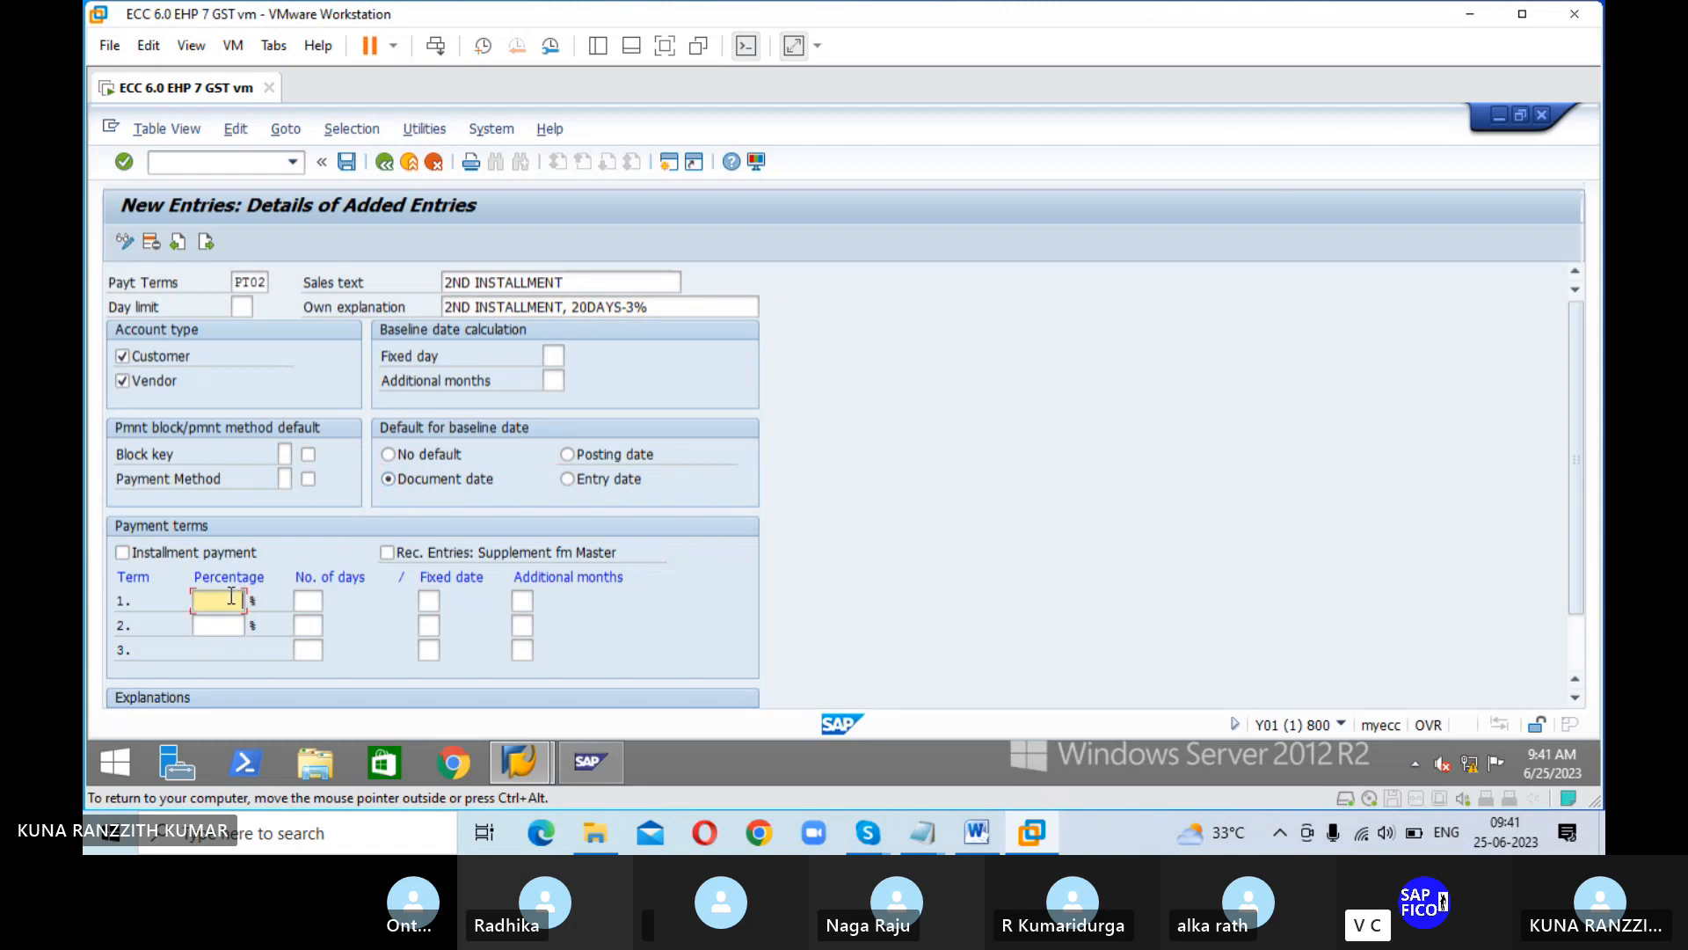
type("3")
key("Tab")
type("20")
key("Return")
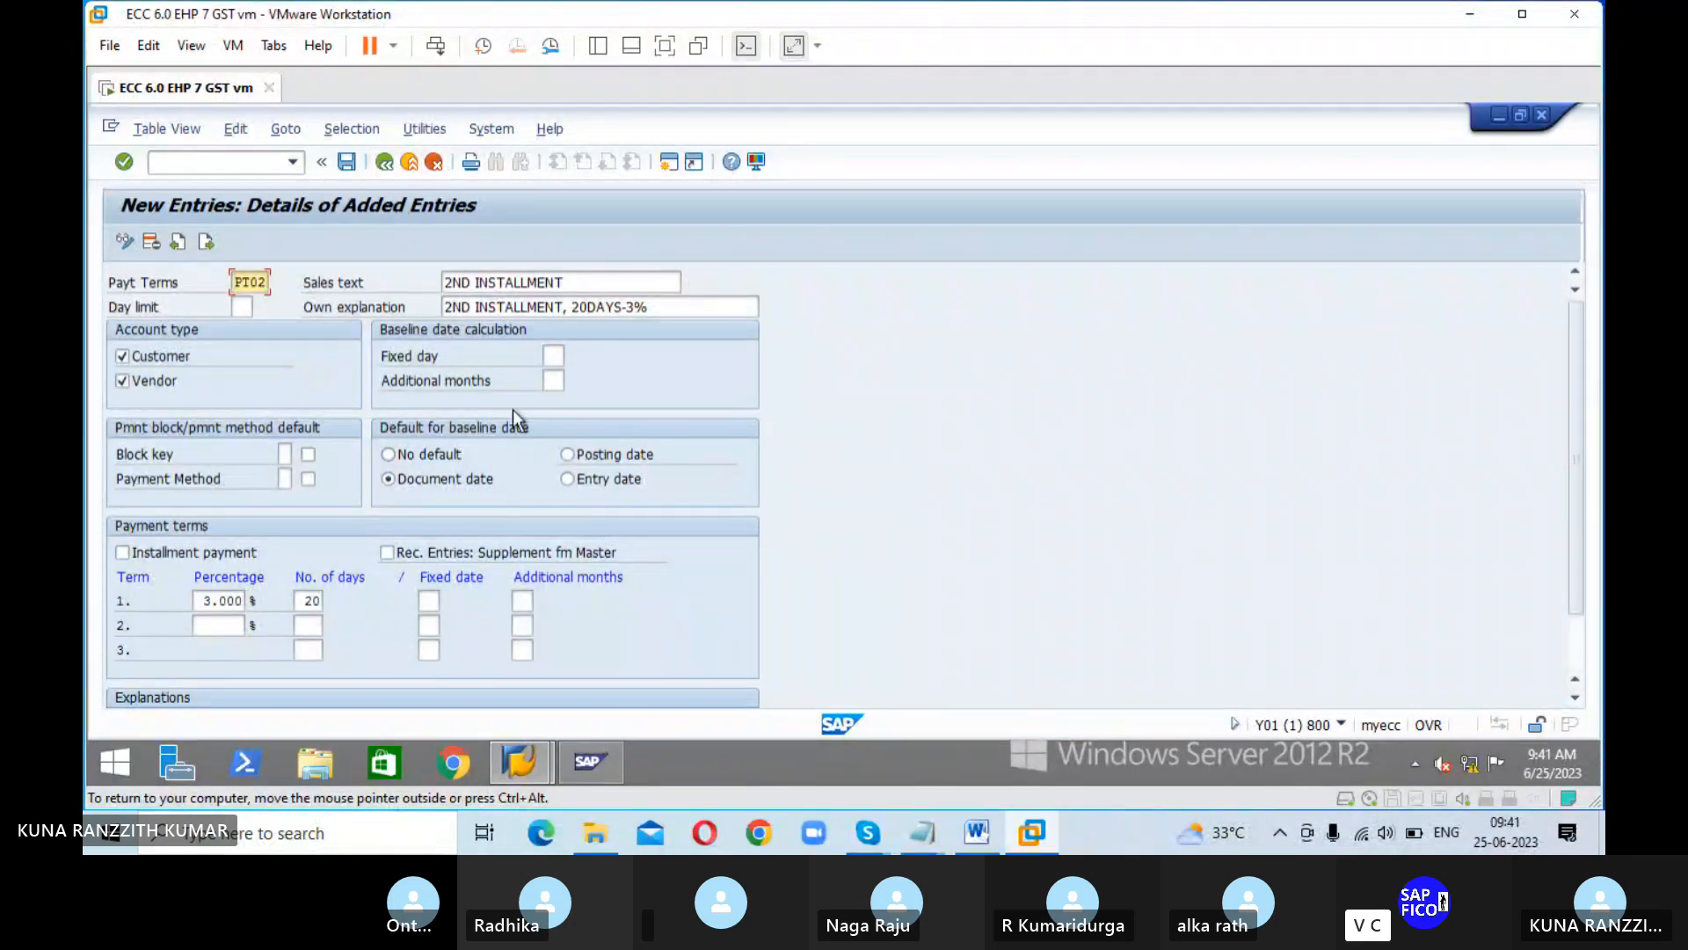
left_click(347, 163)
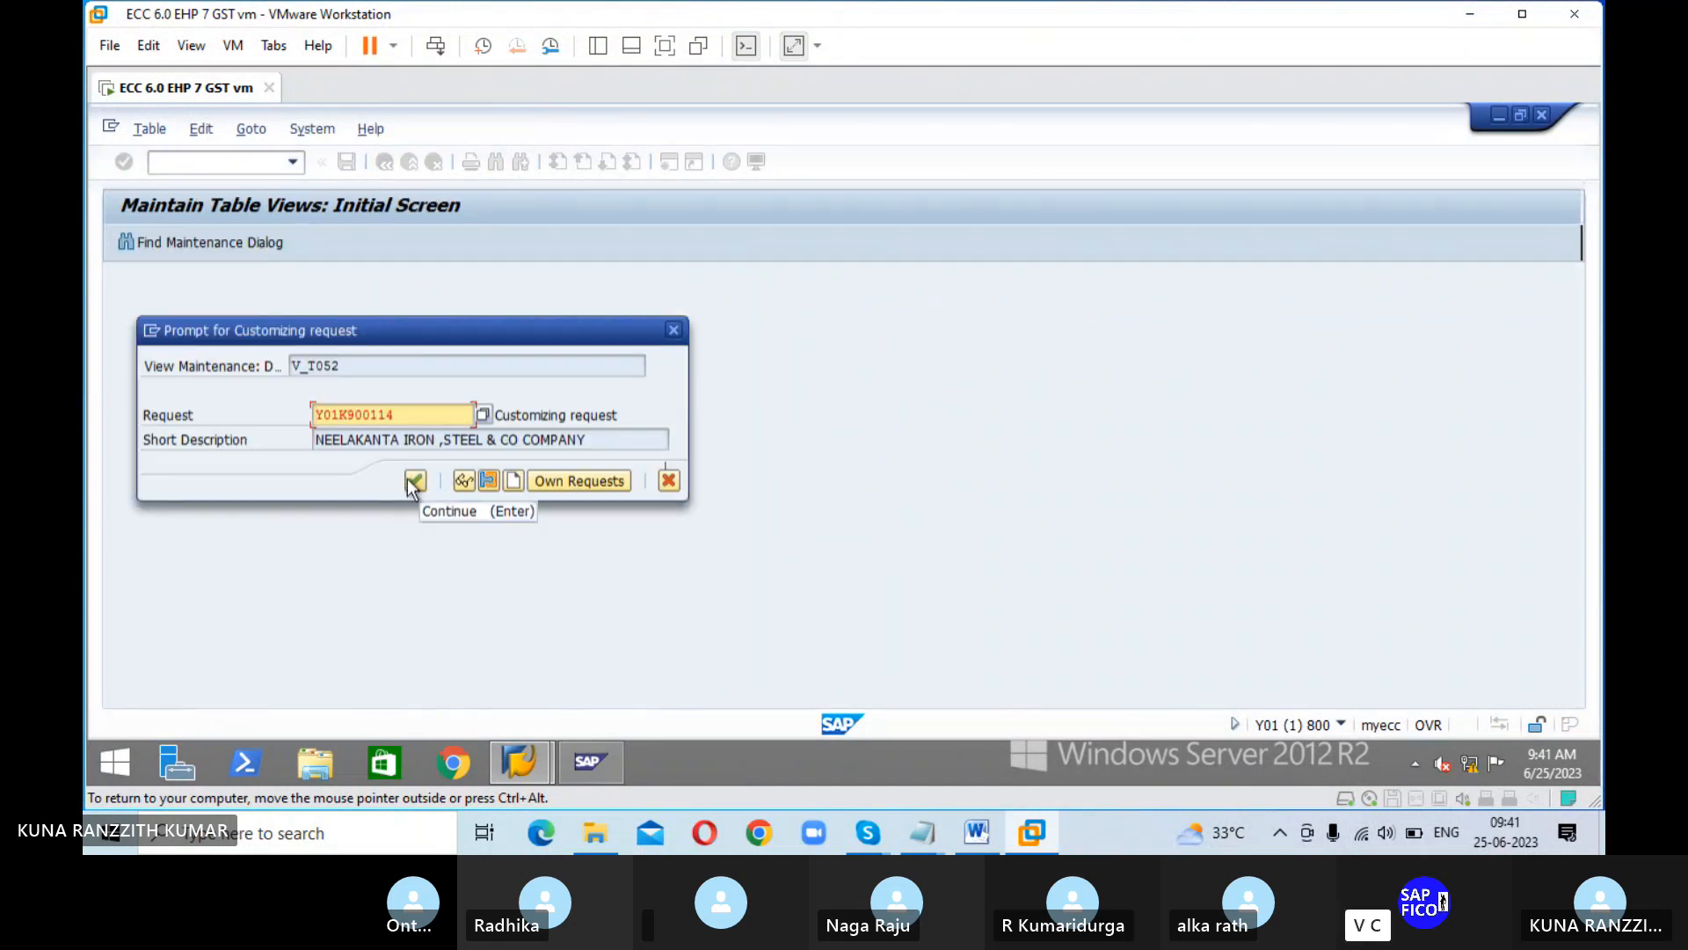
left_click(415, 480)
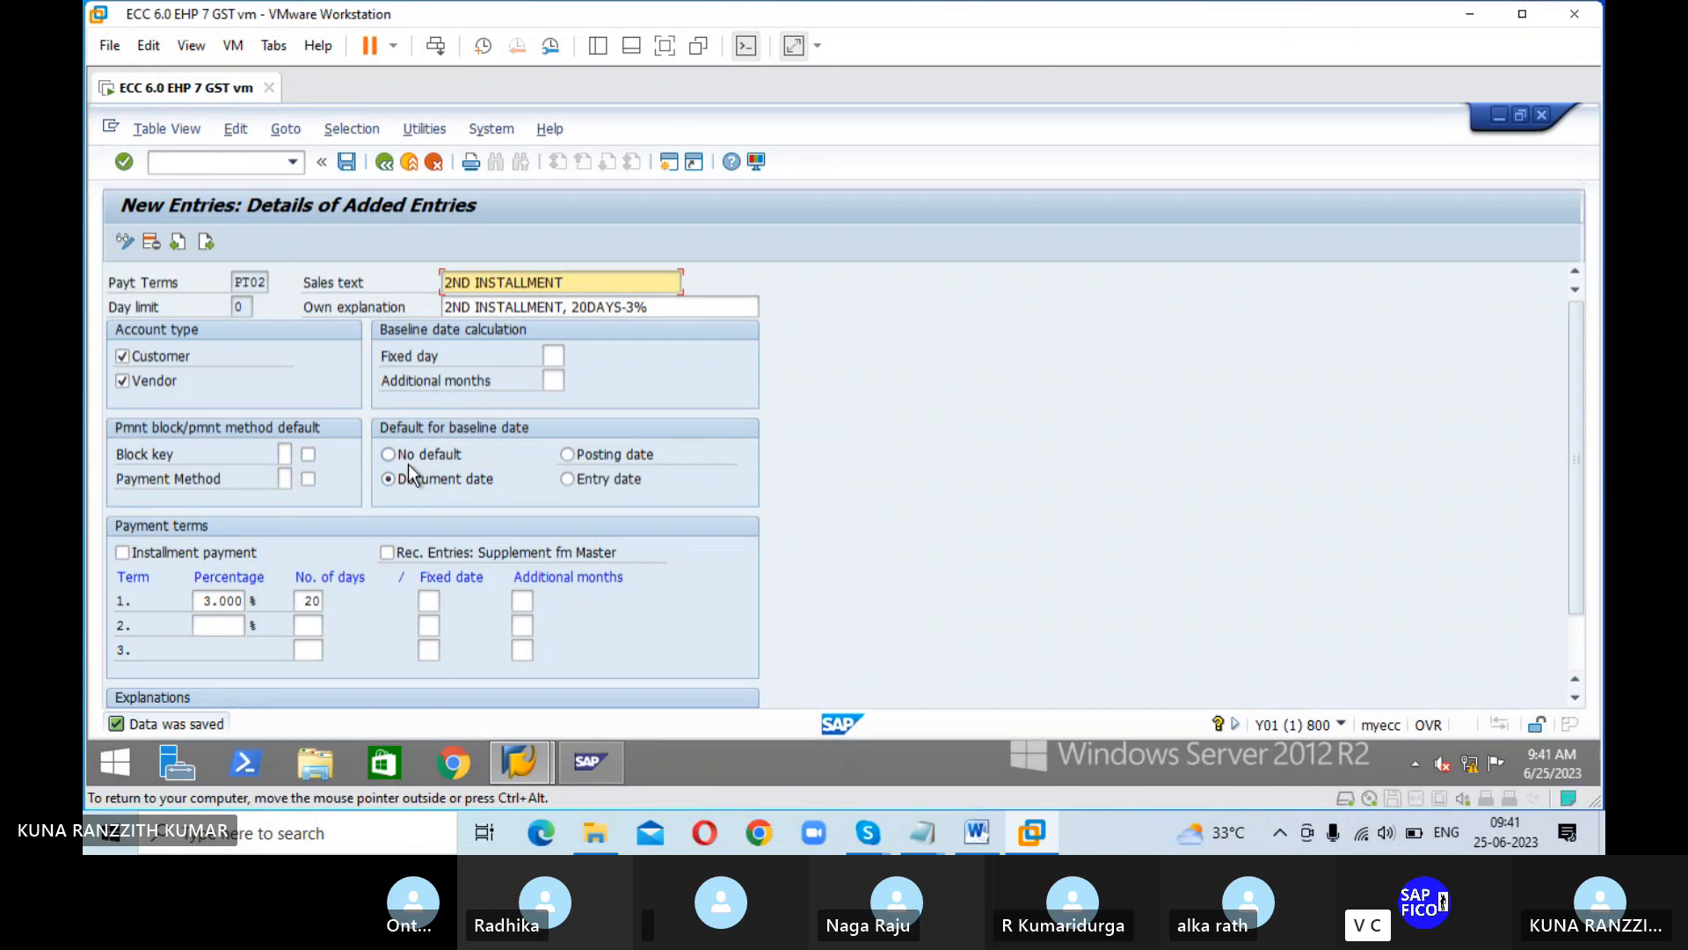
Step: Check the installment payment configuration steps and transaction codes in the Skype image, close Word, and return to the SAP virtual machine
mouse_move(981, 822)
left_click(970, 840)
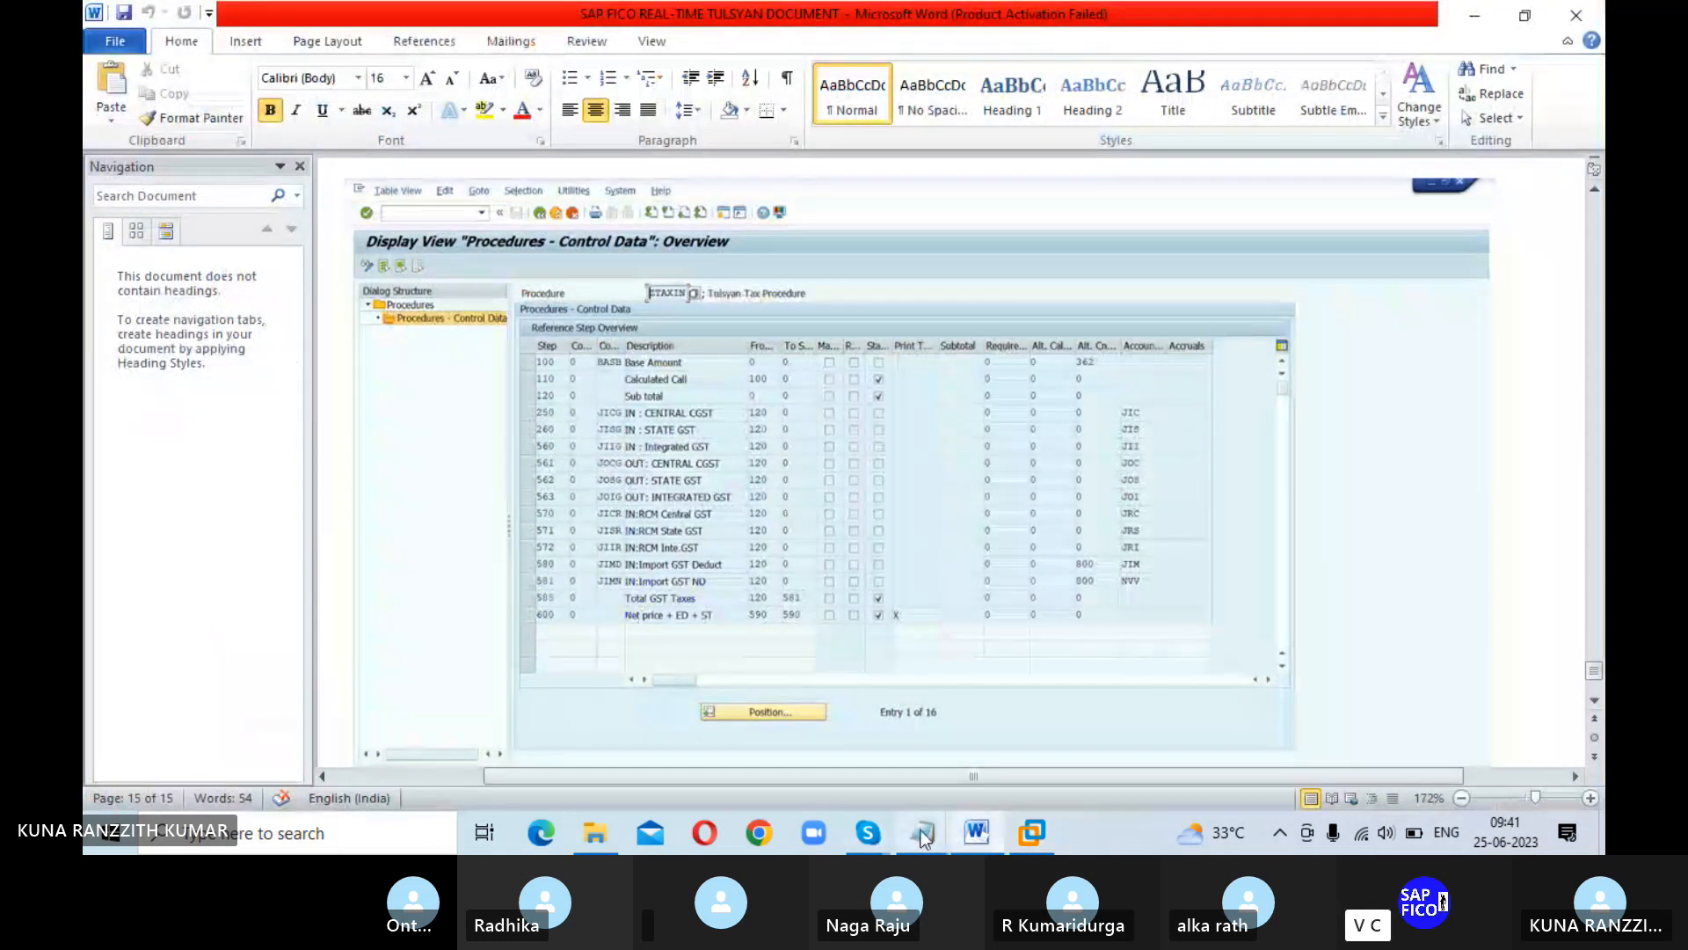
left_click(923, 840)
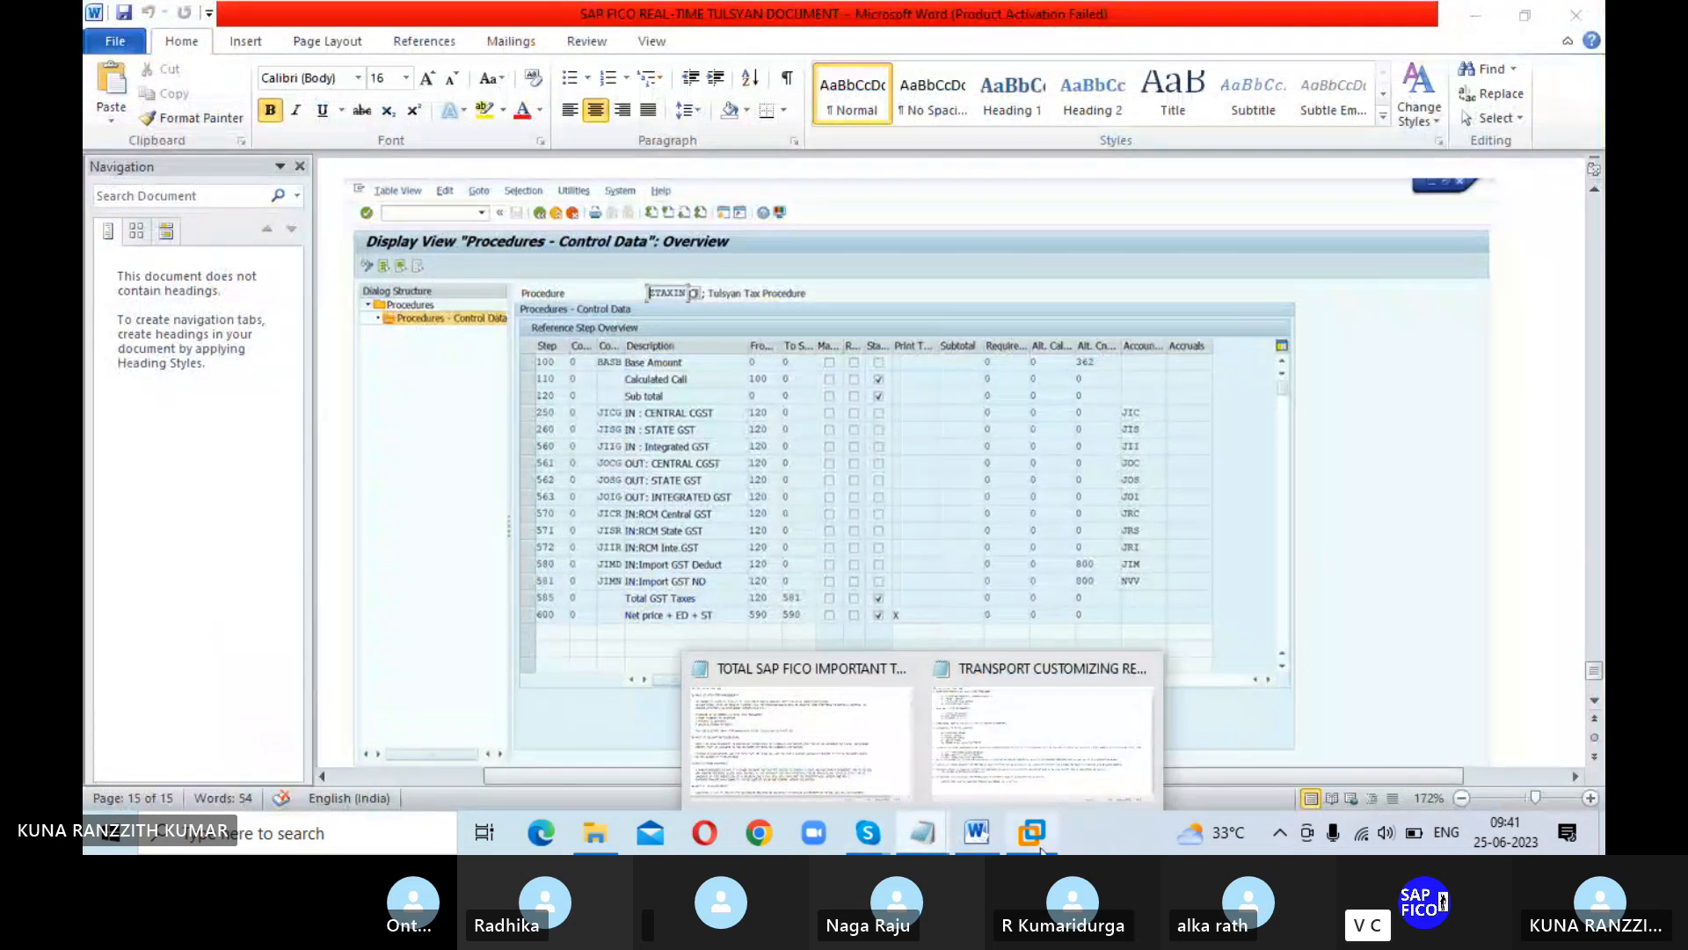
key("alt+Tab")
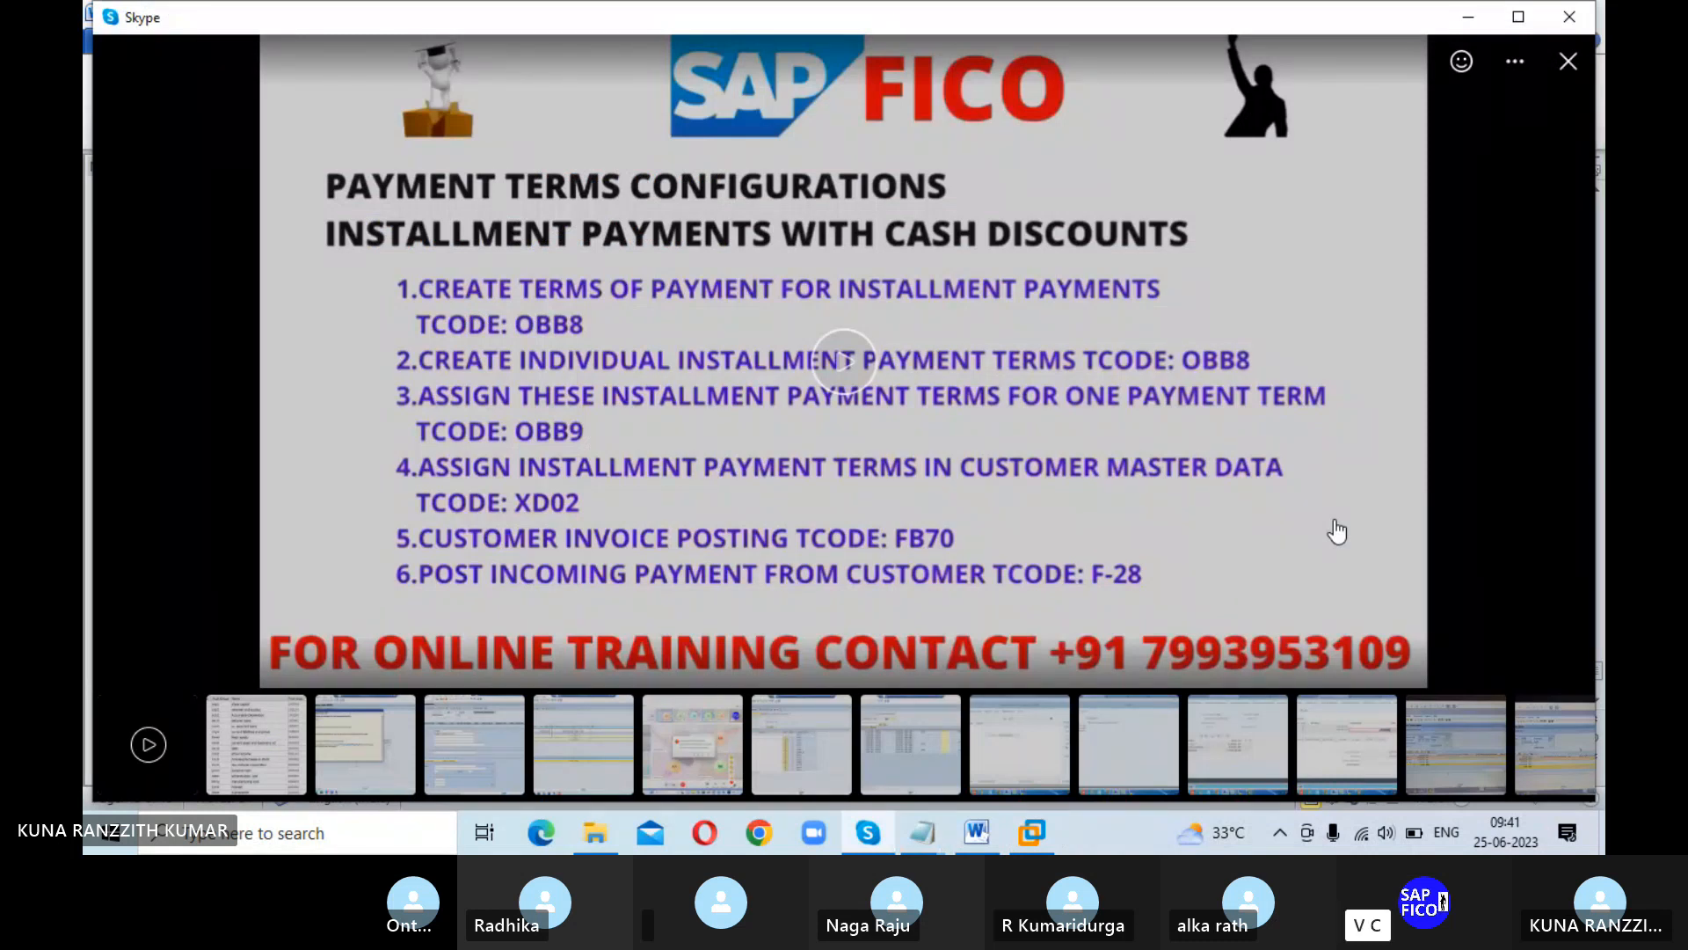
right_click(983, 833)
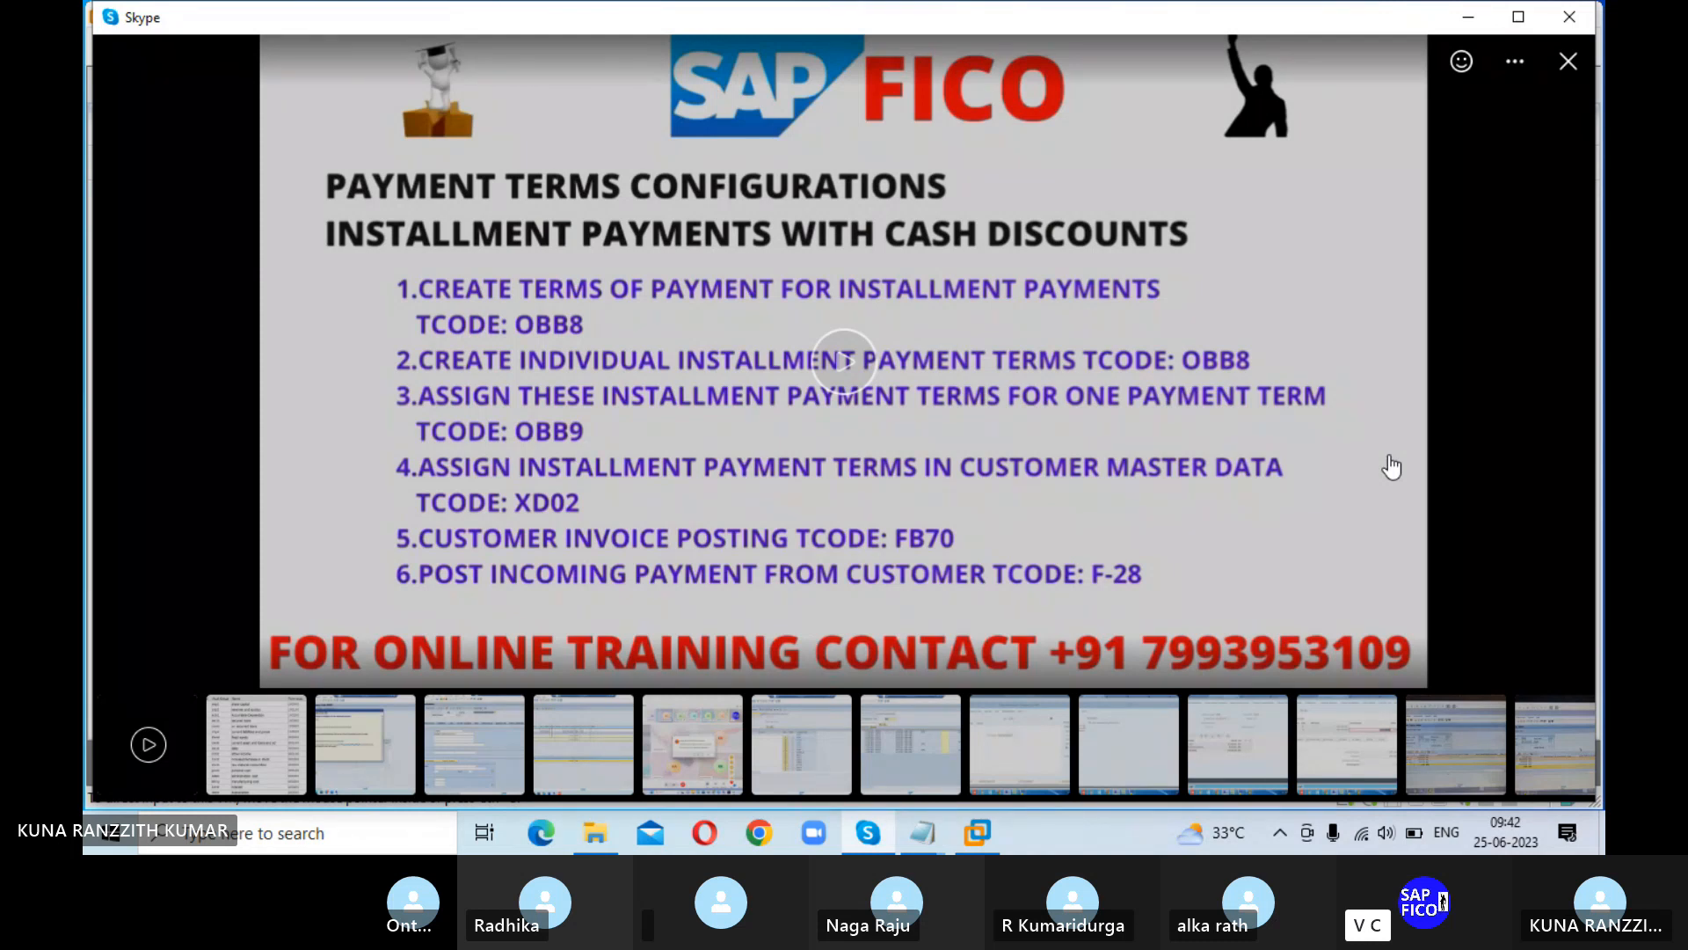
left_click(977, 832)
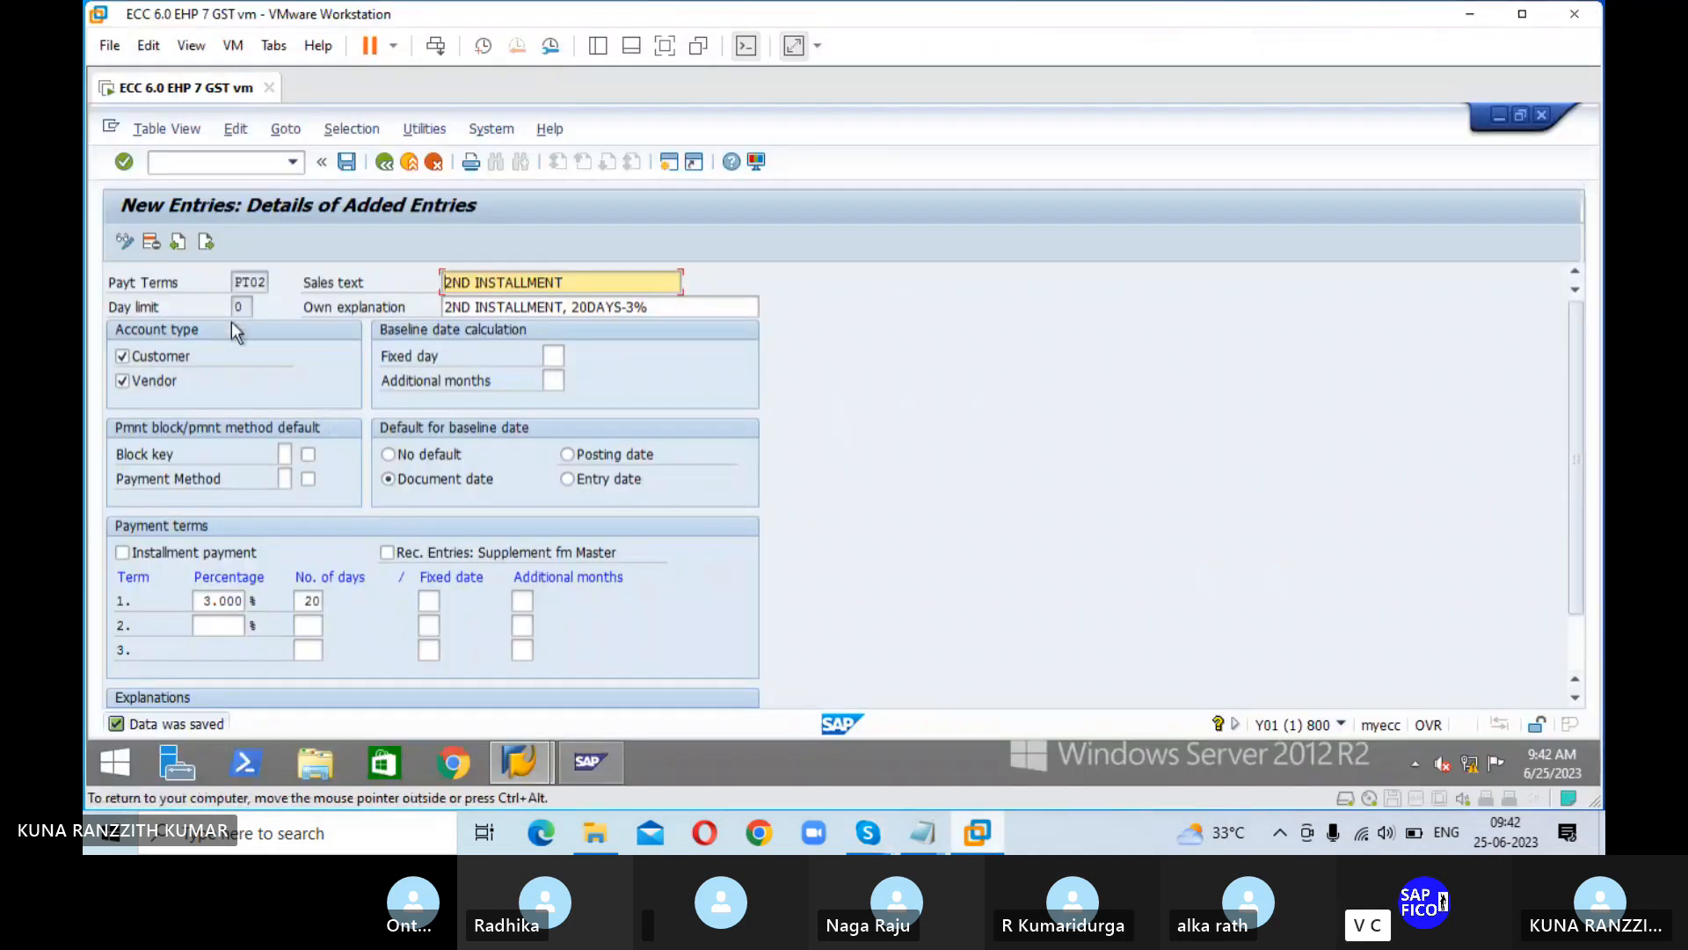
Step: Go to transaction OBB9 and start new entries for the holdback/retainage terms of payment
left_click(234, 164)
type("/")
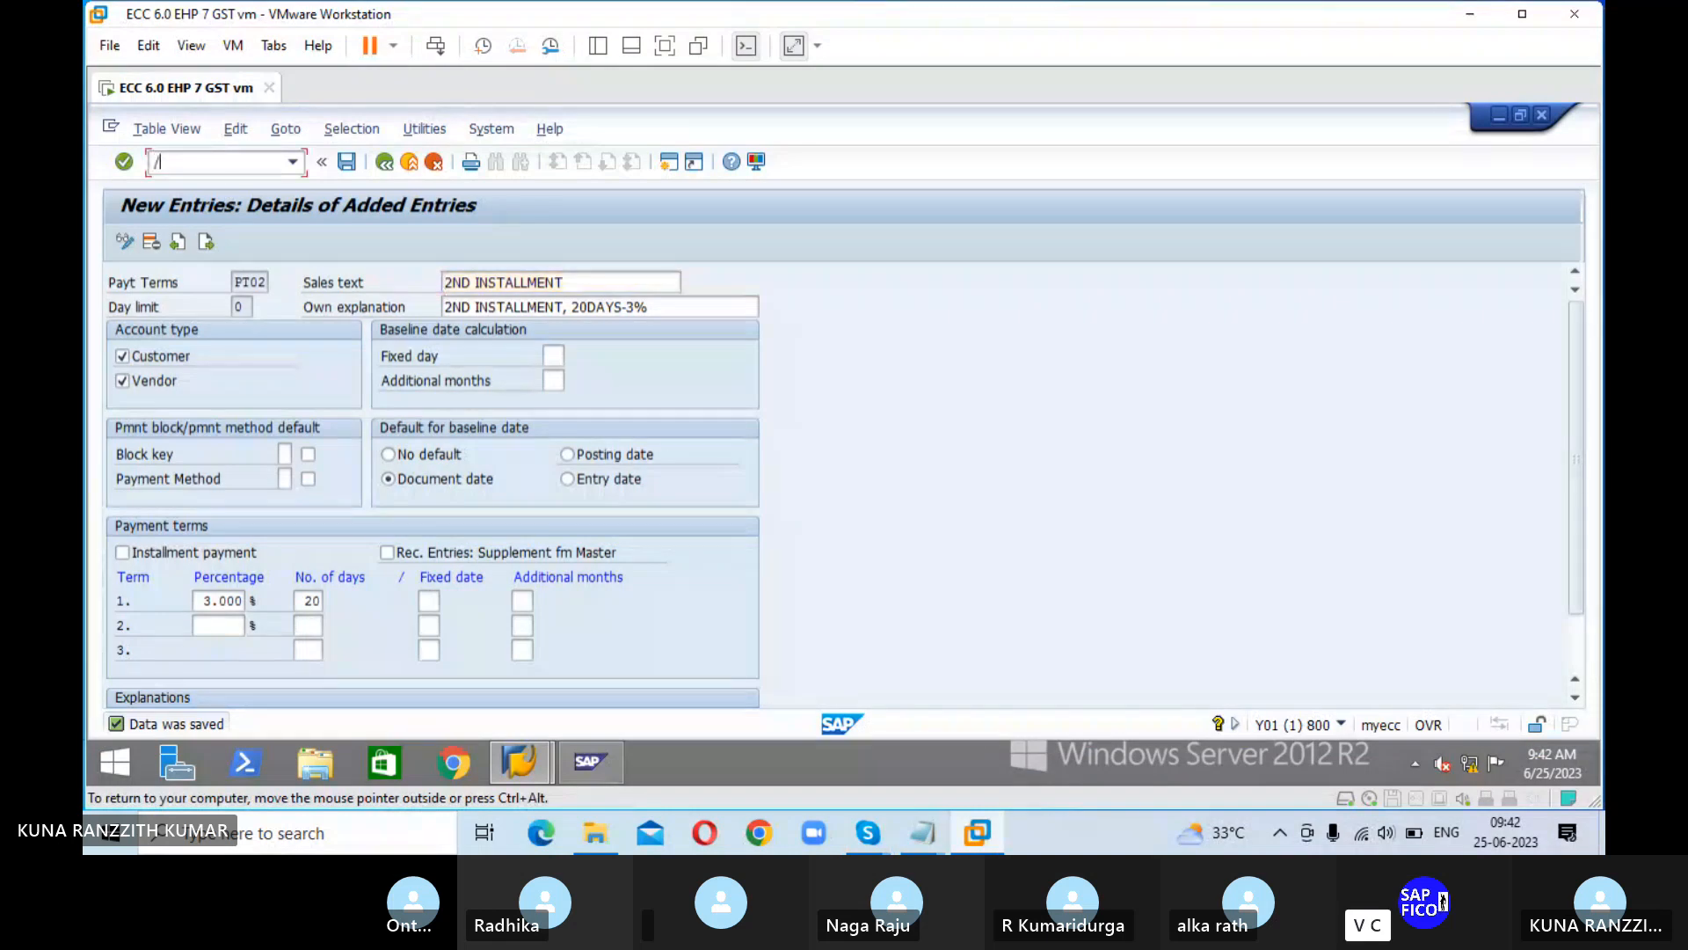
type("NON")
key("BackSpace")
type("BB3")
key("Return")
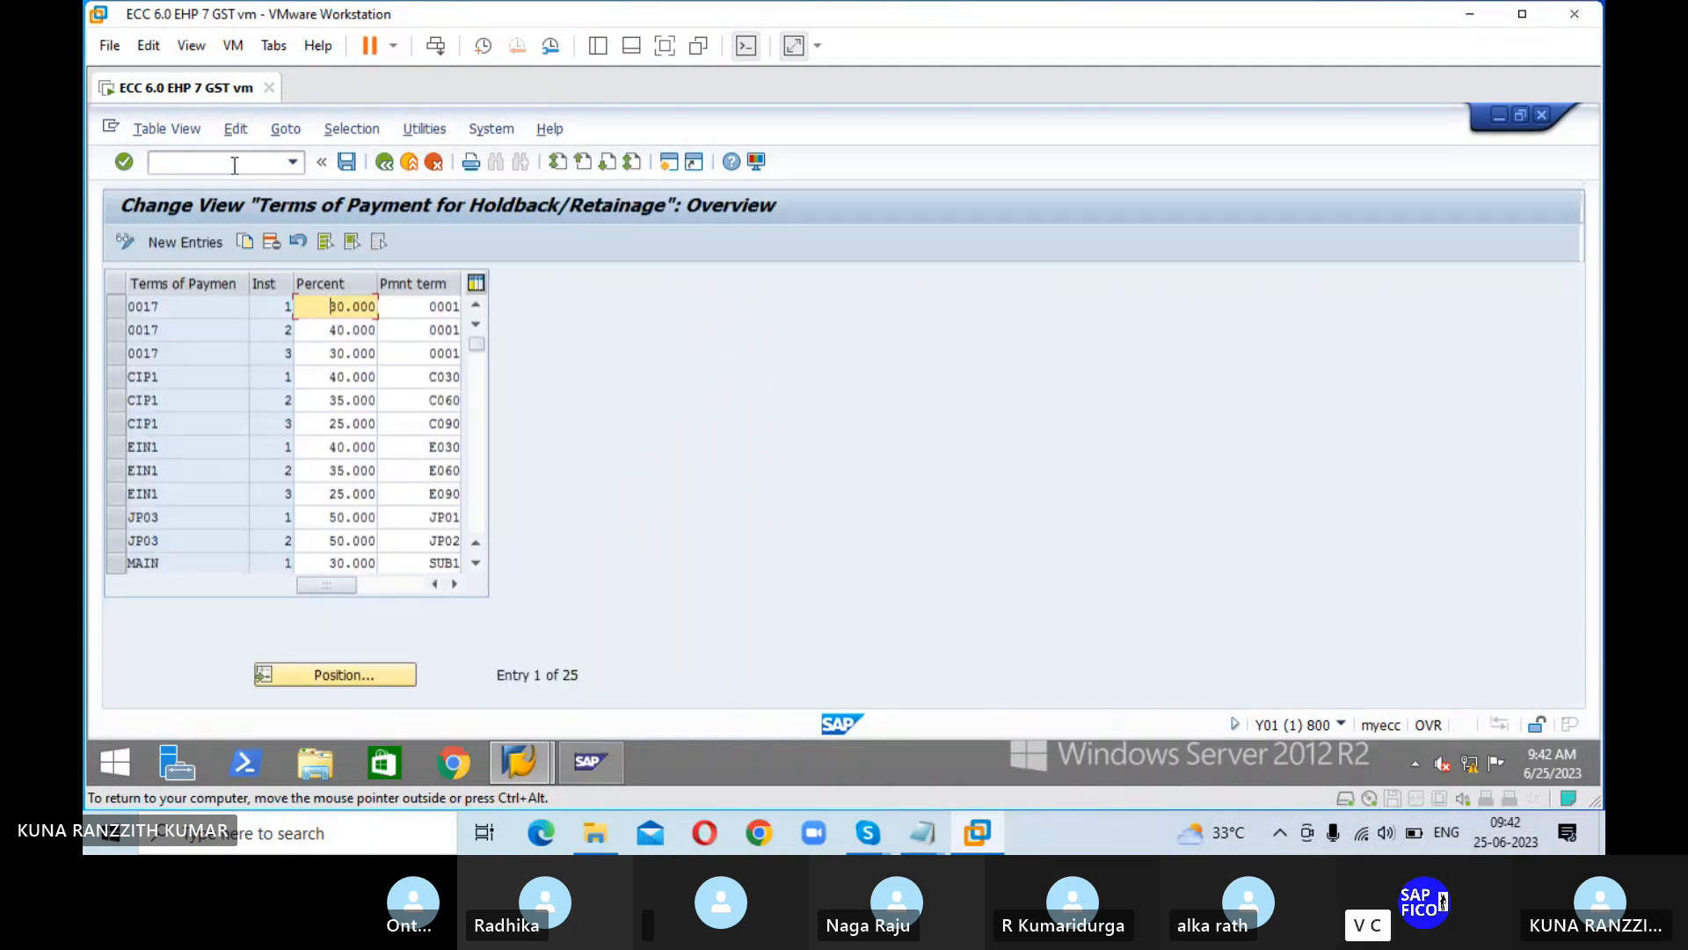
left_click(203, 246)
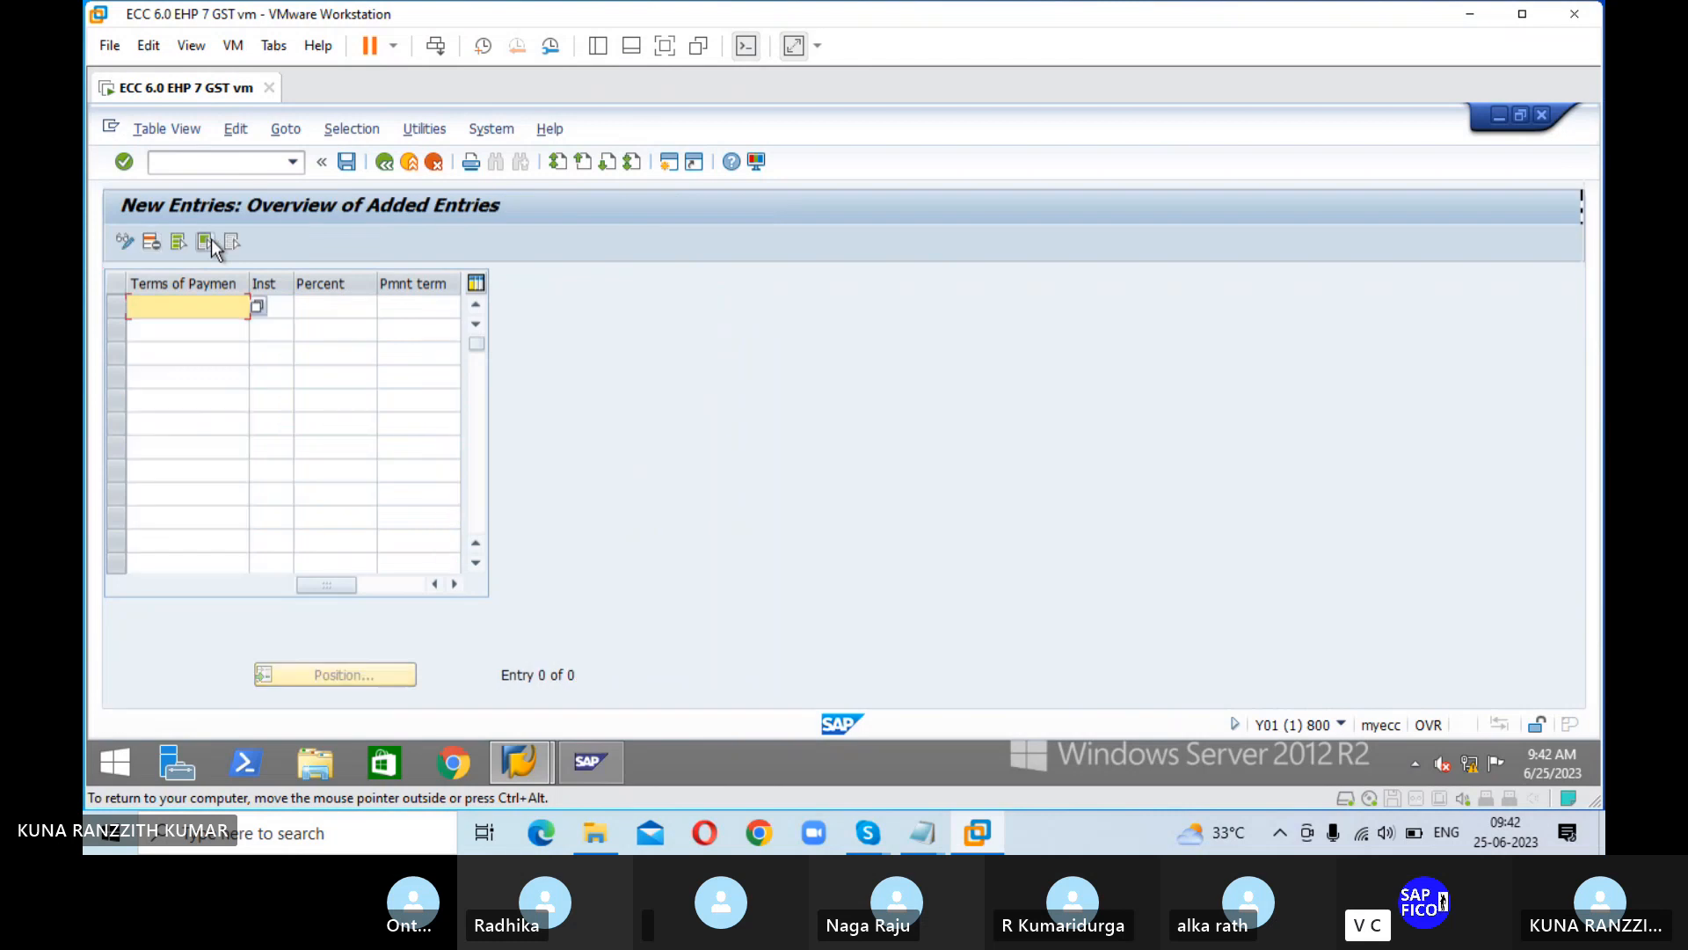
Step: Choose SOIP from the value list as the terms of payment in the first row
left_click(257, 306)
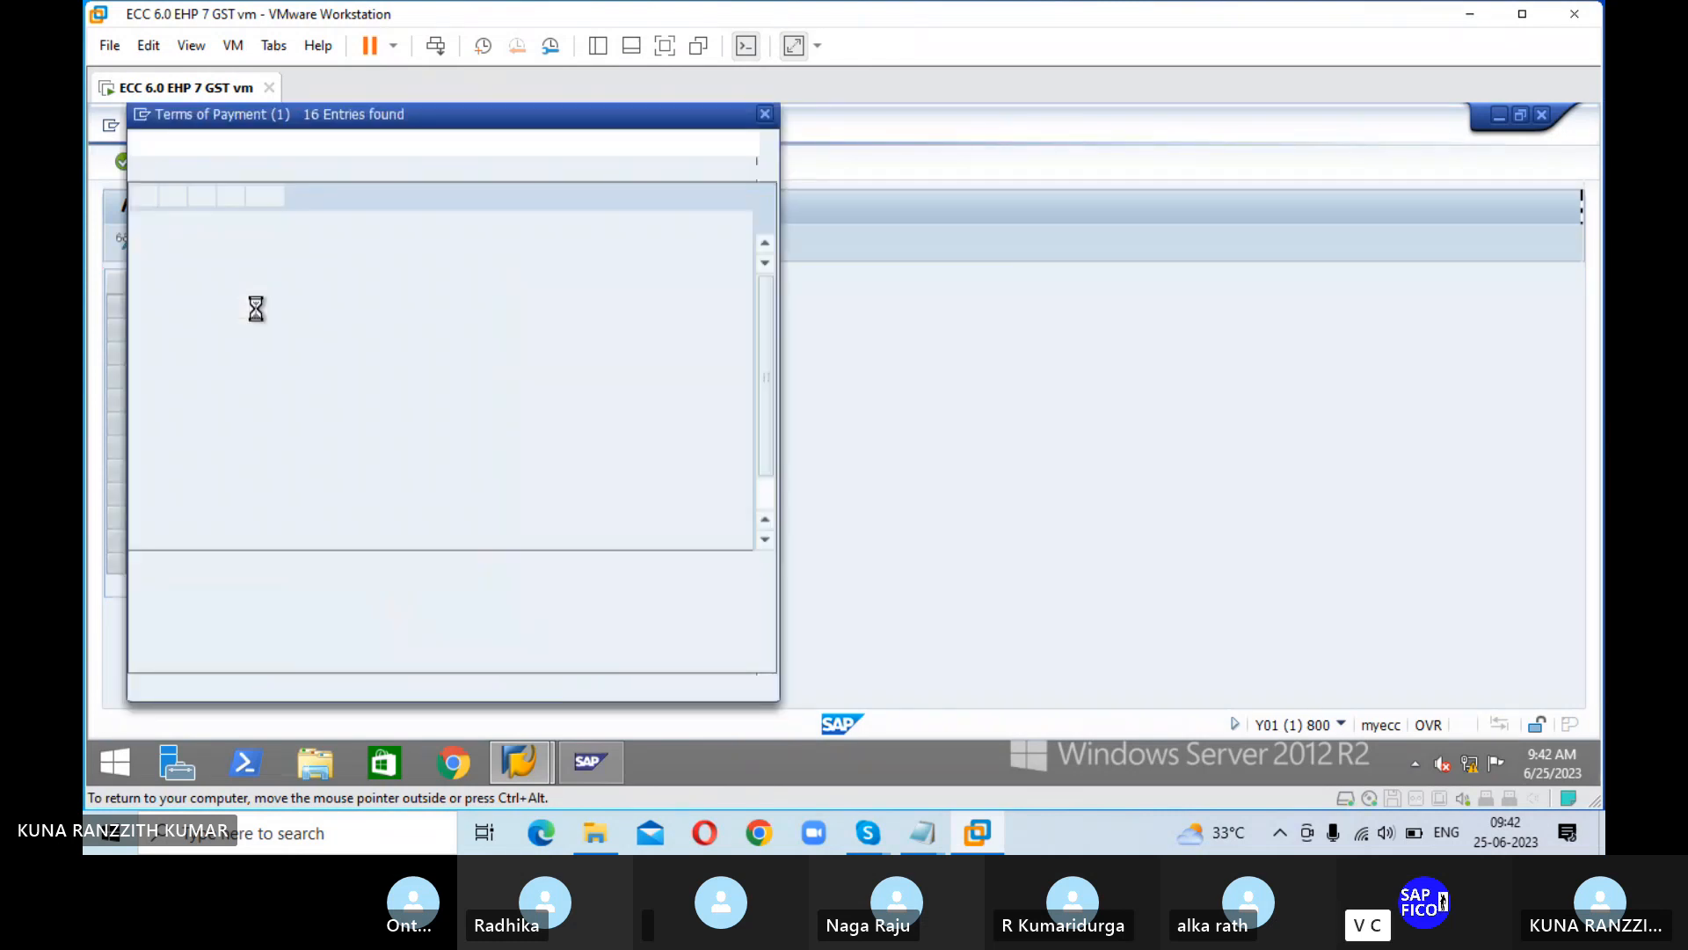
left_click(144, 562)
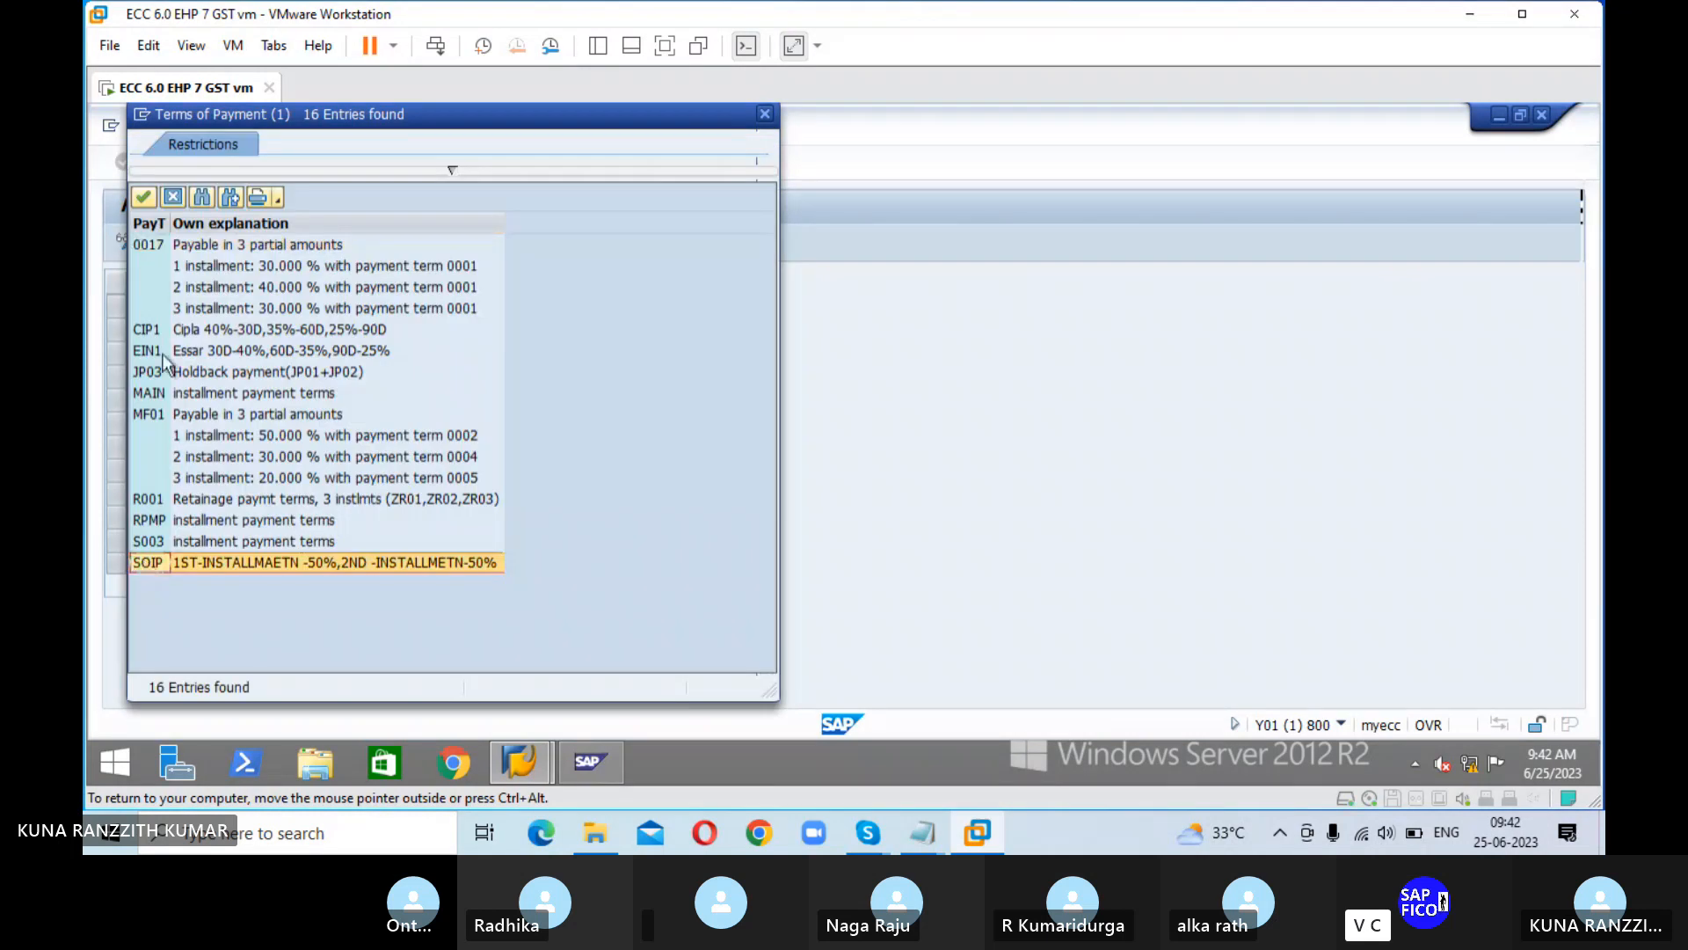
left_click(141, 198)
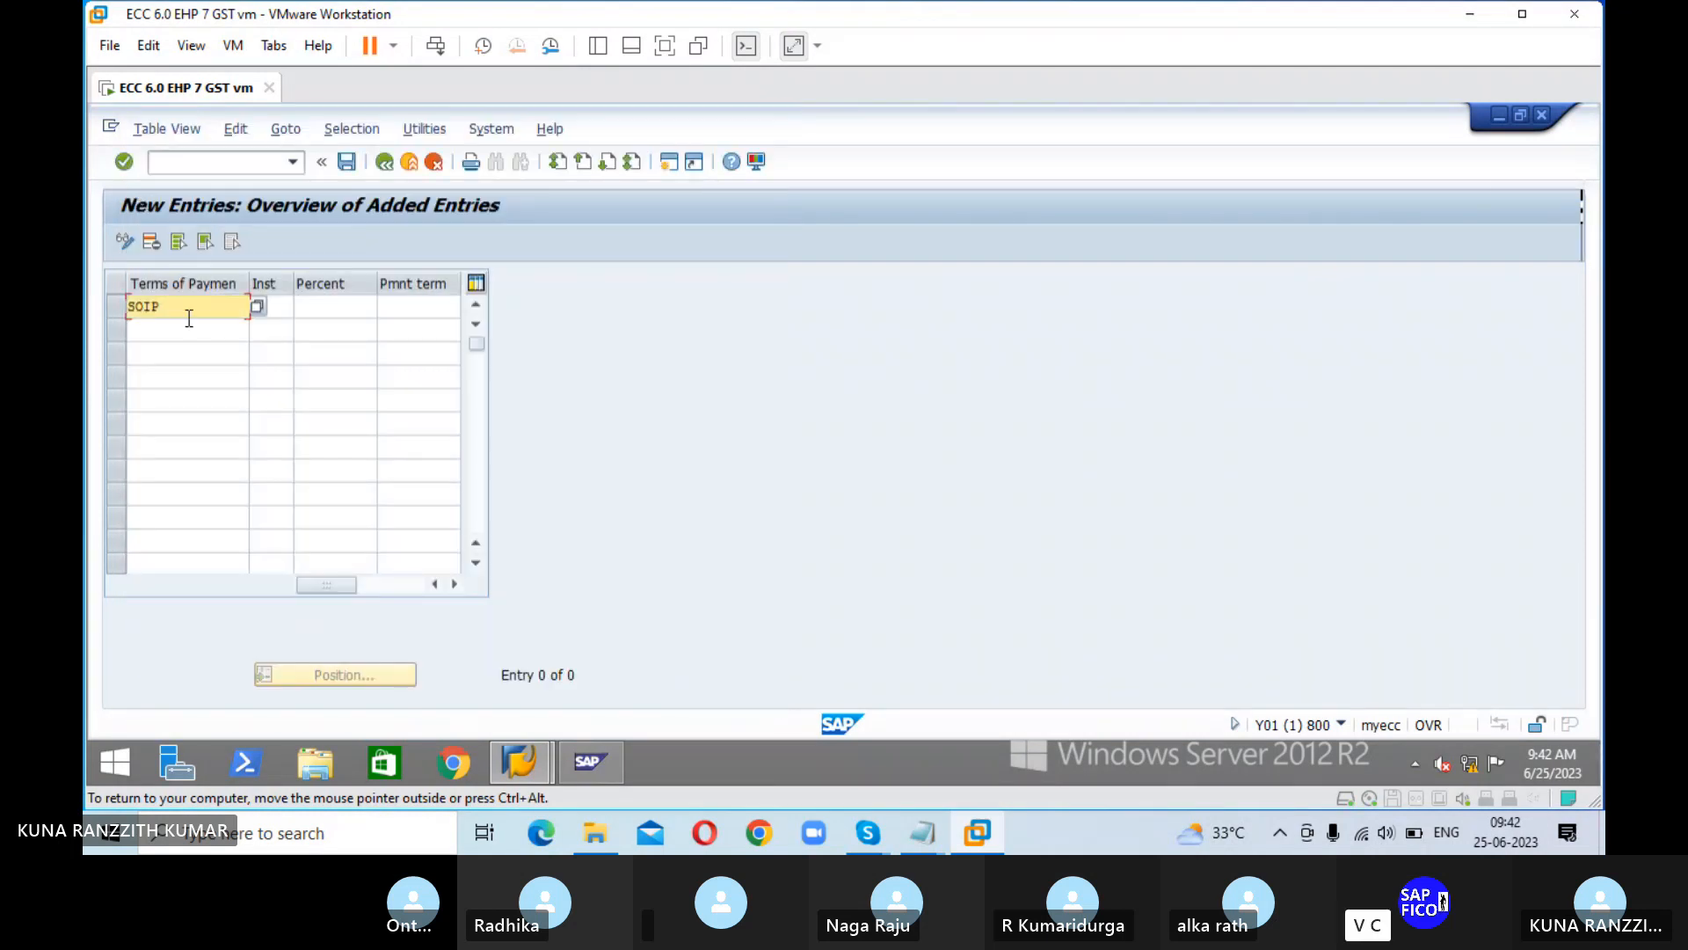
Step: Complete the first SOIP row with installment 1, 50 percent and payment term PT01
left_click(285, 309)
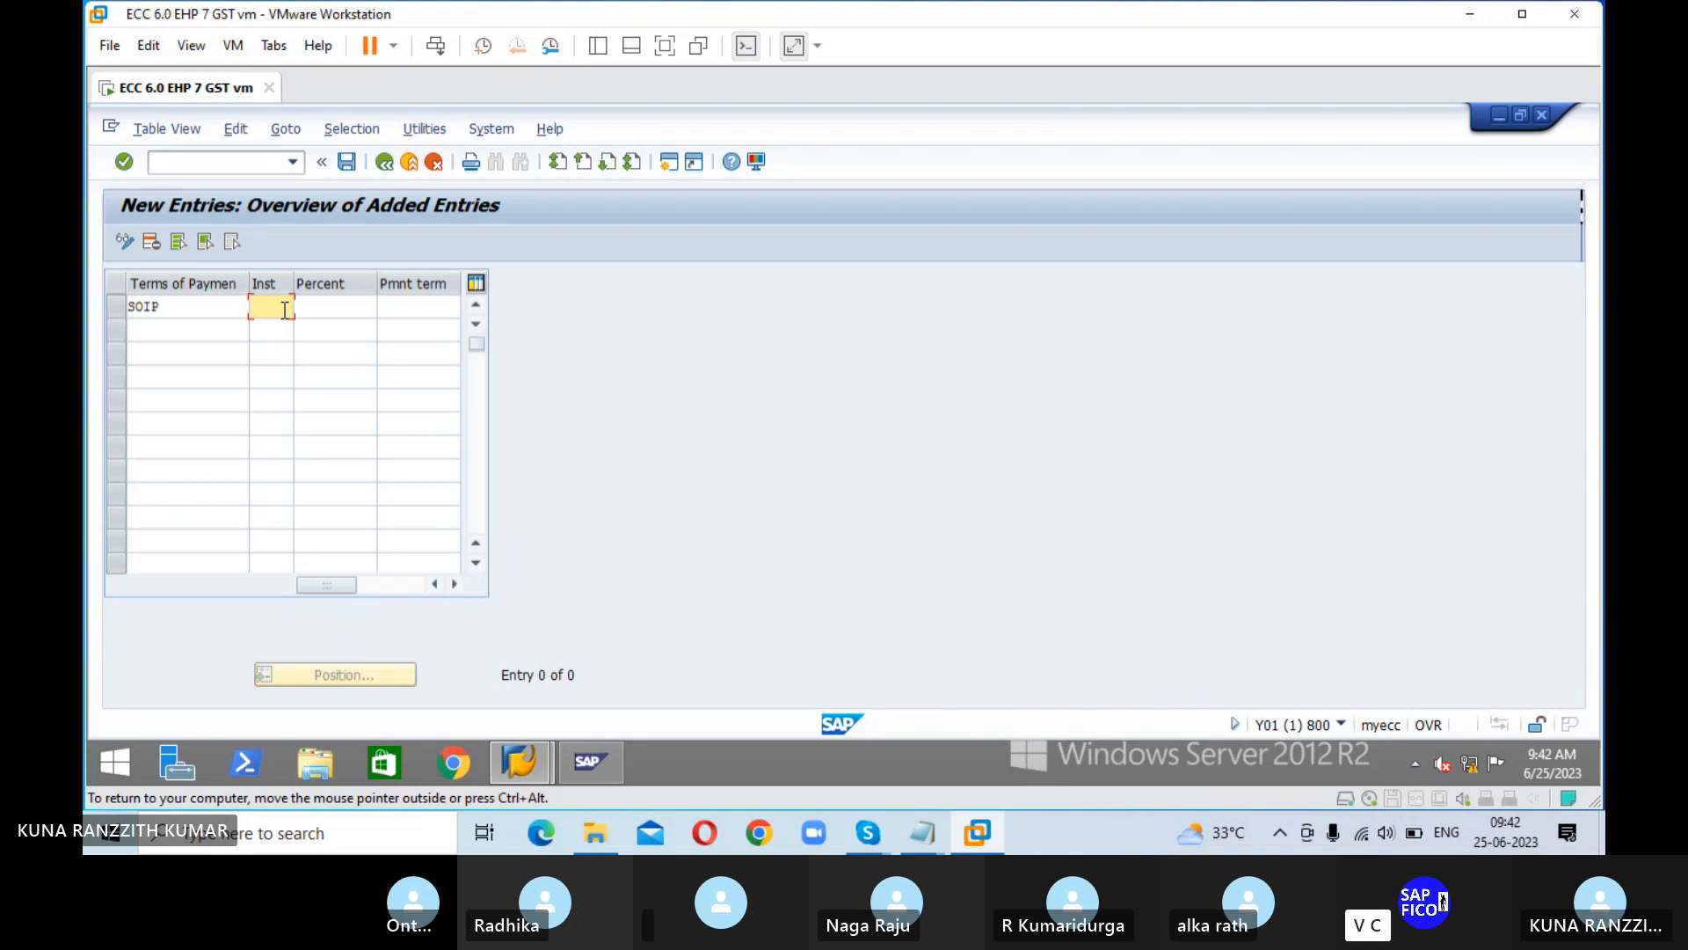
key("Tab")
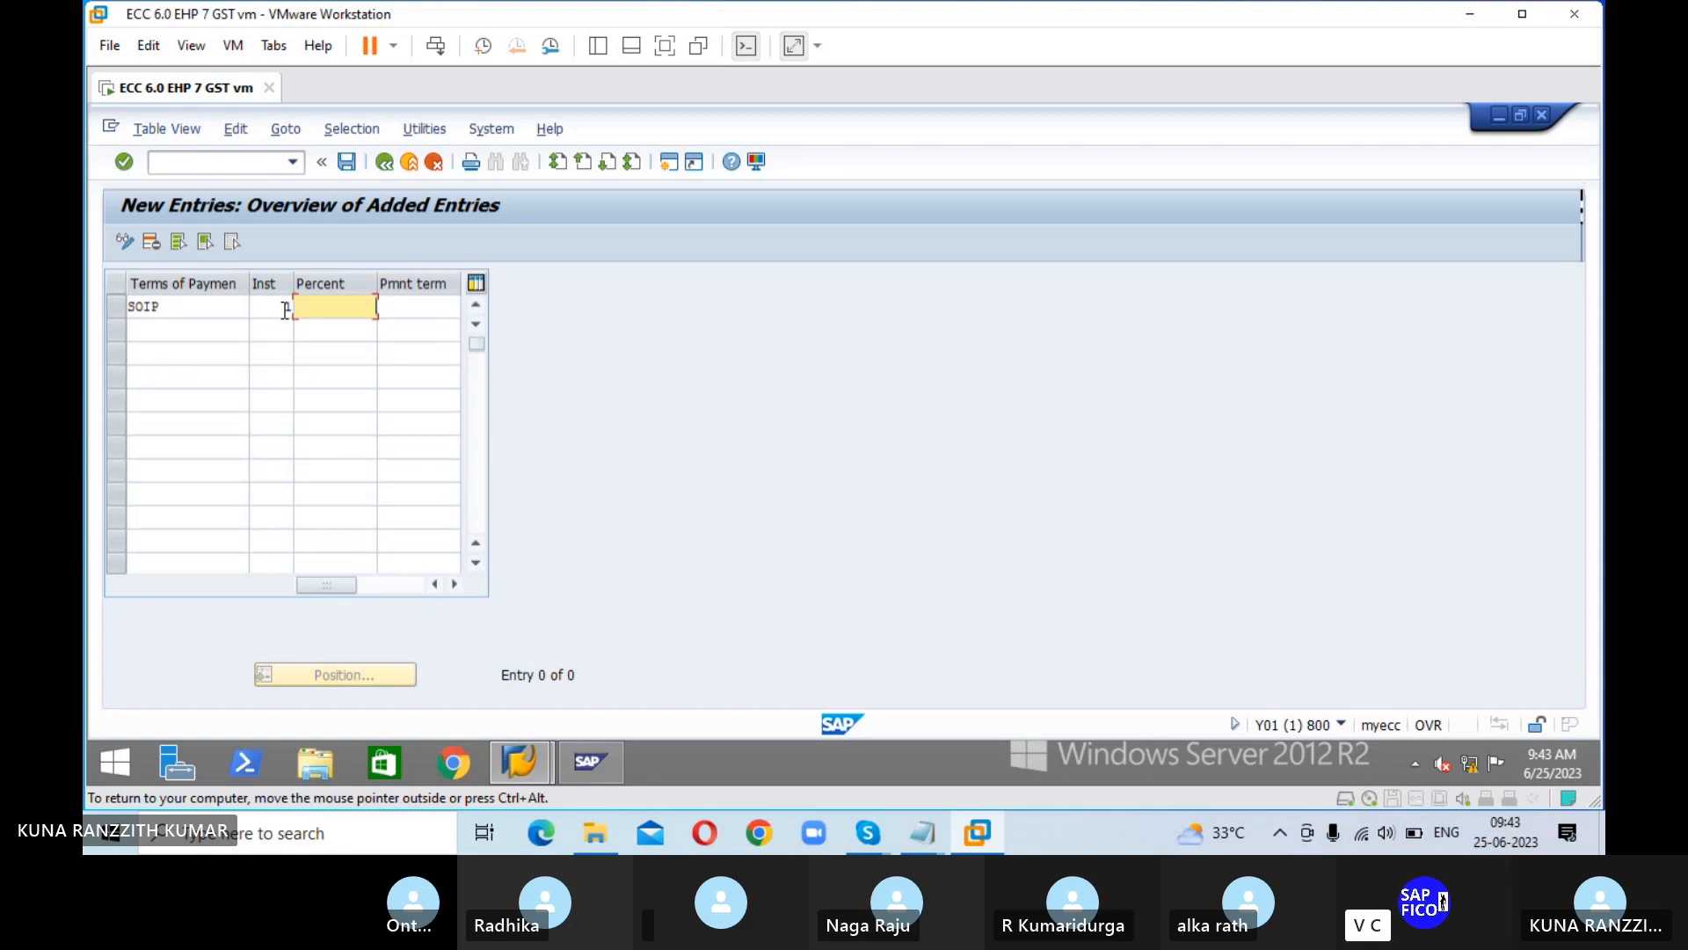
key("Tab")
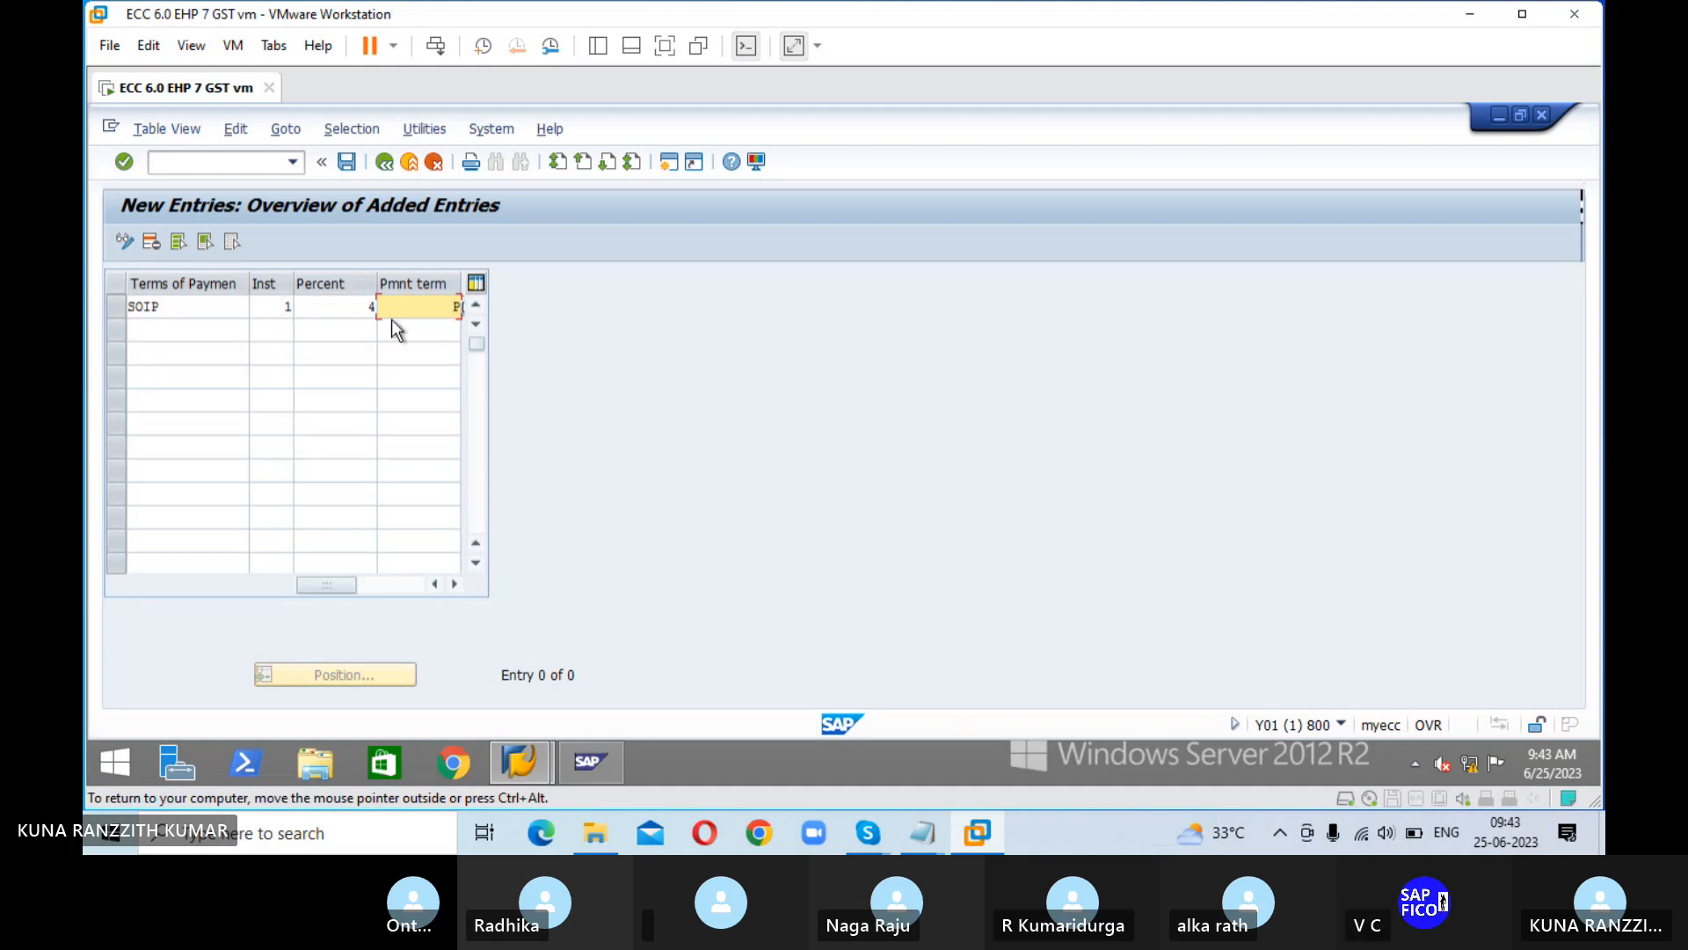
left_click(373, 305)
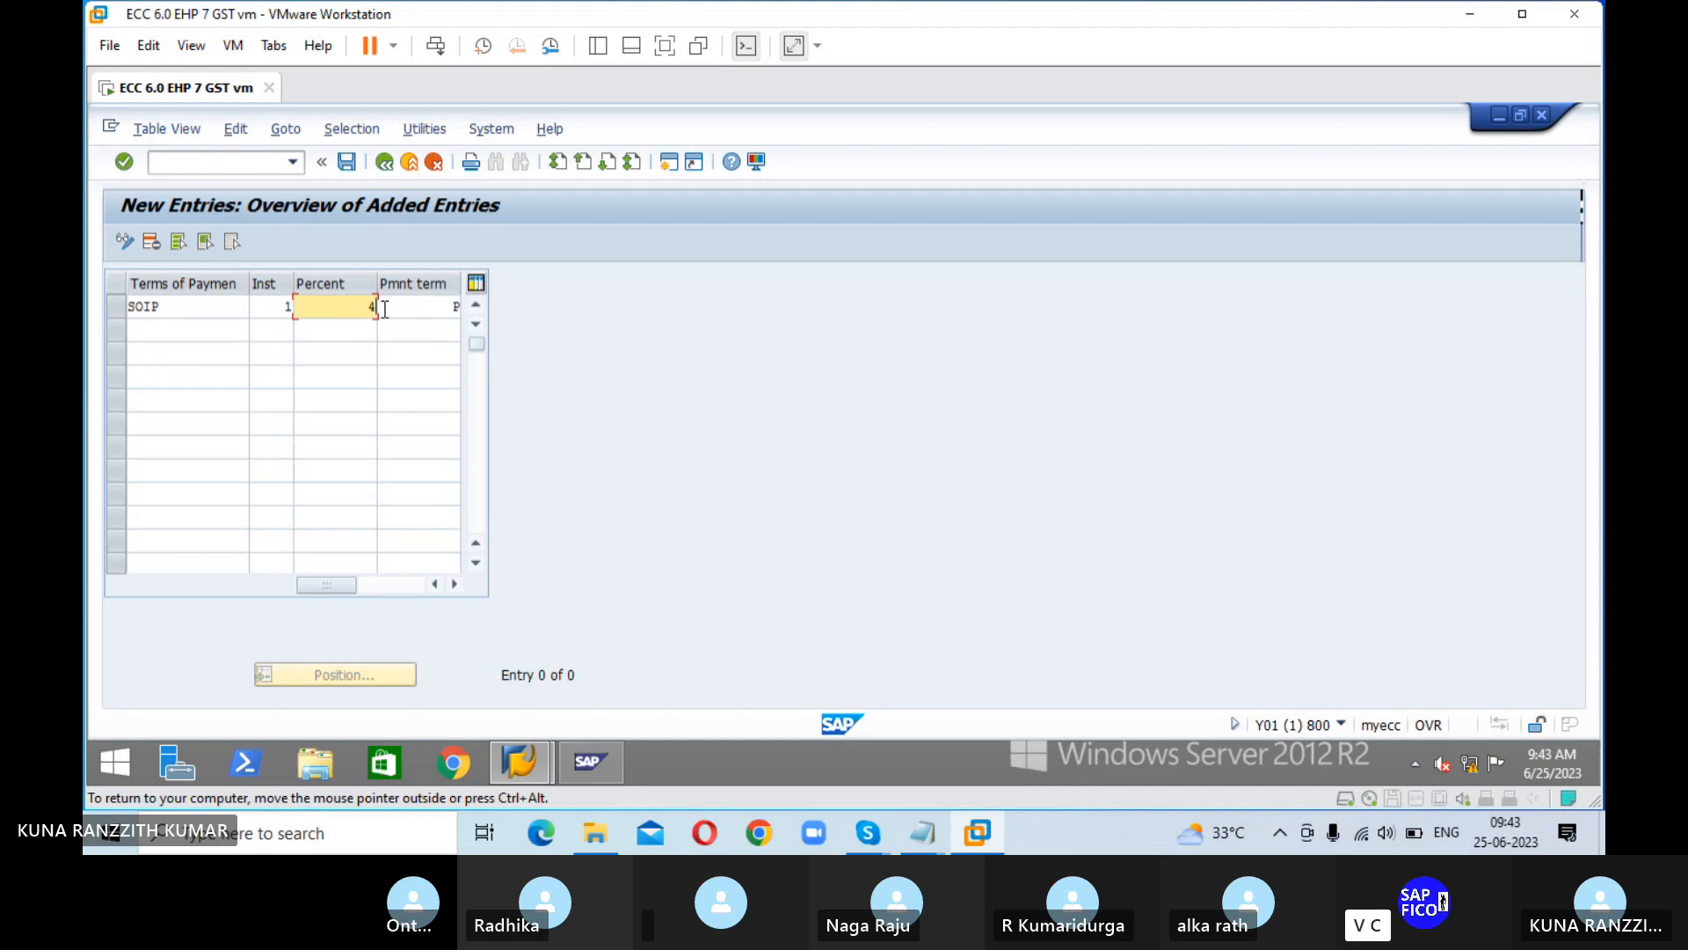
key("BackSpace")
type("50")
left_click(384, 309)
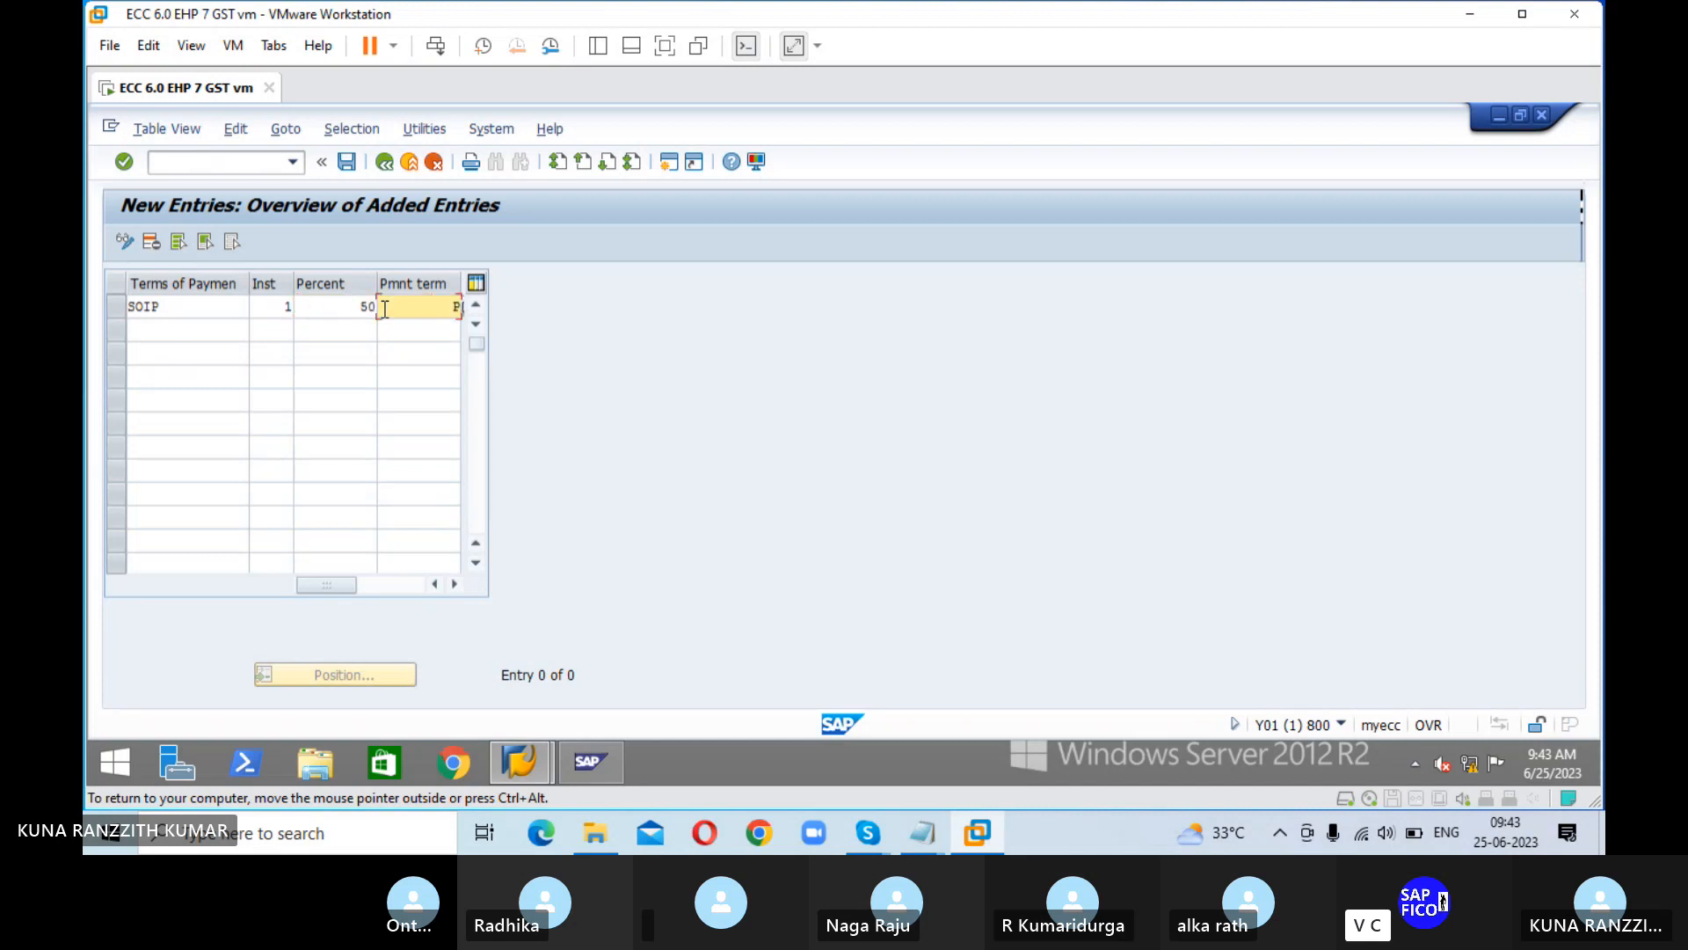
type("PT01")
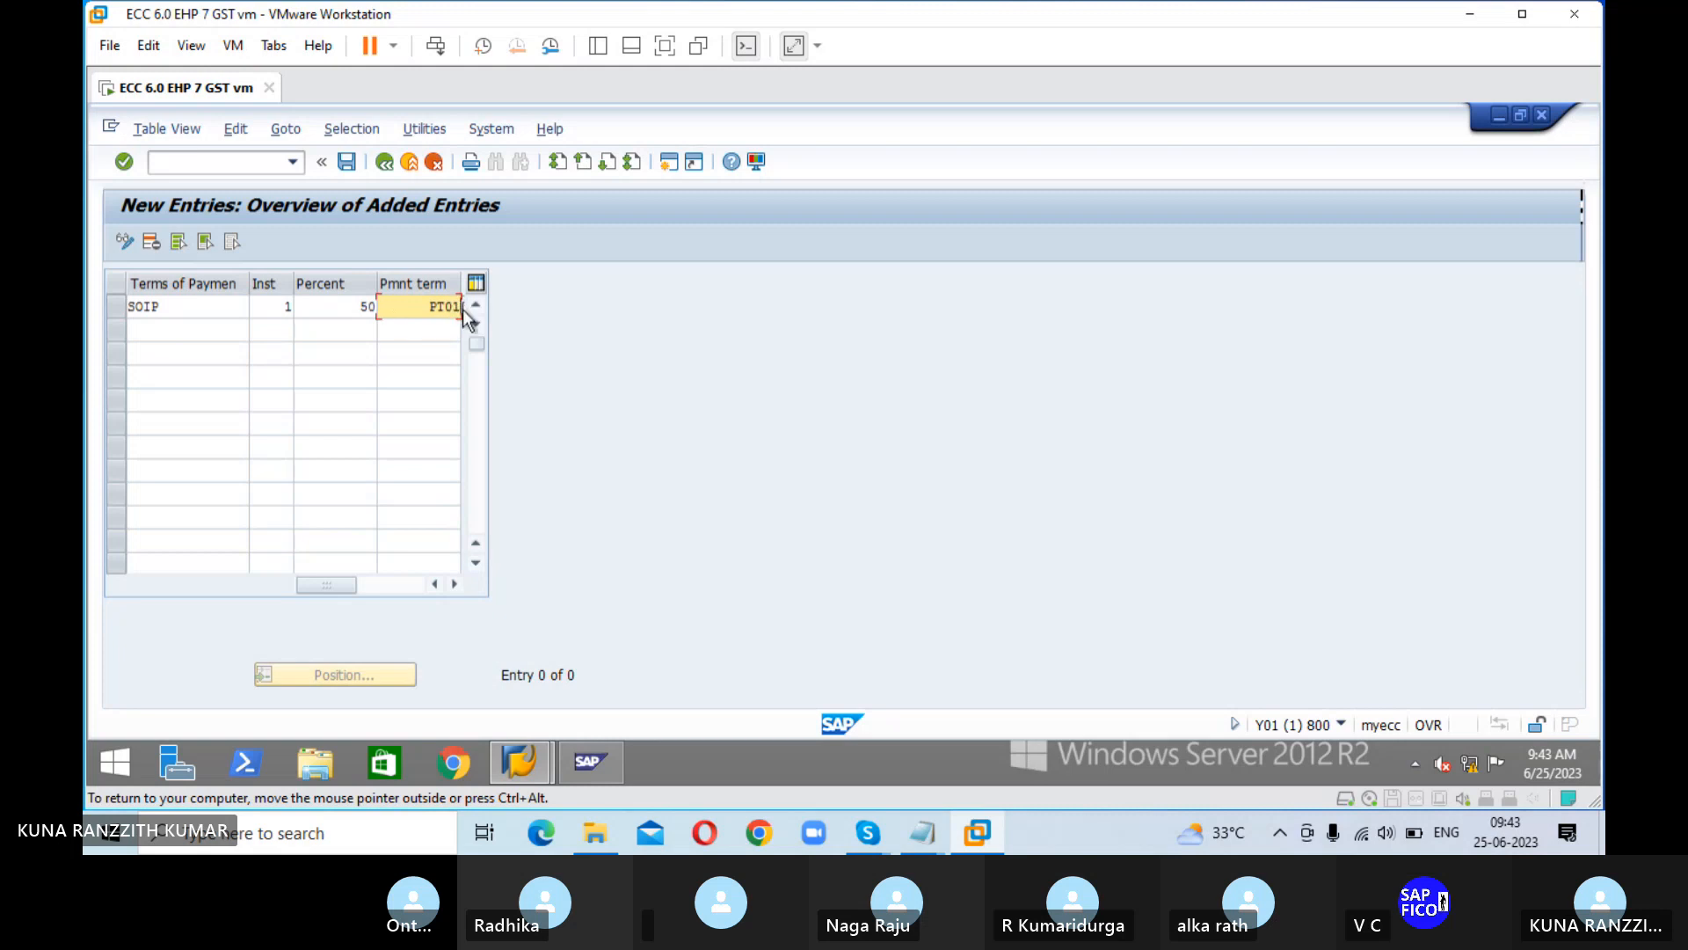
key("Return")
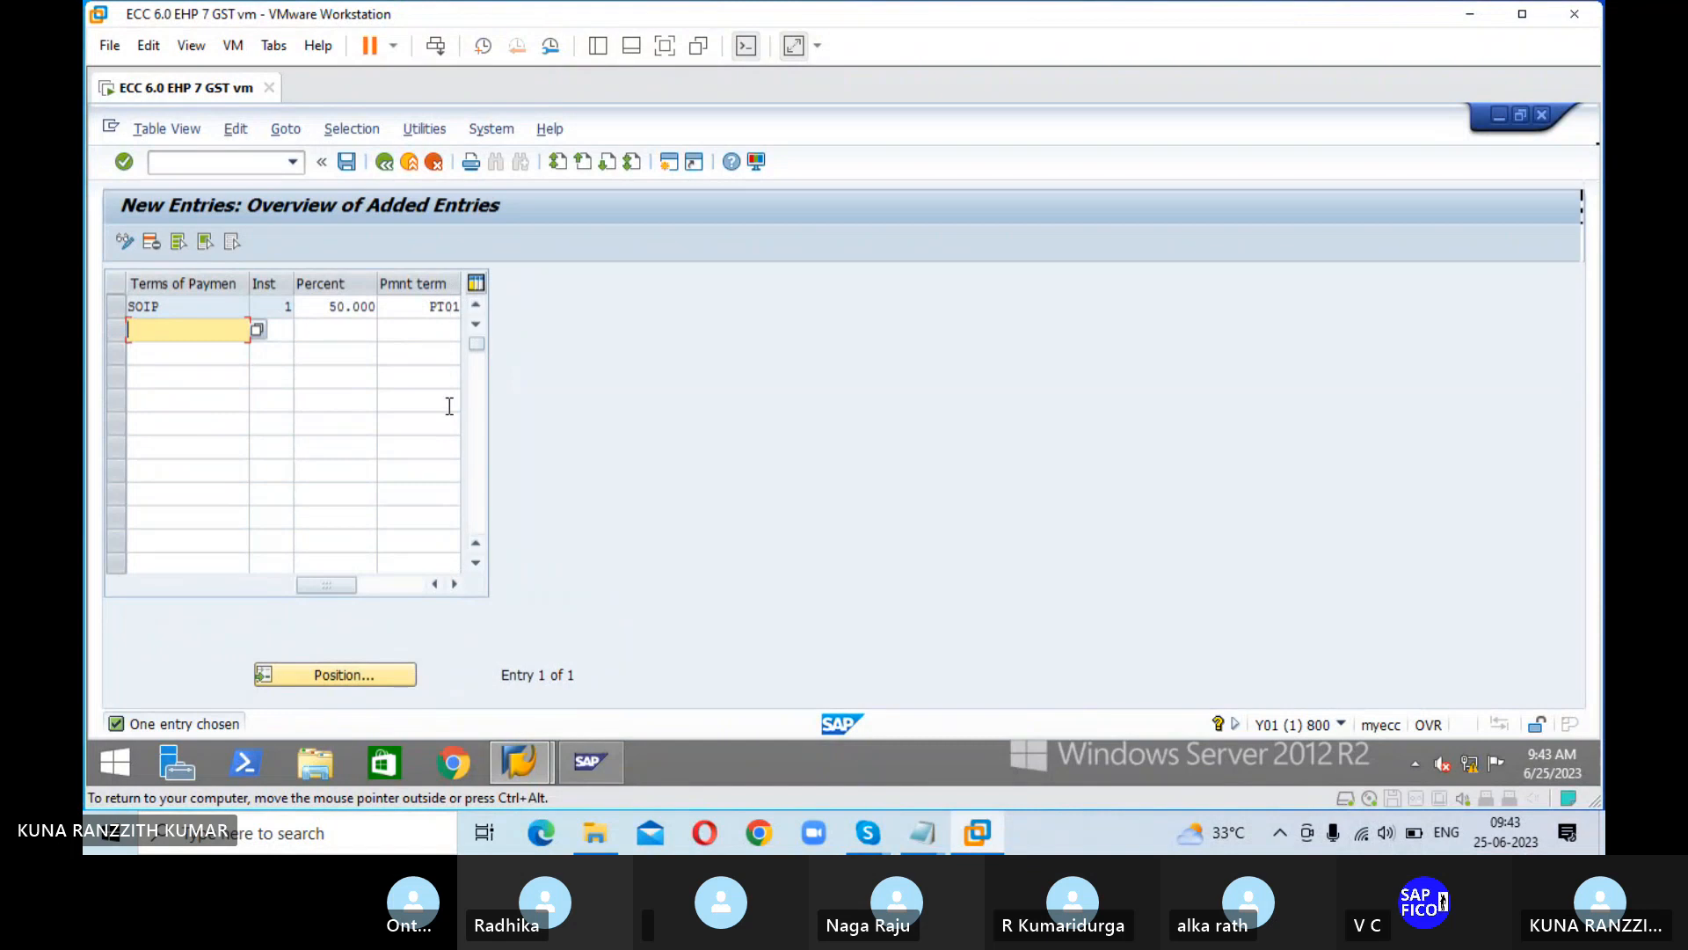
left_click(476, 283)
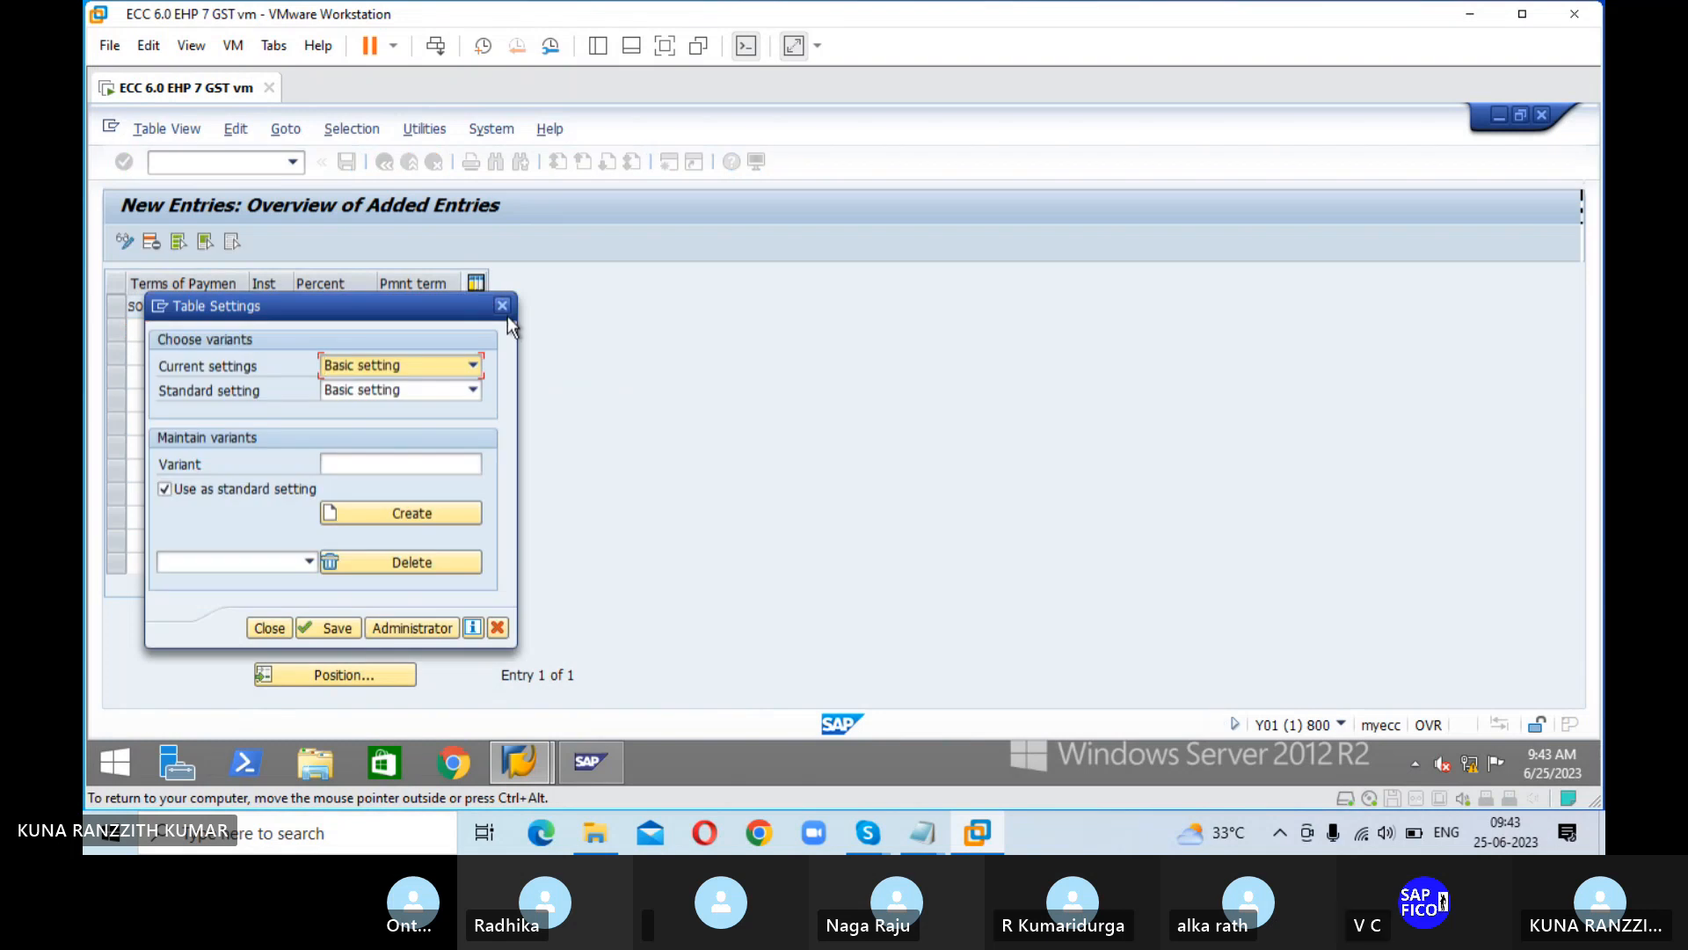
left_click(502, 306)
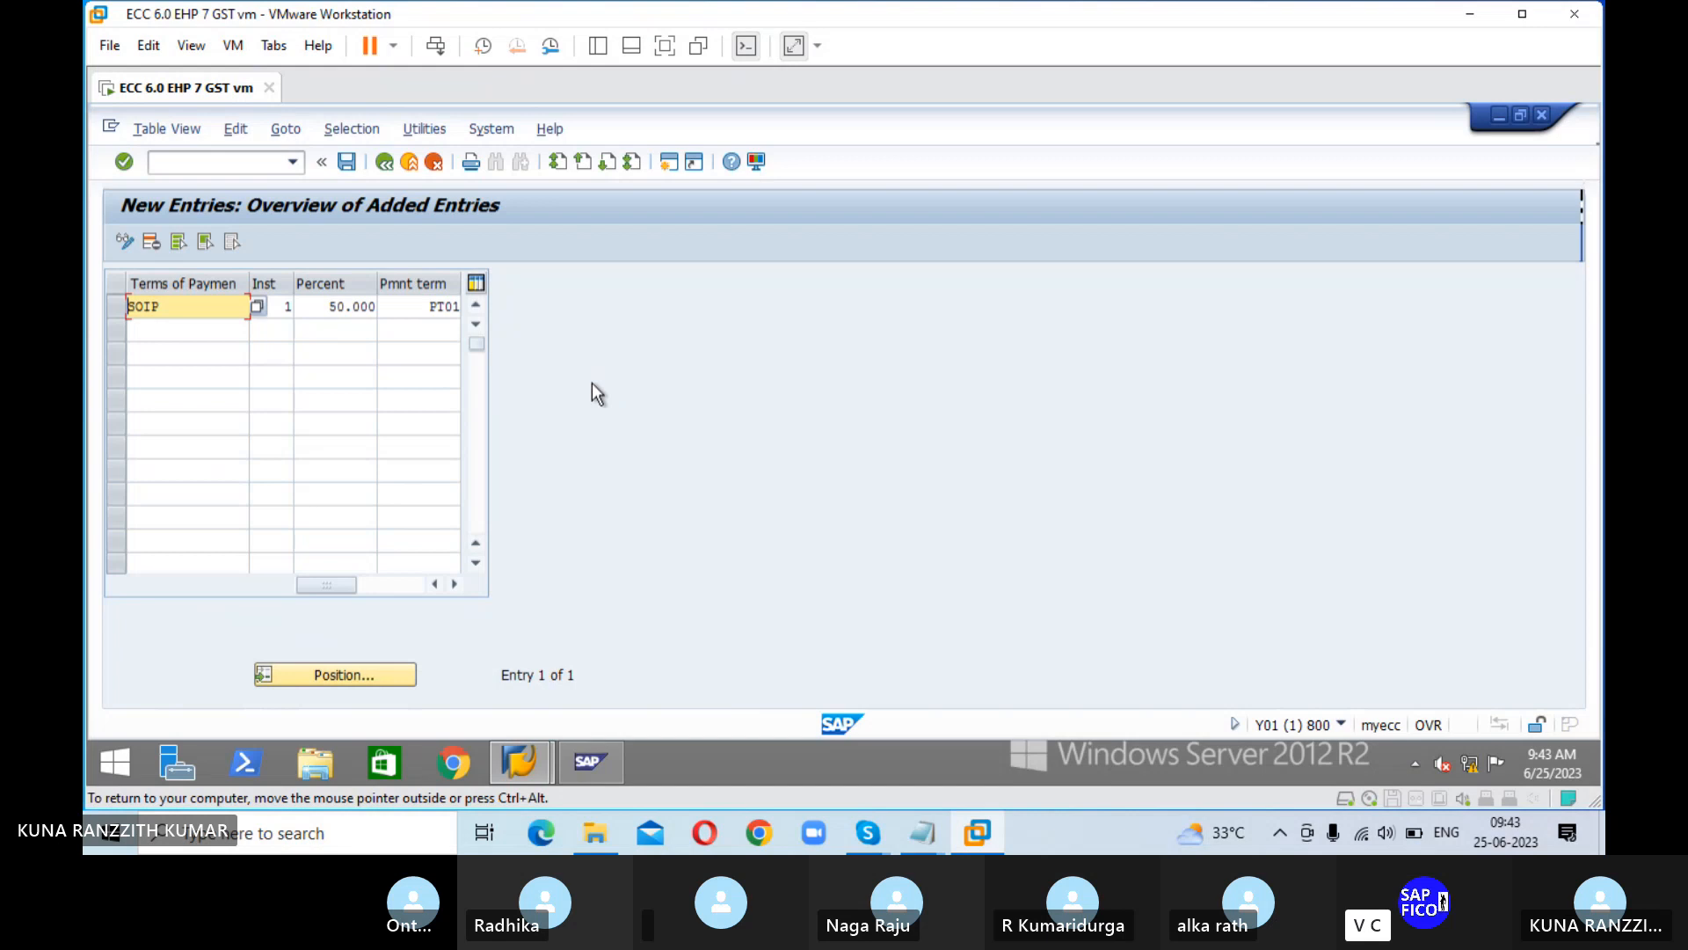
Step: Add a second SOIP row with installment 2, 50 percent and payment term PT02, and save both under the proposed customizing request
left_click(201, 332)
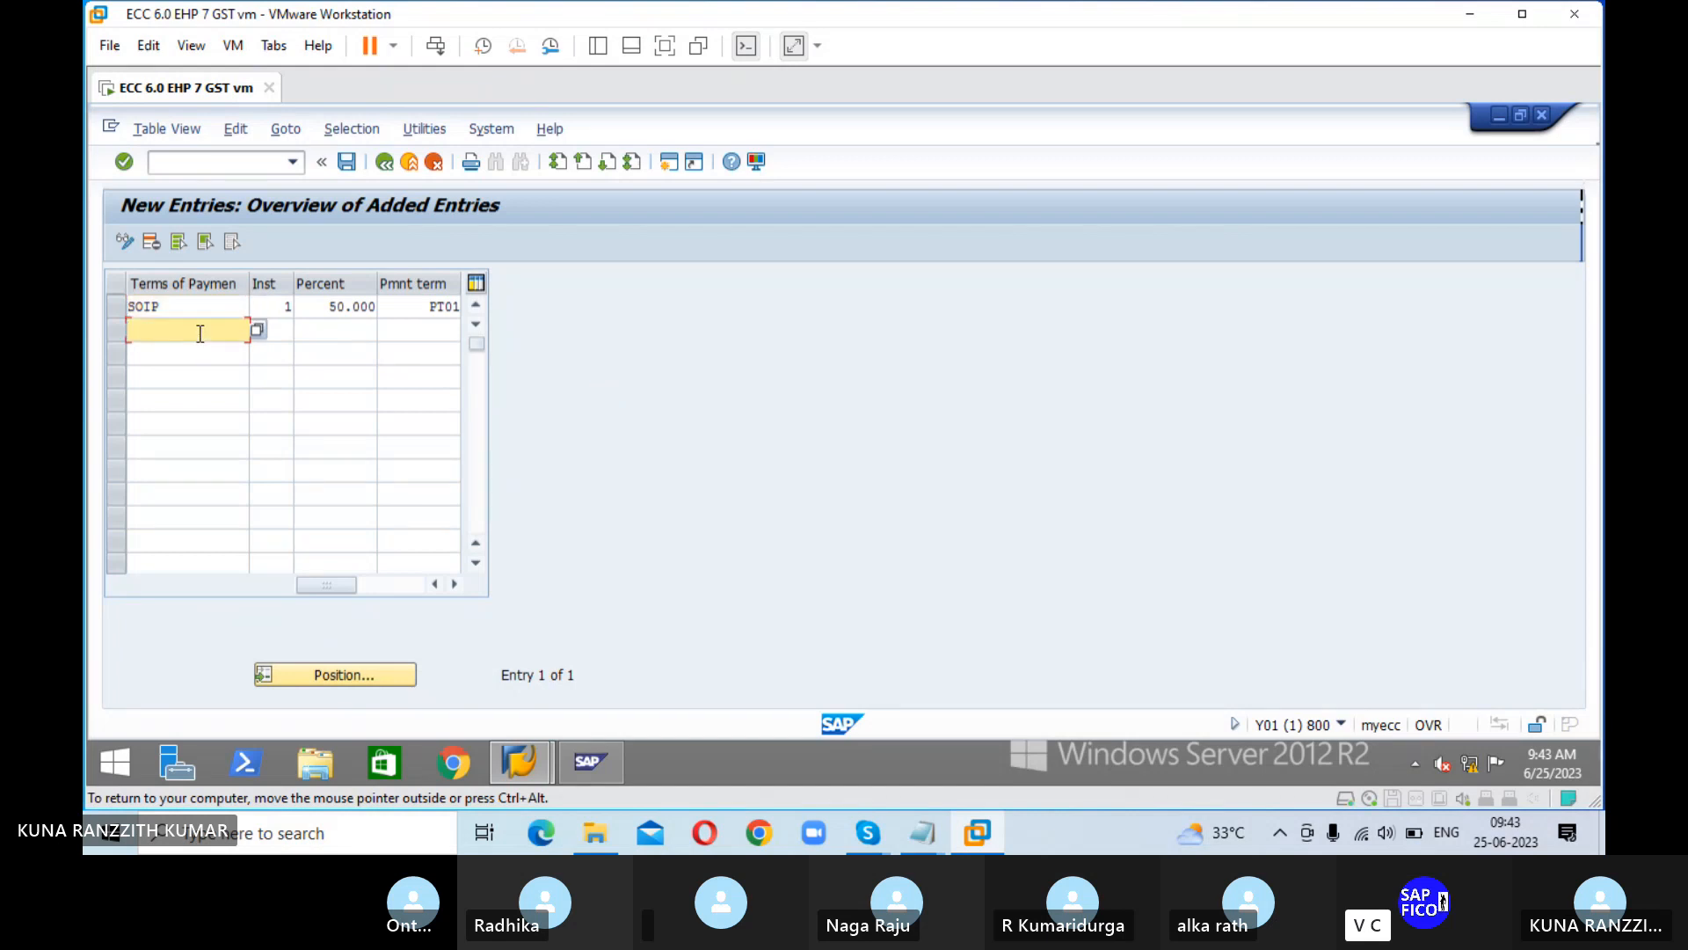
type("SOIP")
key("Tab")
type("2")
key("Tab")
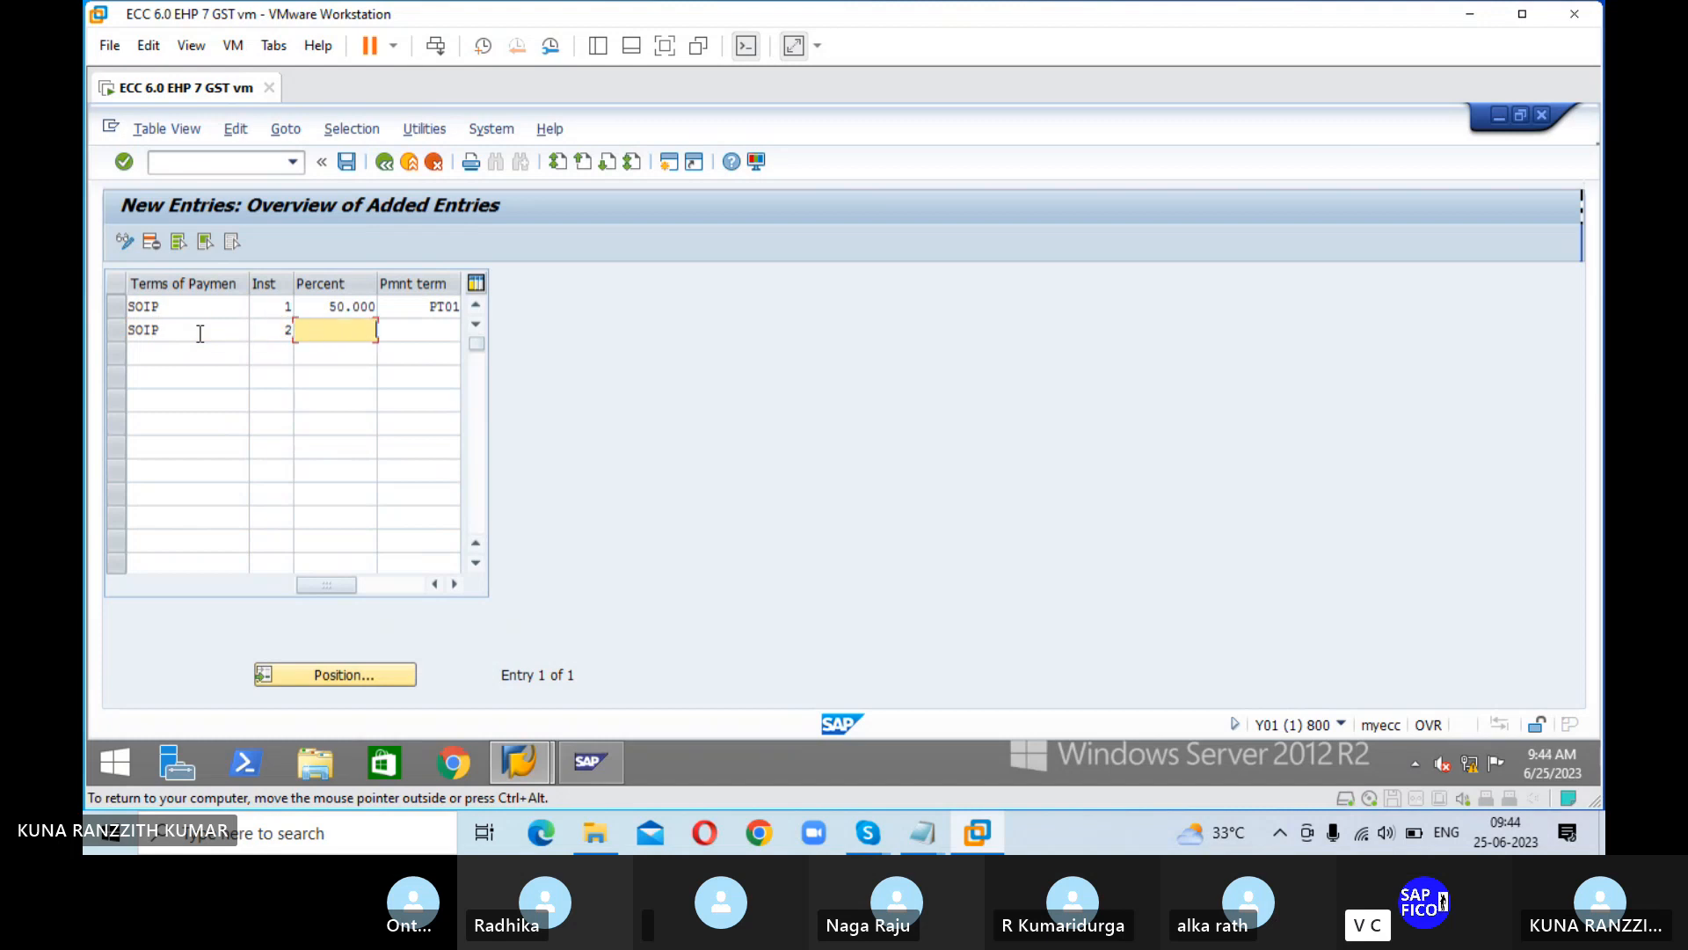
type("50")
key("Tab")
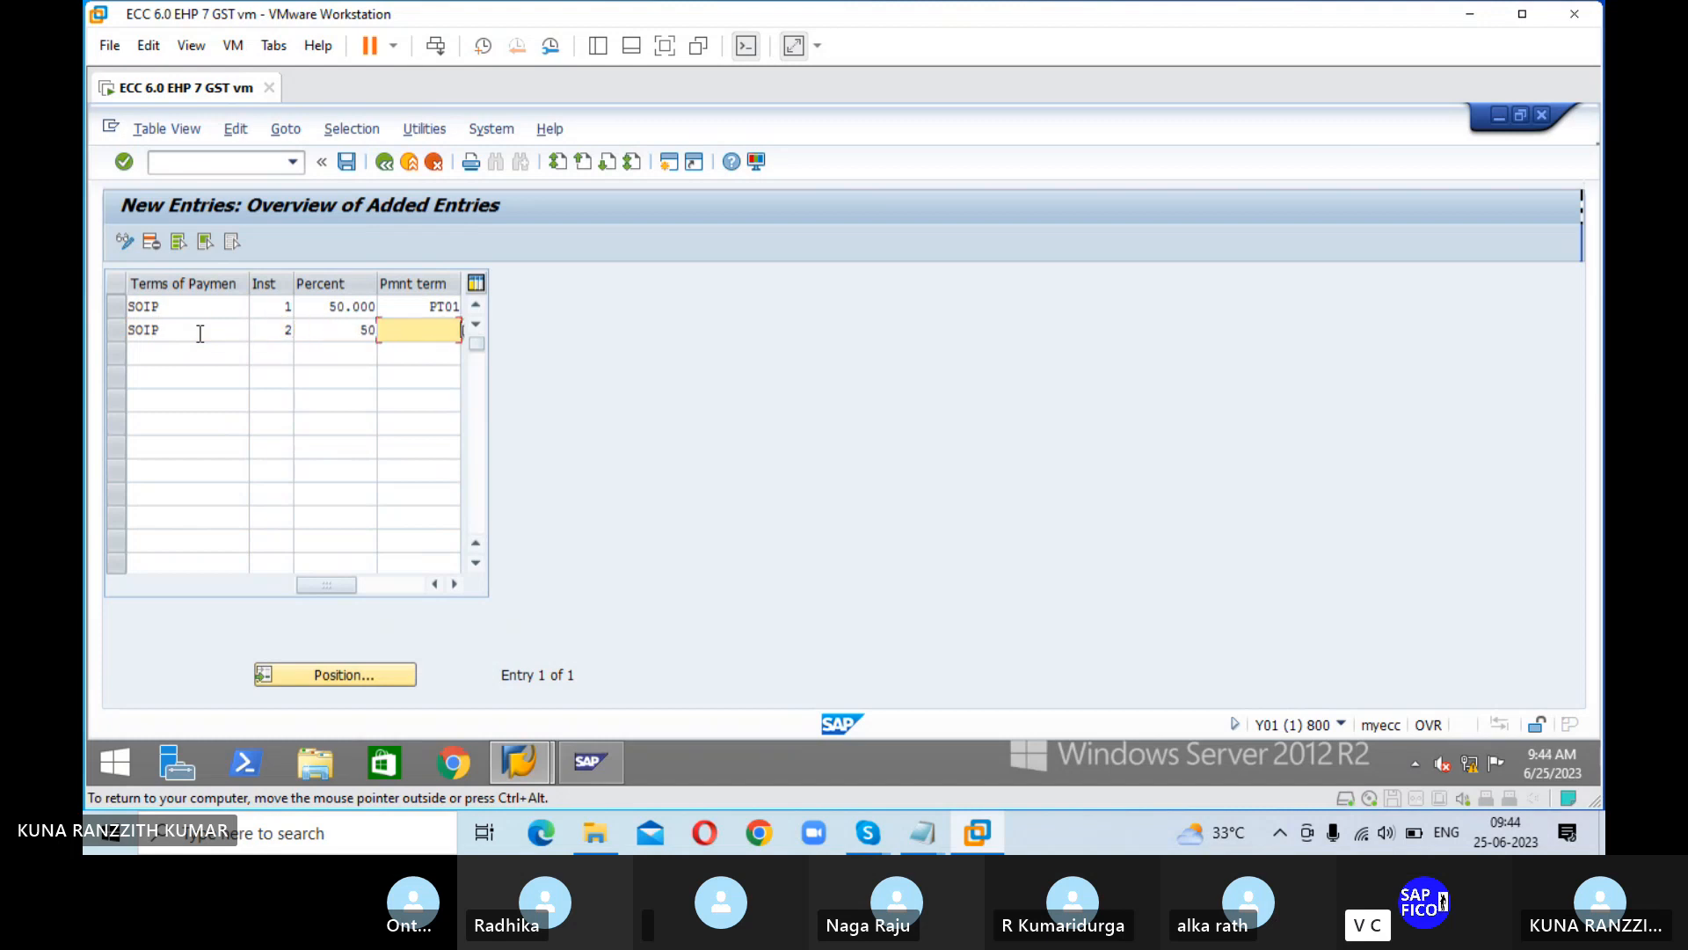
type("PT02")
key("Return")
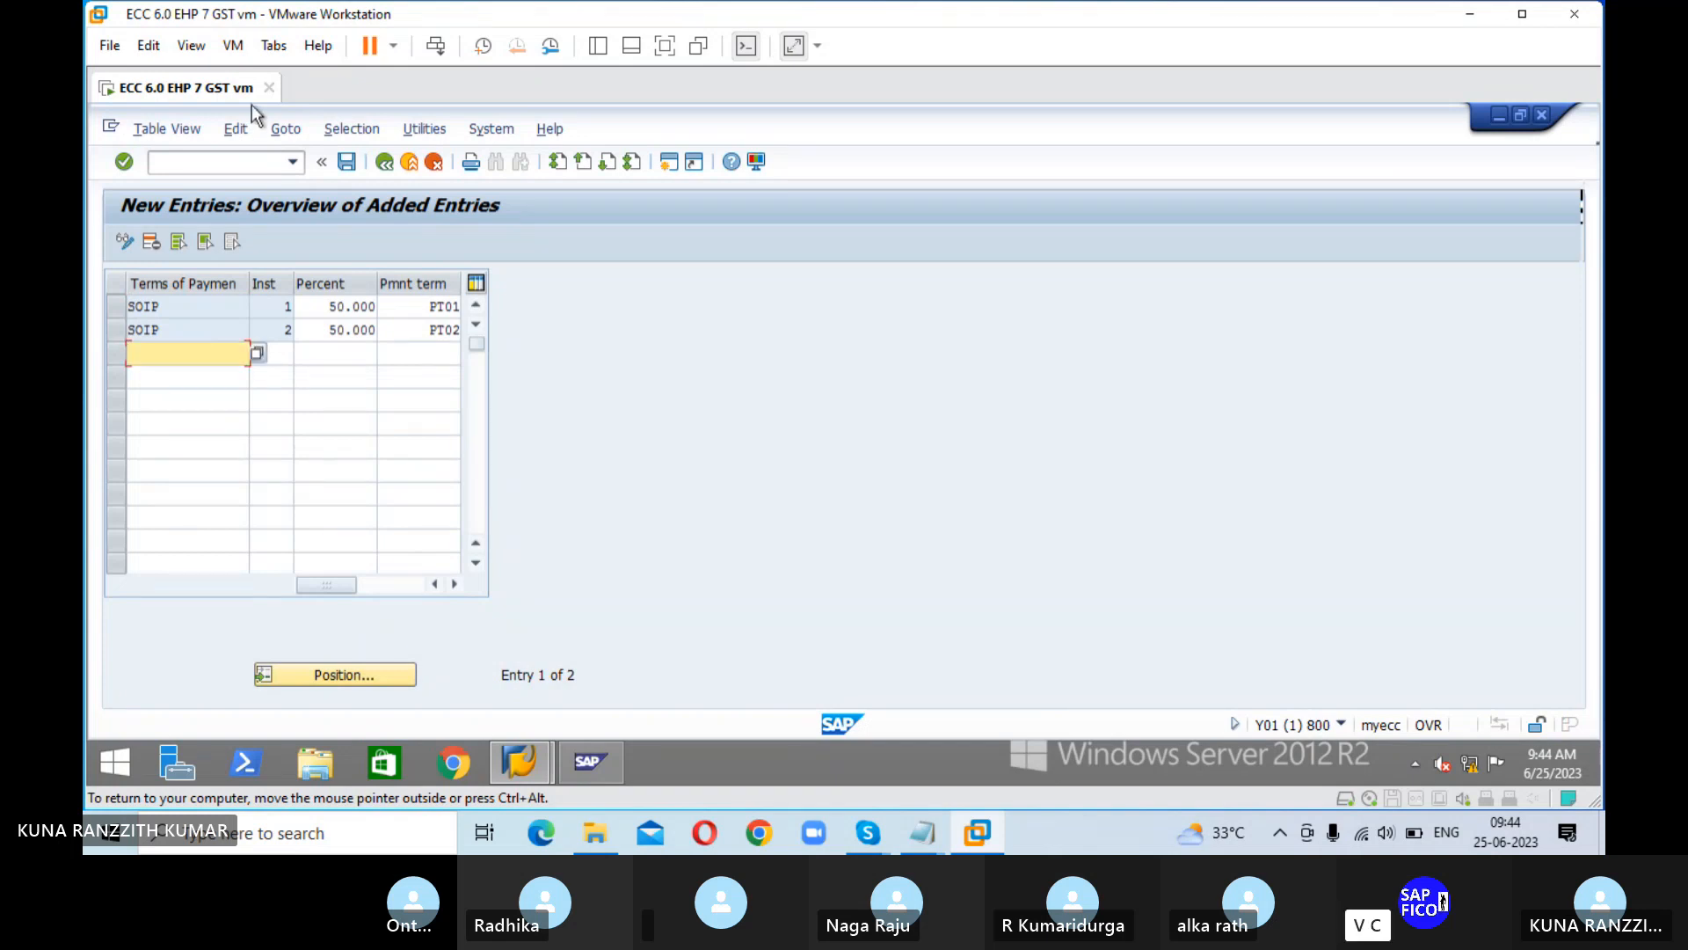
left_click(349, 162)
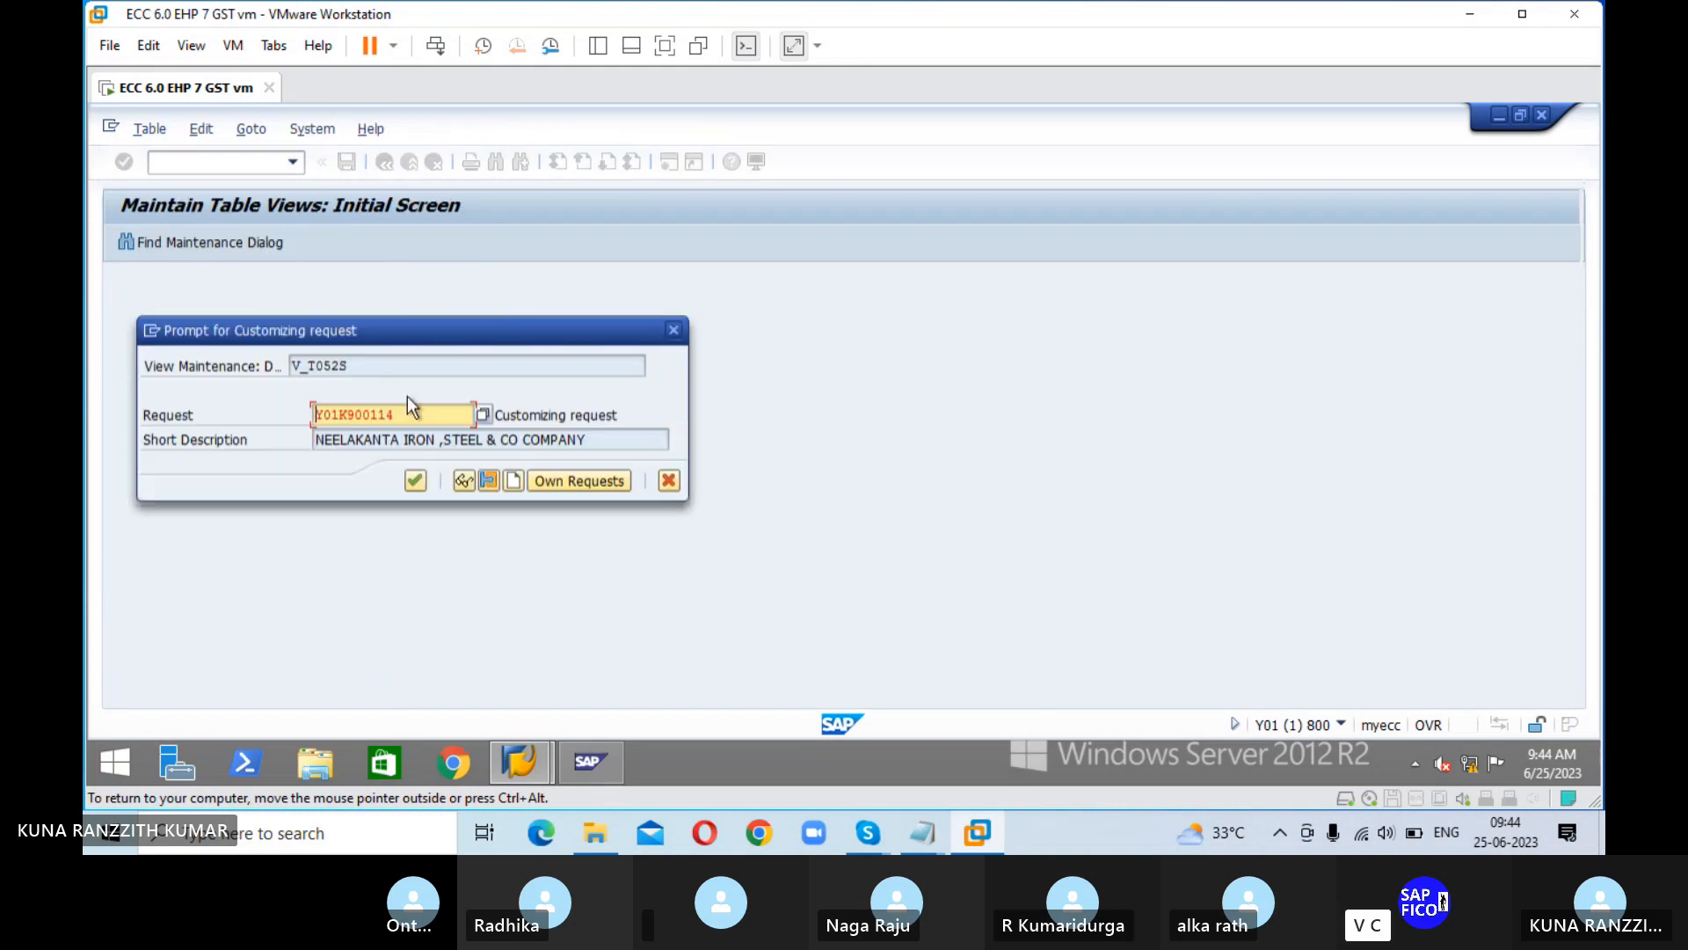
left_click(415, 480)
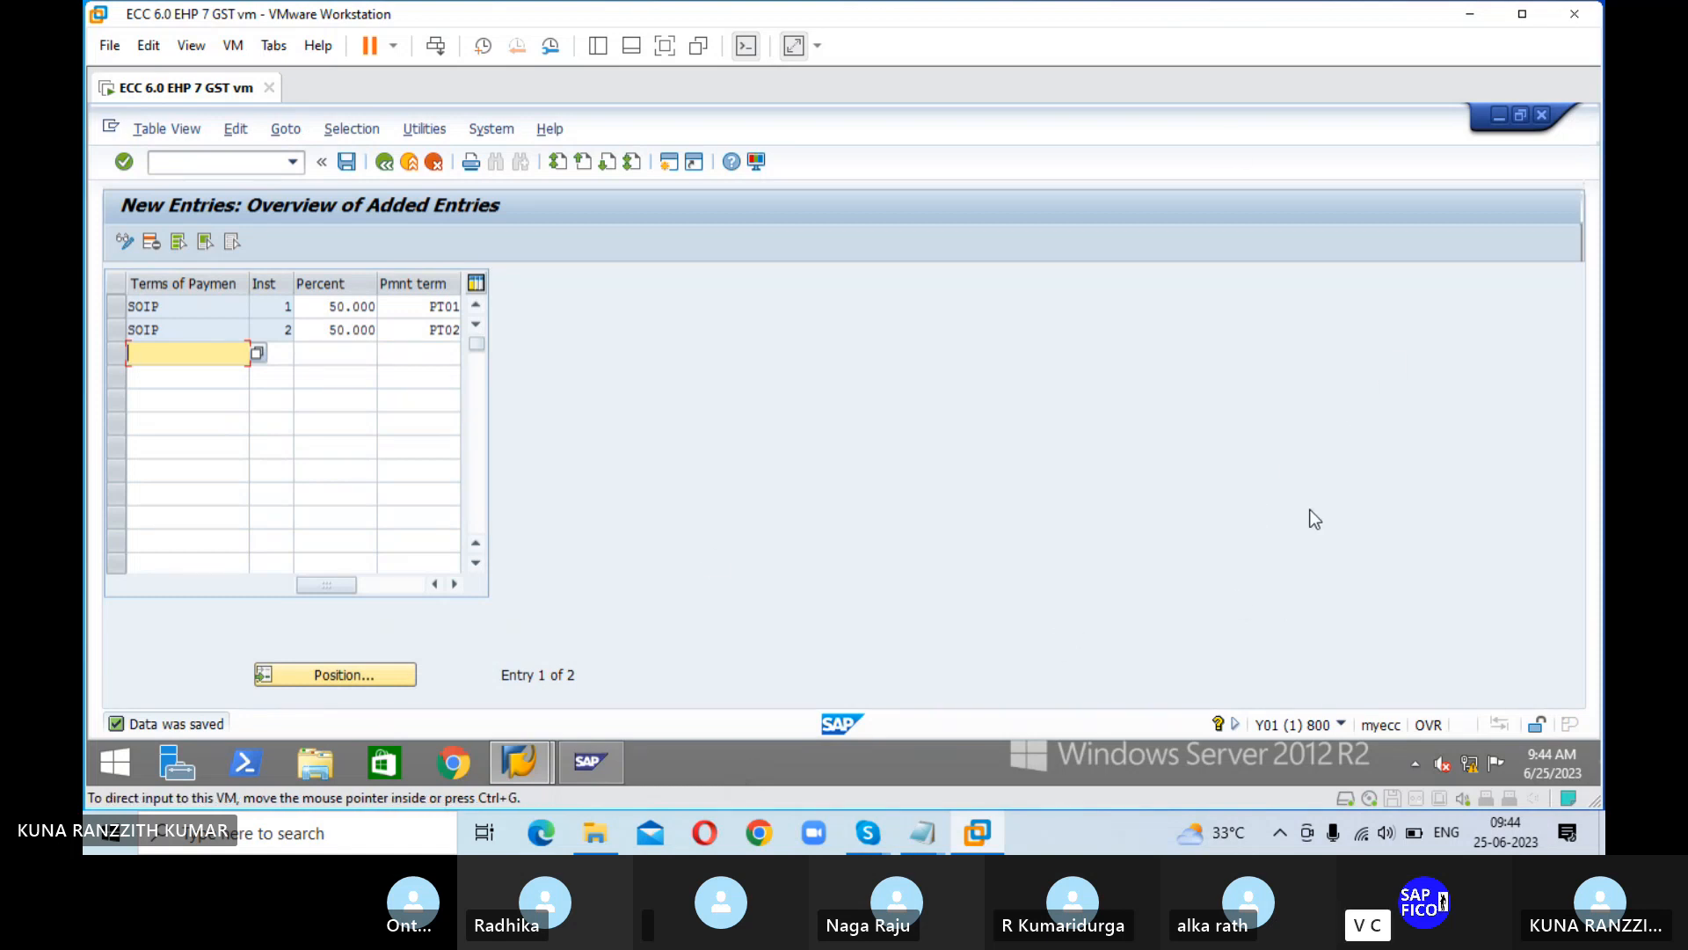
Step: Check the configuration steps in the Skype image, return to the SAP virtual machine and go to transaction XK02
key("alt+Tab")
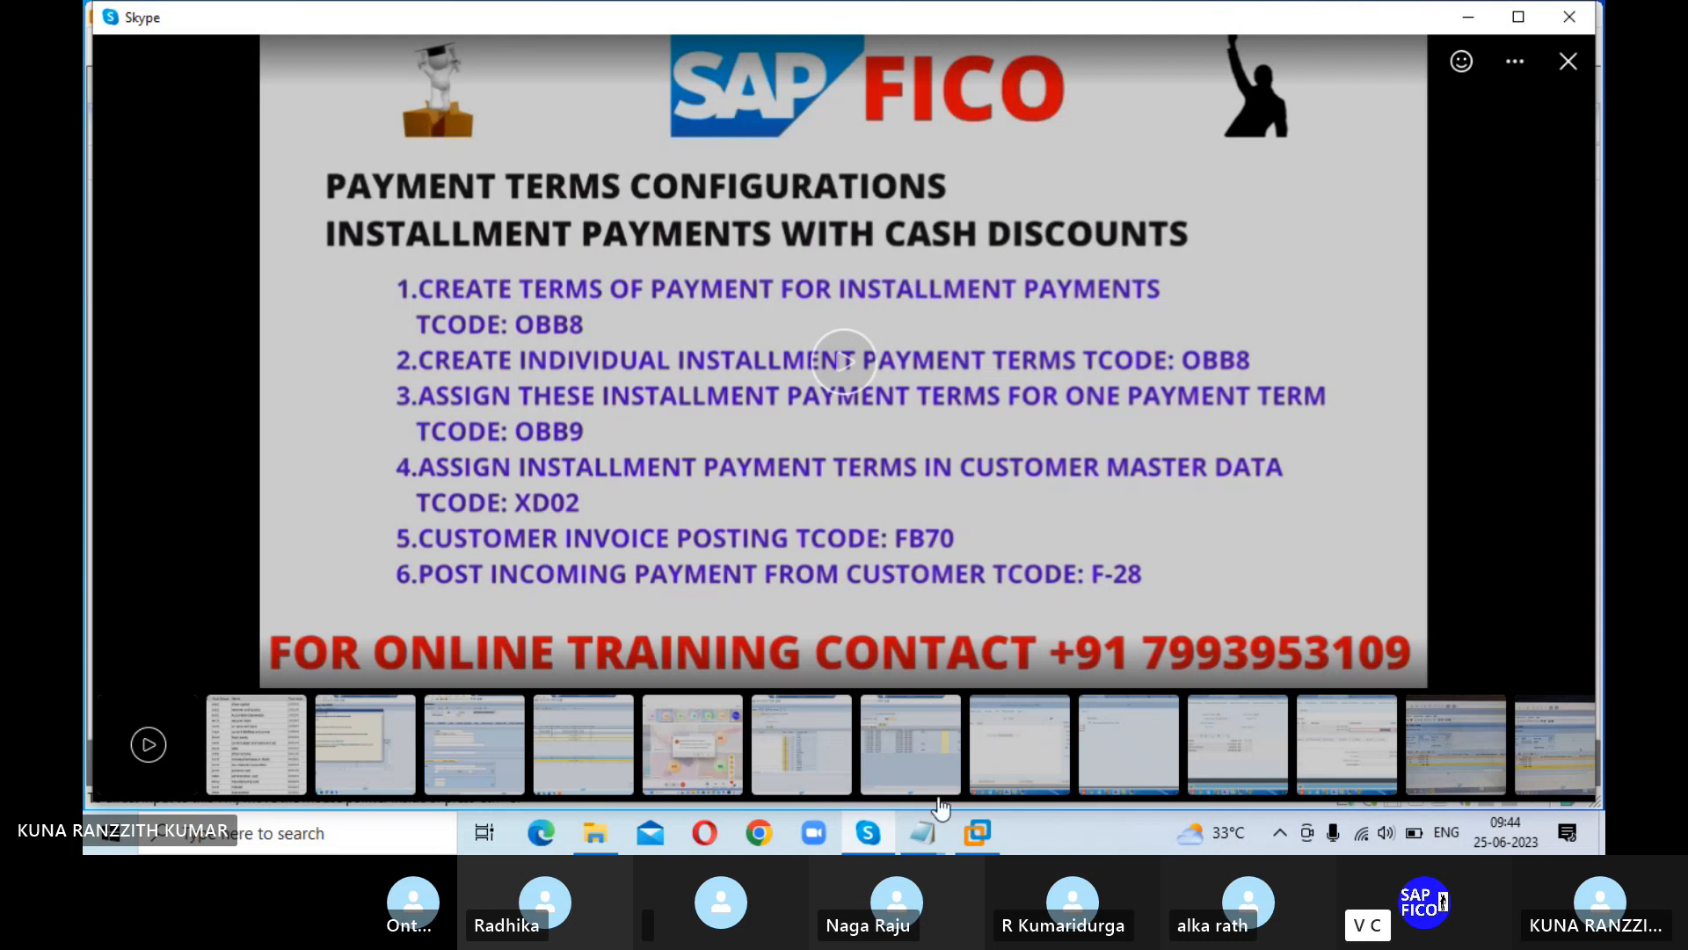
left_click(977, 834)
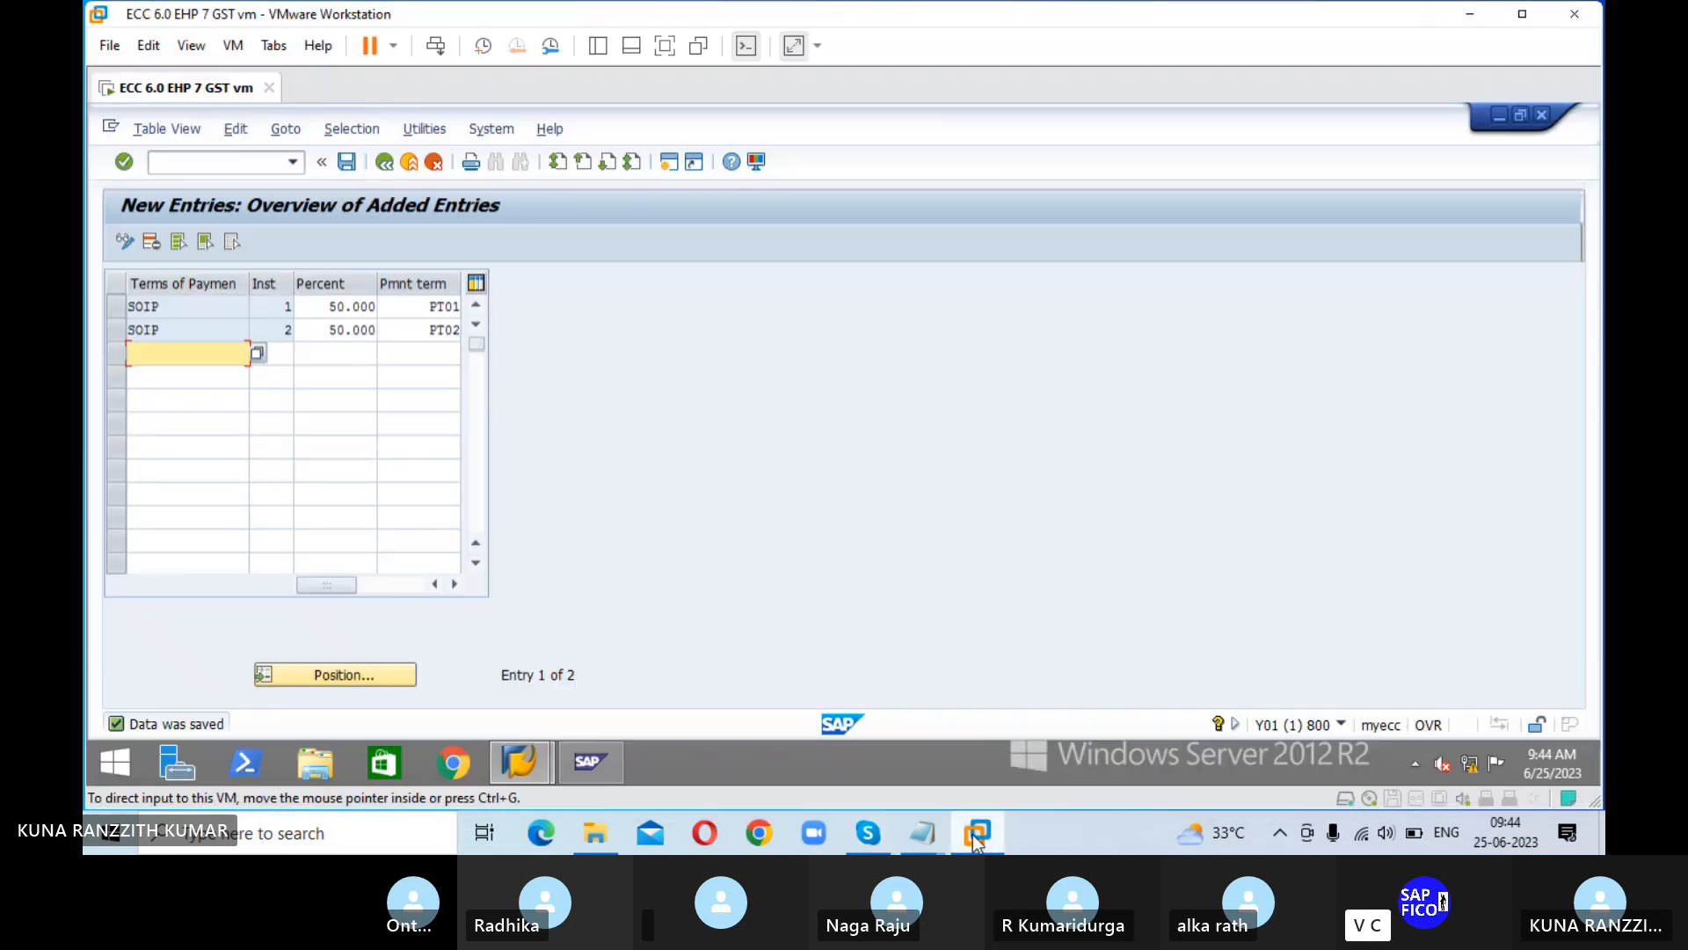
left_click(237, 162)
type("/")
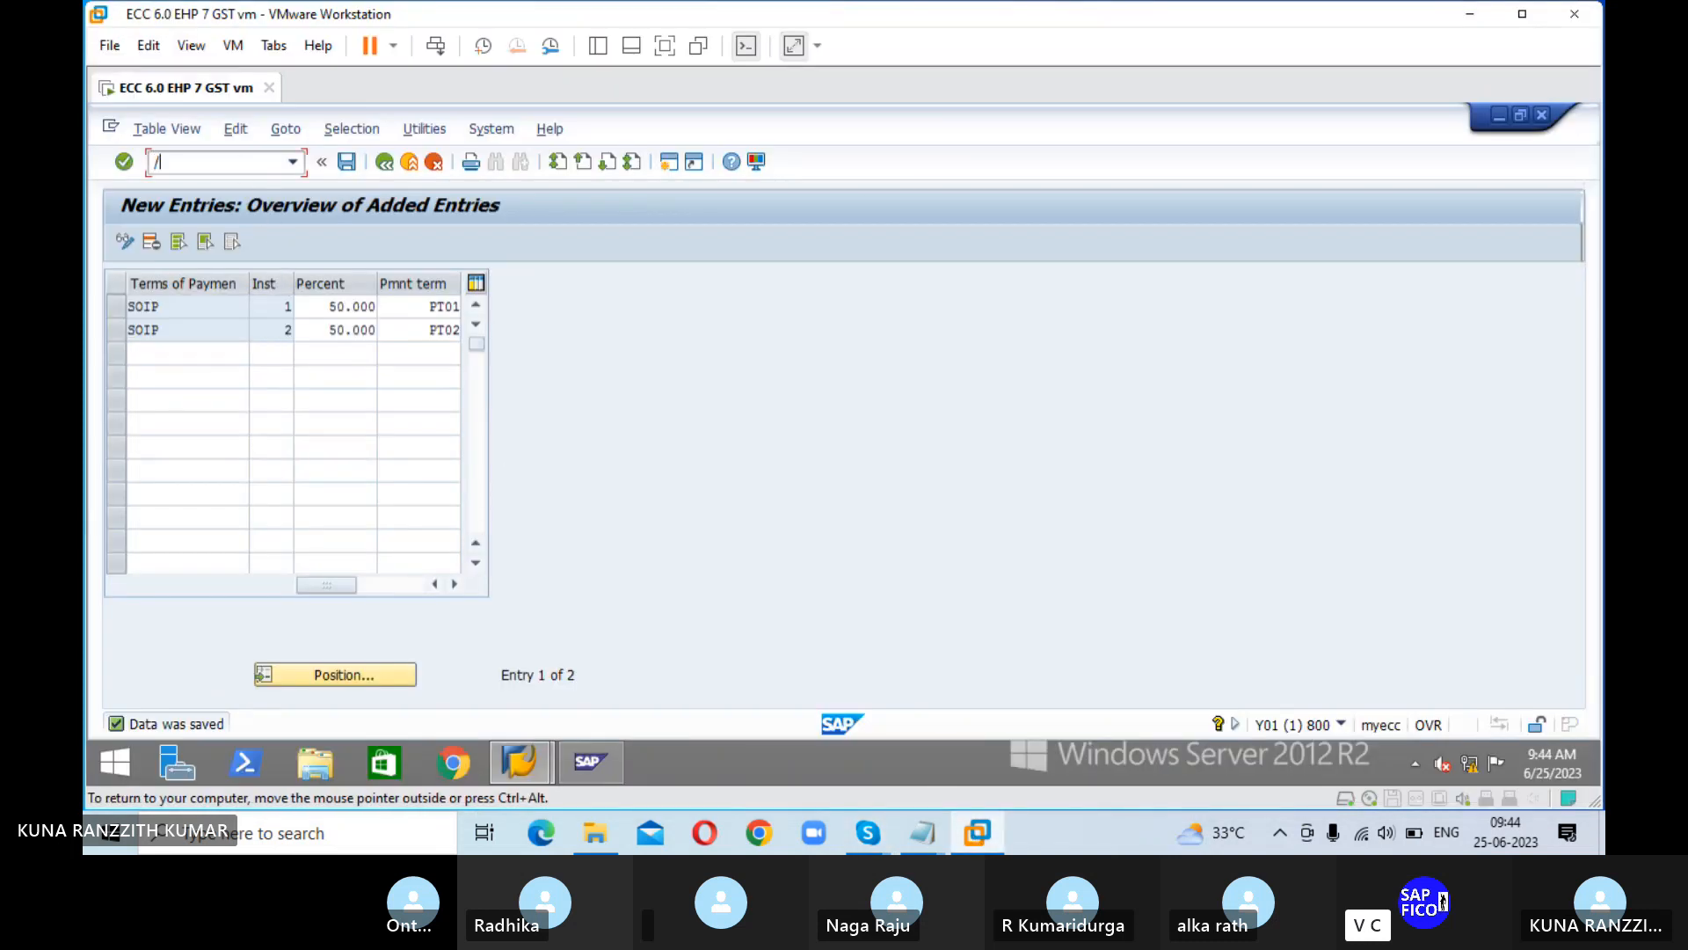
type("NXK02")
key("Return")
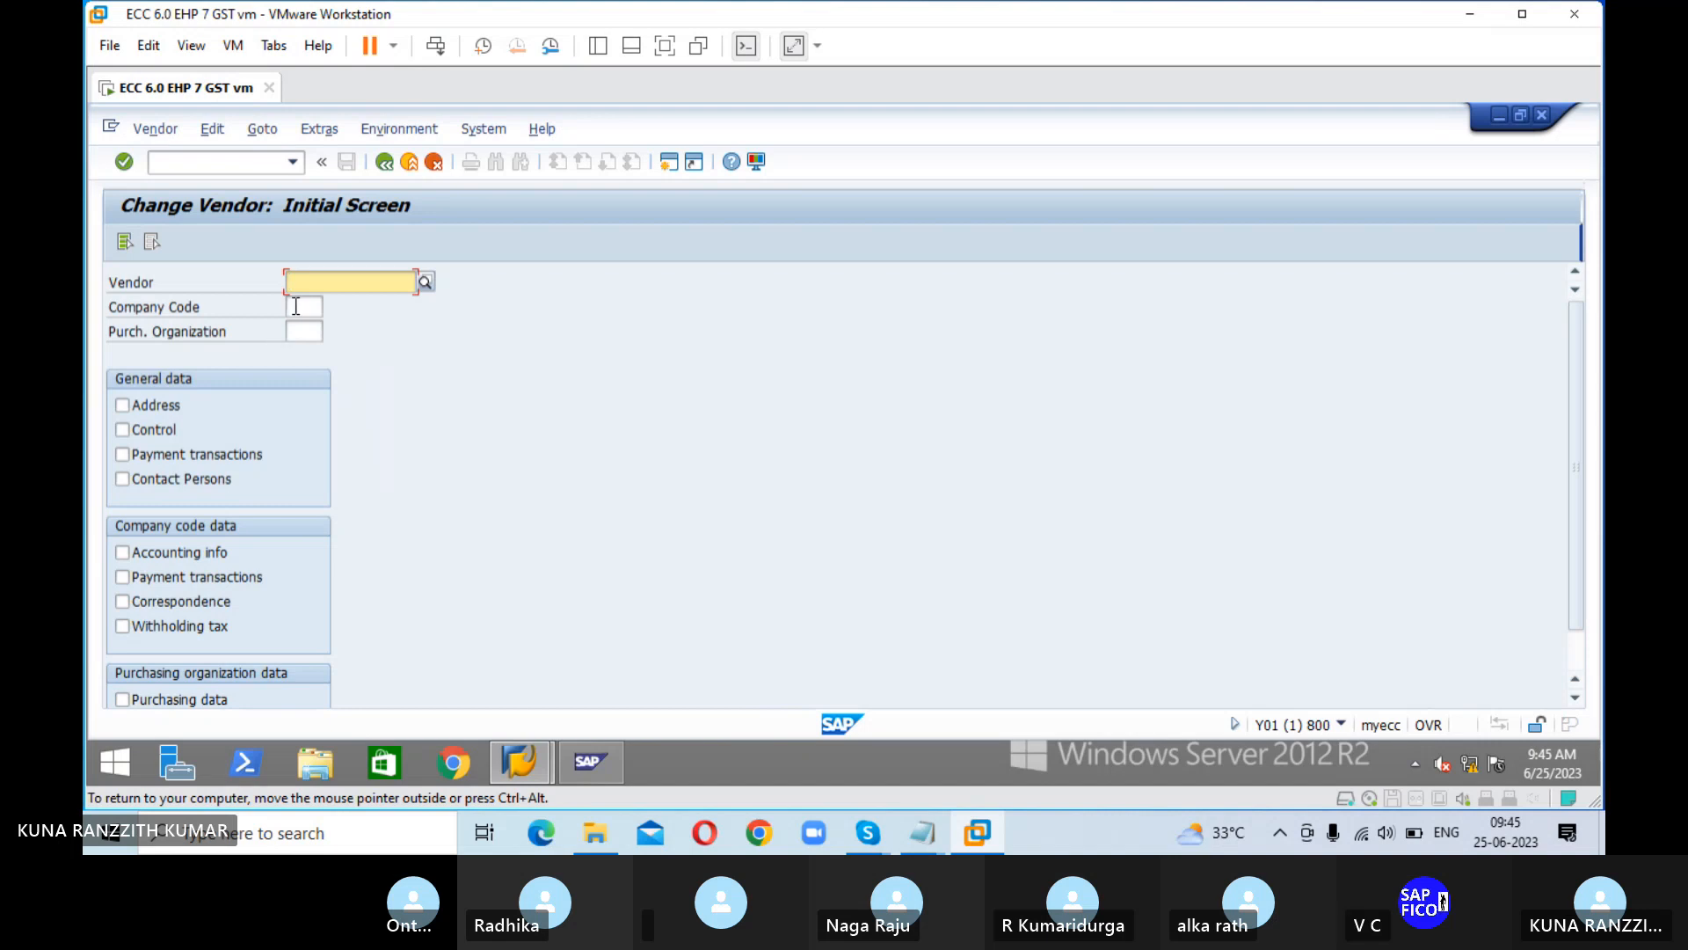
Step: Choose vendor POOJITHA IRON & STEEL PVT LTD in company code ESHA and open its company code payment transactions data
key("Tab")
type("ESHA")
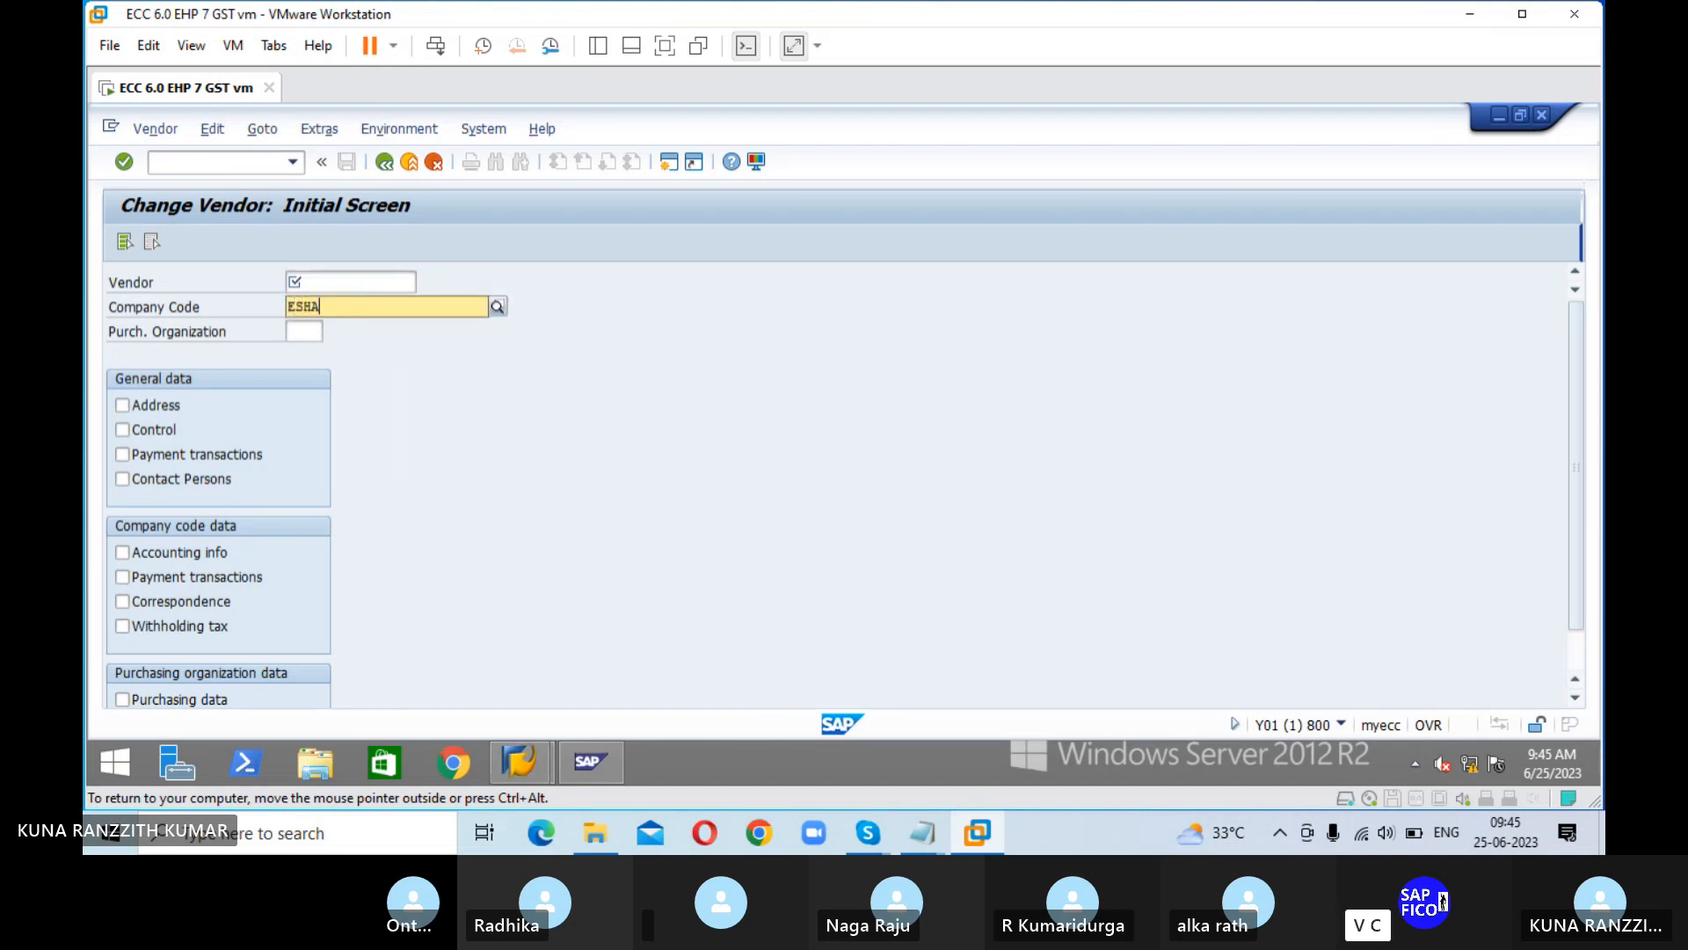
key("Return")
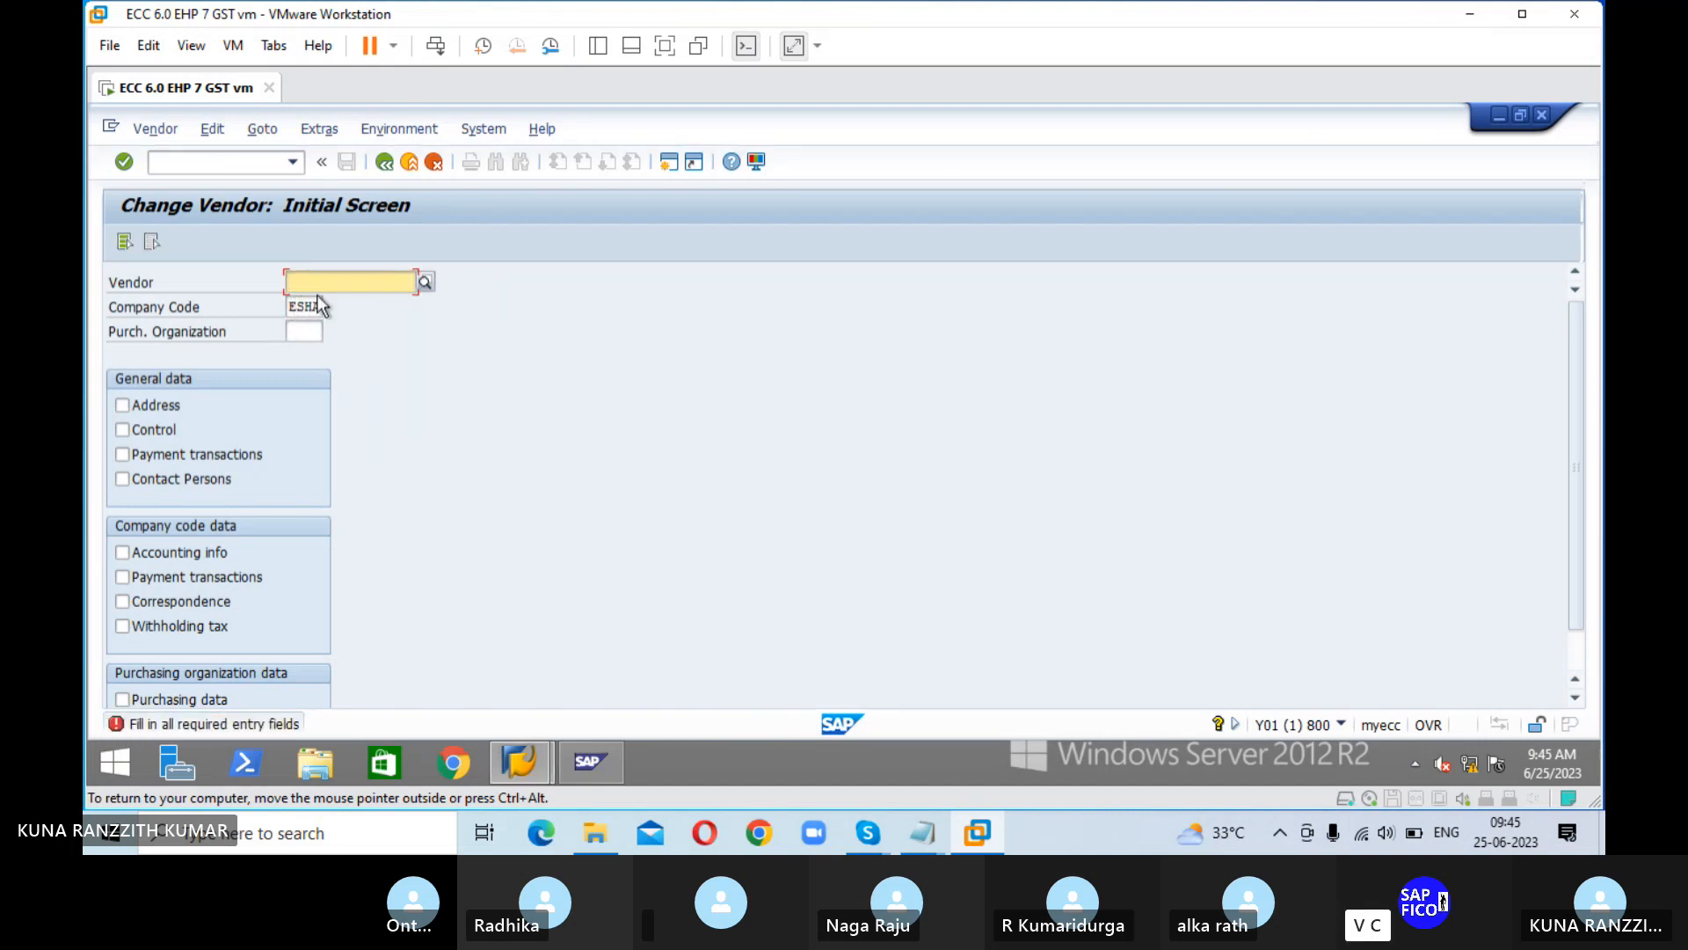
left_click(424, 281)
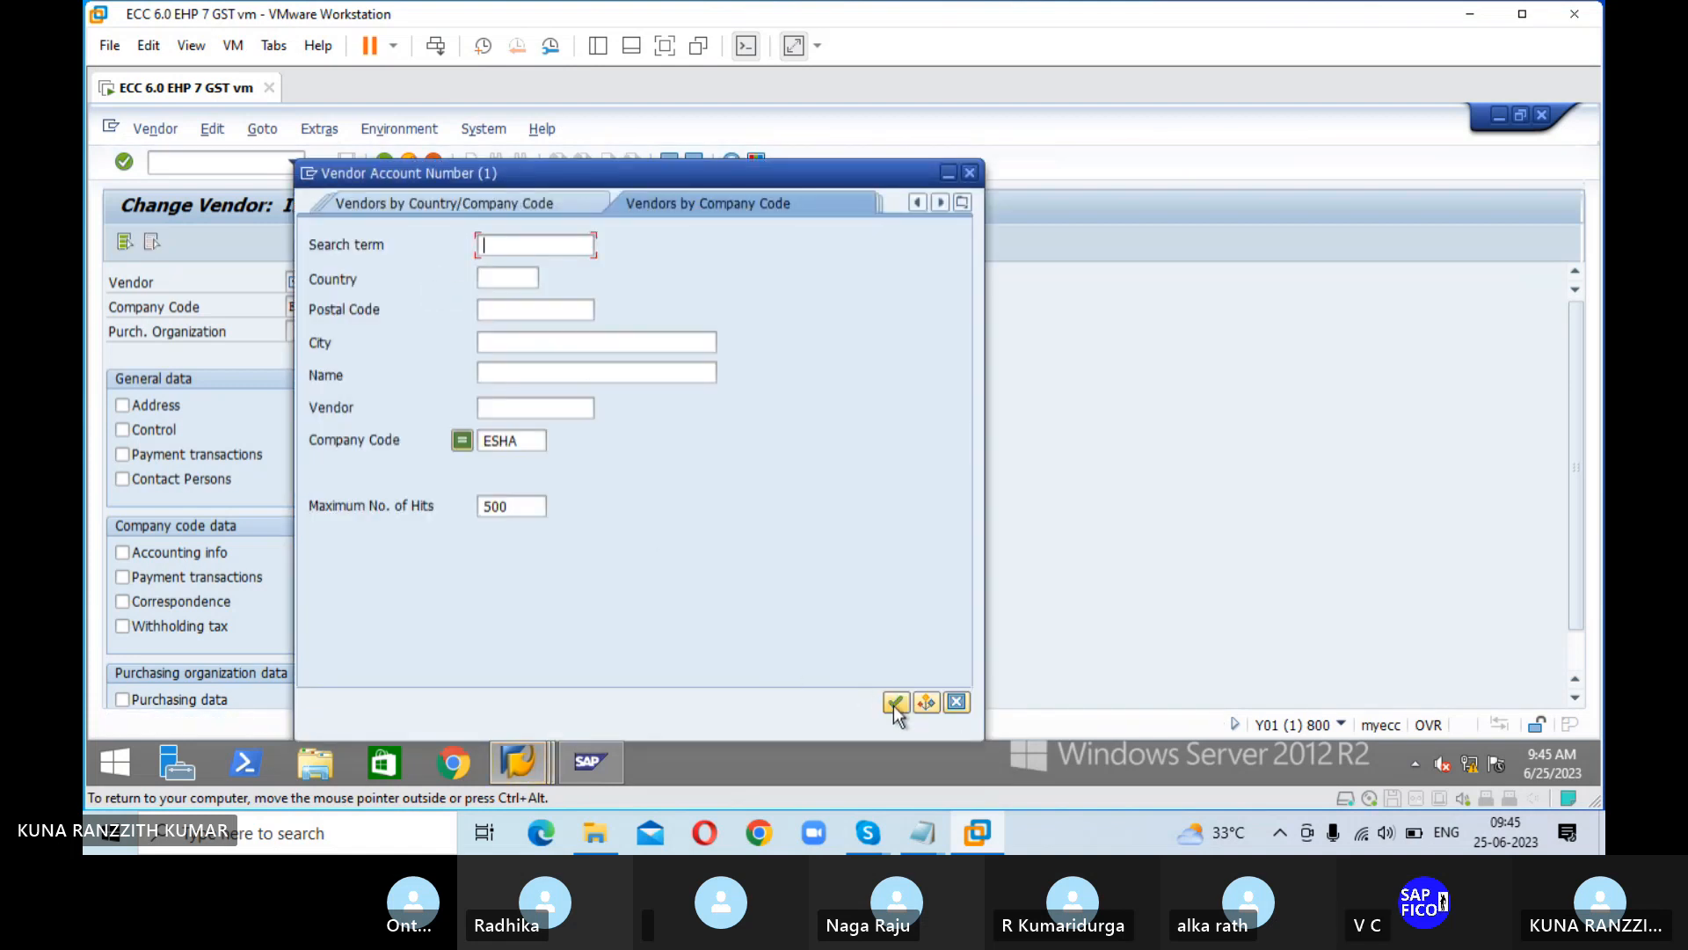
left_click(895, 699)
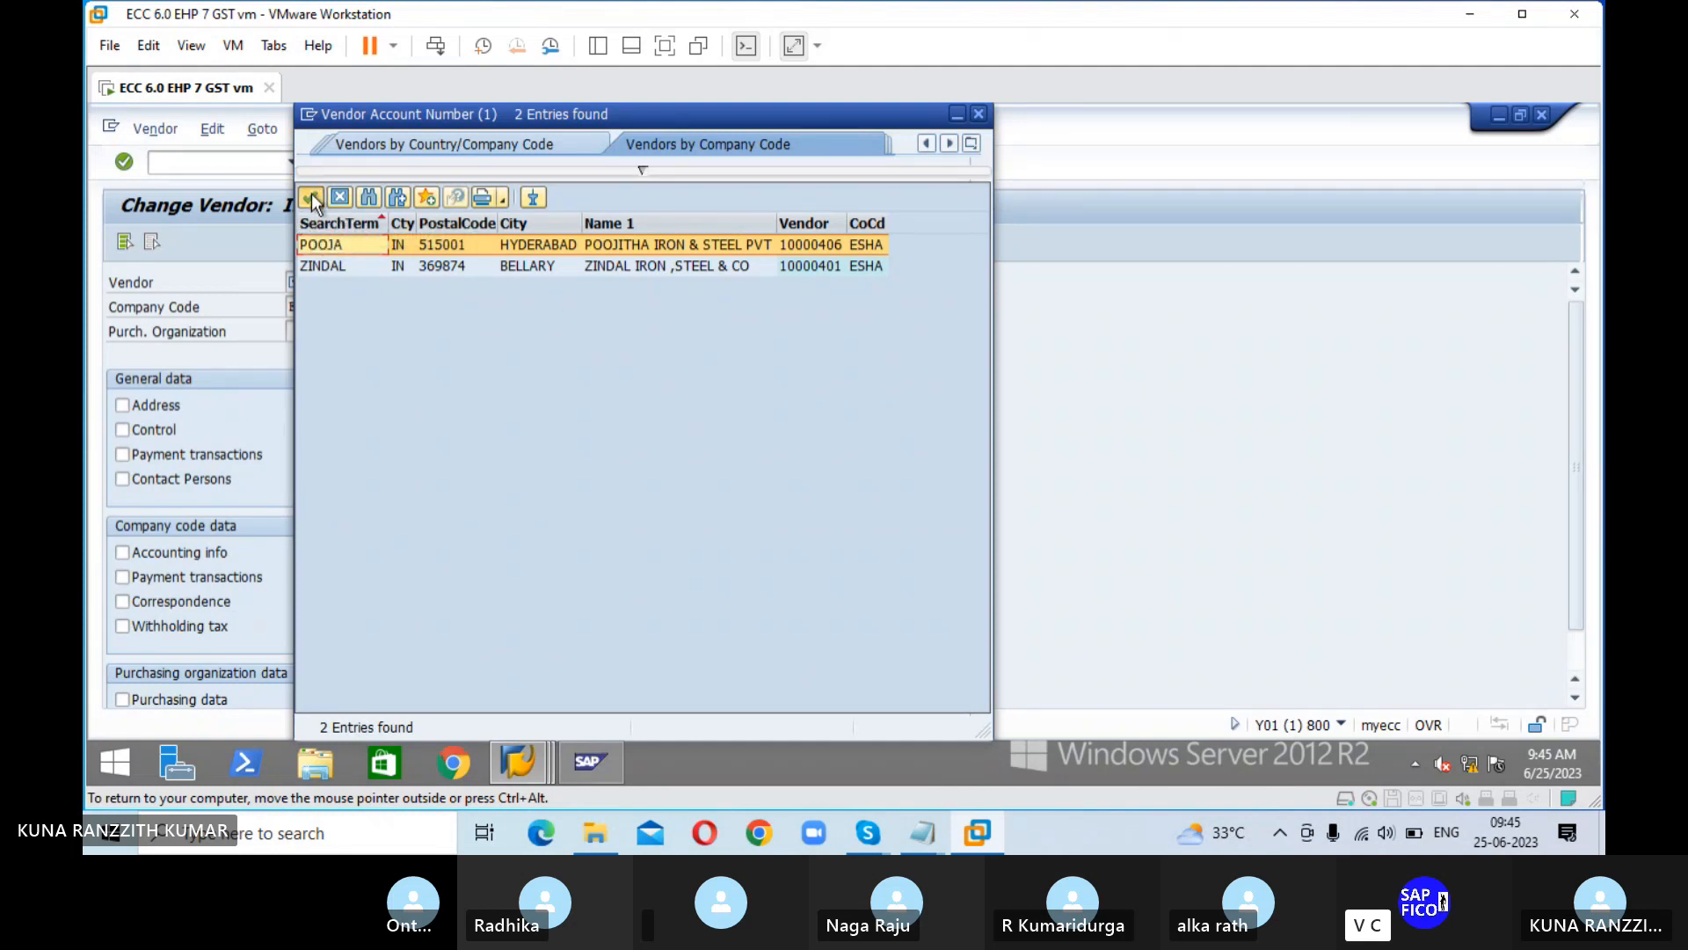
left_click(313, 197)
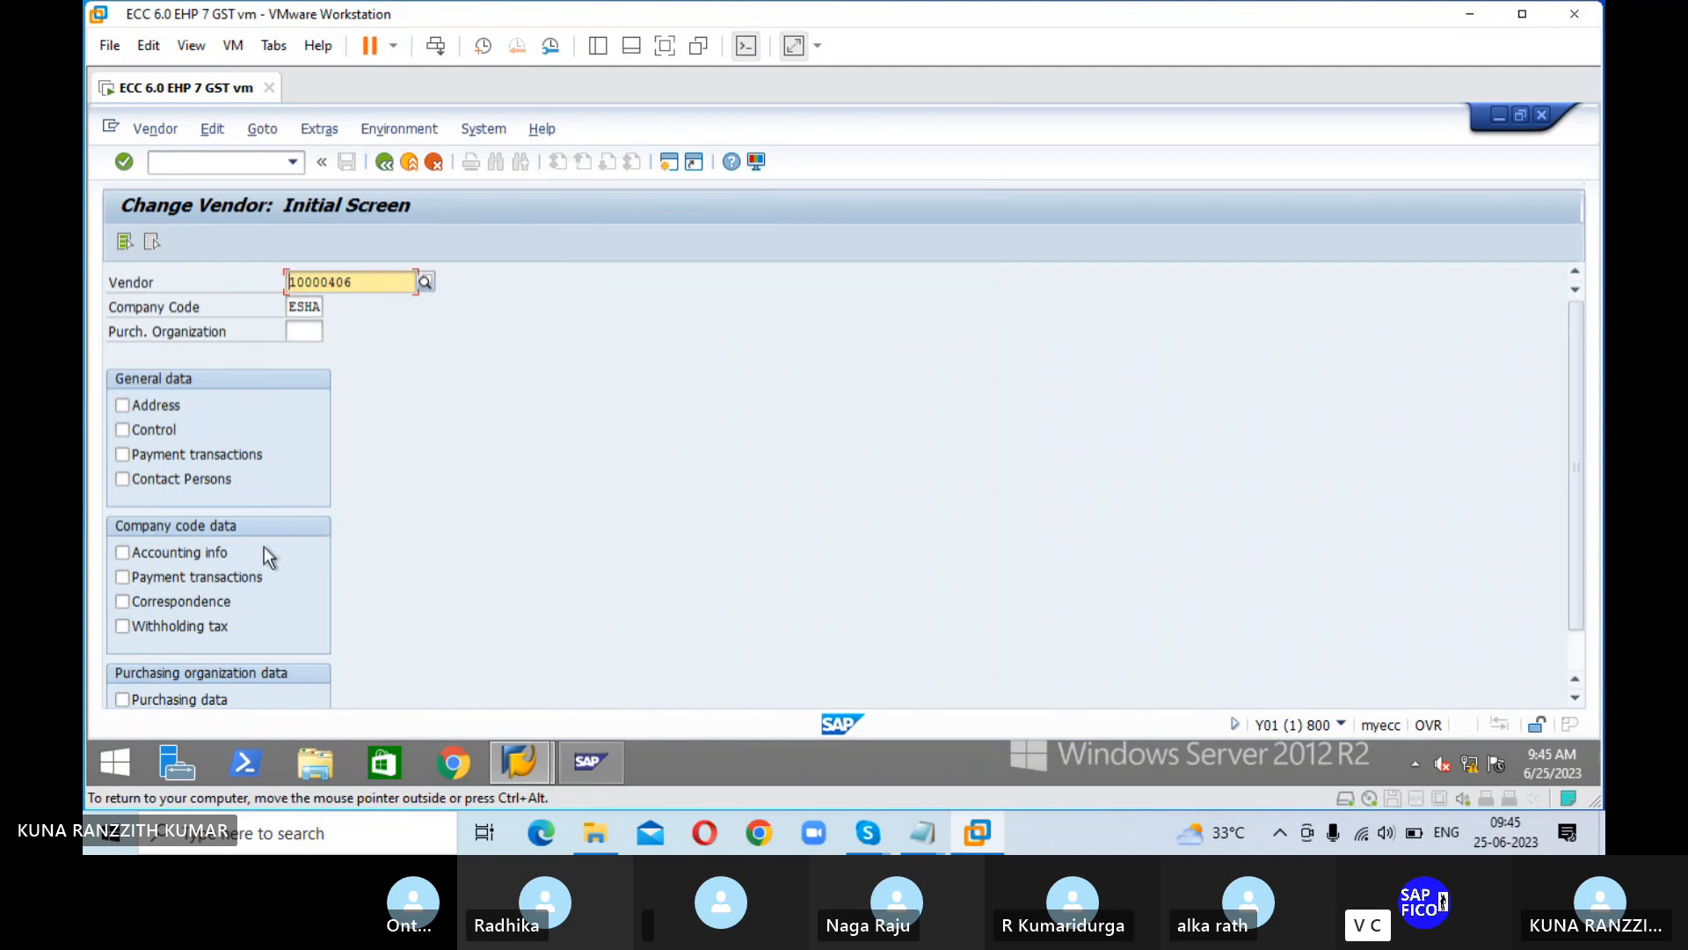
left_click(221, 579)
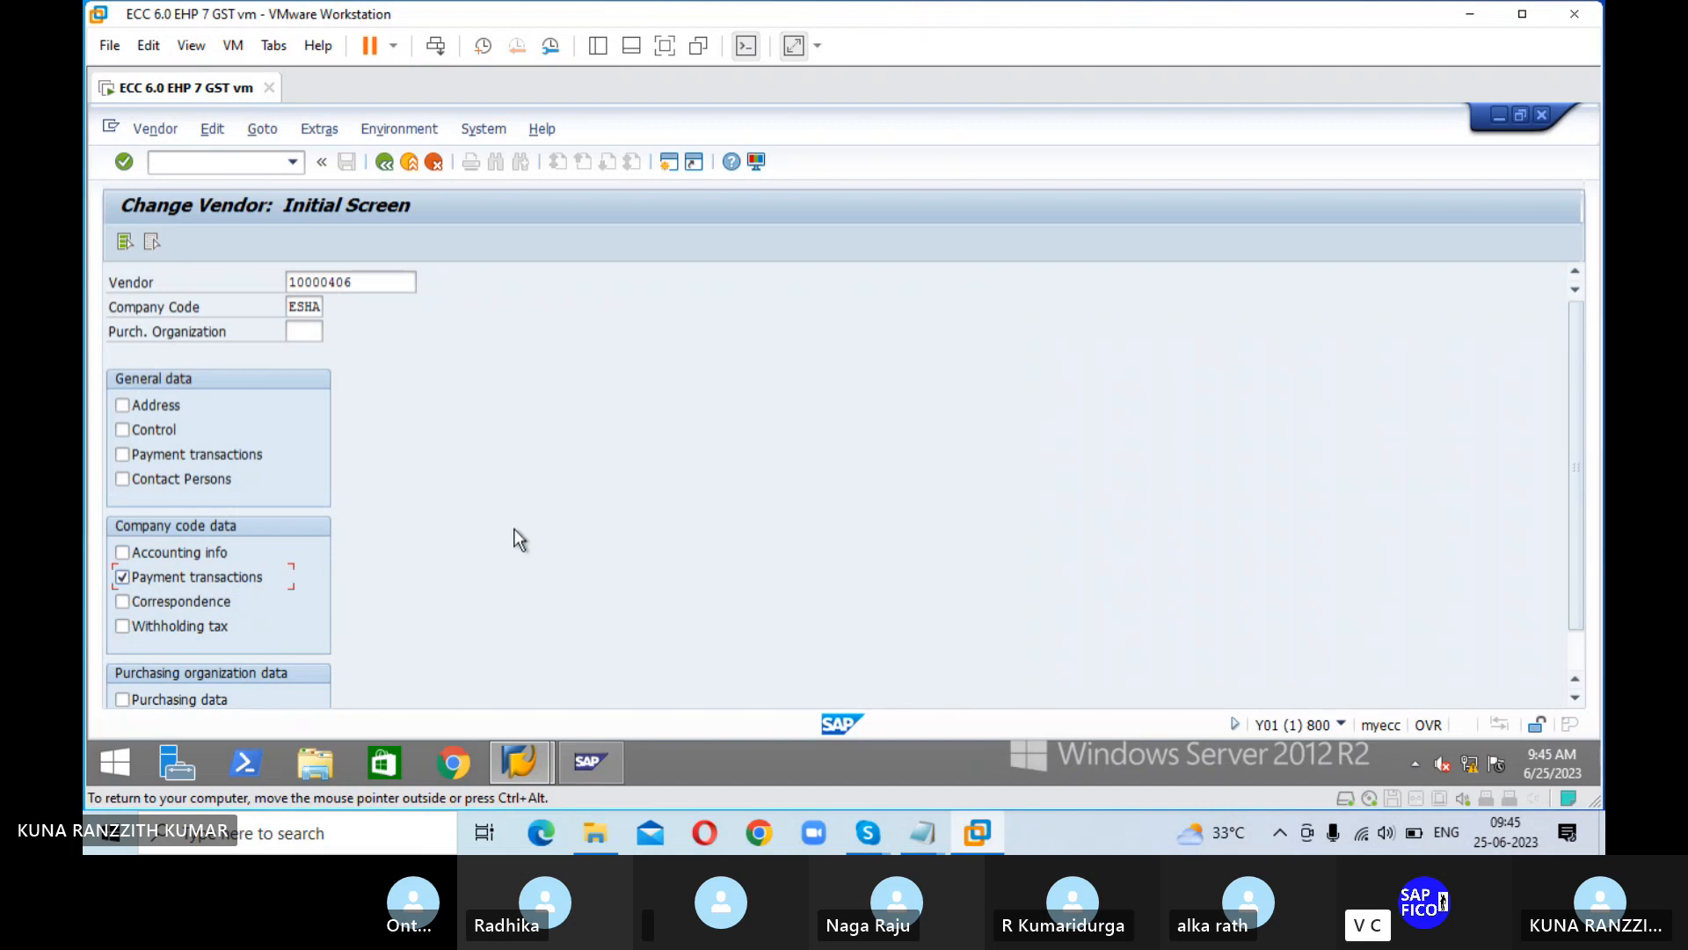
key("Return")
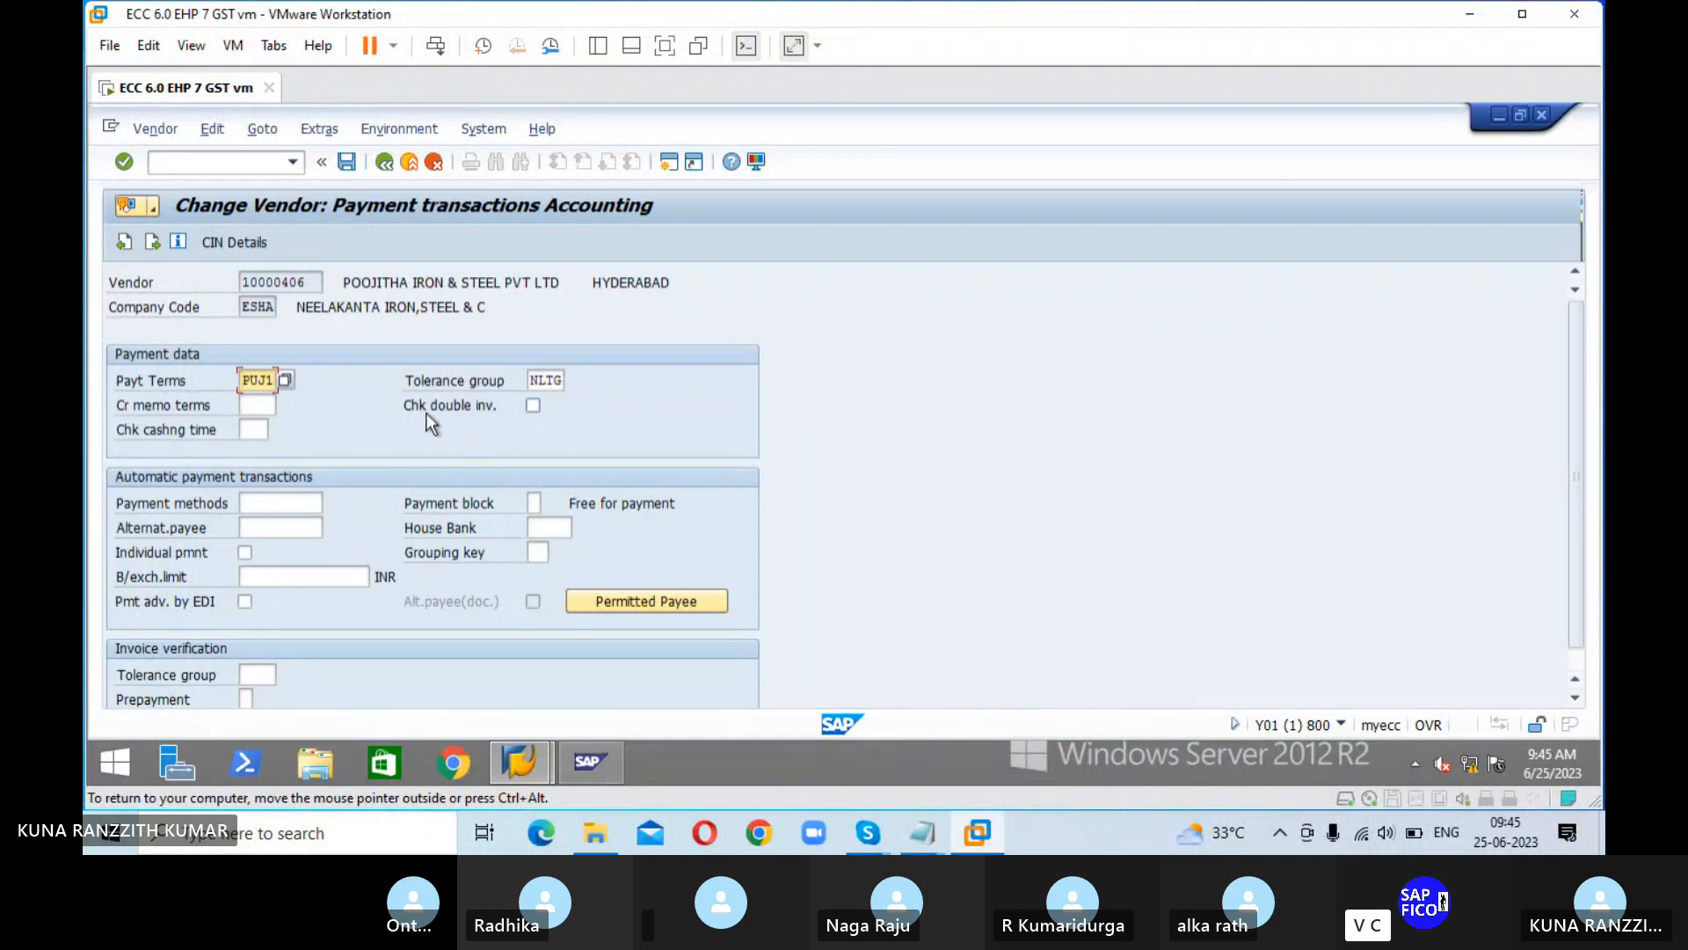
Step: Find SOIP in the terms of payment list, assign it as the vendor's payment terms and save the vendor
left_click(286, 380)
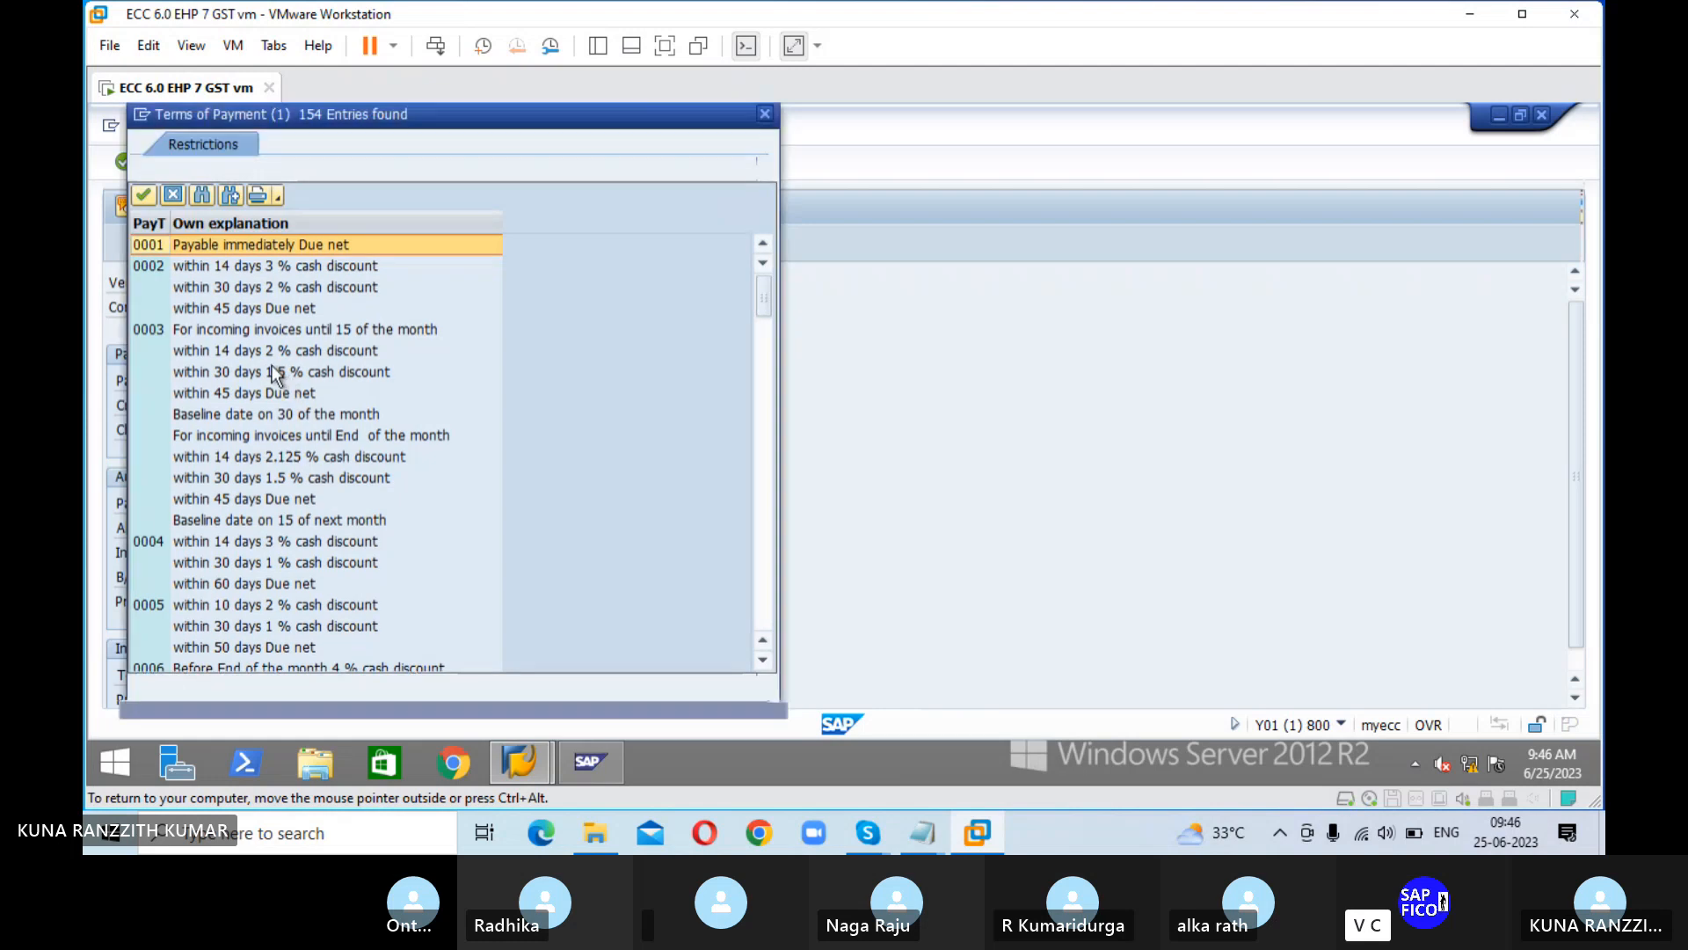
scroll(266, 325, "down", 10)
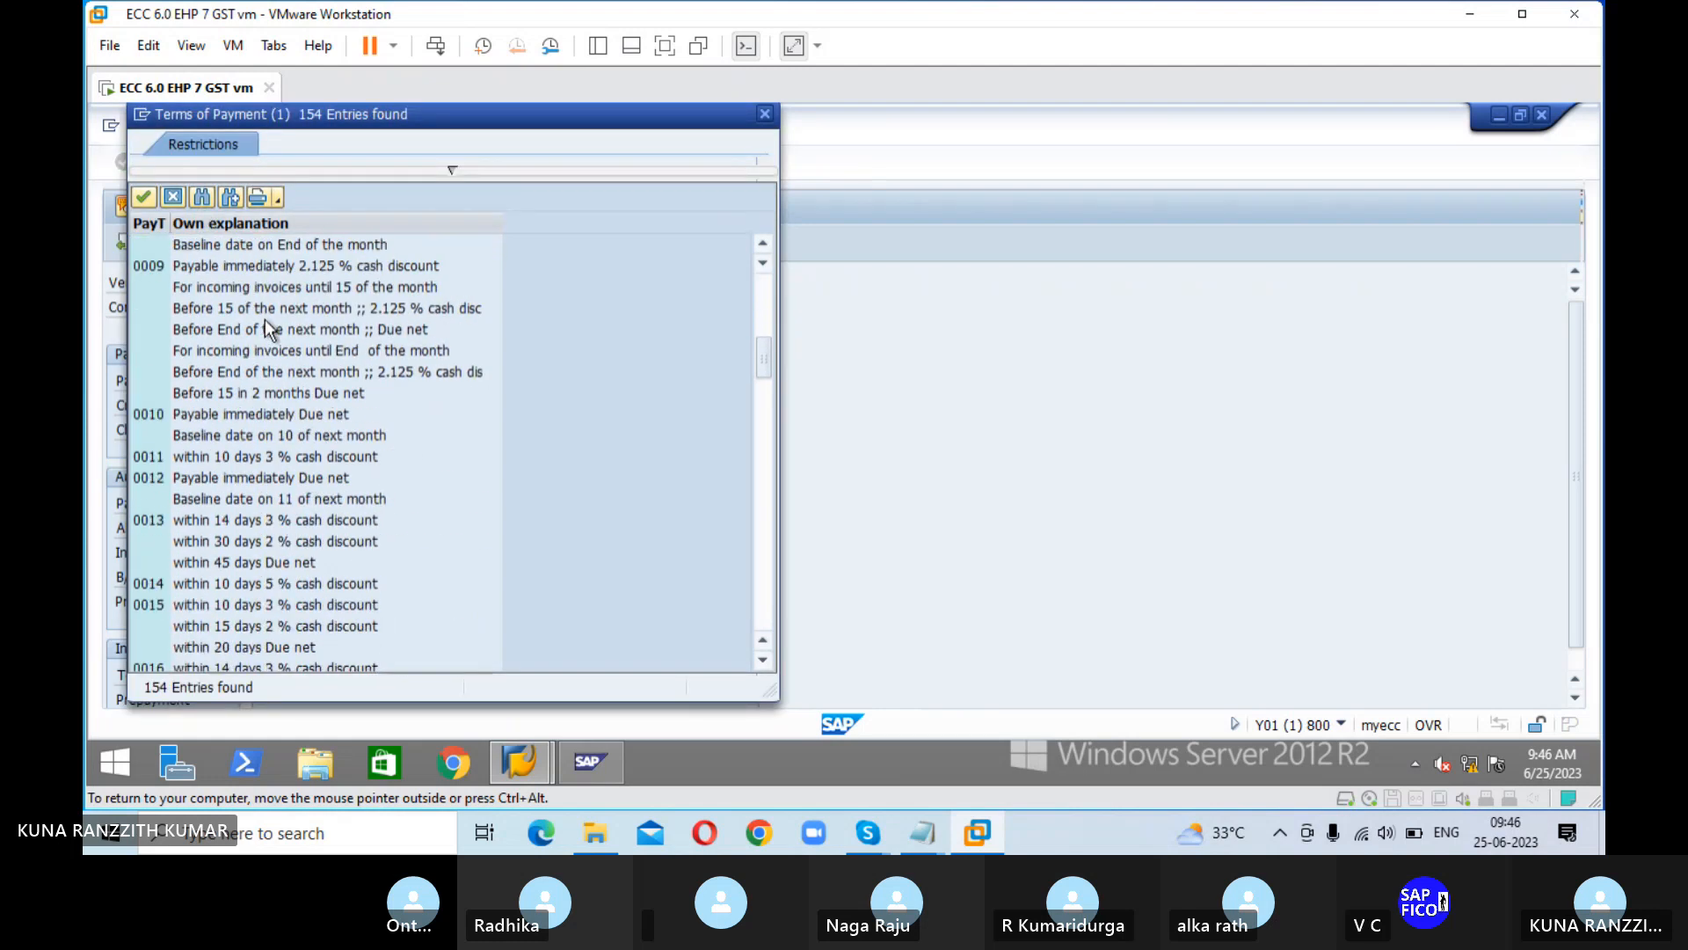
scroll(260, 395, "down", 10)
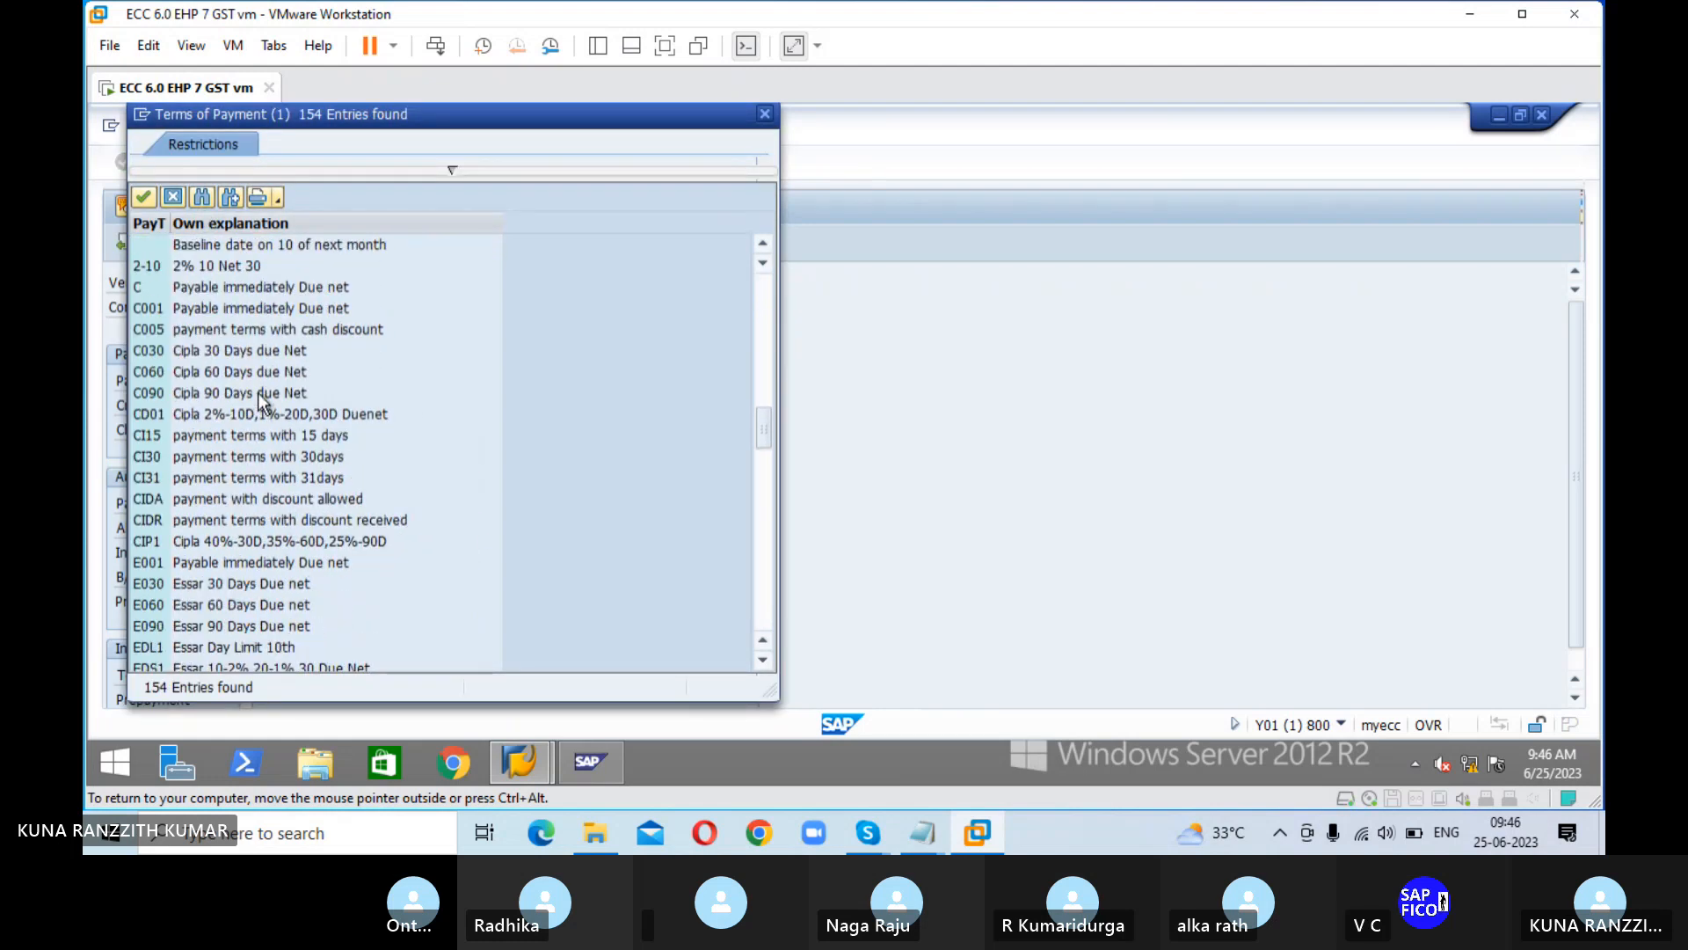
scroll(266, 401, "down", 10)
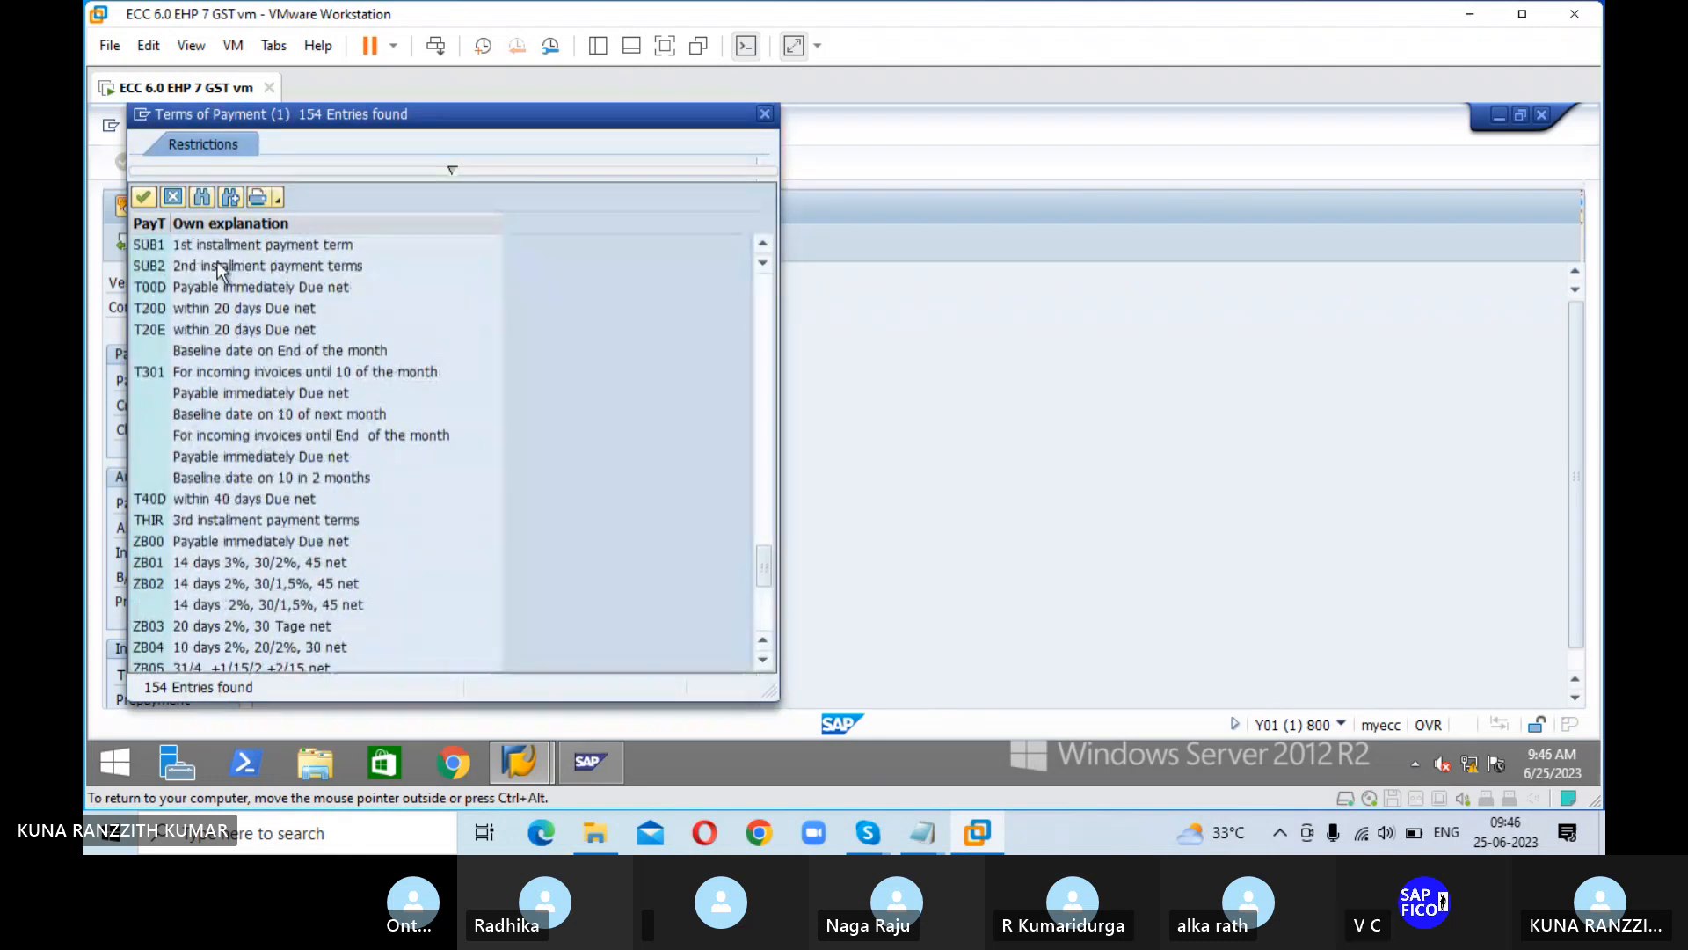
left_click(203, 195)
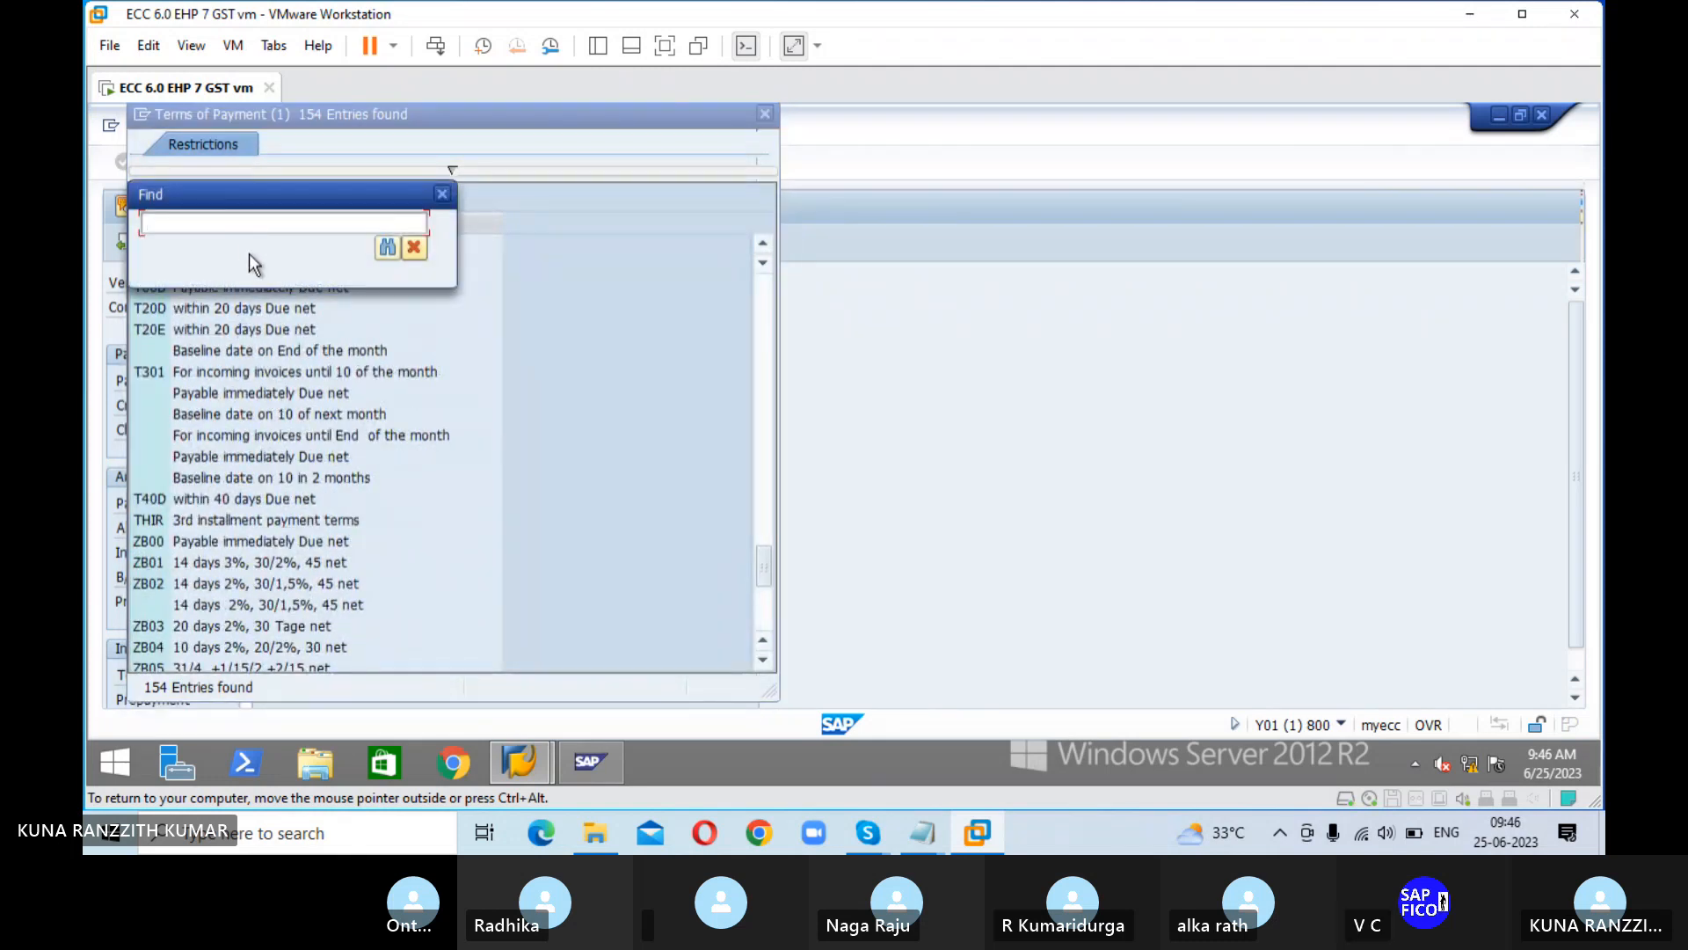
type("SOIP")
key("Return")
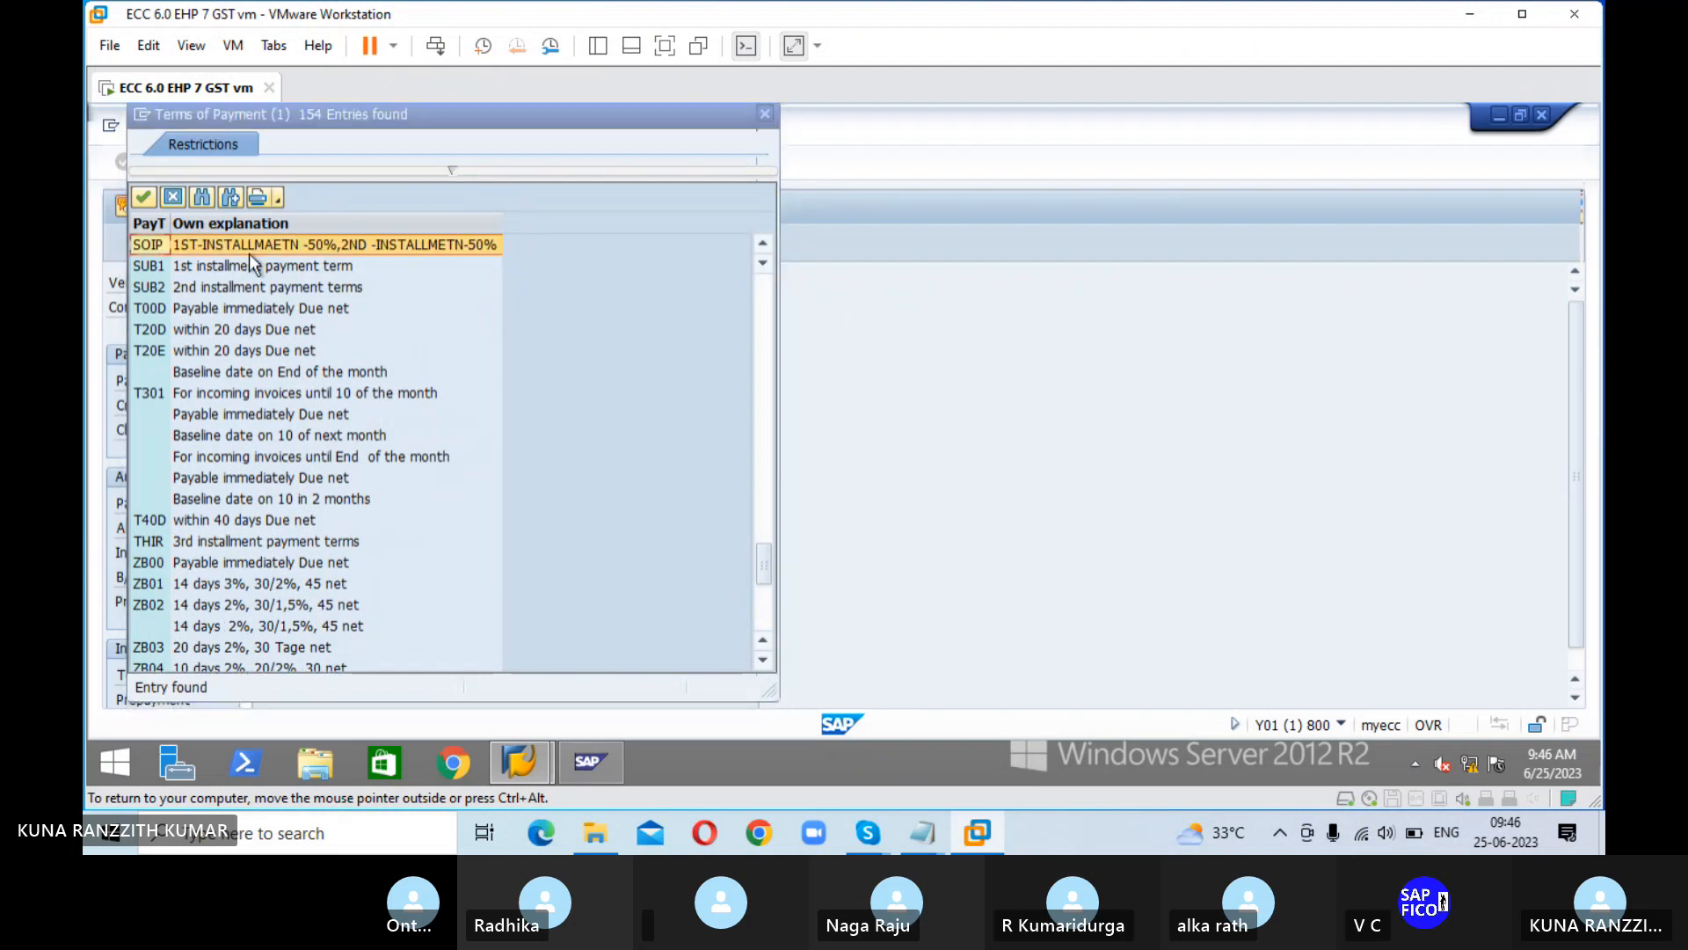
left_click(144, 195)
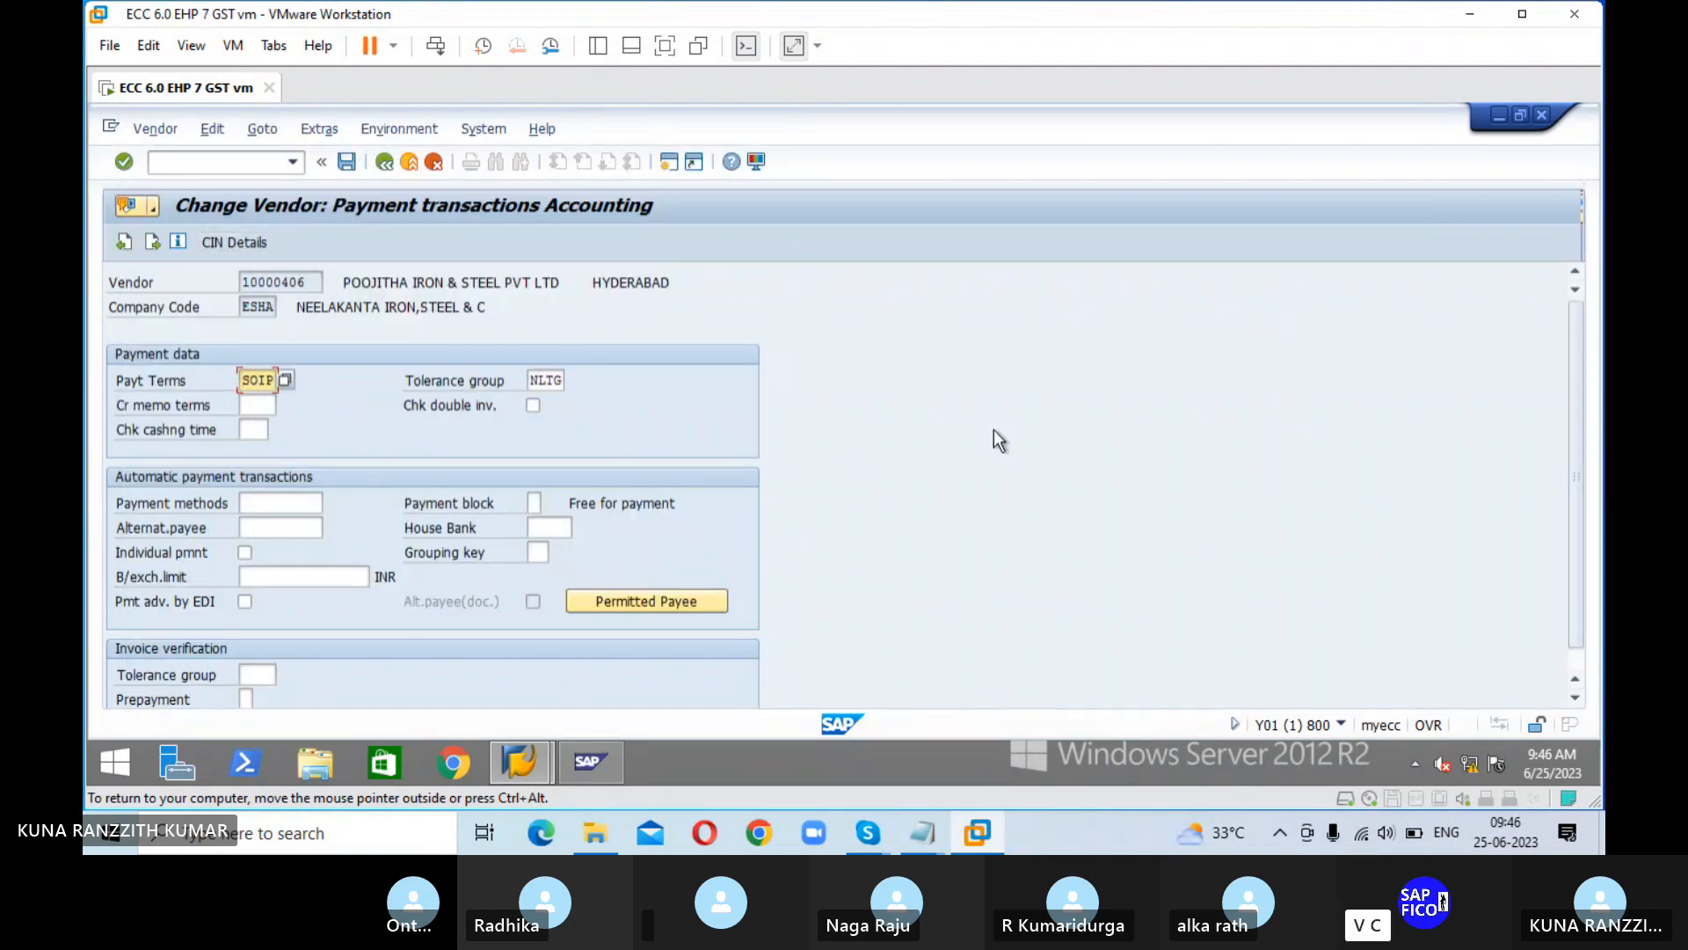
left_click(348, 162)
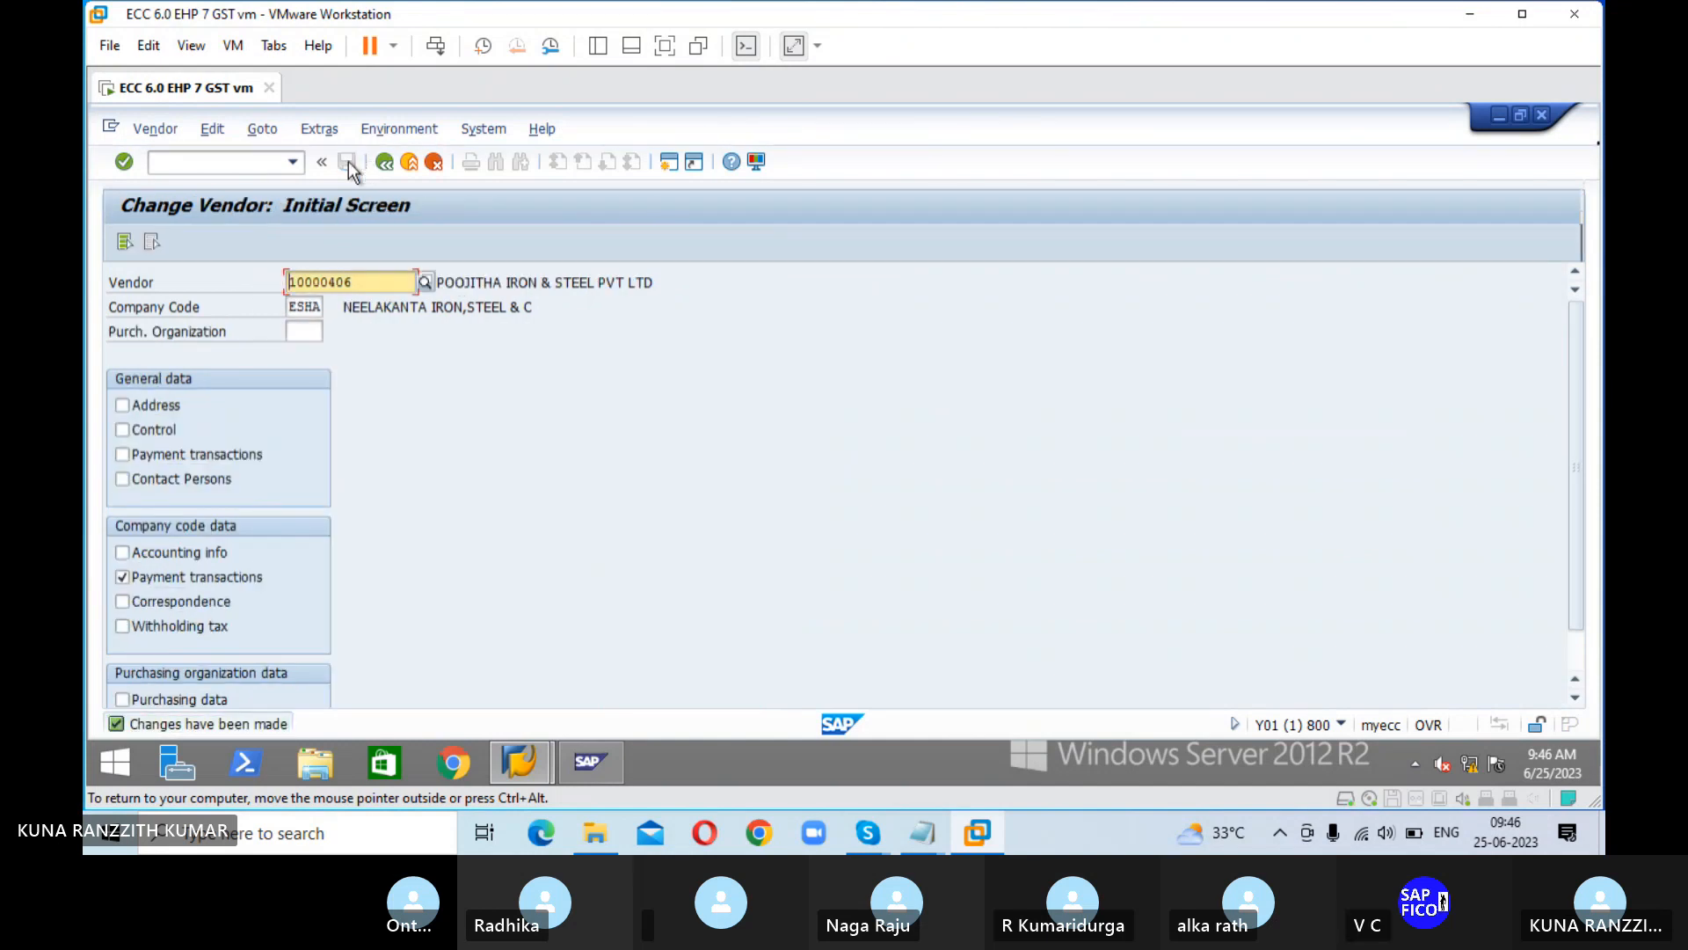
Step: Check the configuration steps in the Skype image, return to the SAP virtual machine and go to the vendor invoice entry transaction
left_click(250, 165)
type("/N")
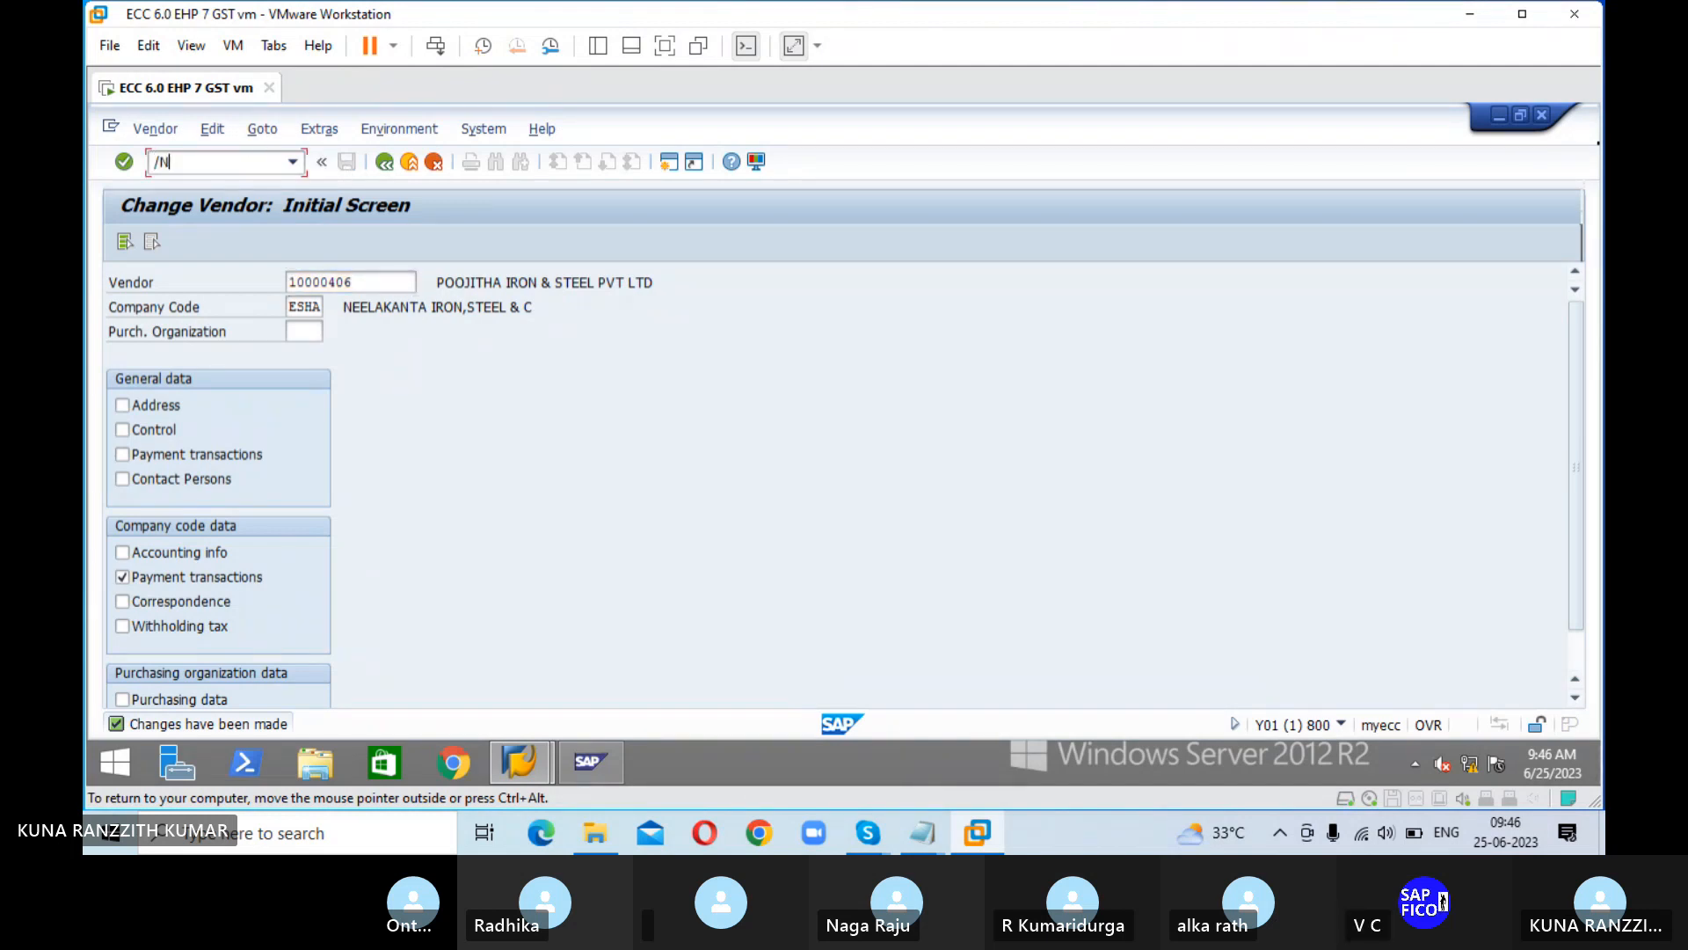
key("ctrl+alt")
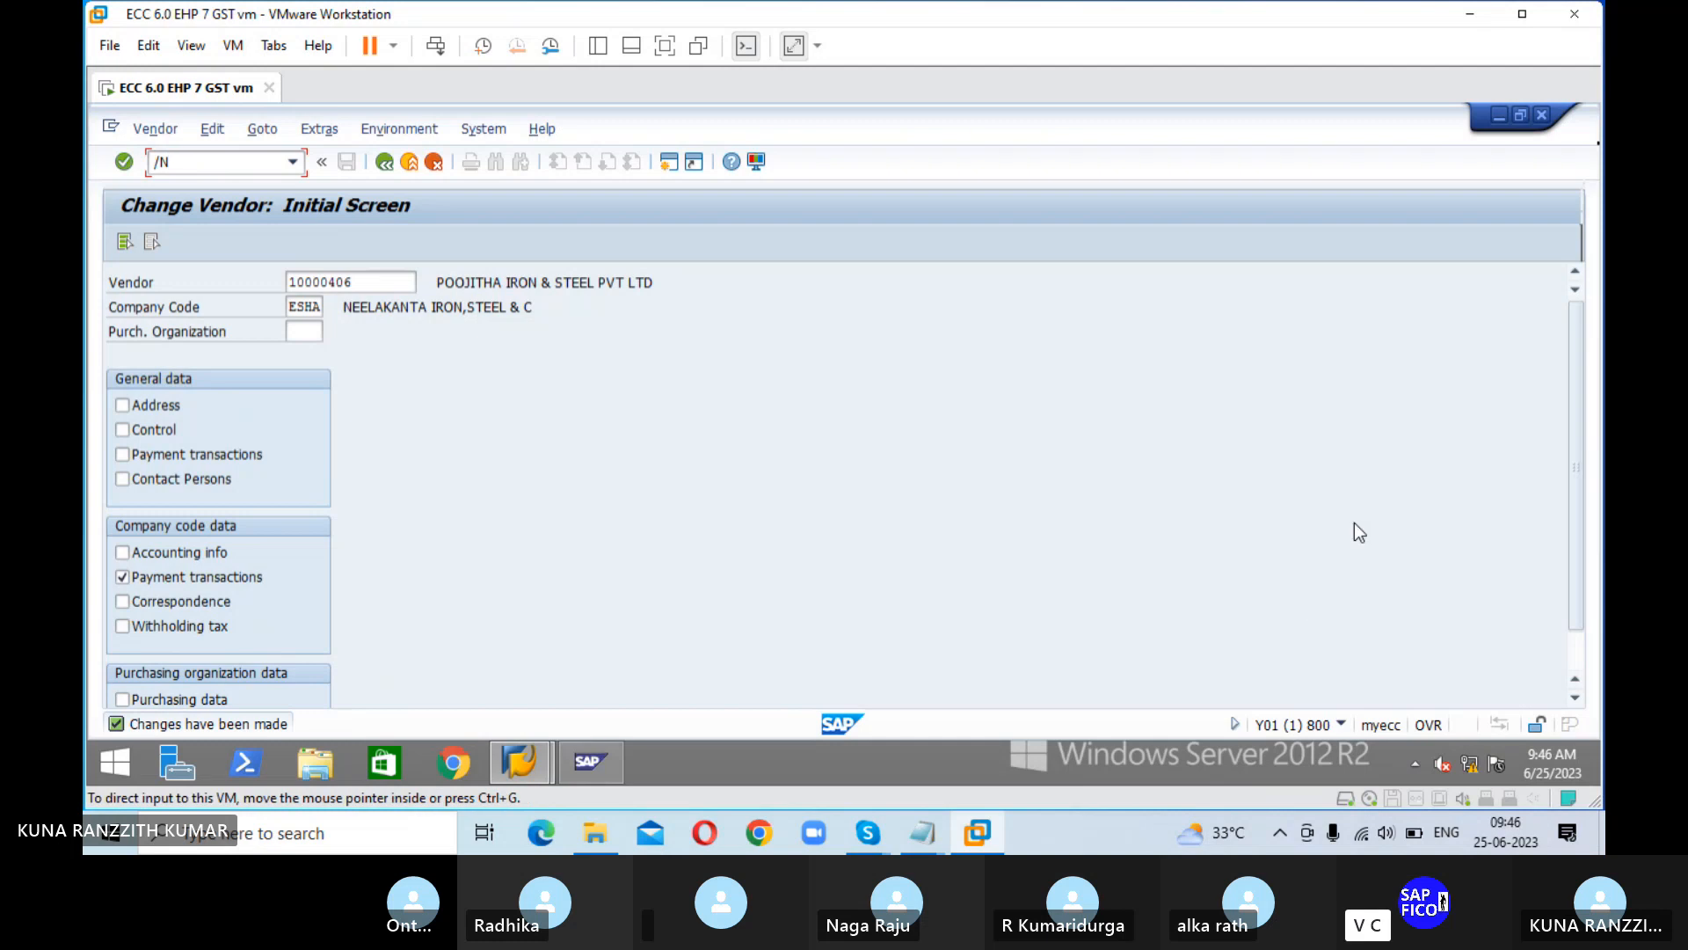
key("alt+Tab")
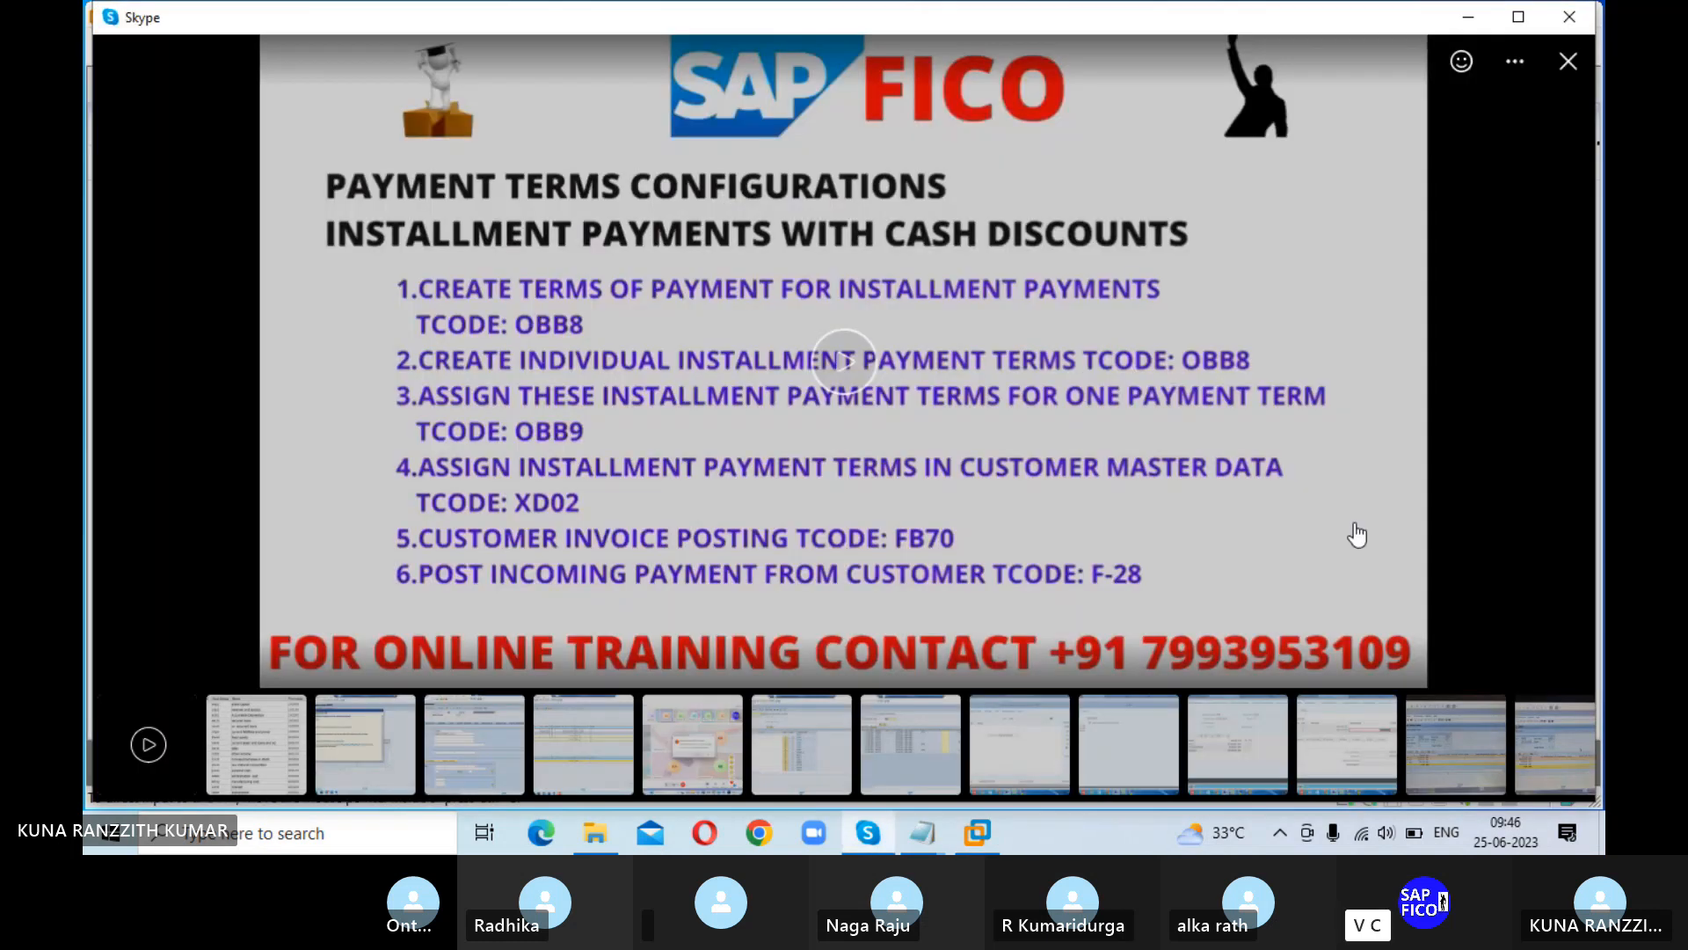
left_click(981, 839)
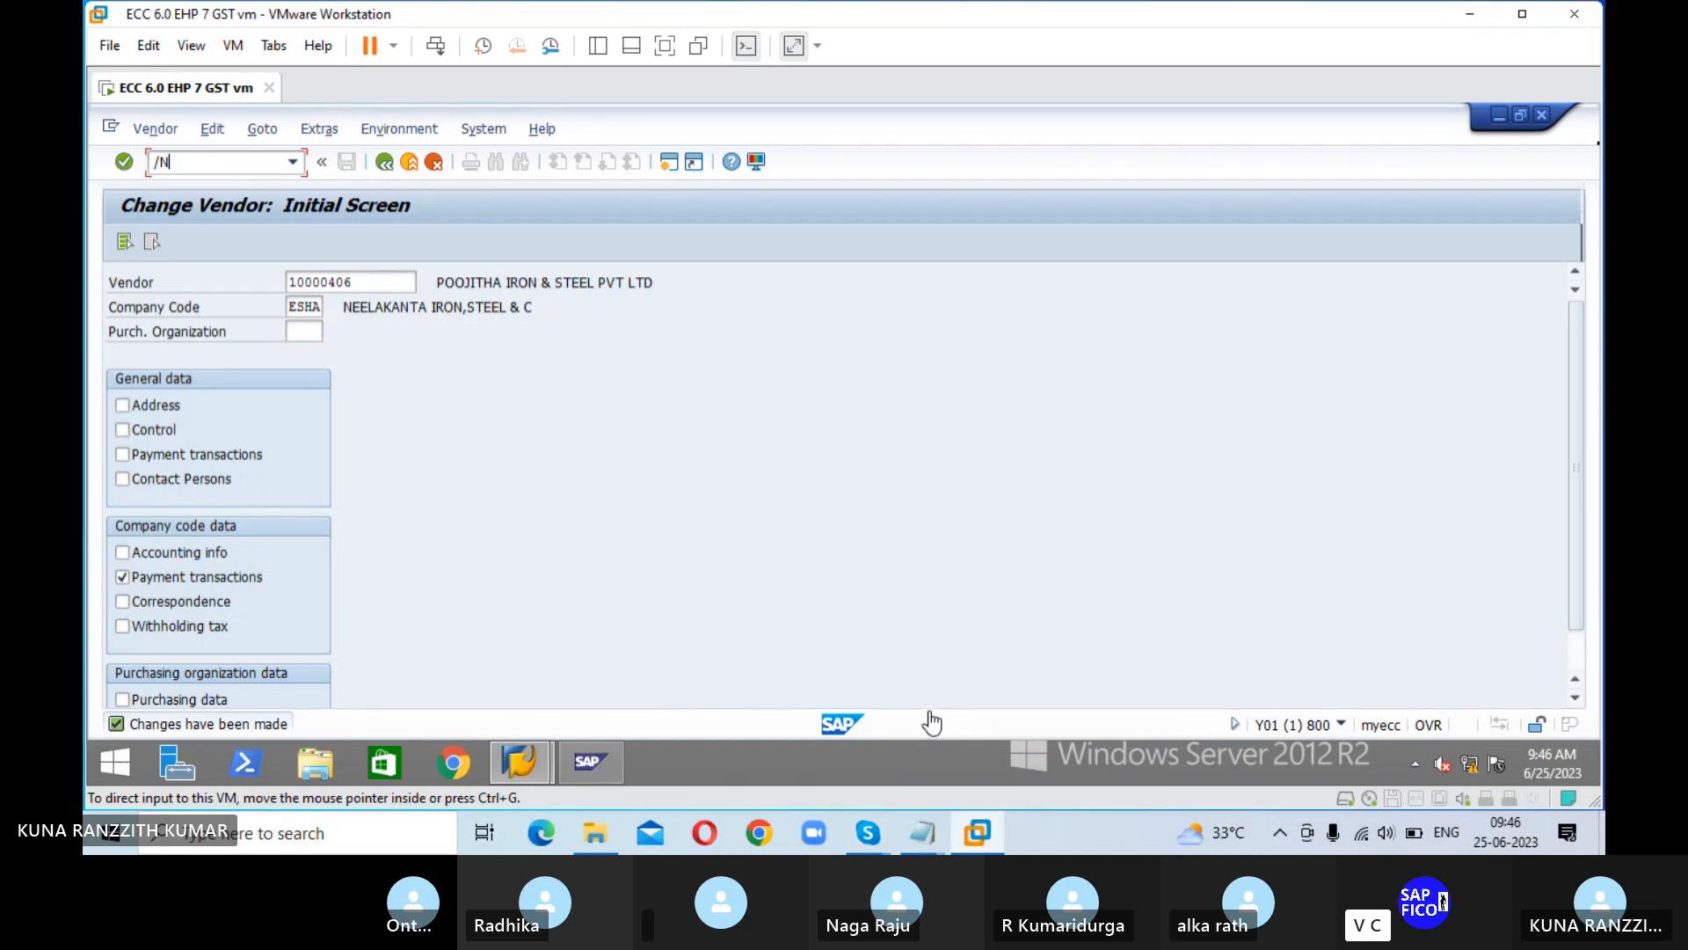
left_click(214, 166)
type("/N")
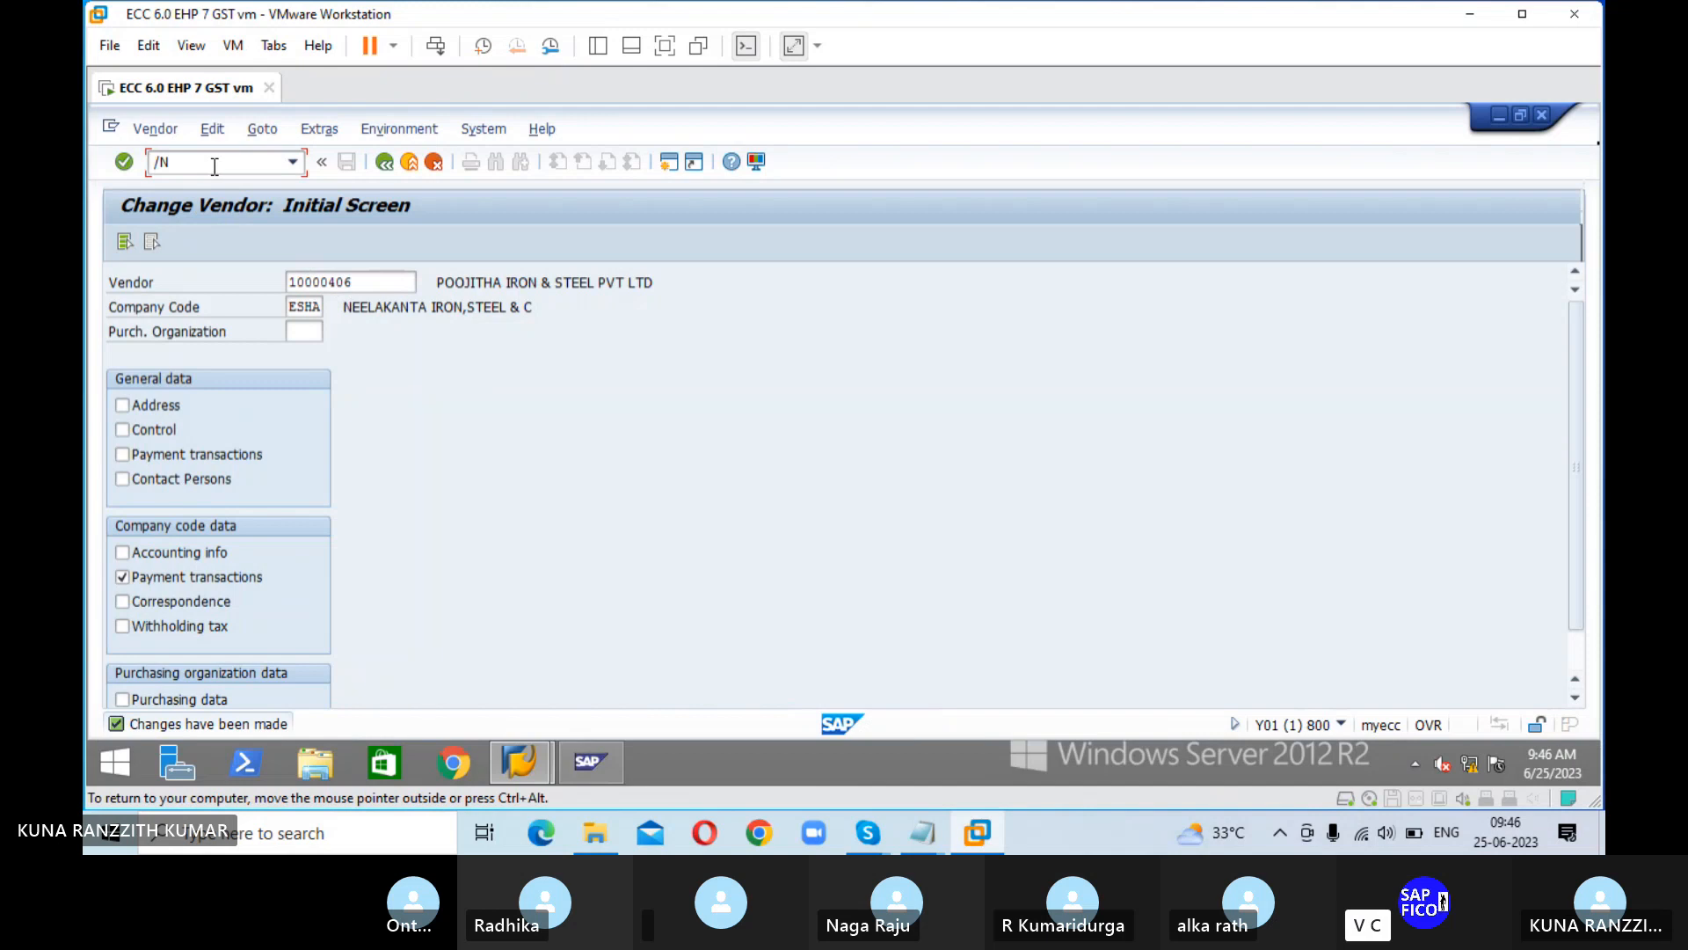
type("FB60")
key("Return")
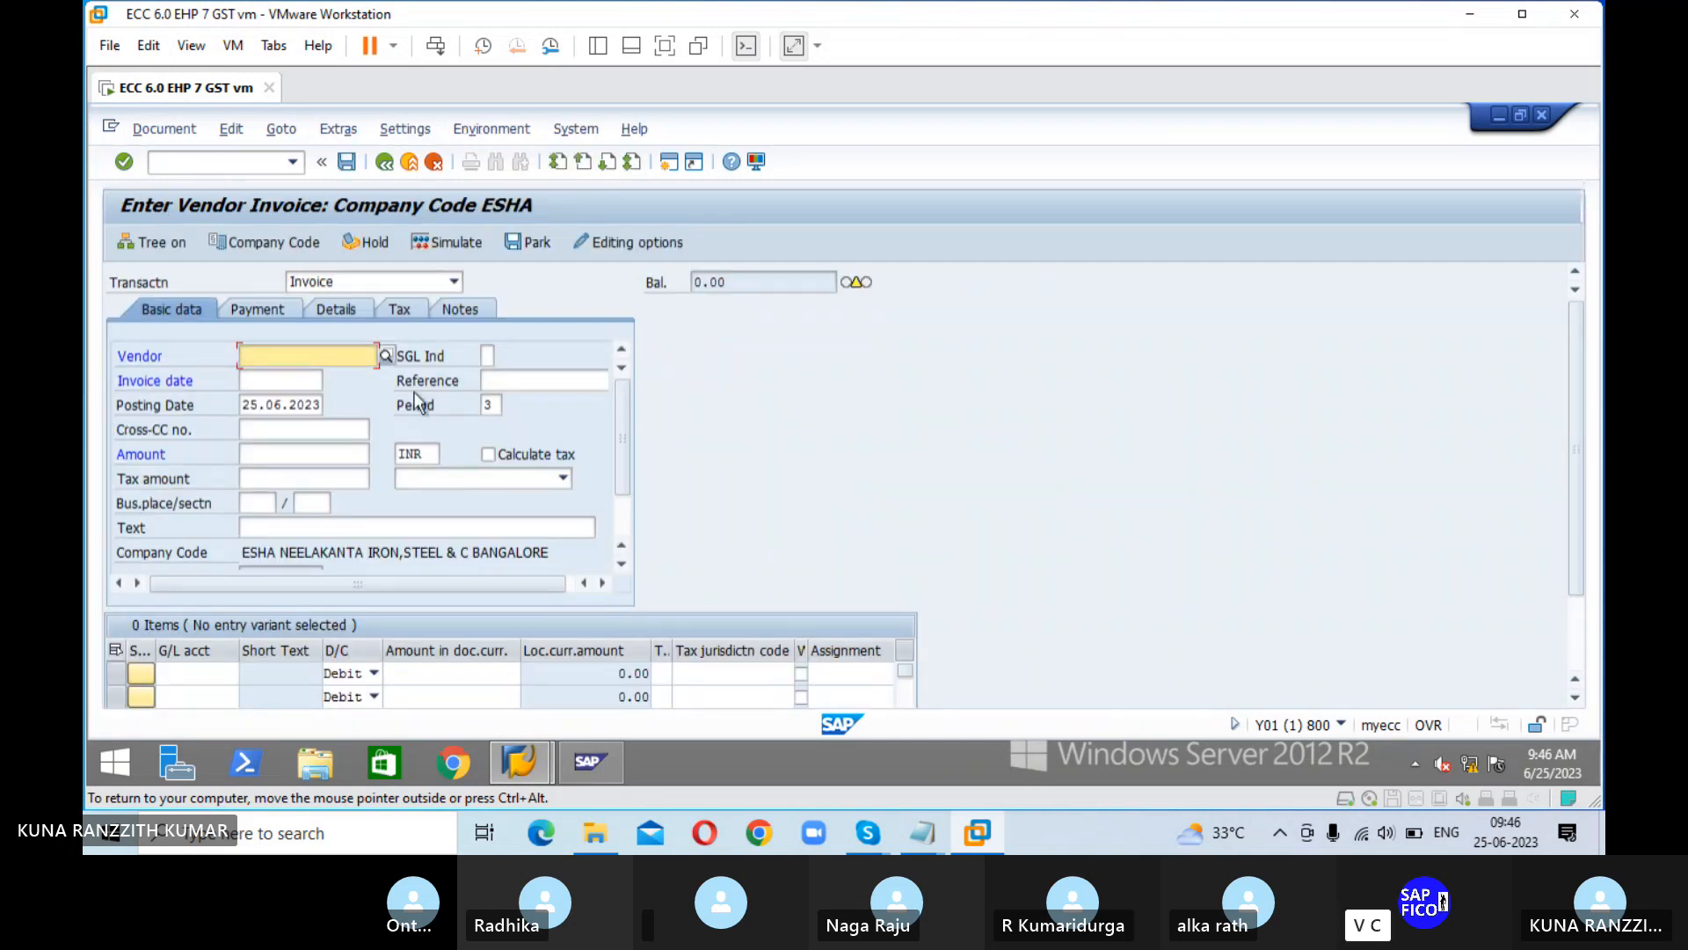
Step: Search the vendors by company code and choose POOJITHA IRON & STEEL PVT LTD as the invoice vendor
left_click(386, 356)
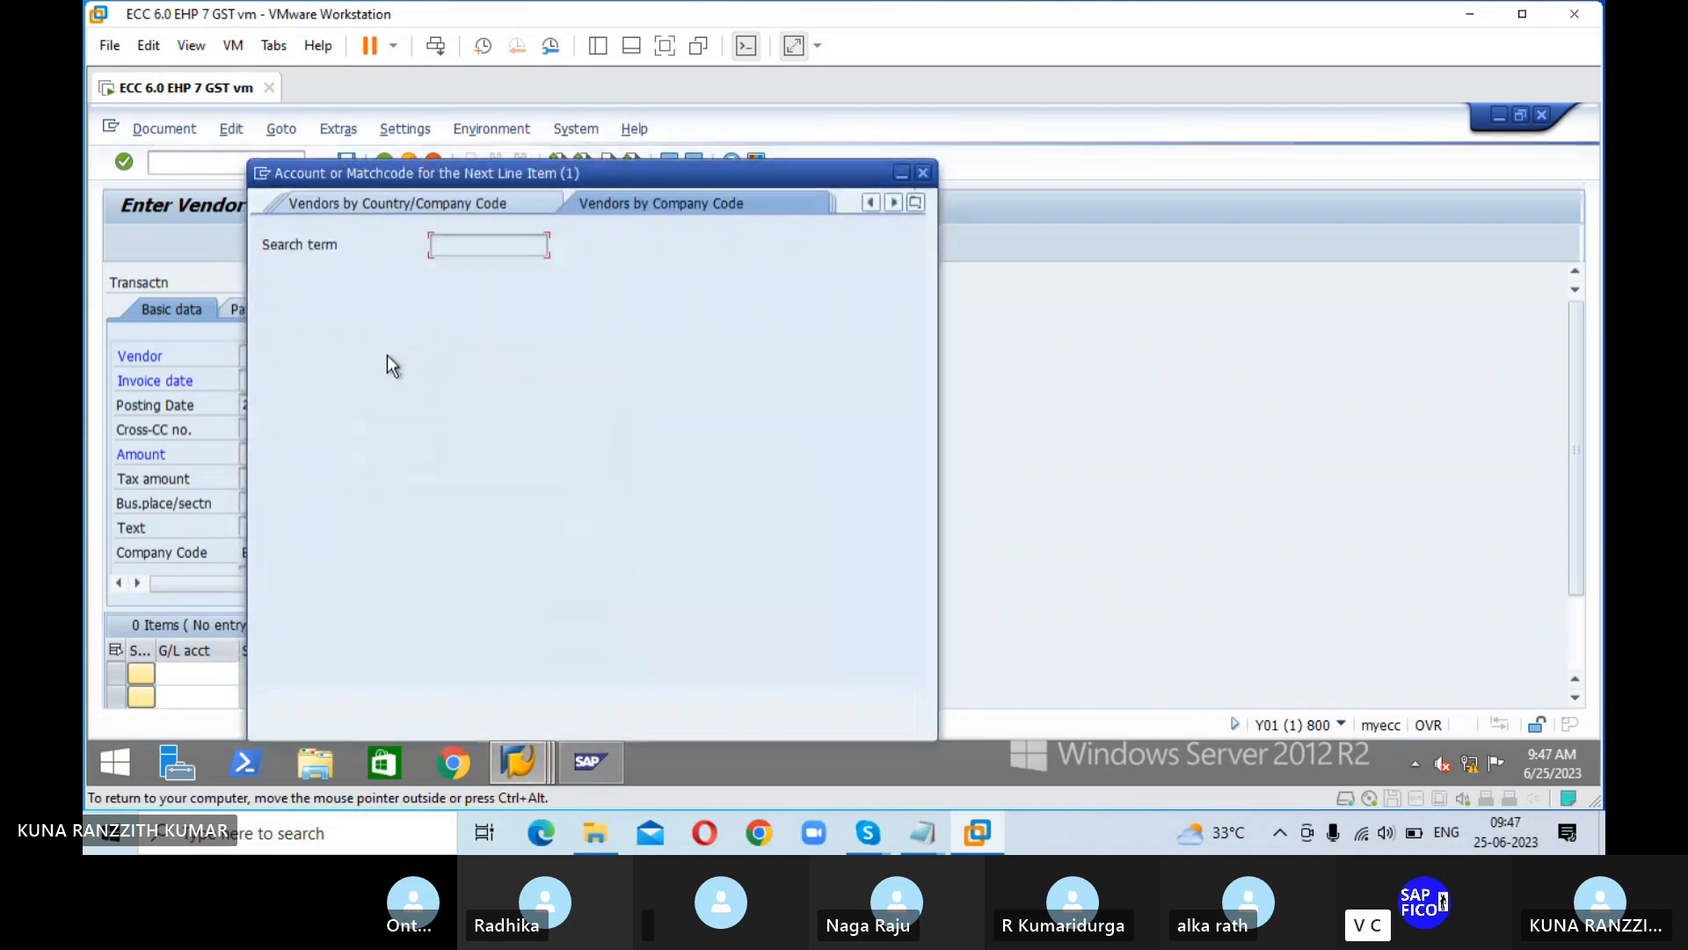
left_click(846, 703)
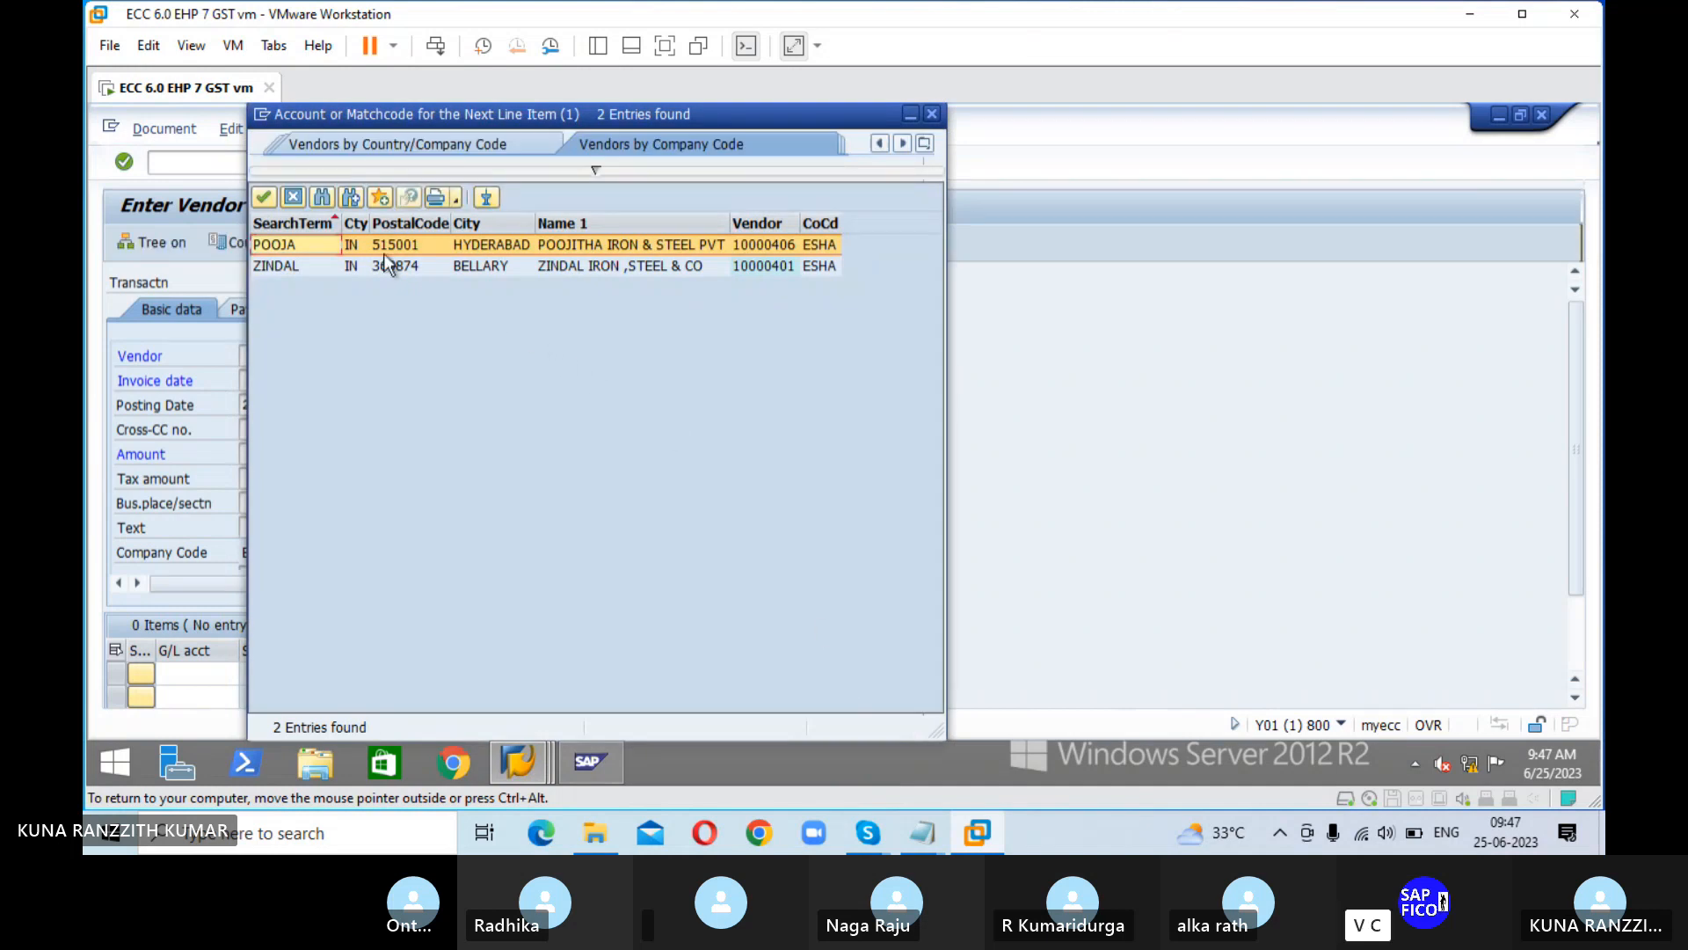
left_click(263, 196)
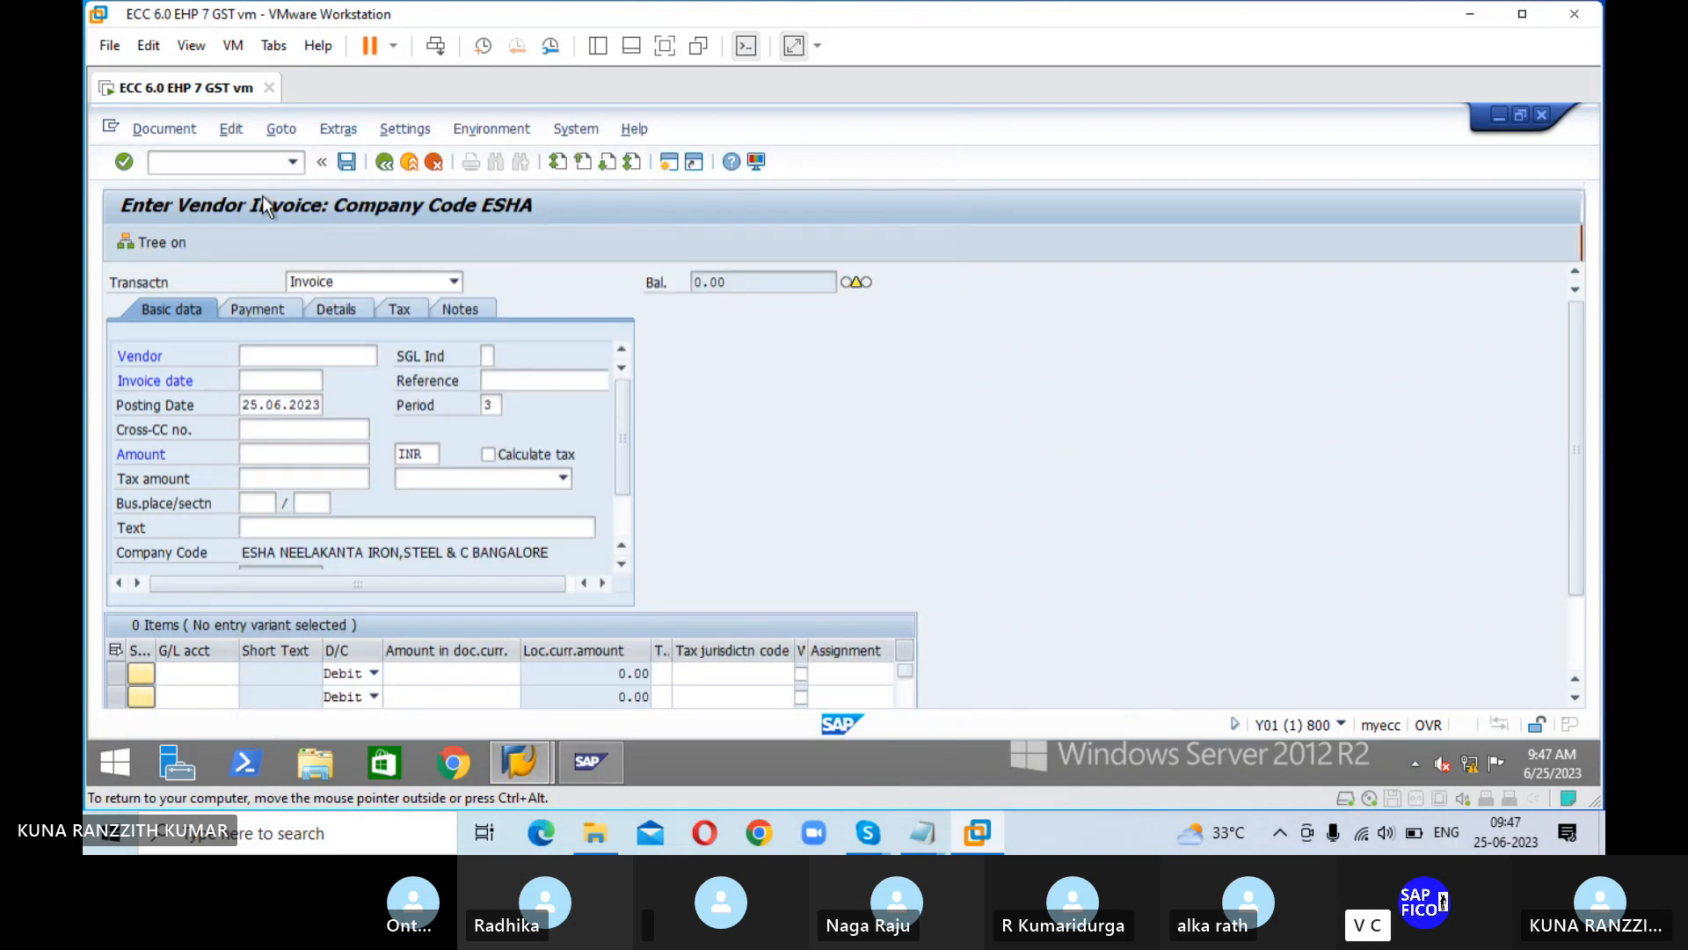
Step: Set the invoice date to 25.06.23 and the reference to VENDOR INVOICE
left_click(290, 380)
type("25.06.23")
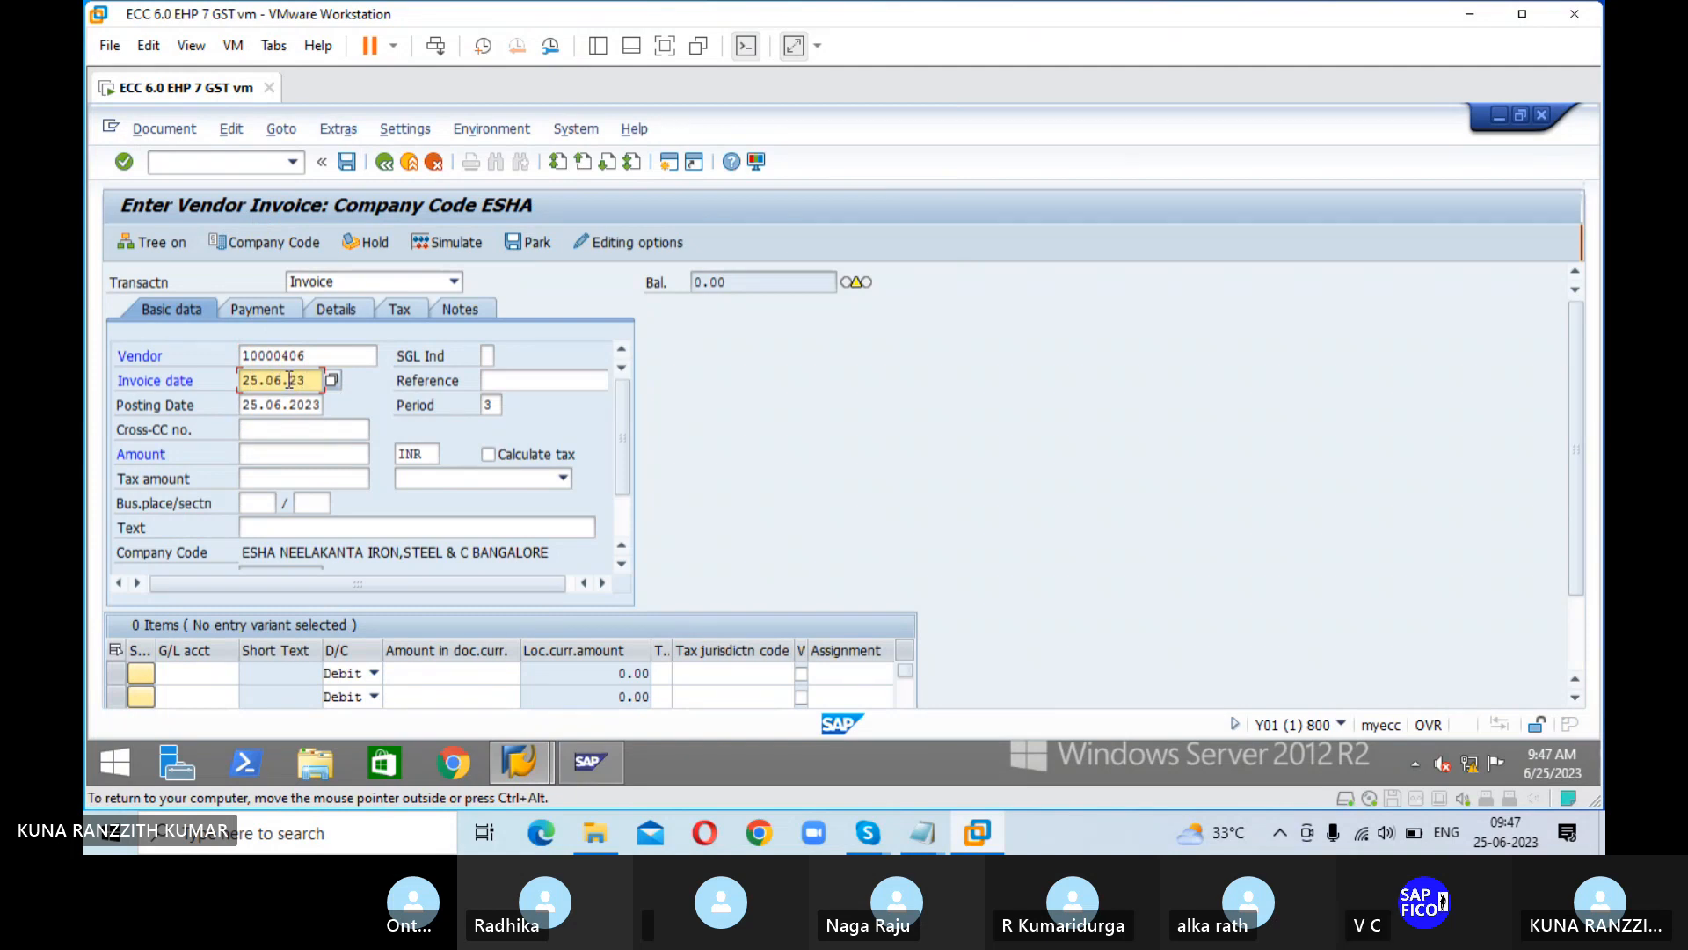
key("Tab")
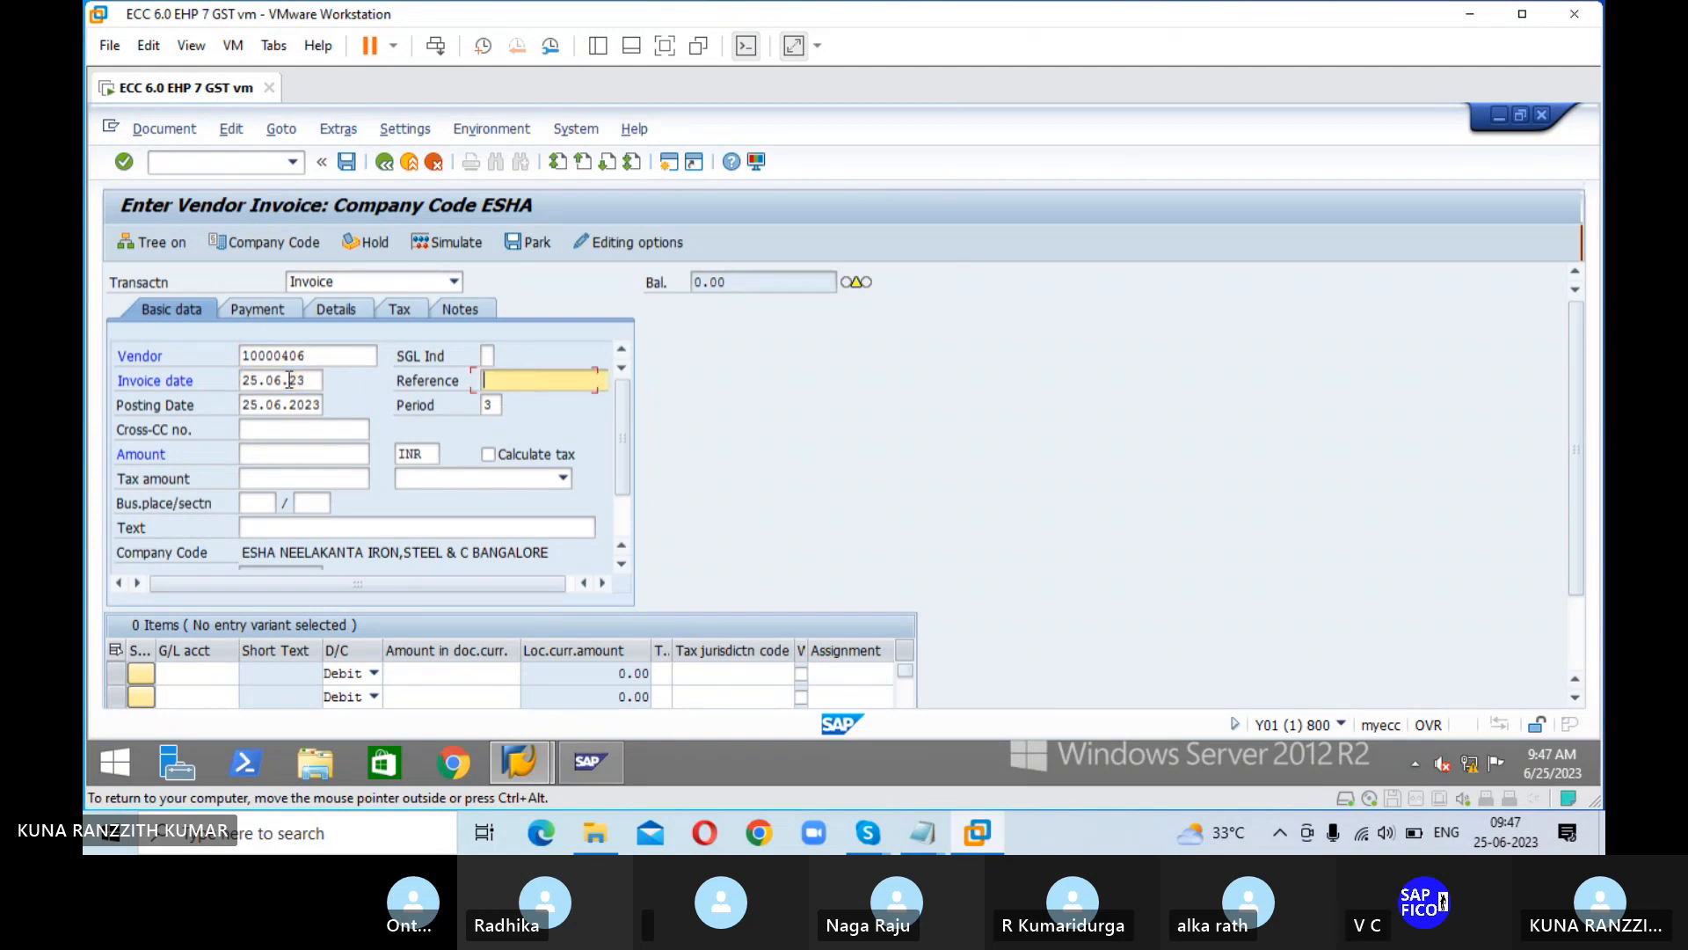
type("V")
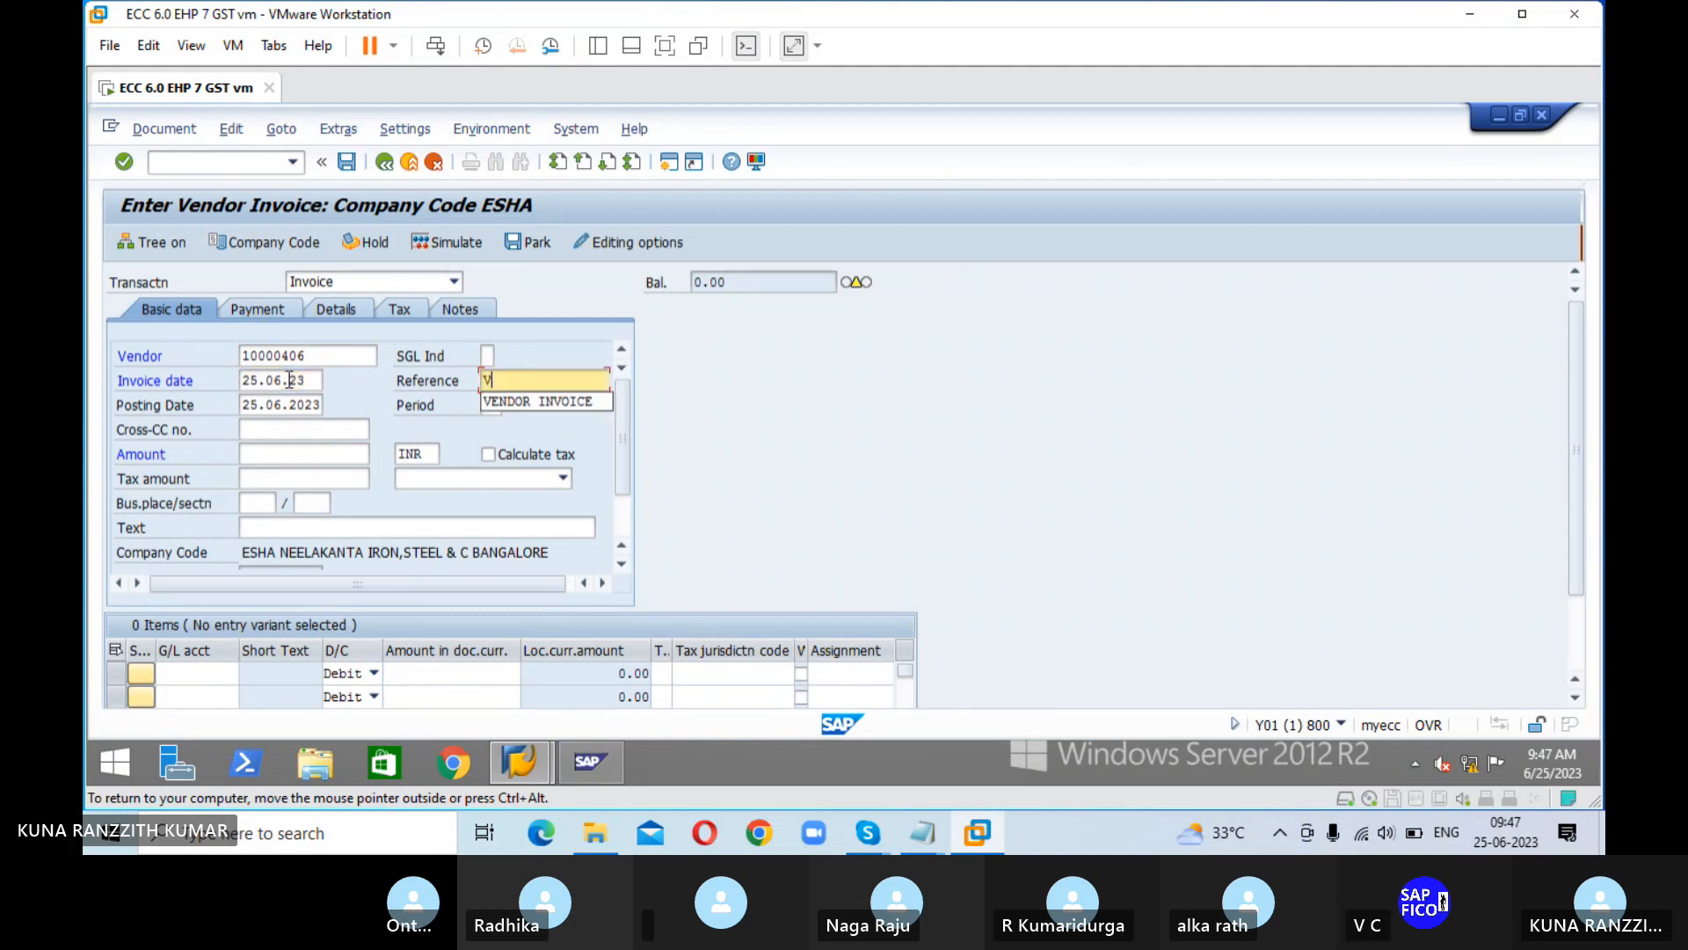
key("Down")
key("Return")
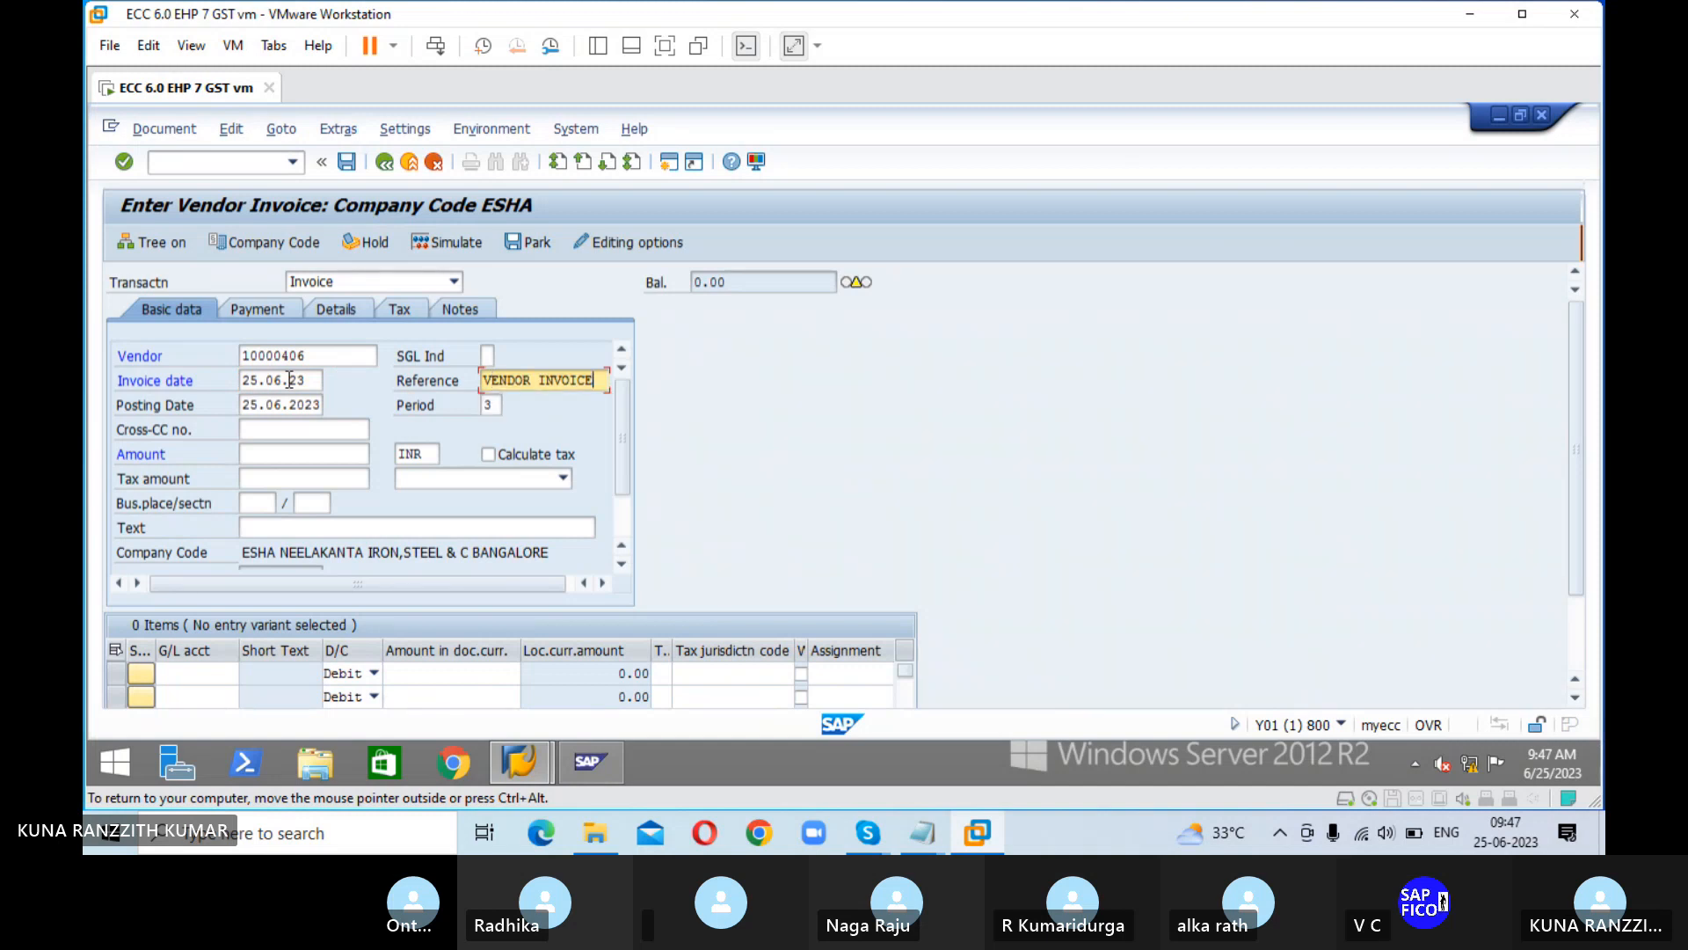
Step: Set the invoice amount to 100000 INR and the text to RAW MATERAIL PURCHASED FROM VENDOR
left_click(324, 454)
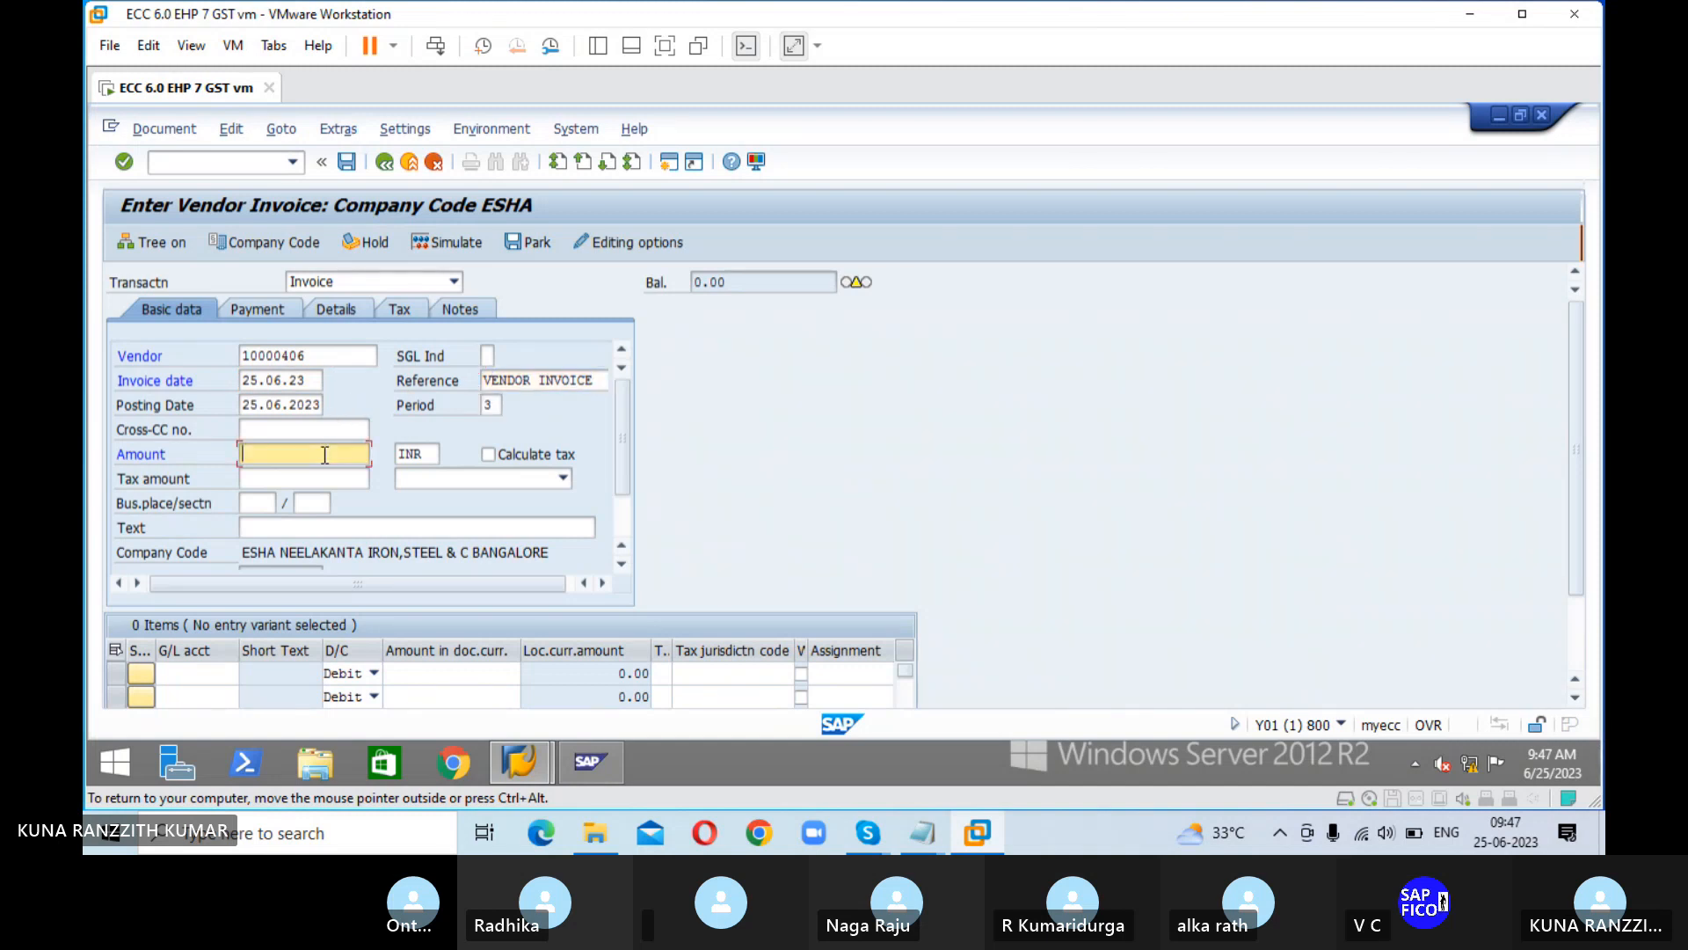
type("100000")
key("Tab")
key("Tab")
key("Tab")
key("Tab")
key("Tab")
key("Tab")
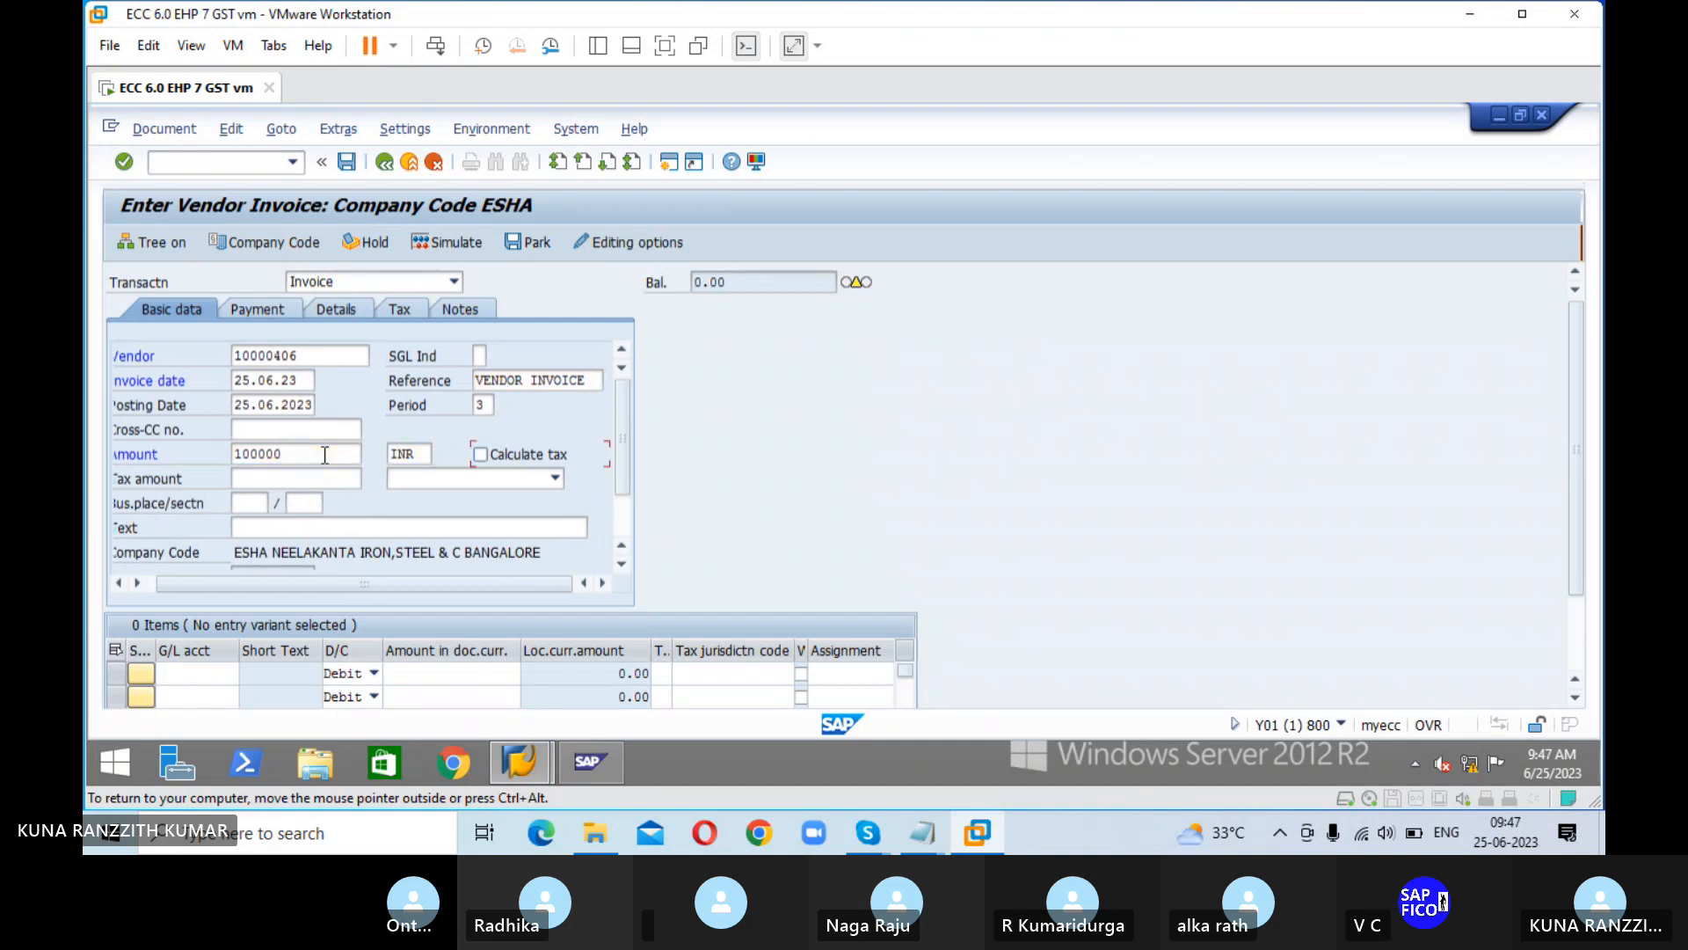
key("Tab")
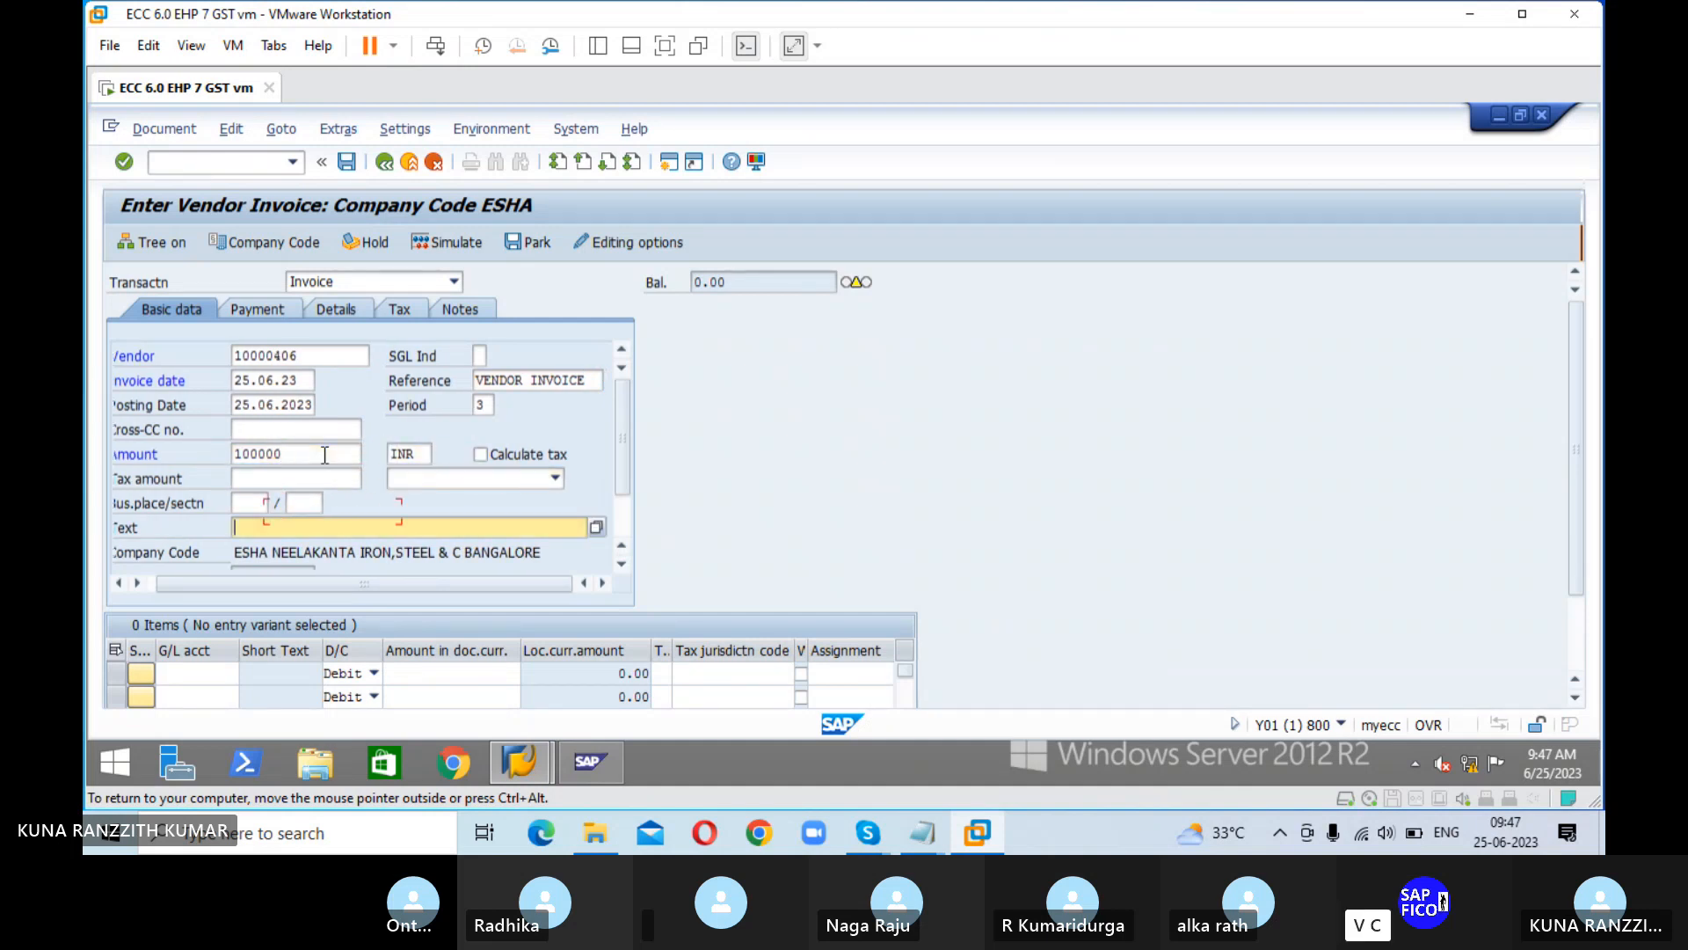
type("R")
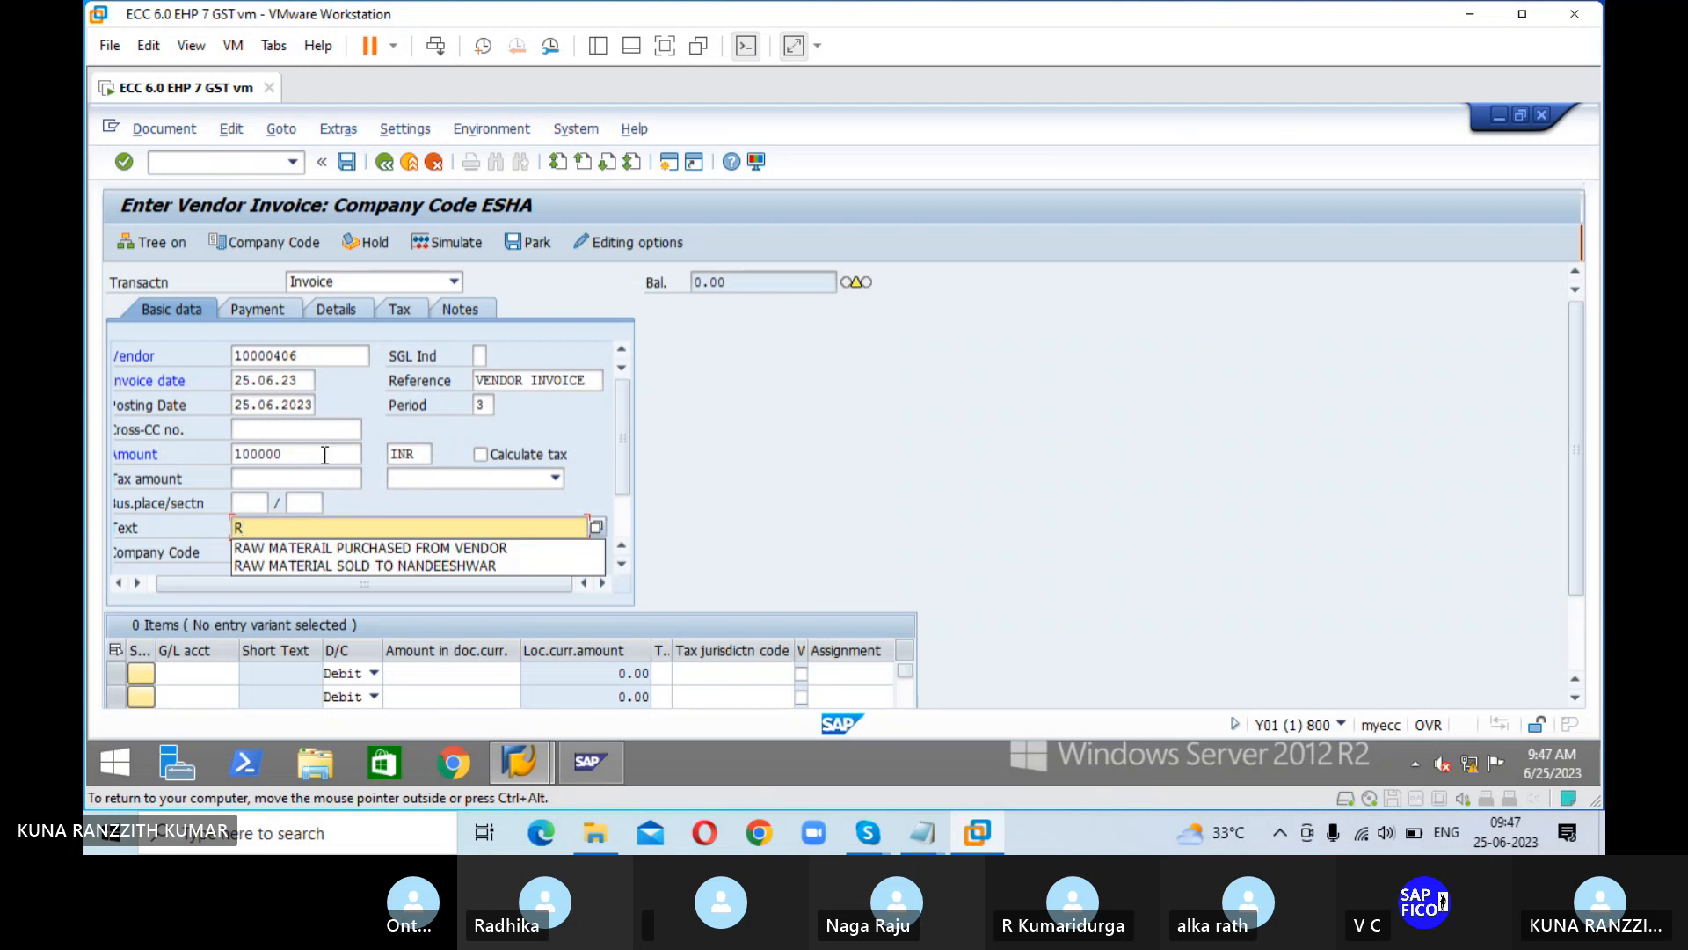
key("Down")
key("Return")
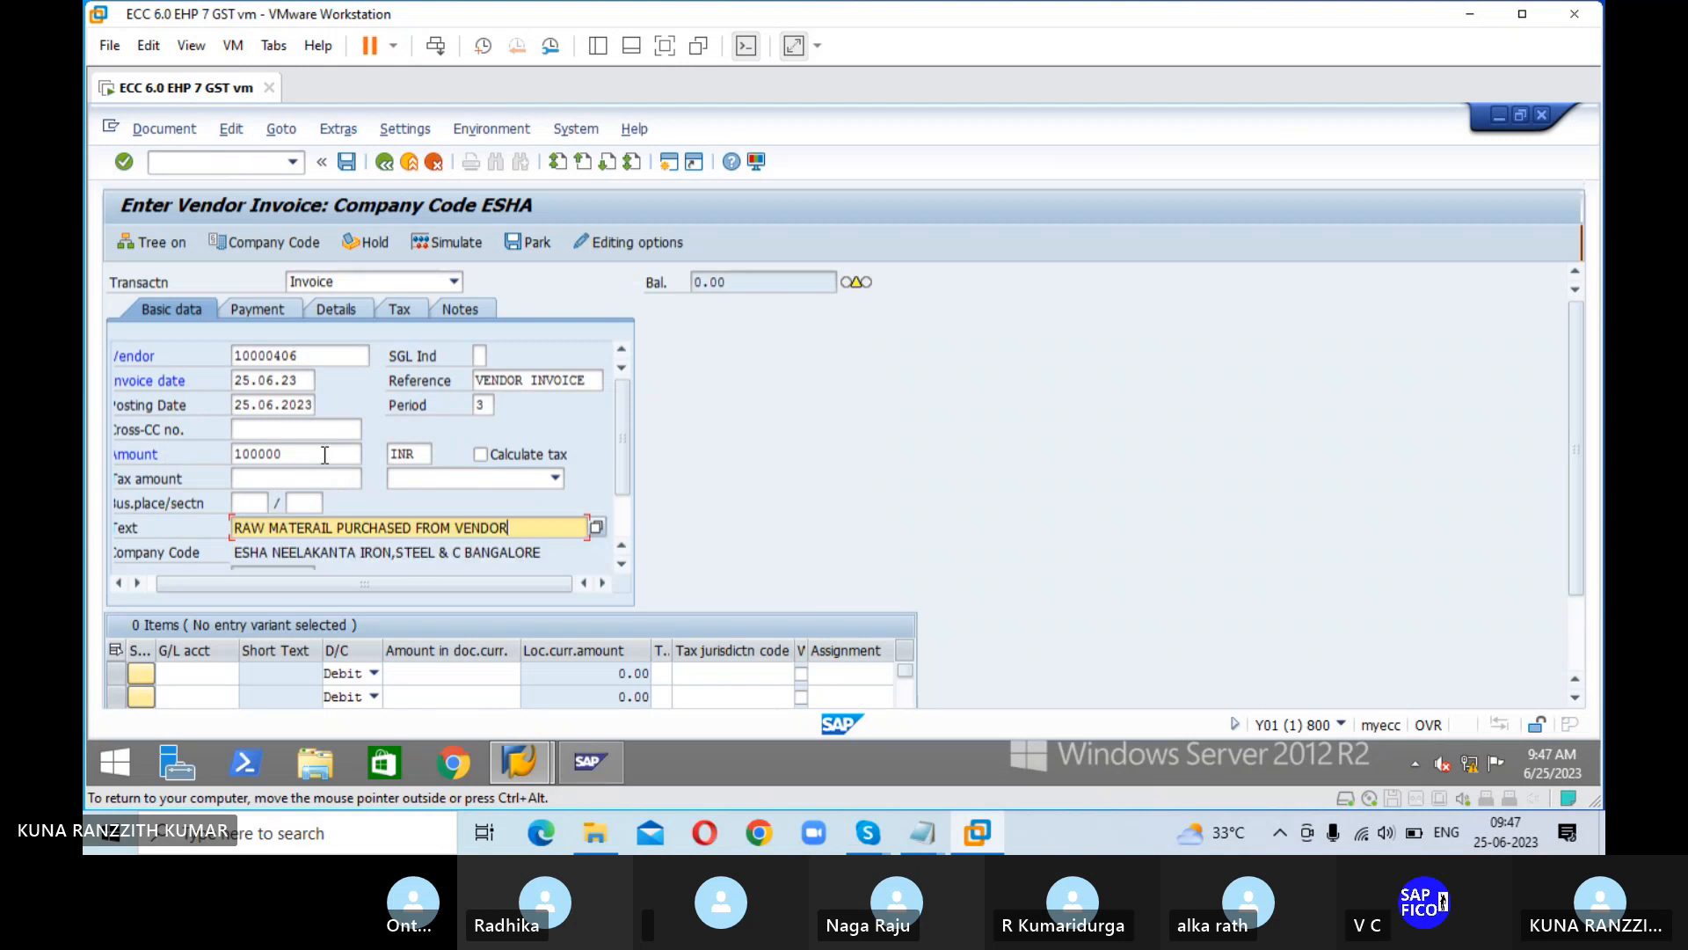
key("Return")
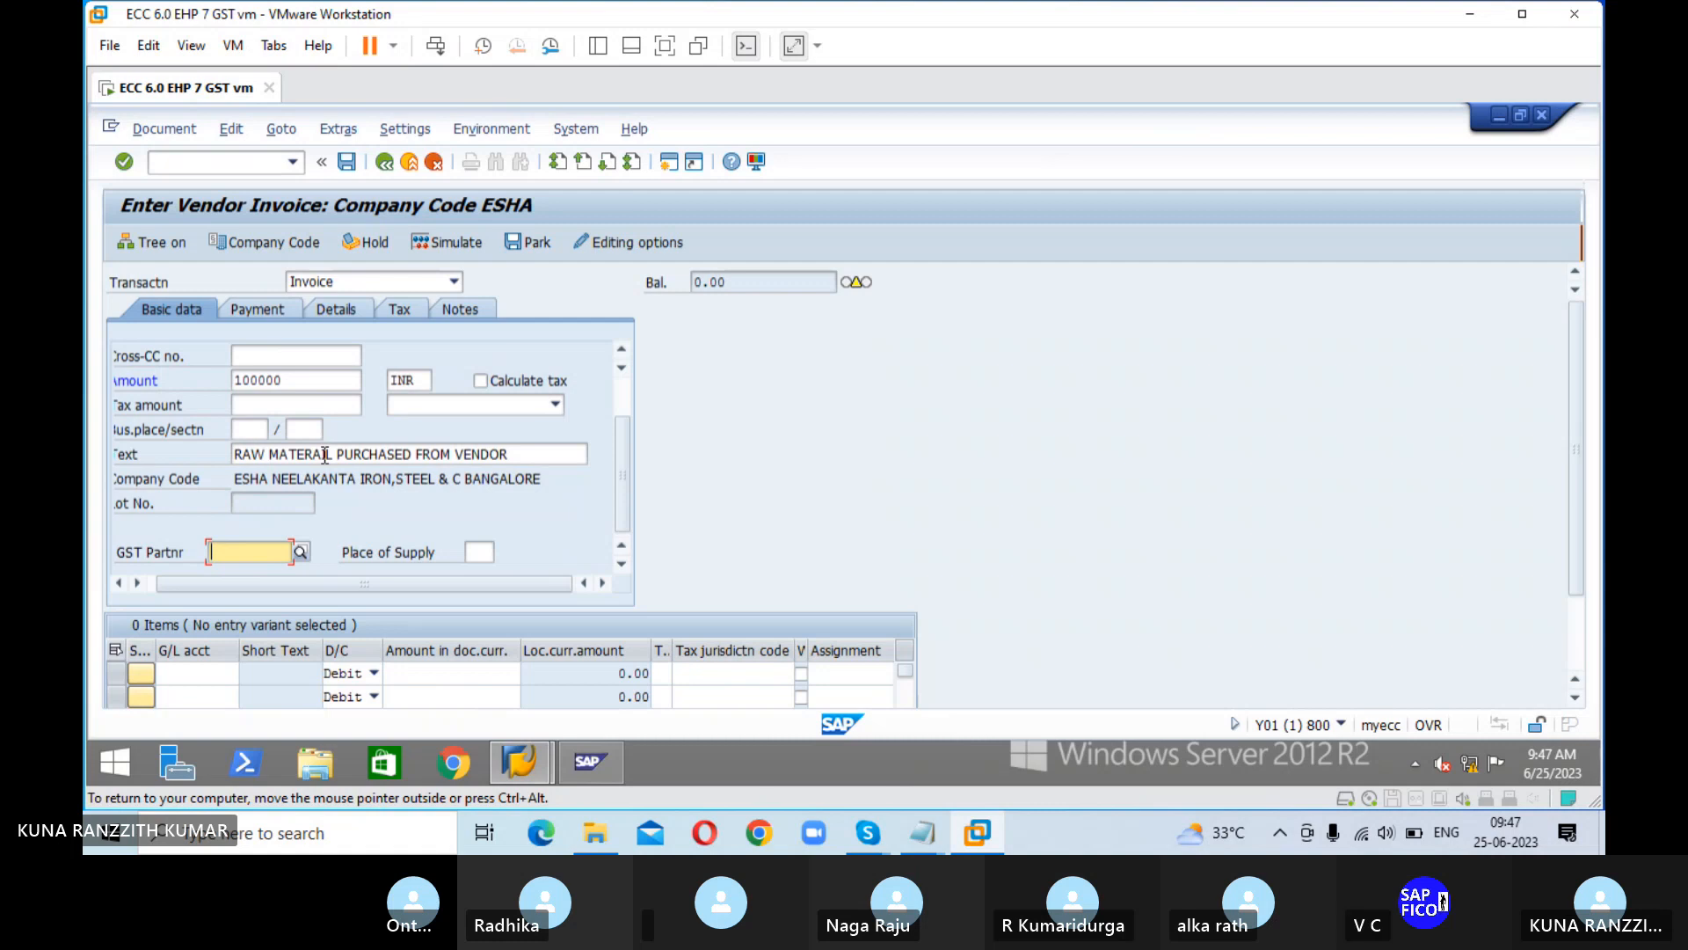
Step: Add a debit line item for the RAW MATERIAL ACCOUNT of company code ESHA with an amount of 100000
key("Tab")
key("Tab")
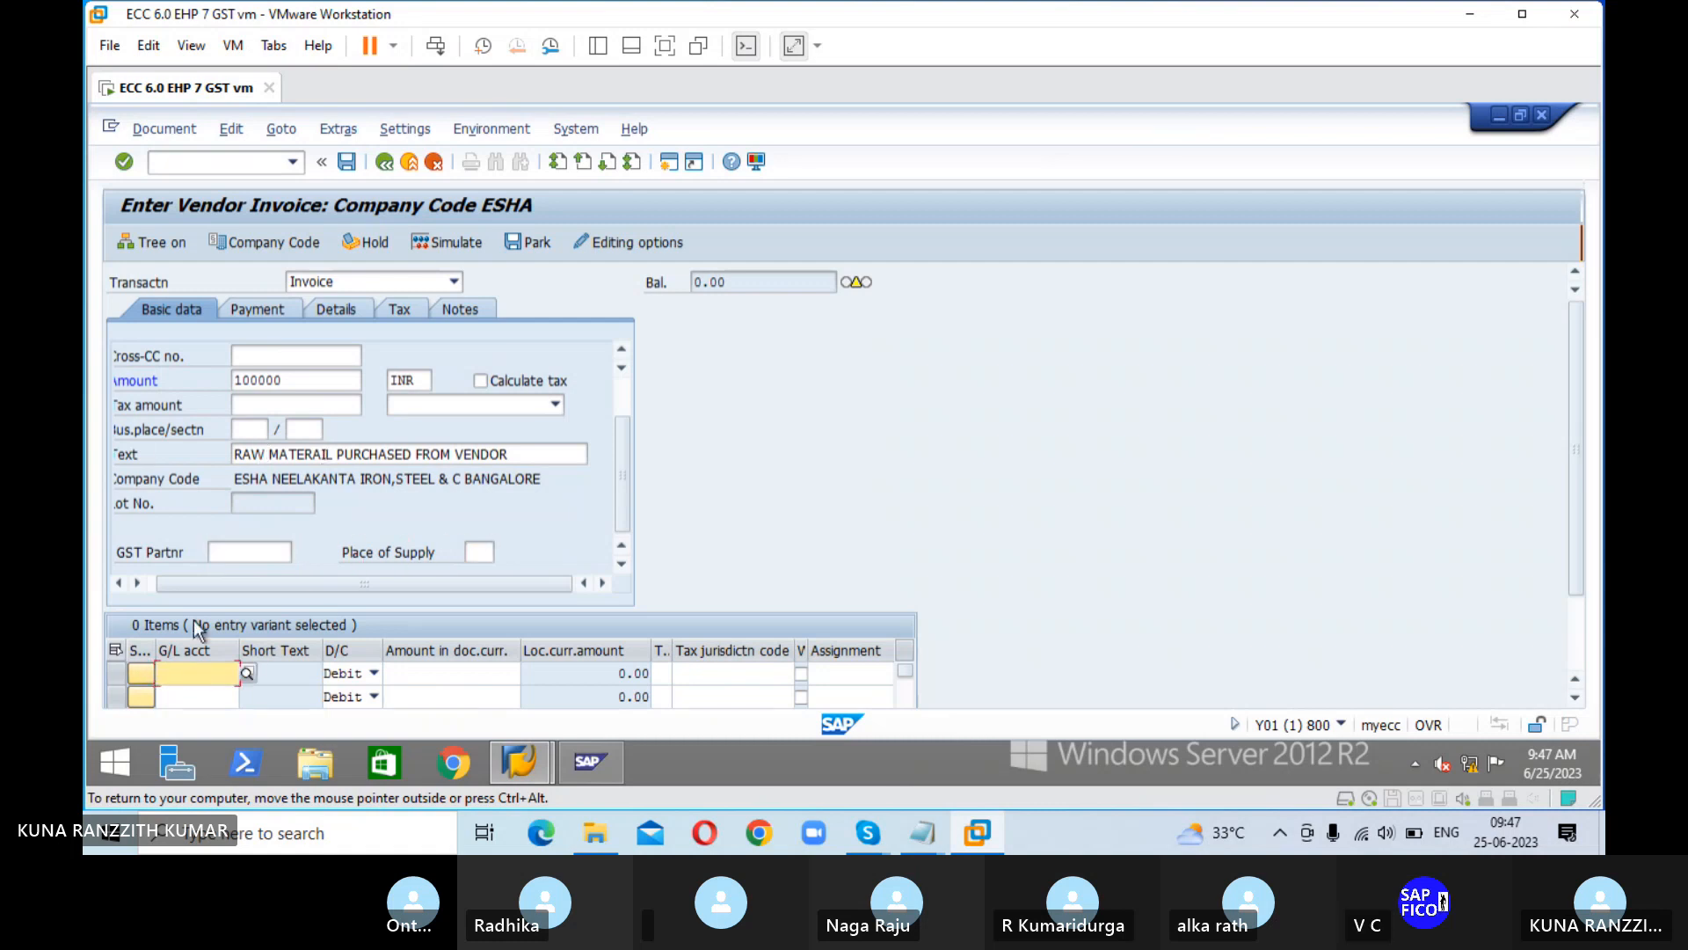
left_click(247, 673)
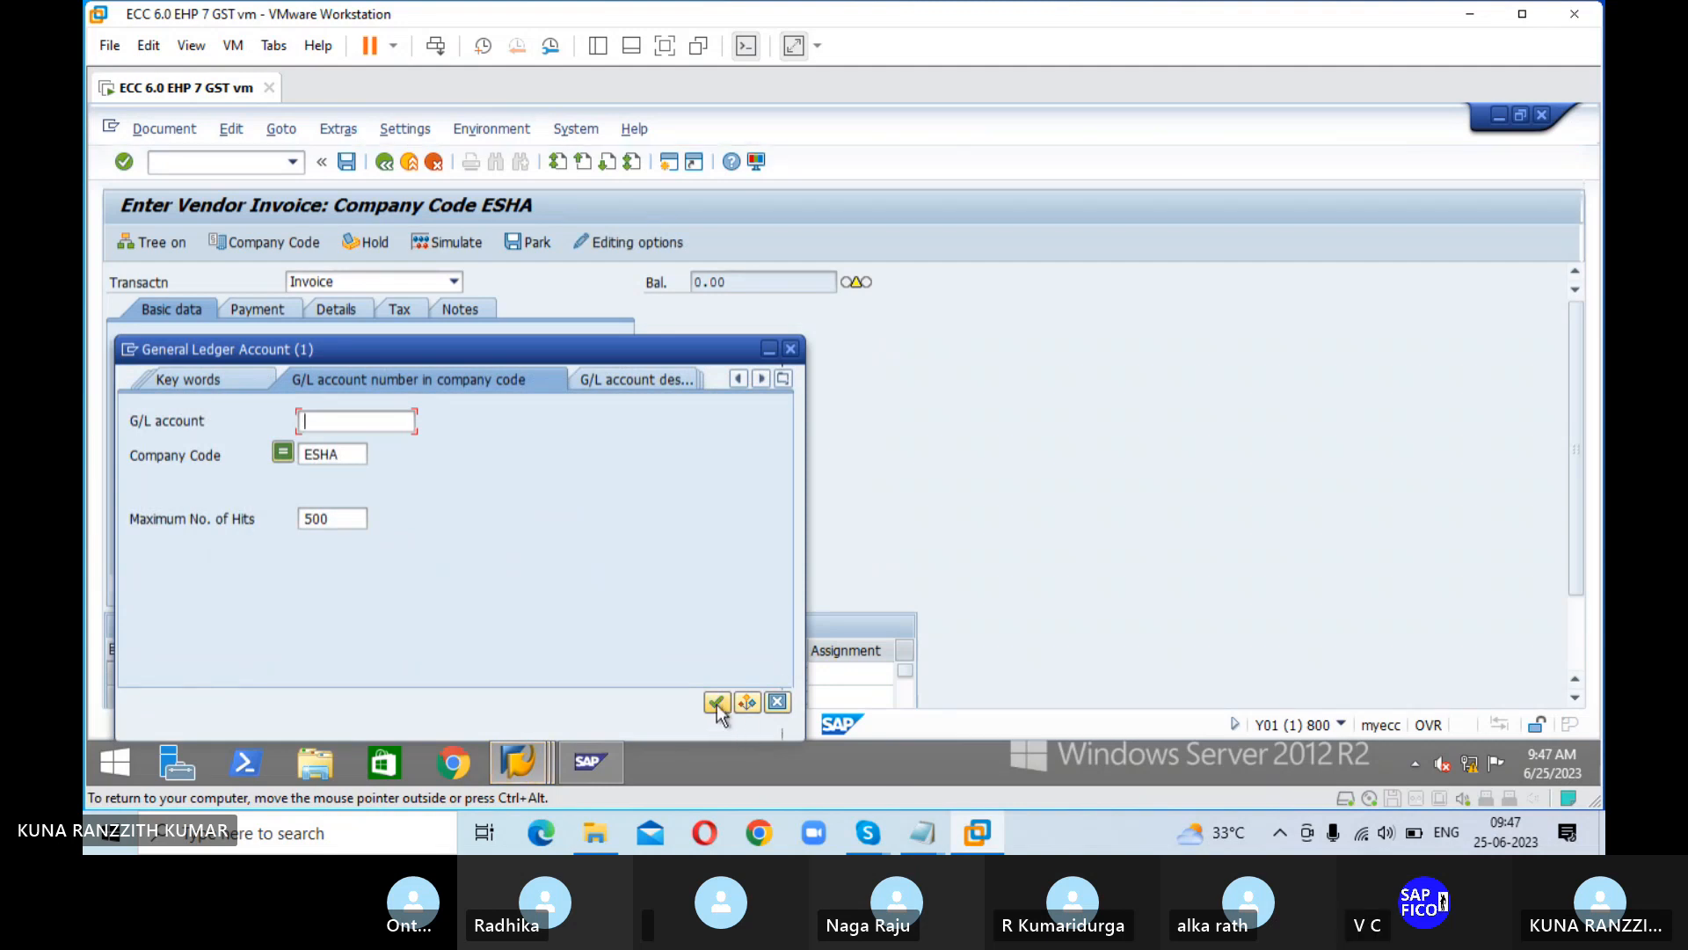
left_click(716, 703)
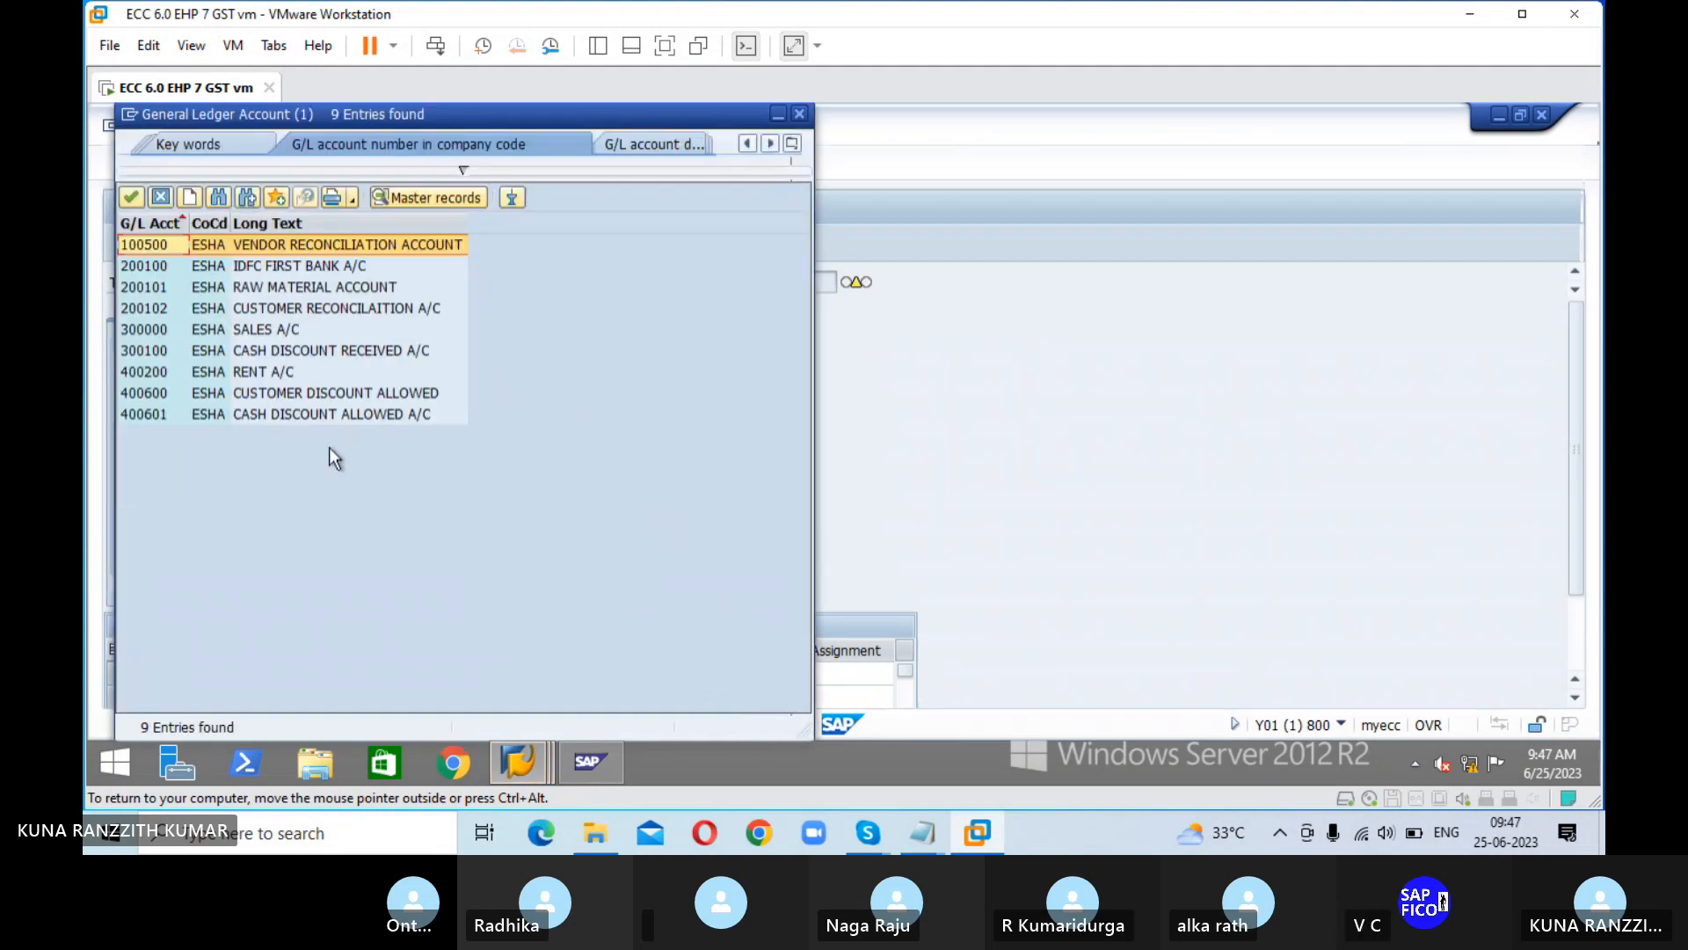
left_click(156, 286)
left_click(130, 197)
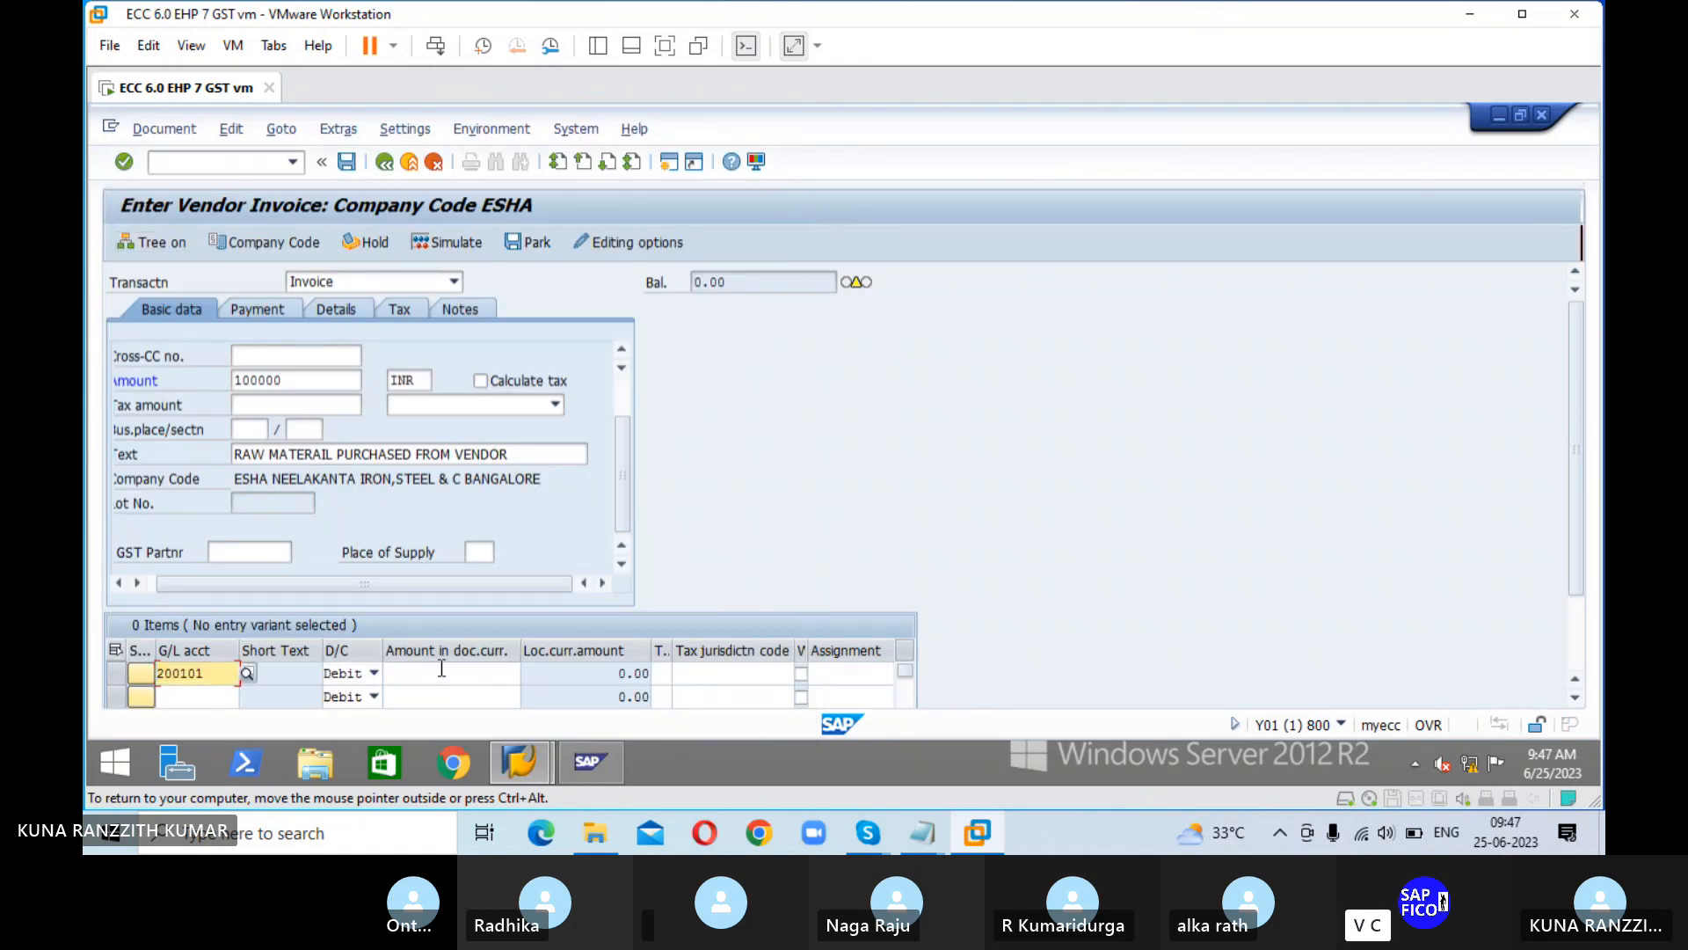
left_click(444, 674)
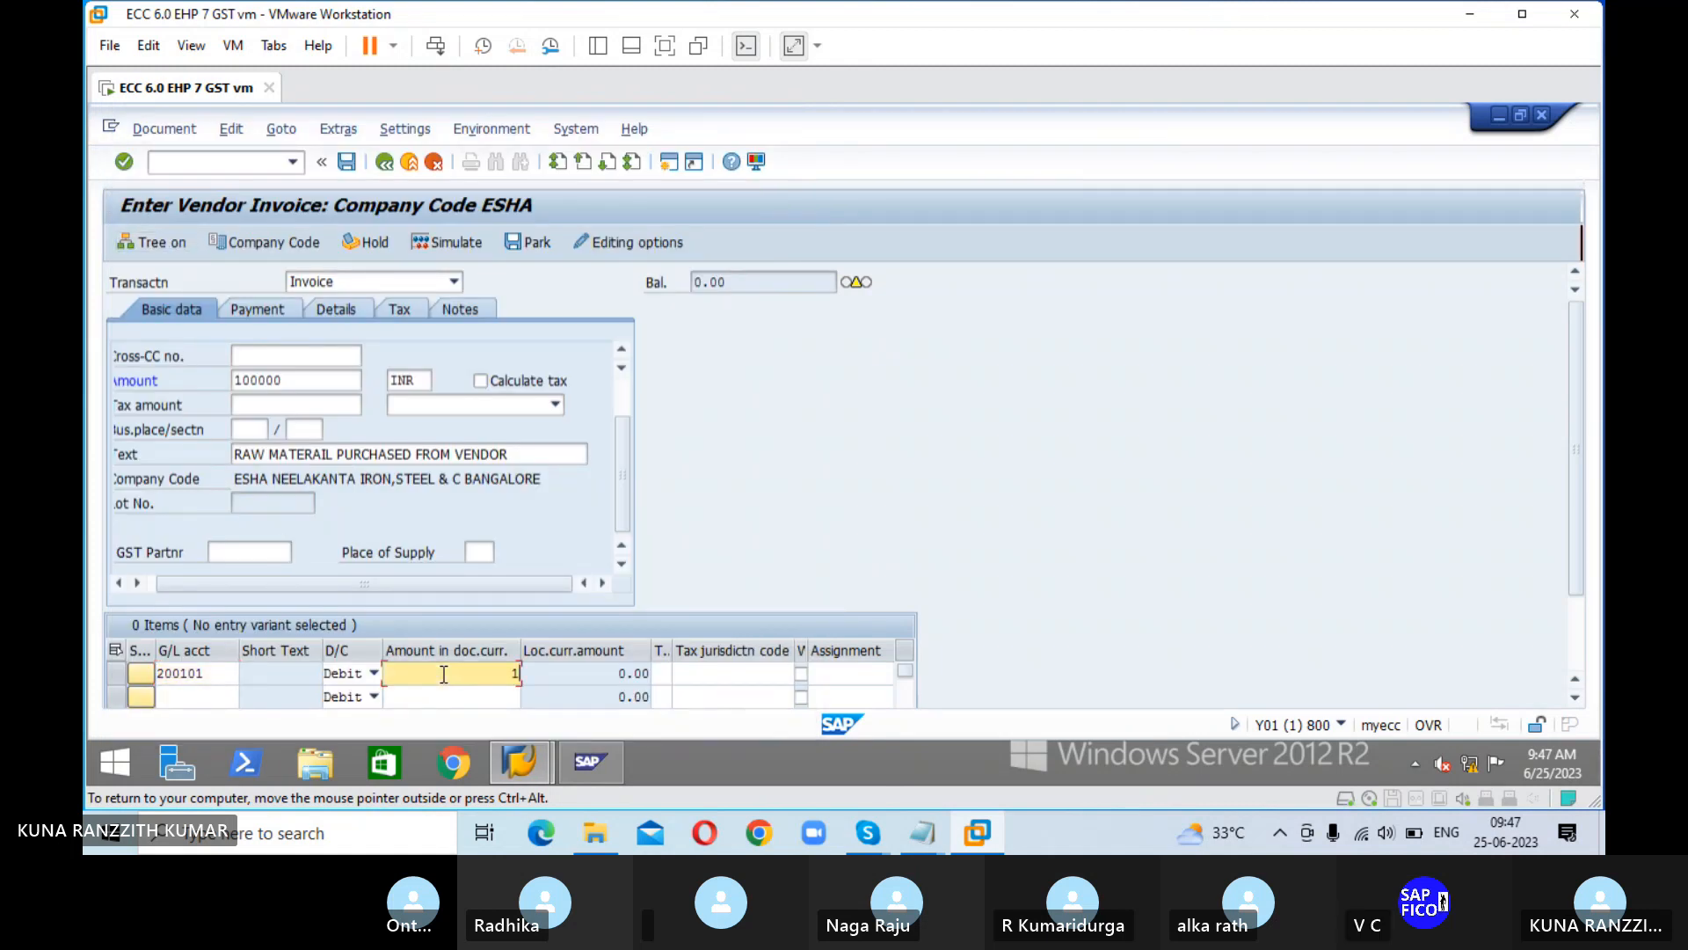
type("100000")
Step: Check the invoice's payment terms, simulate the document and post it
left_click(269, 306)
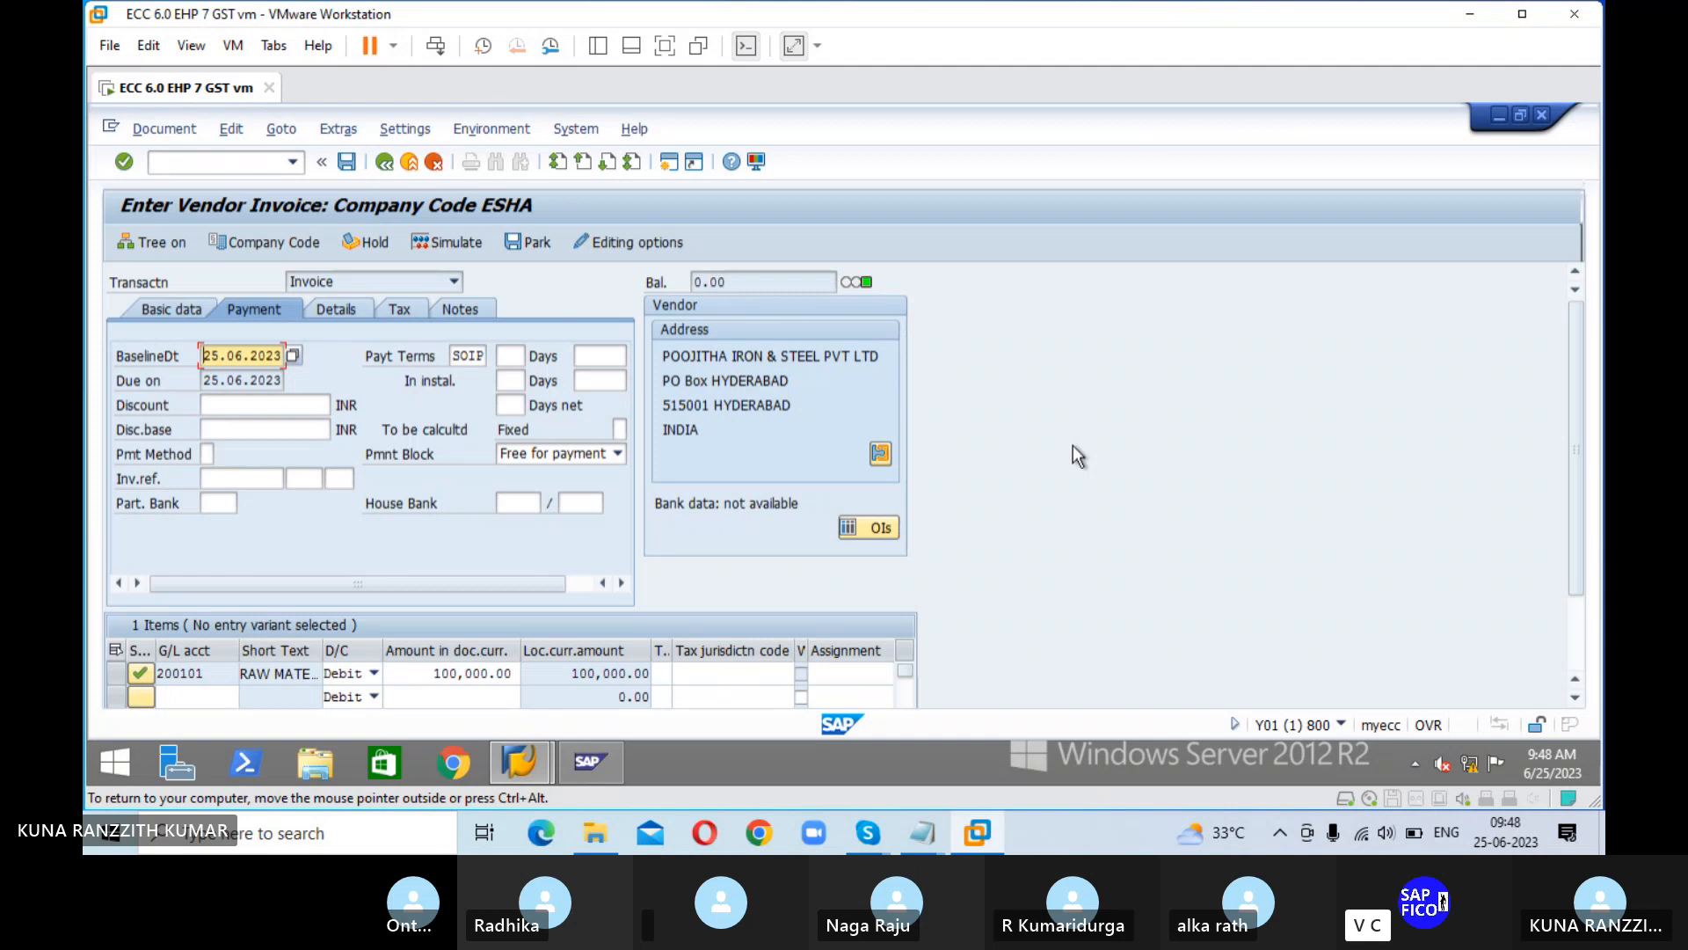
left_click(448, 243)
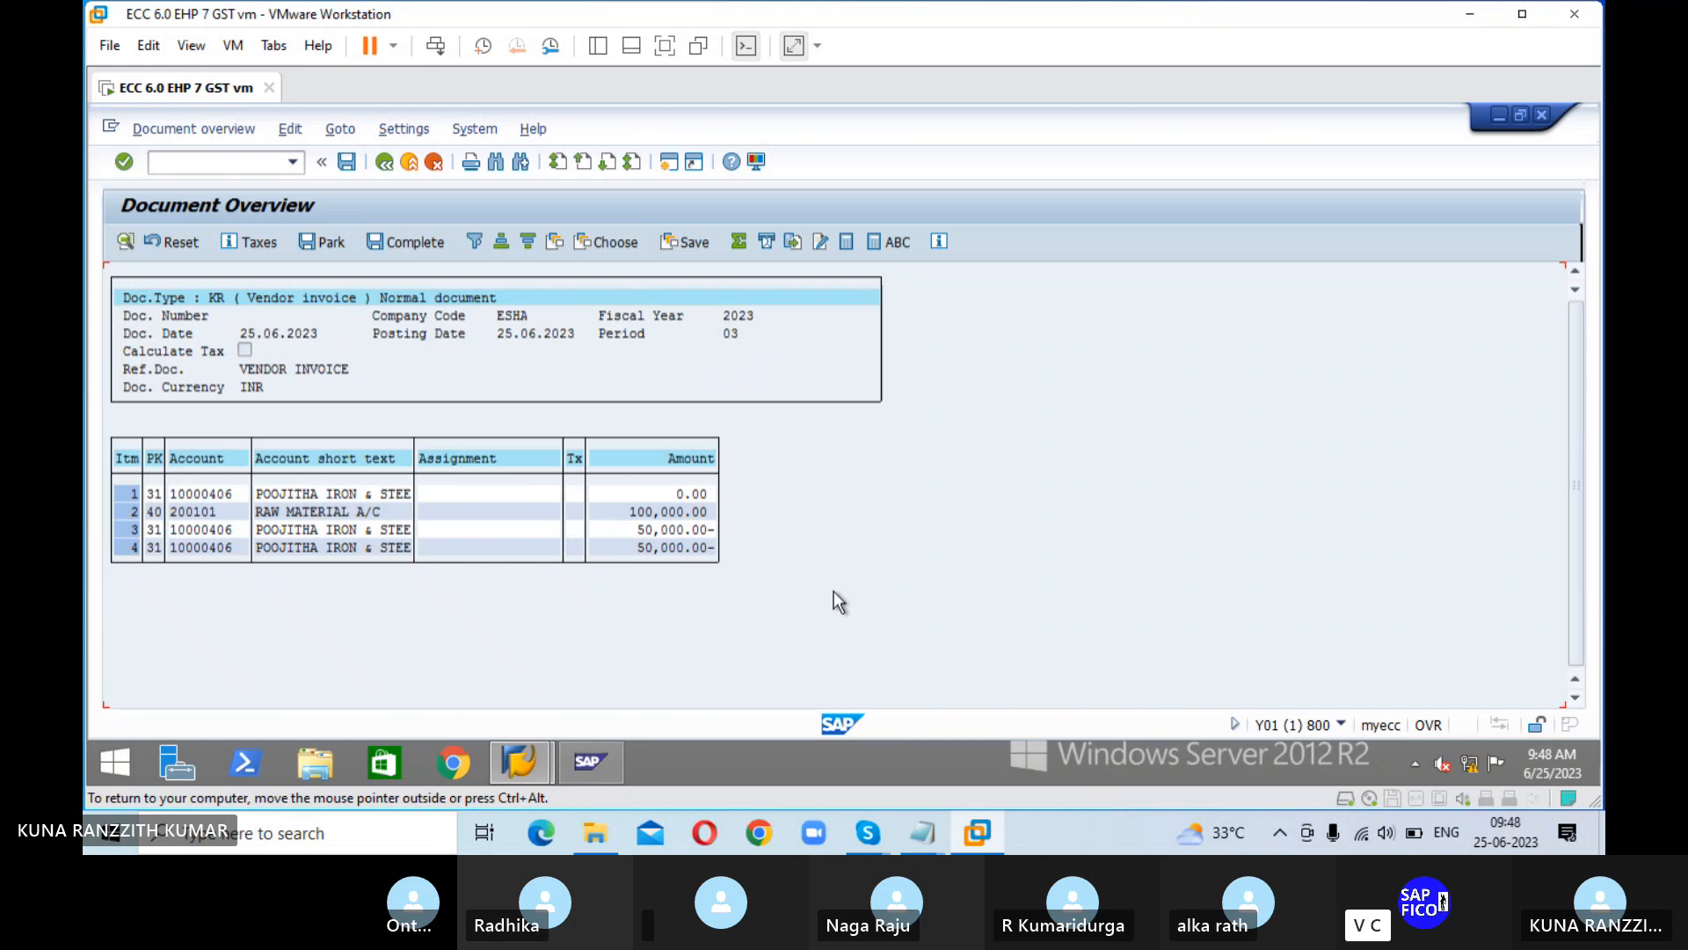
left_click(348, 169)
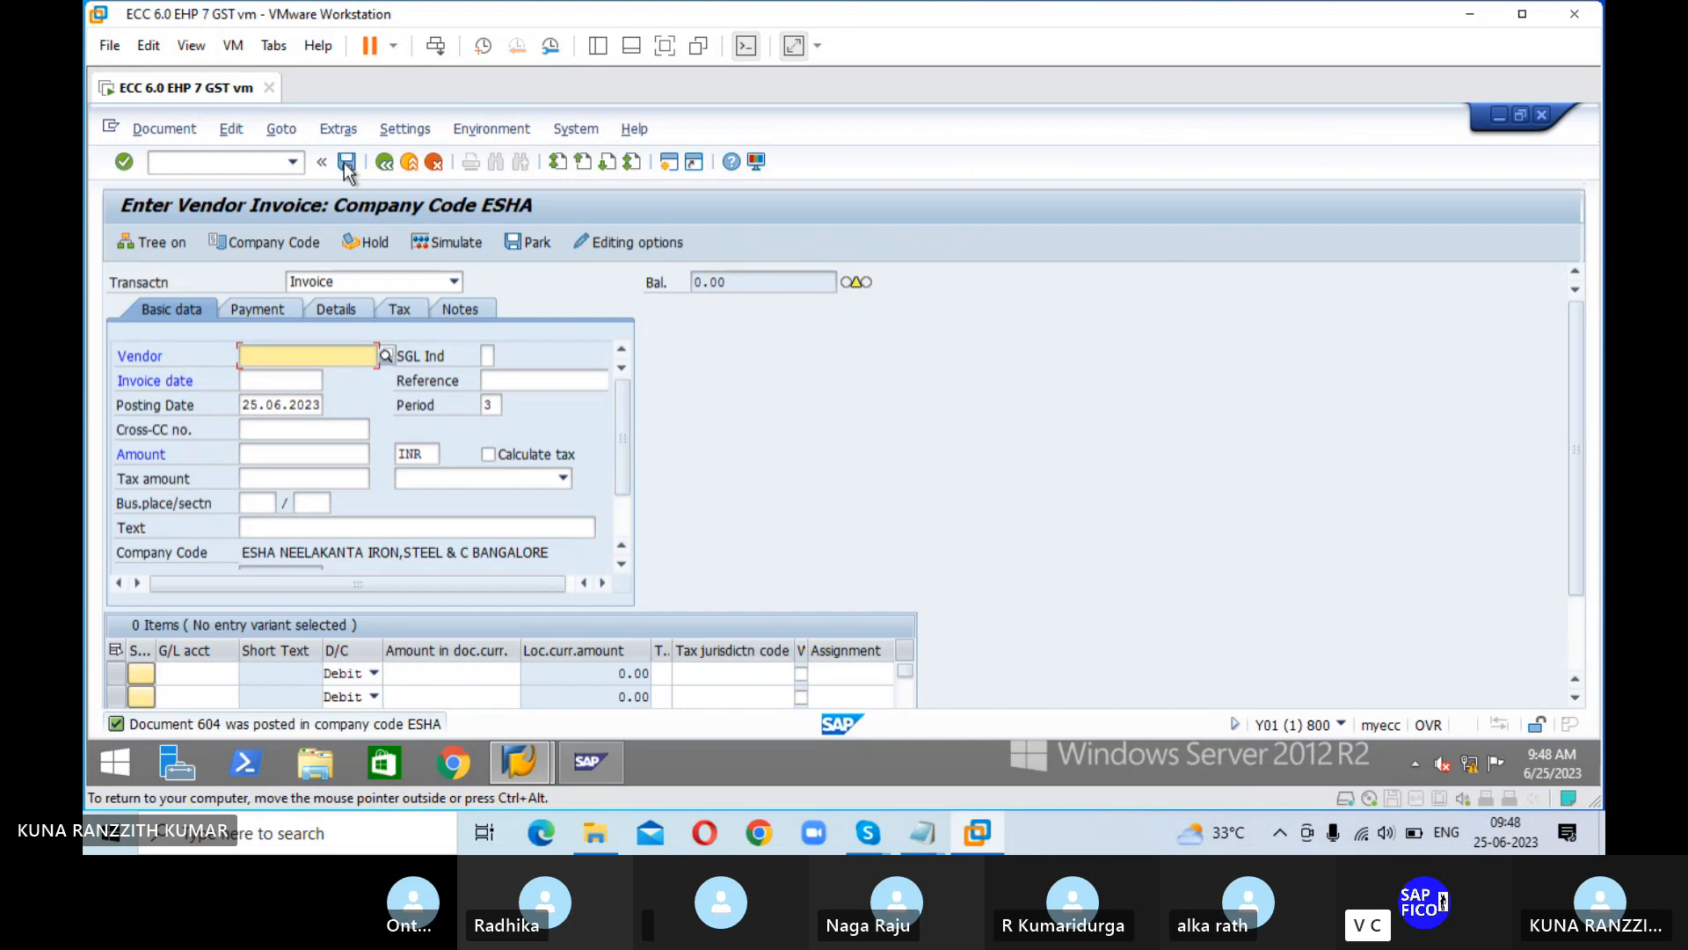
Step: Go to transaction F-53 to post an outgoing payment
left_click(239, 160)
type("/")
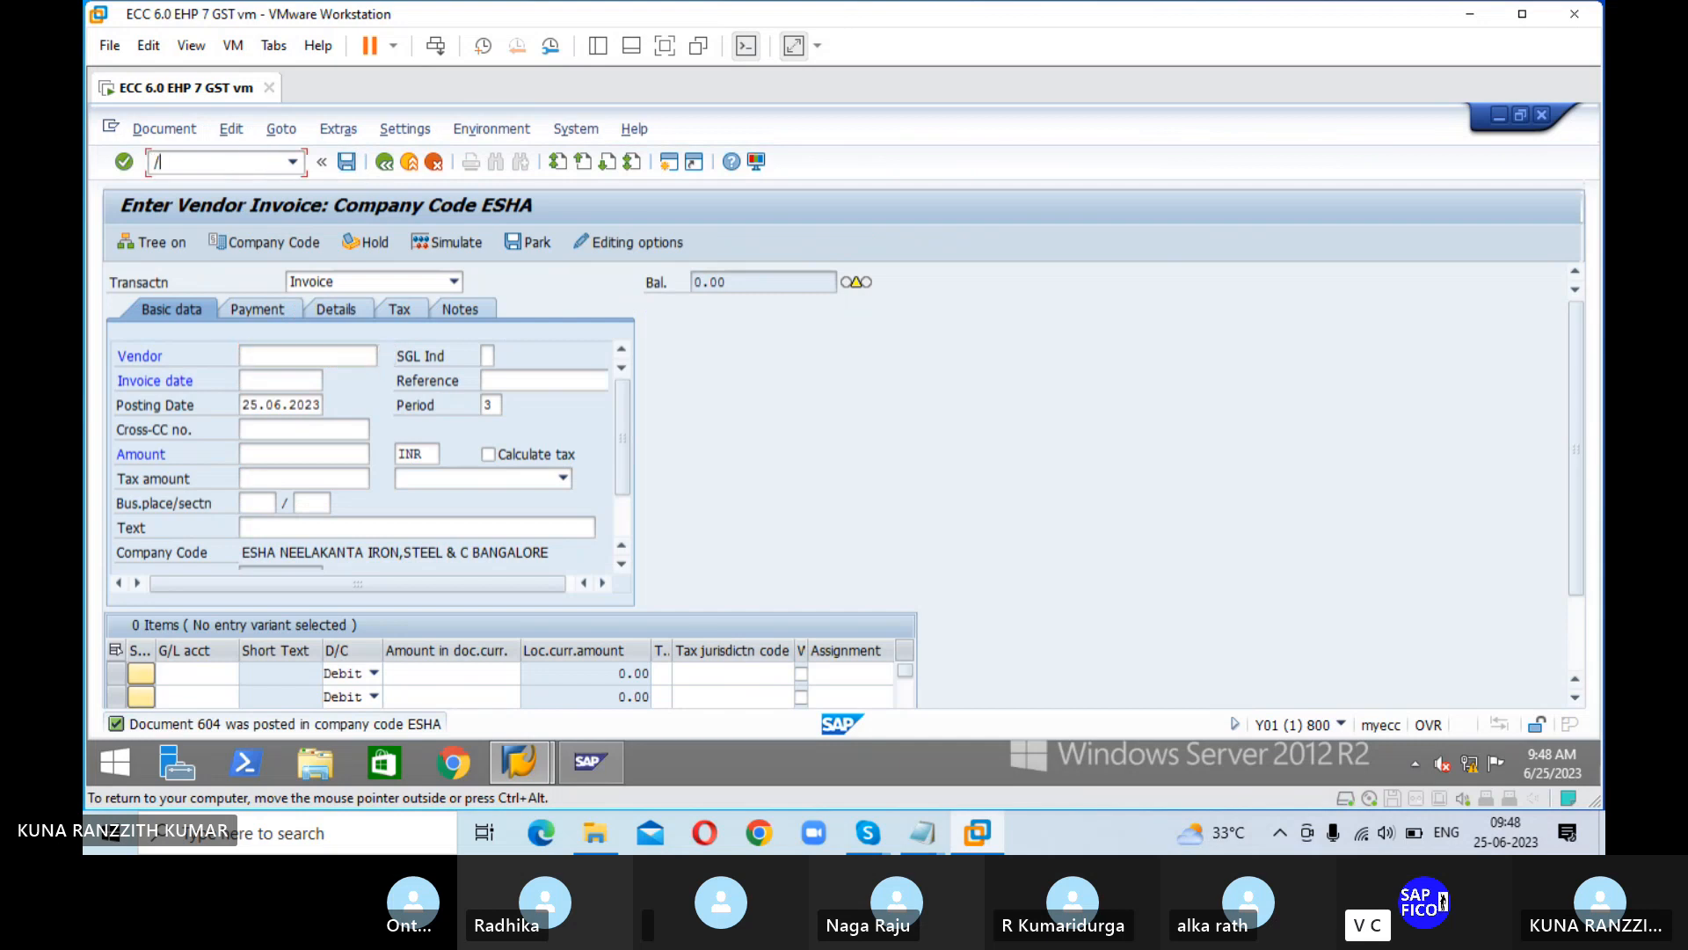
type("NF-53")
key("Return")
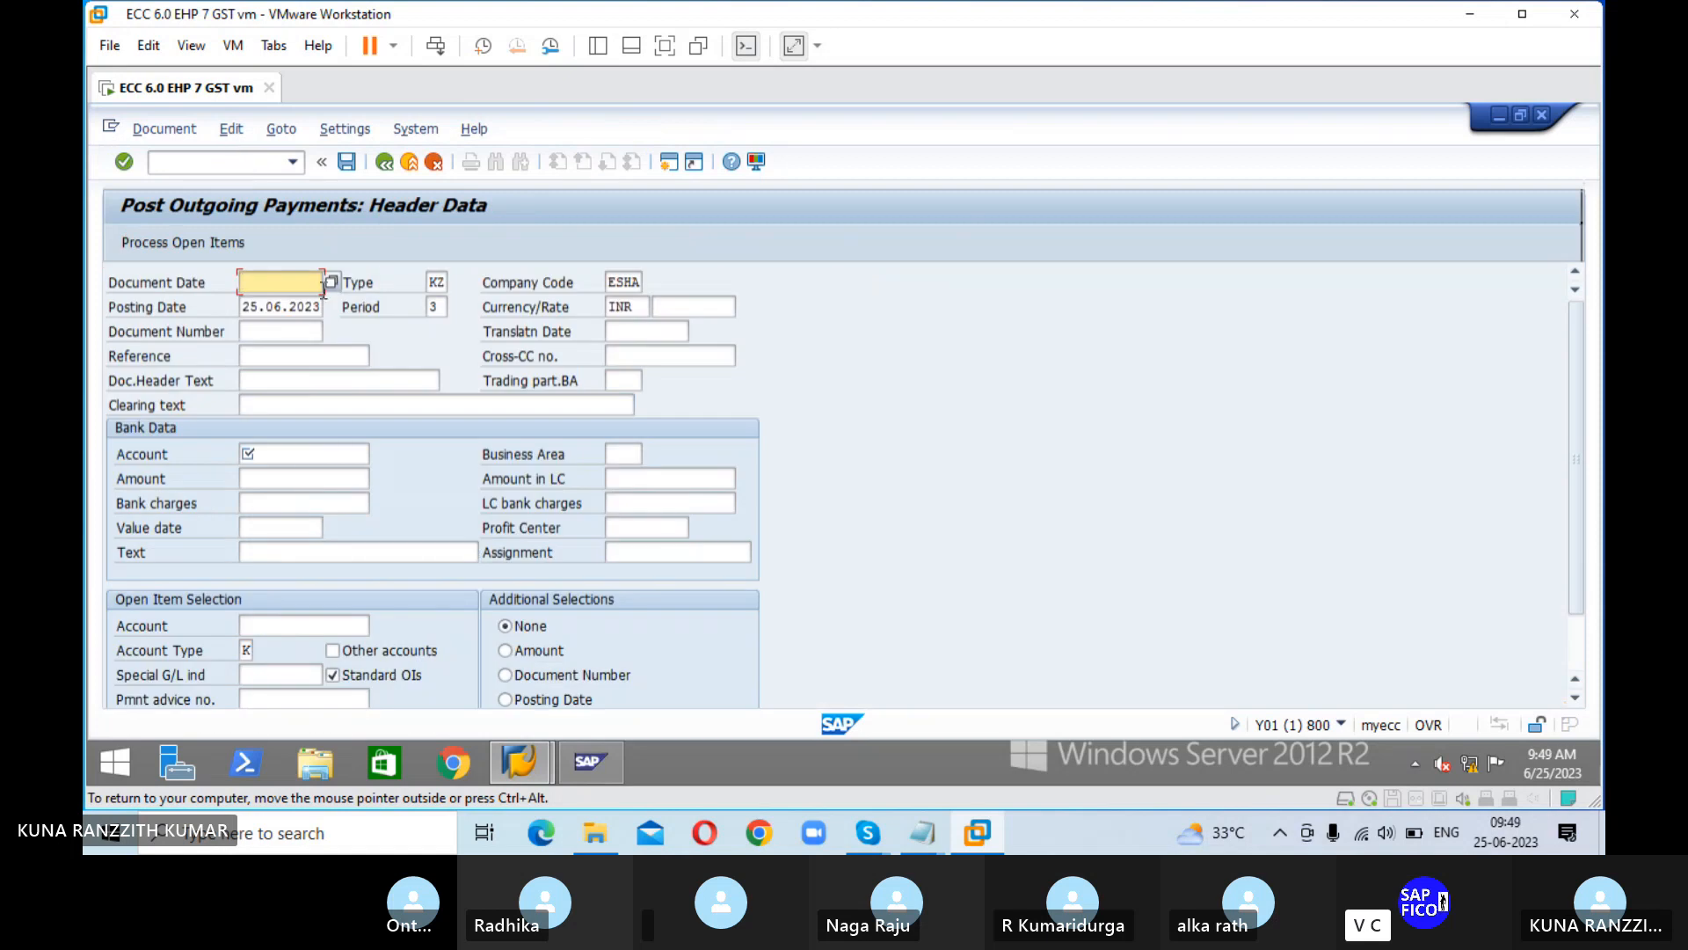
Step: Set the outgoing payment's document date to 25.06.23 and its reference to INVOICE PAID
type("25.06.23")
key("Tab")
key("Tab")
key("Tab")
key("Tab")
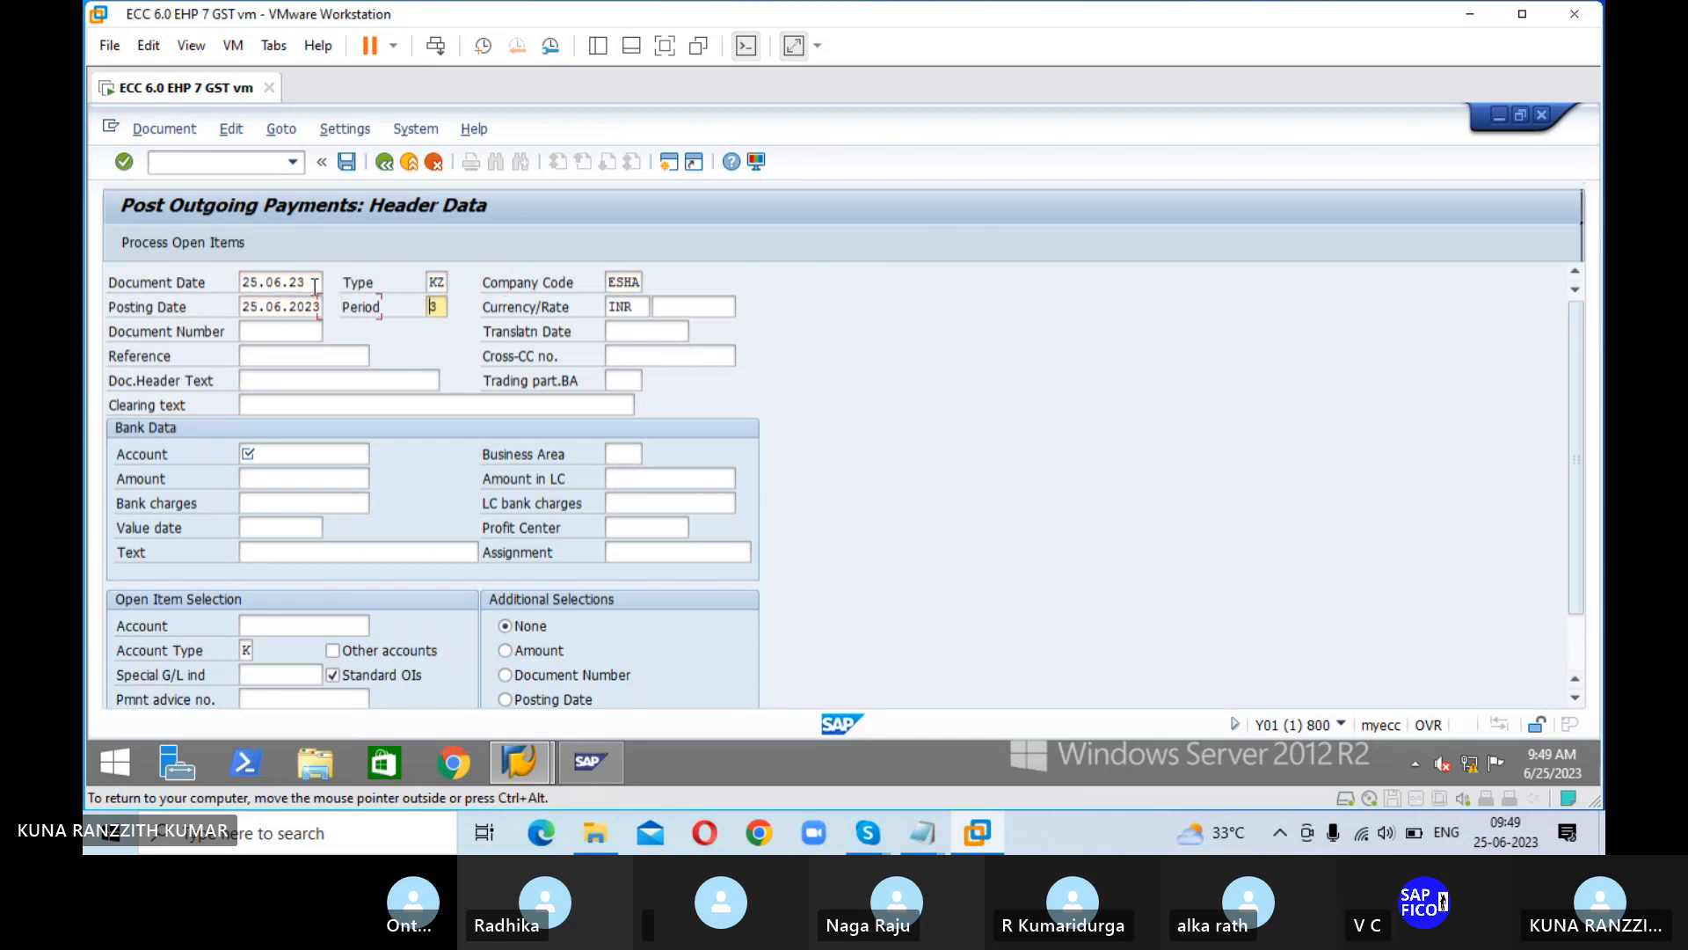
key("Tab")
key("Tab")
key("Tab")
key("Tab")
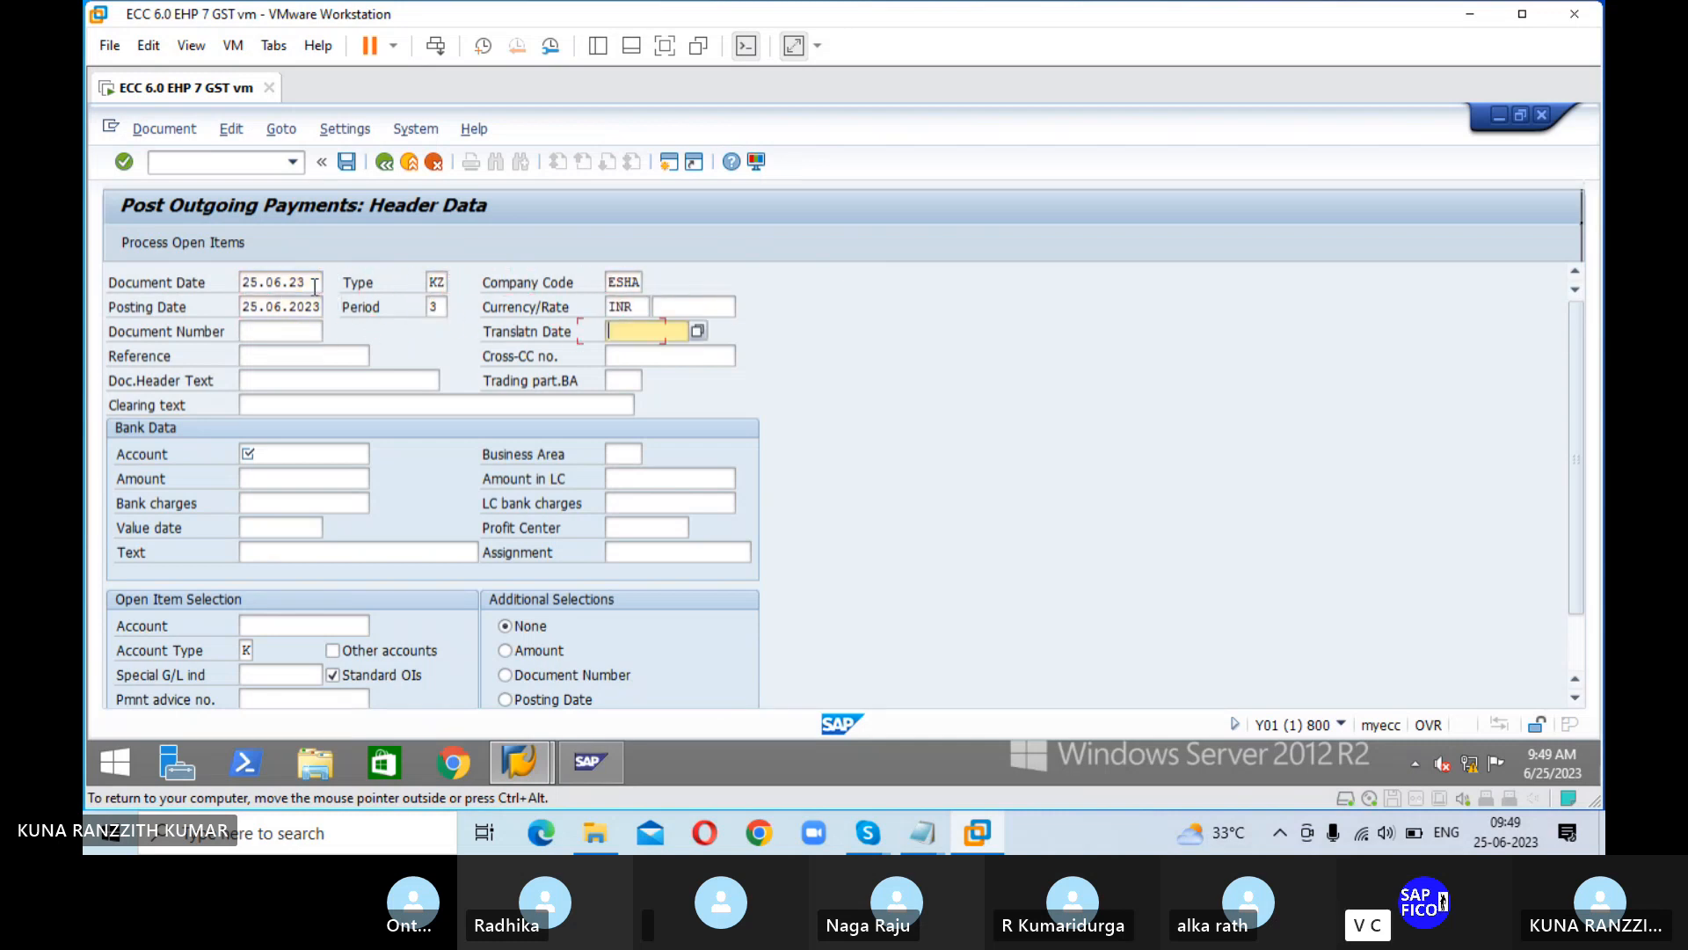
key("Tab")
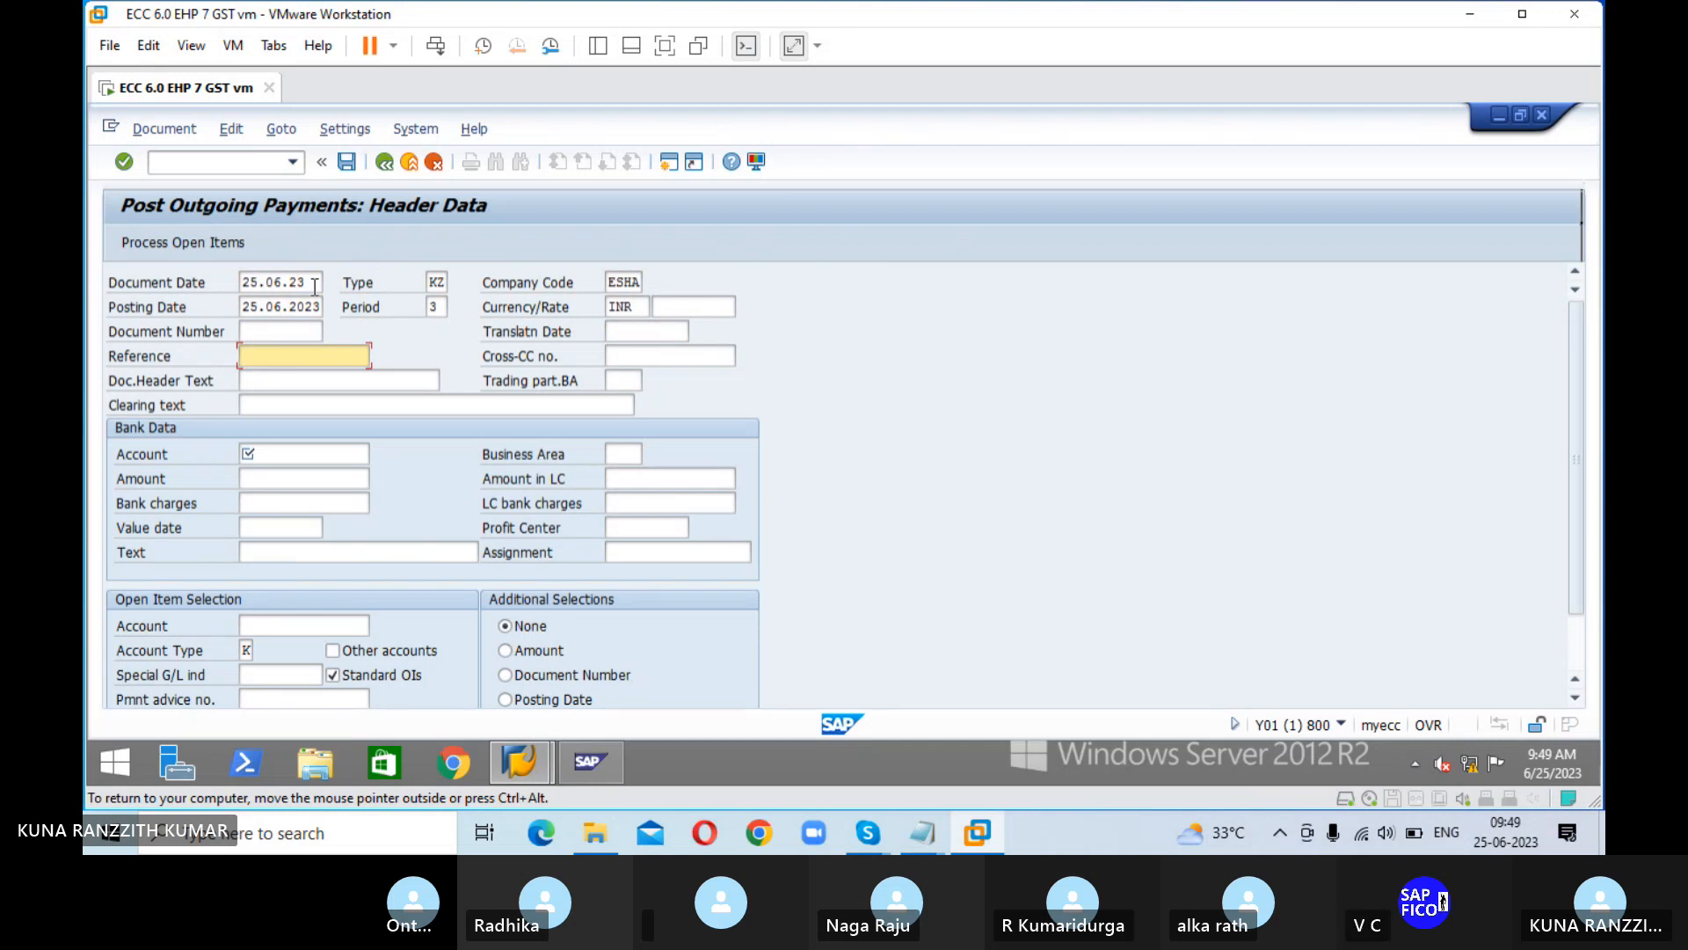
type("IN")
key("Down")
key("Down")
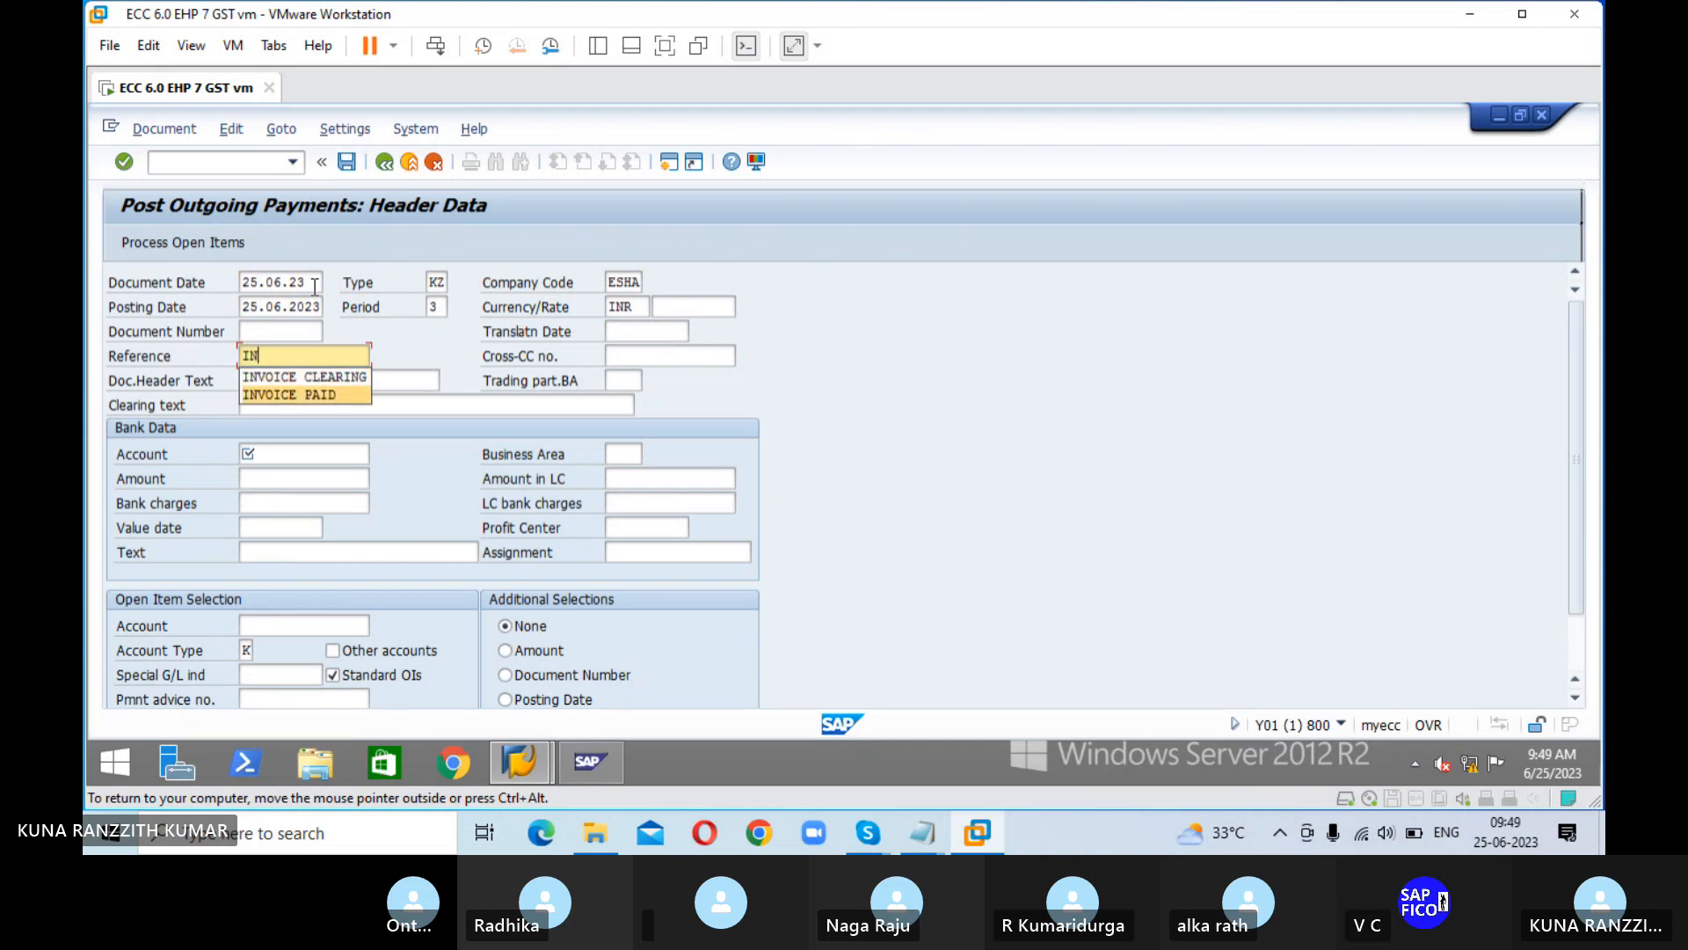
key("Return")
Step: Set the outgoing payment's clearing text to AMOUNT PAID TO VENDOR
key("Tab")
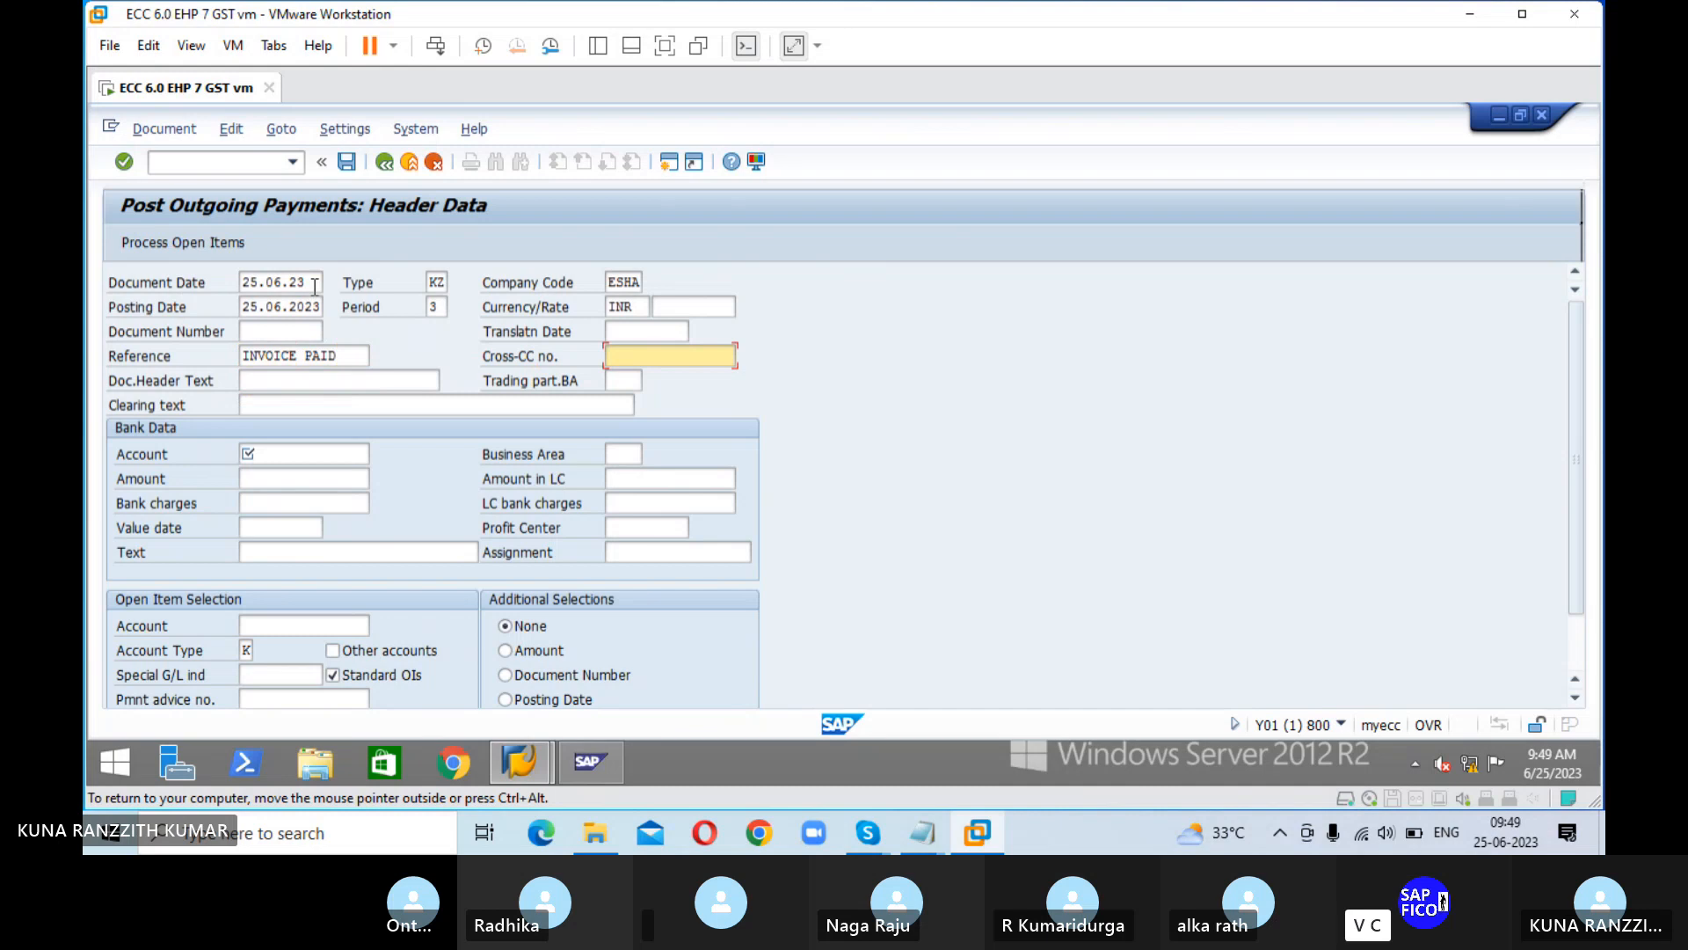
key("Tab")
key("Tab")
key("Tab")
type("A")
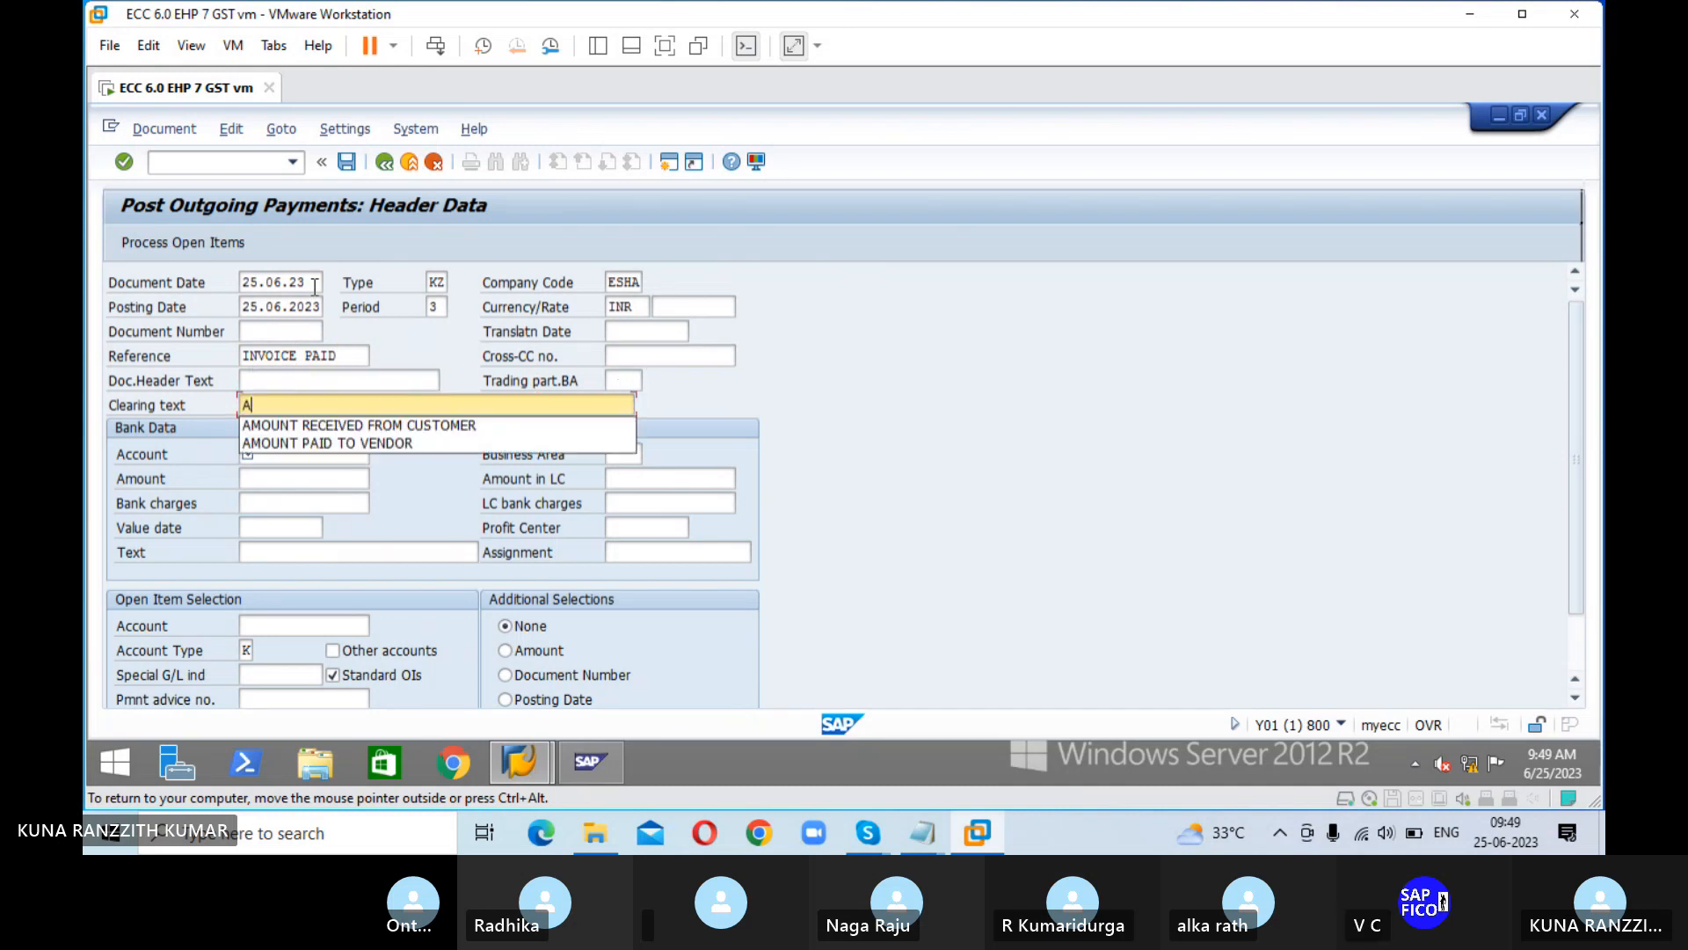
type("M")
key("Down")
key("Down")
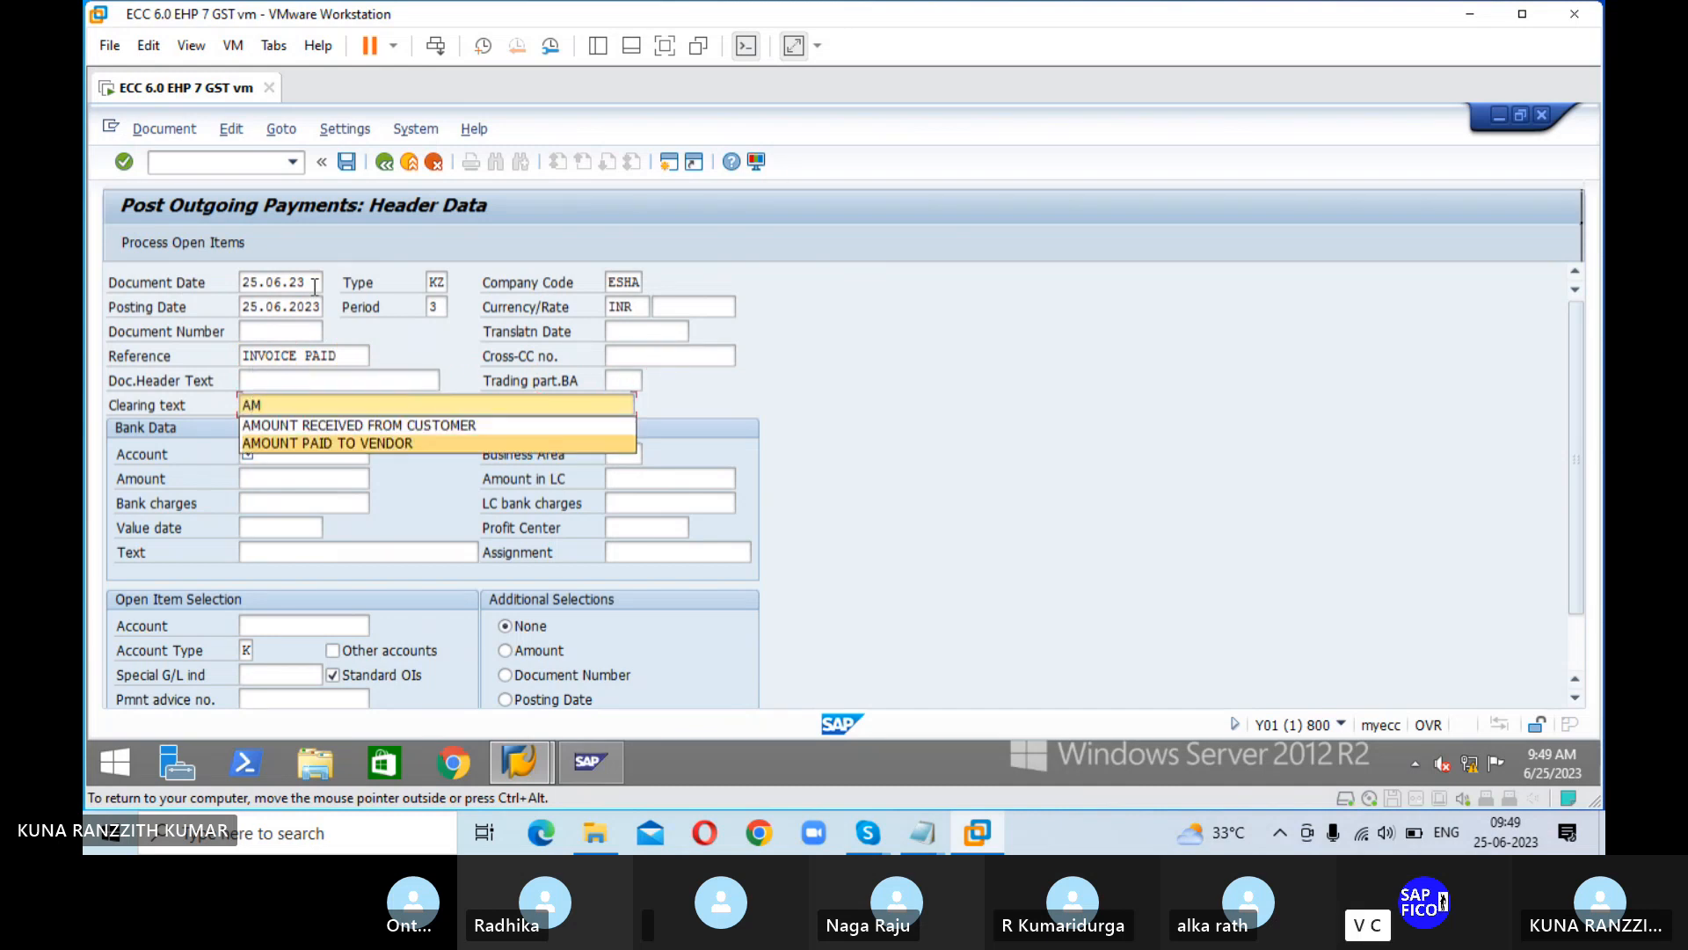
key("Return")
Step: Enter PAYMENT TO VENDOR as the payment's document header text
left_click(362, 383)
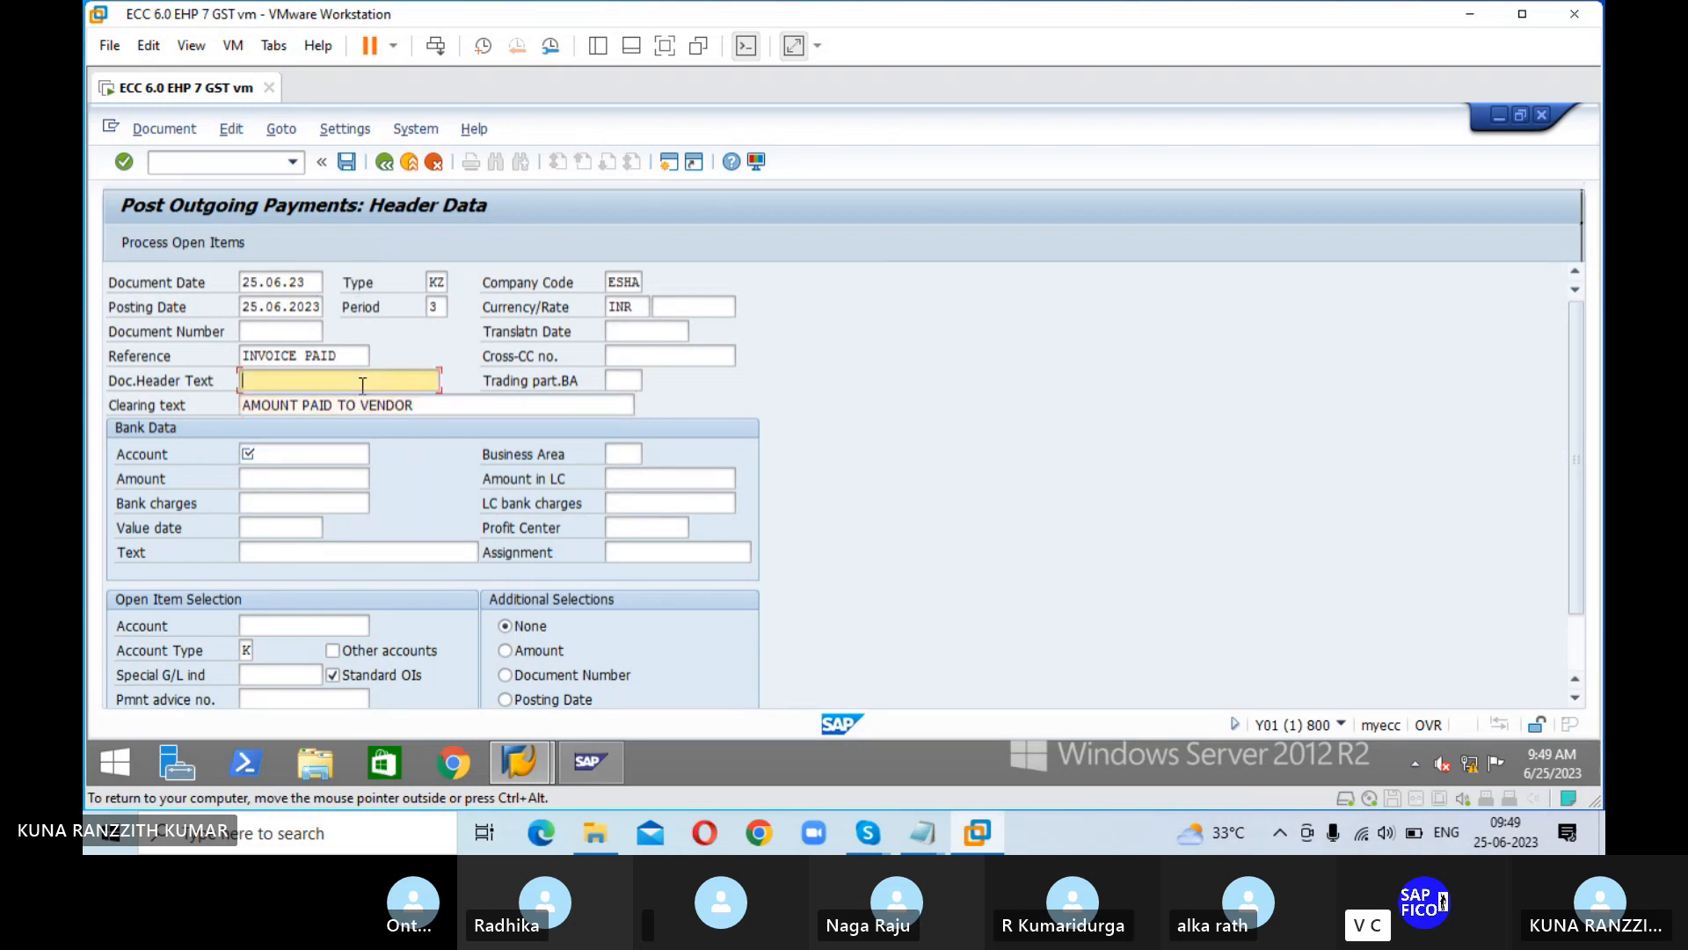
type("P")
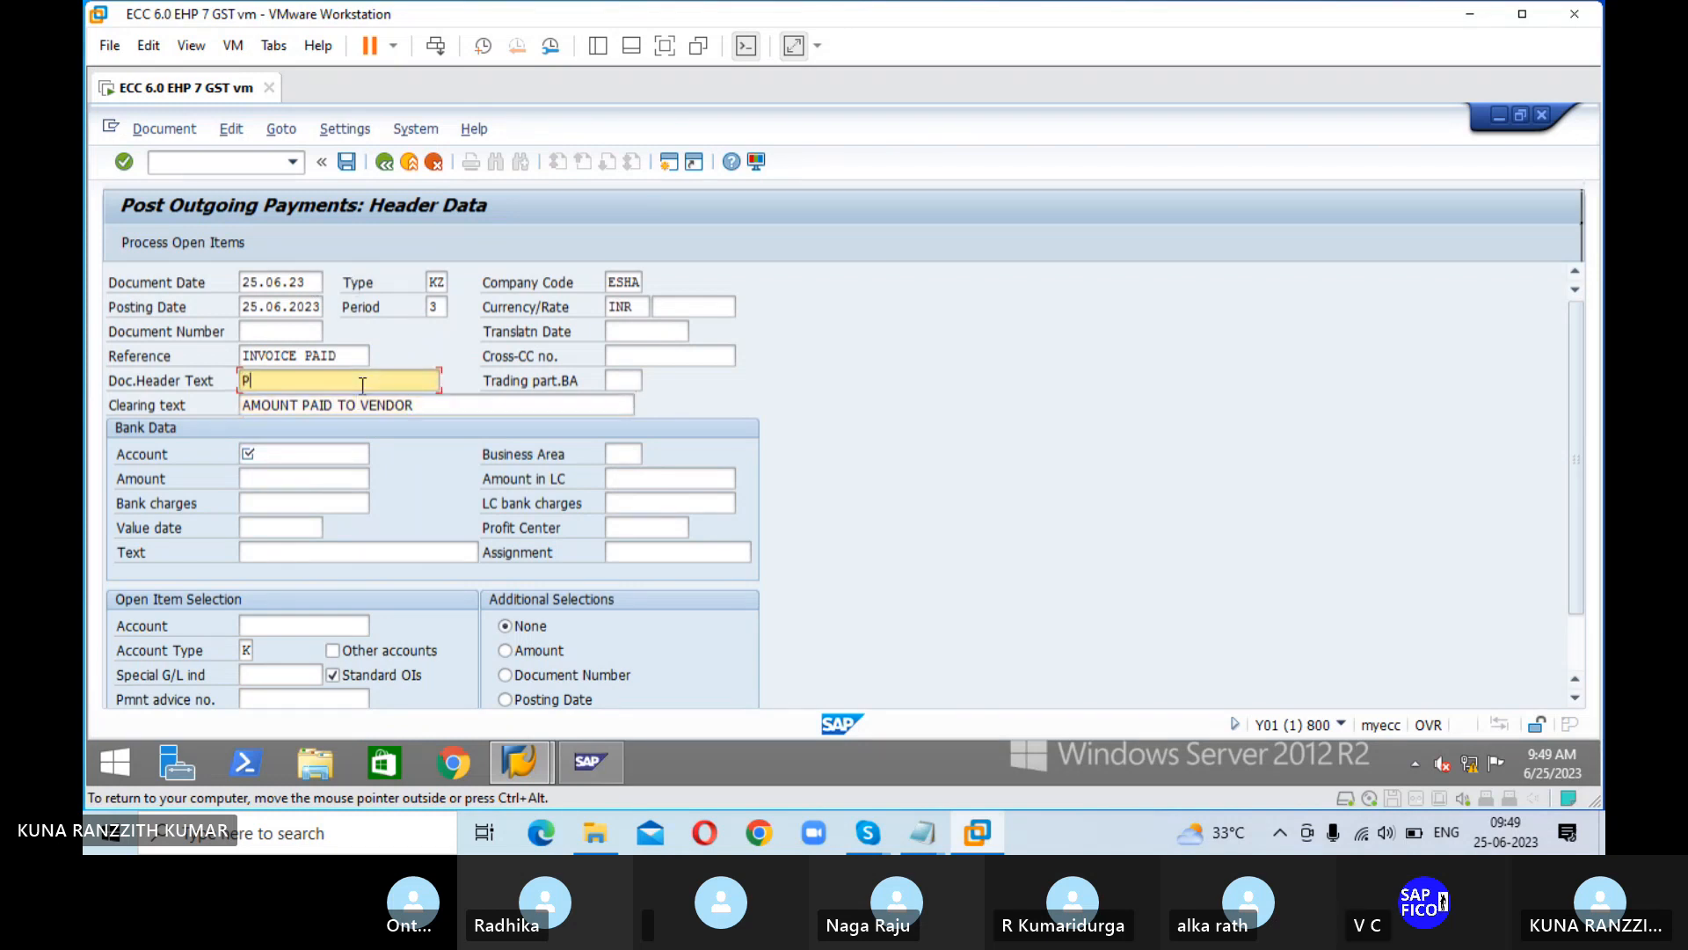
type("AYMENT")
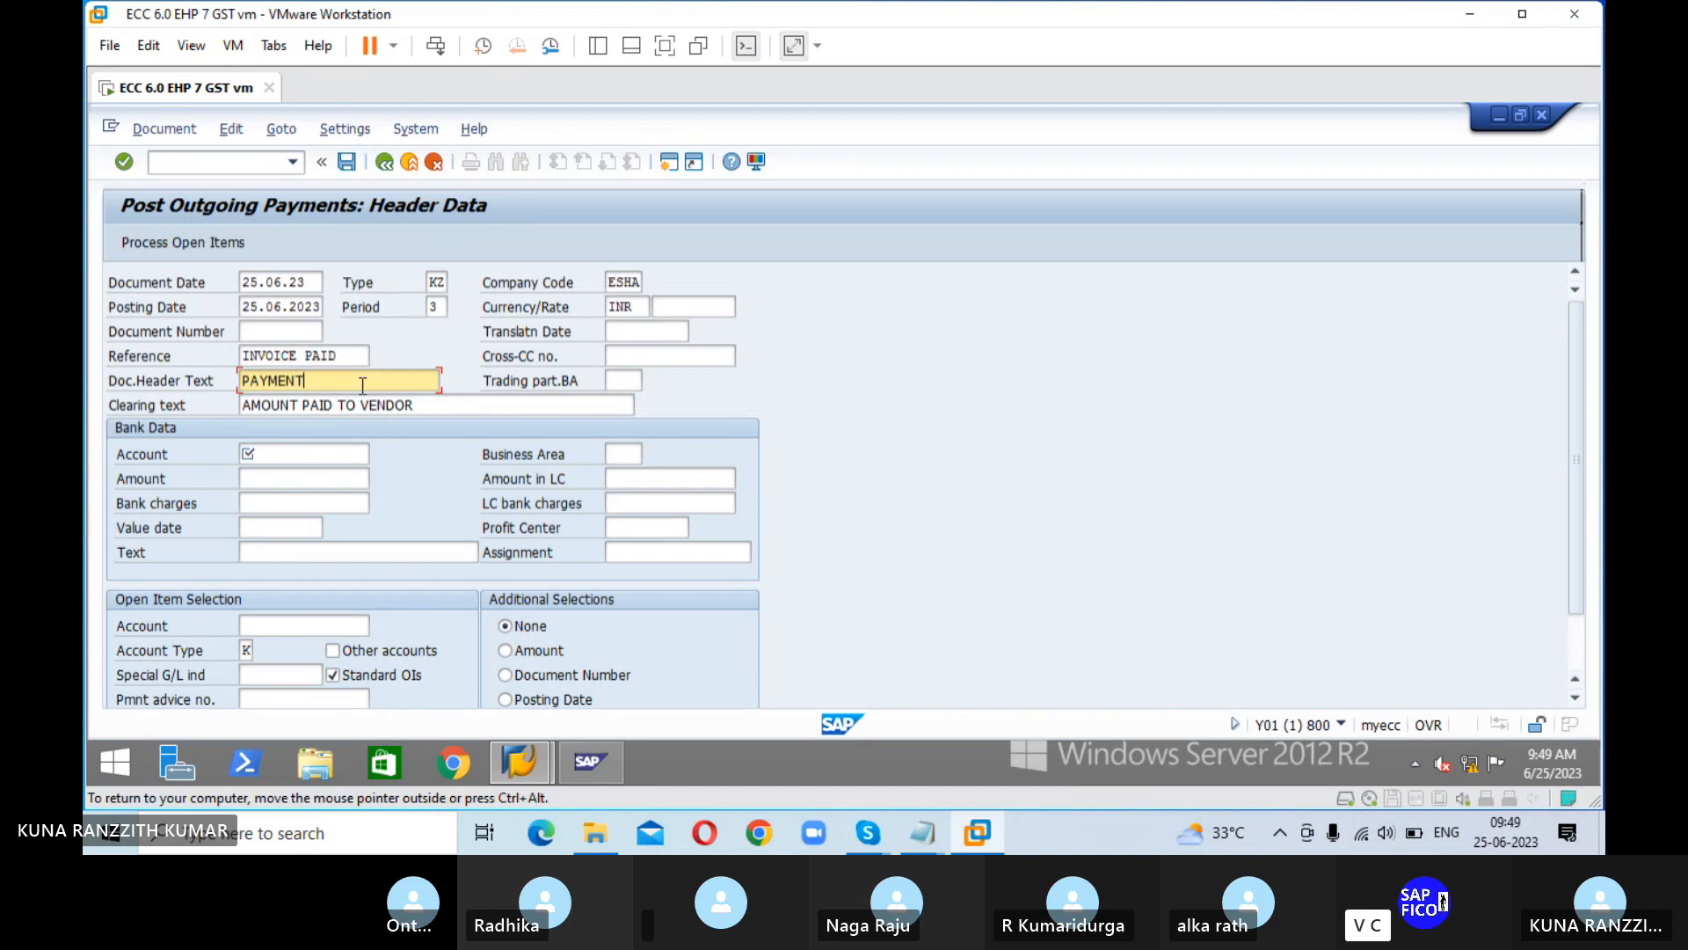
type(" TO VENDOR")
Step: Look up the company code's G/L accounts and choose IDFC FIRST BANK A/C as the payment's bank account
key("Tab")
key("Tab")
key("Tab")
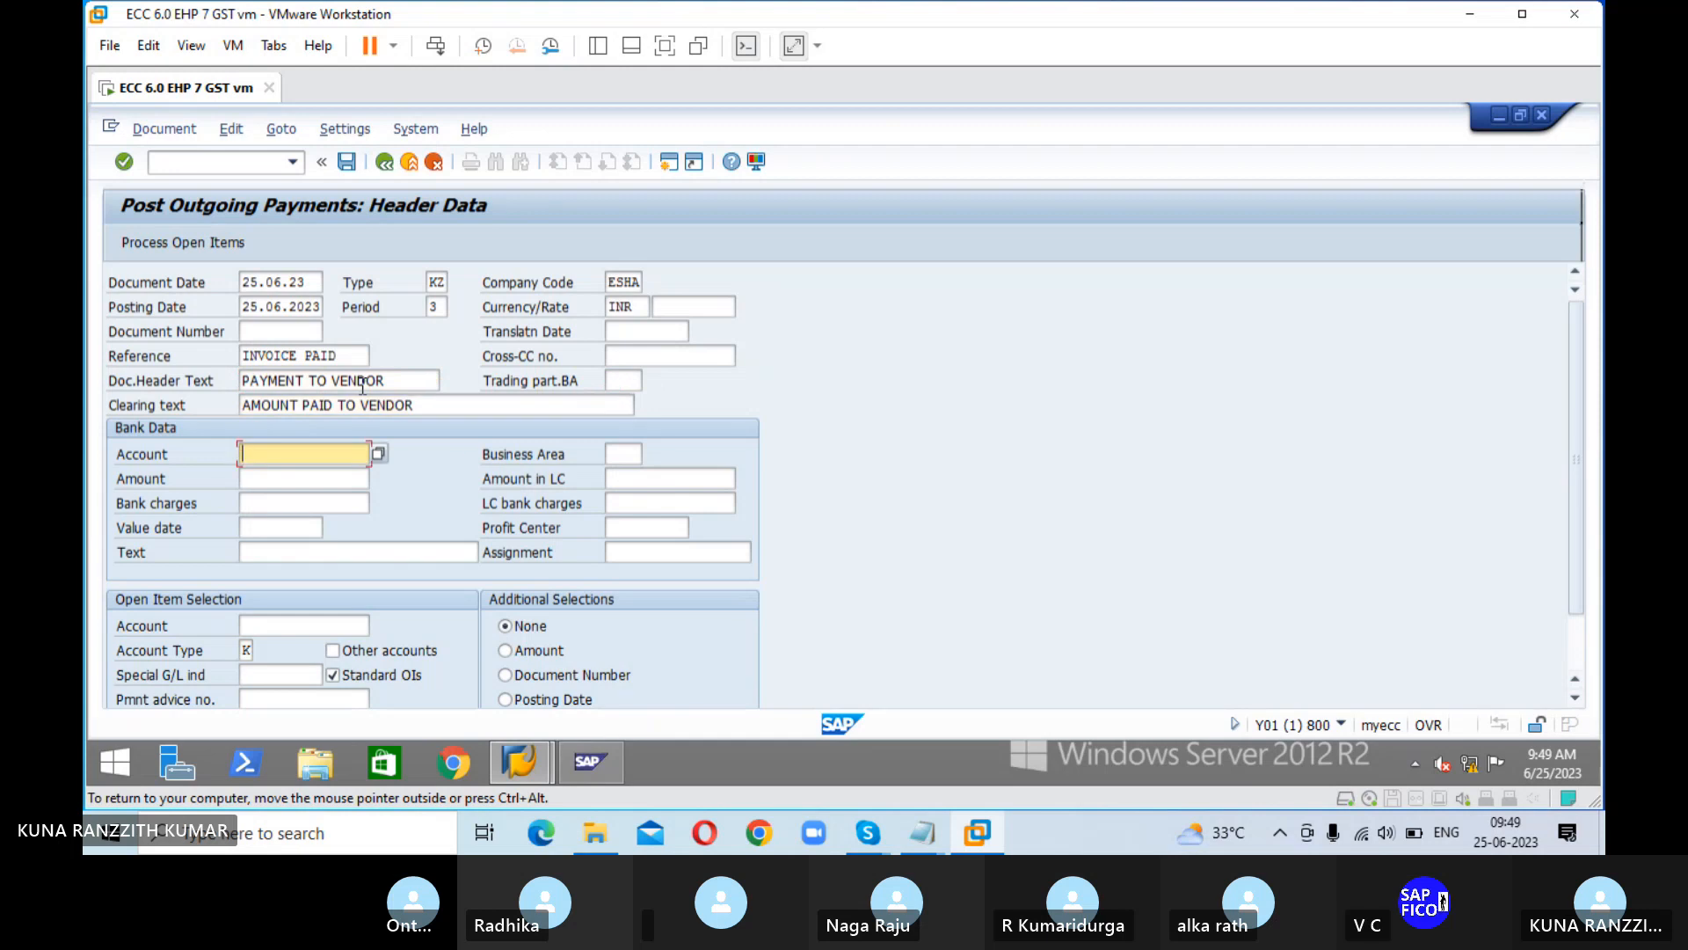
left_click(377, 454)
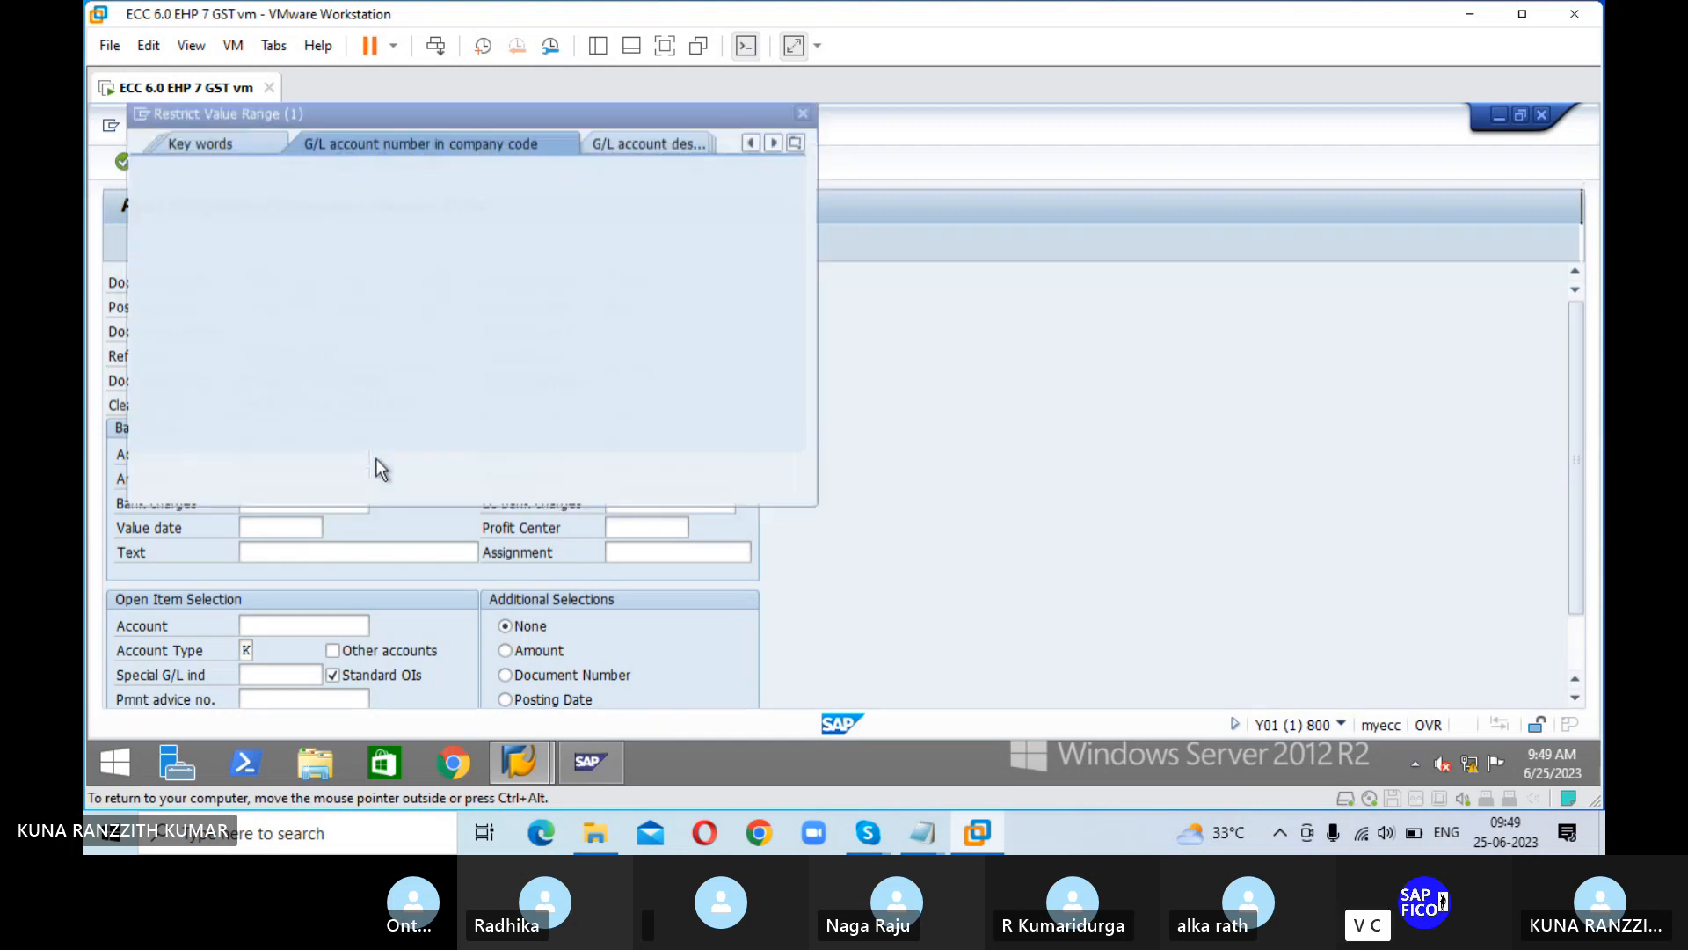
left_click(733, 467)
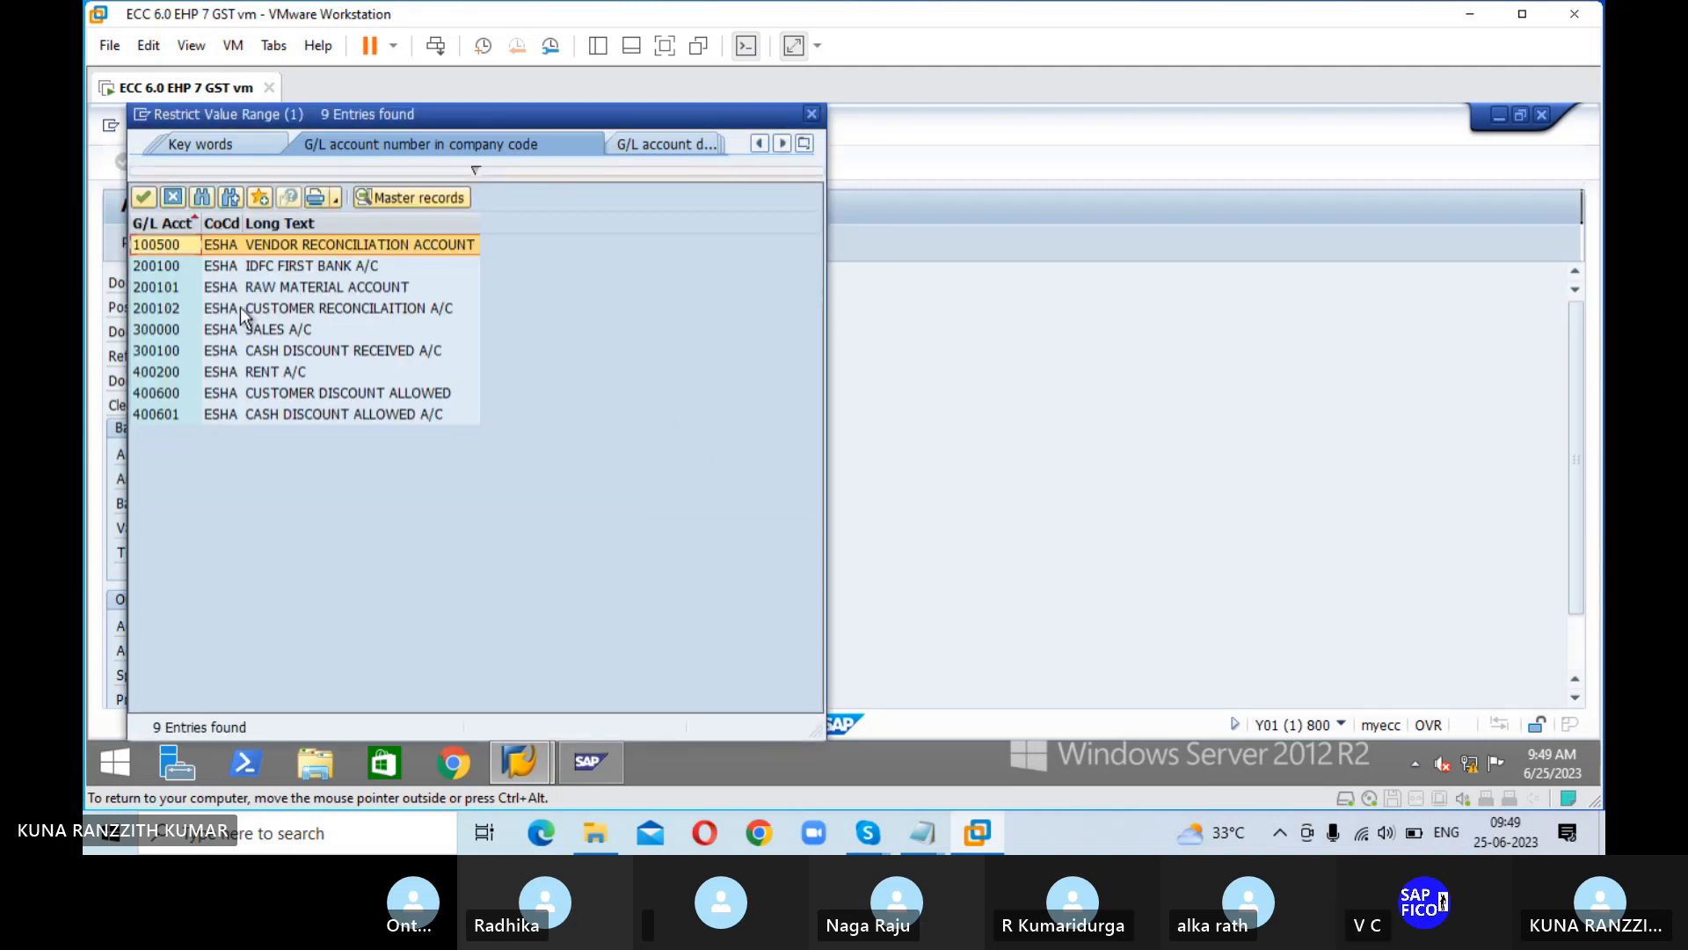
left_click(251, 269)
left_click(144, 197)
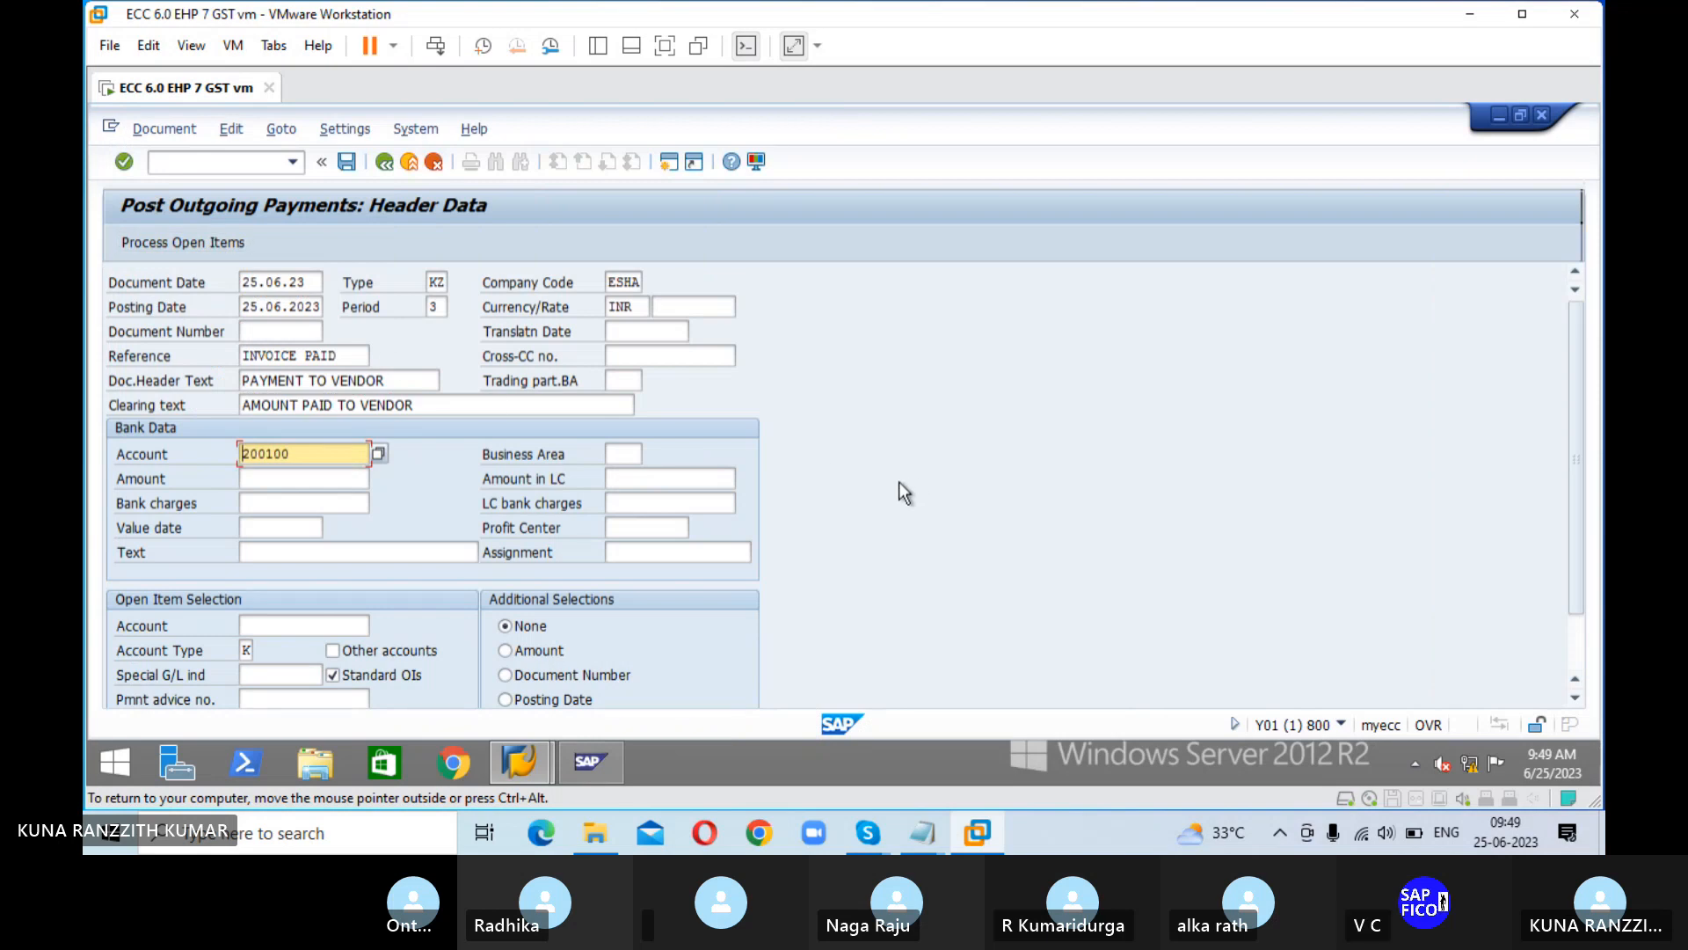
Step: Set the bank data's value date to 25.06.23 and its text to AMOUNT PAID TO VENDOR
left_click(291, 524)
type("25.06.23")
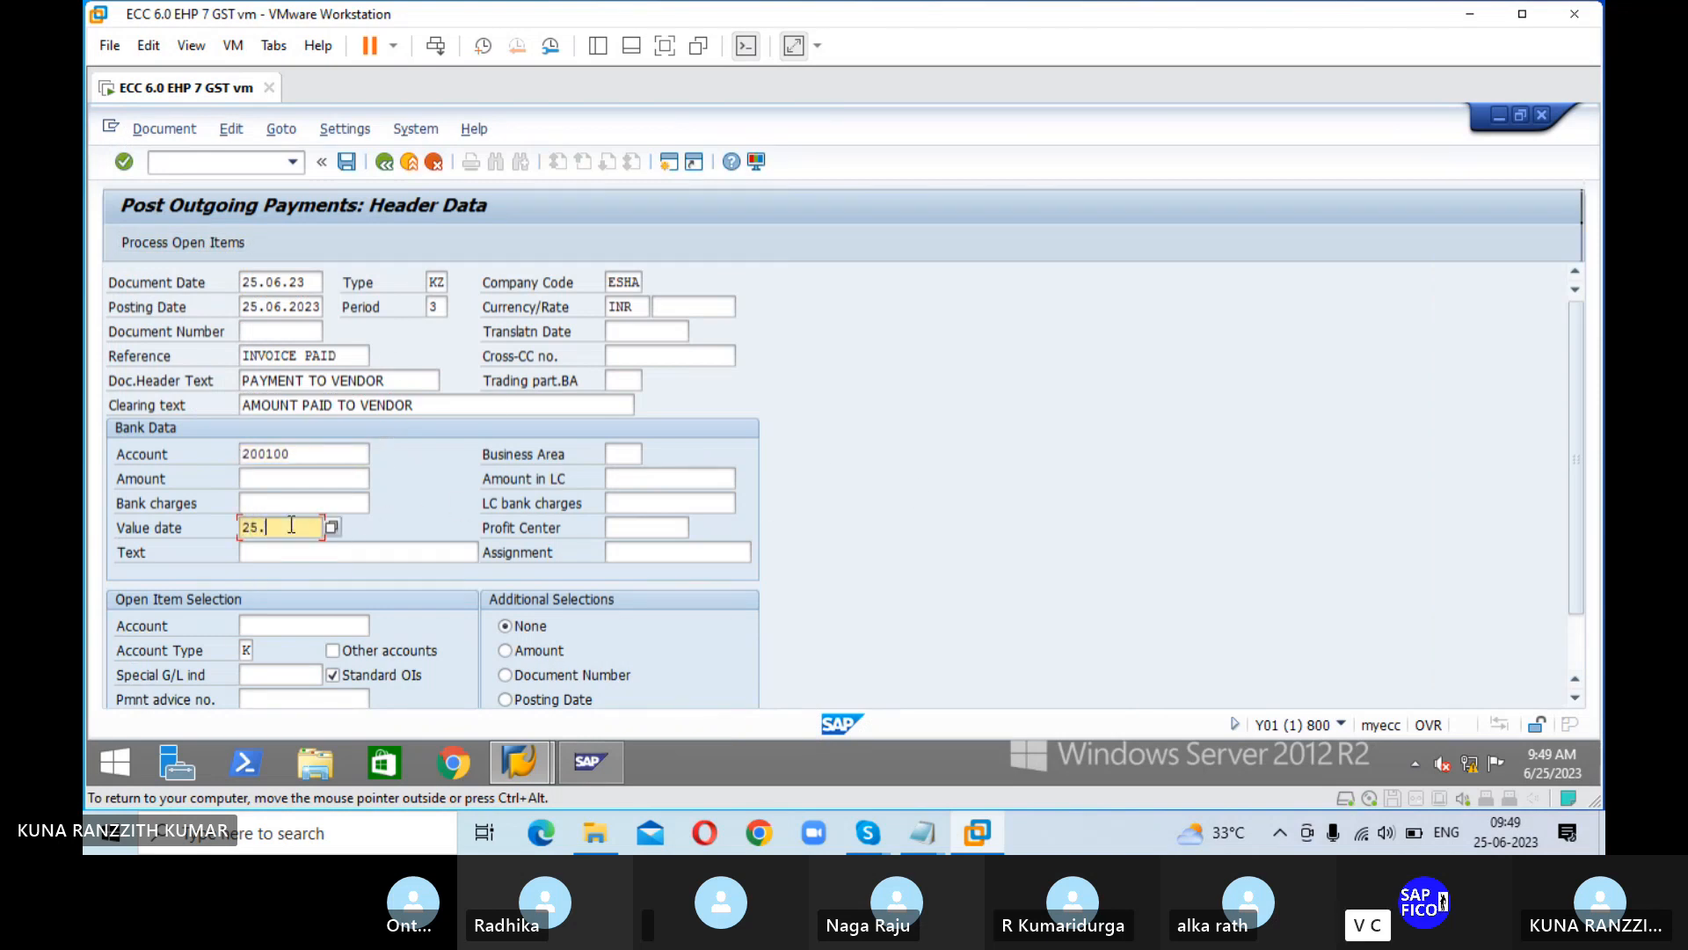
key("Tab")
key("Tab")
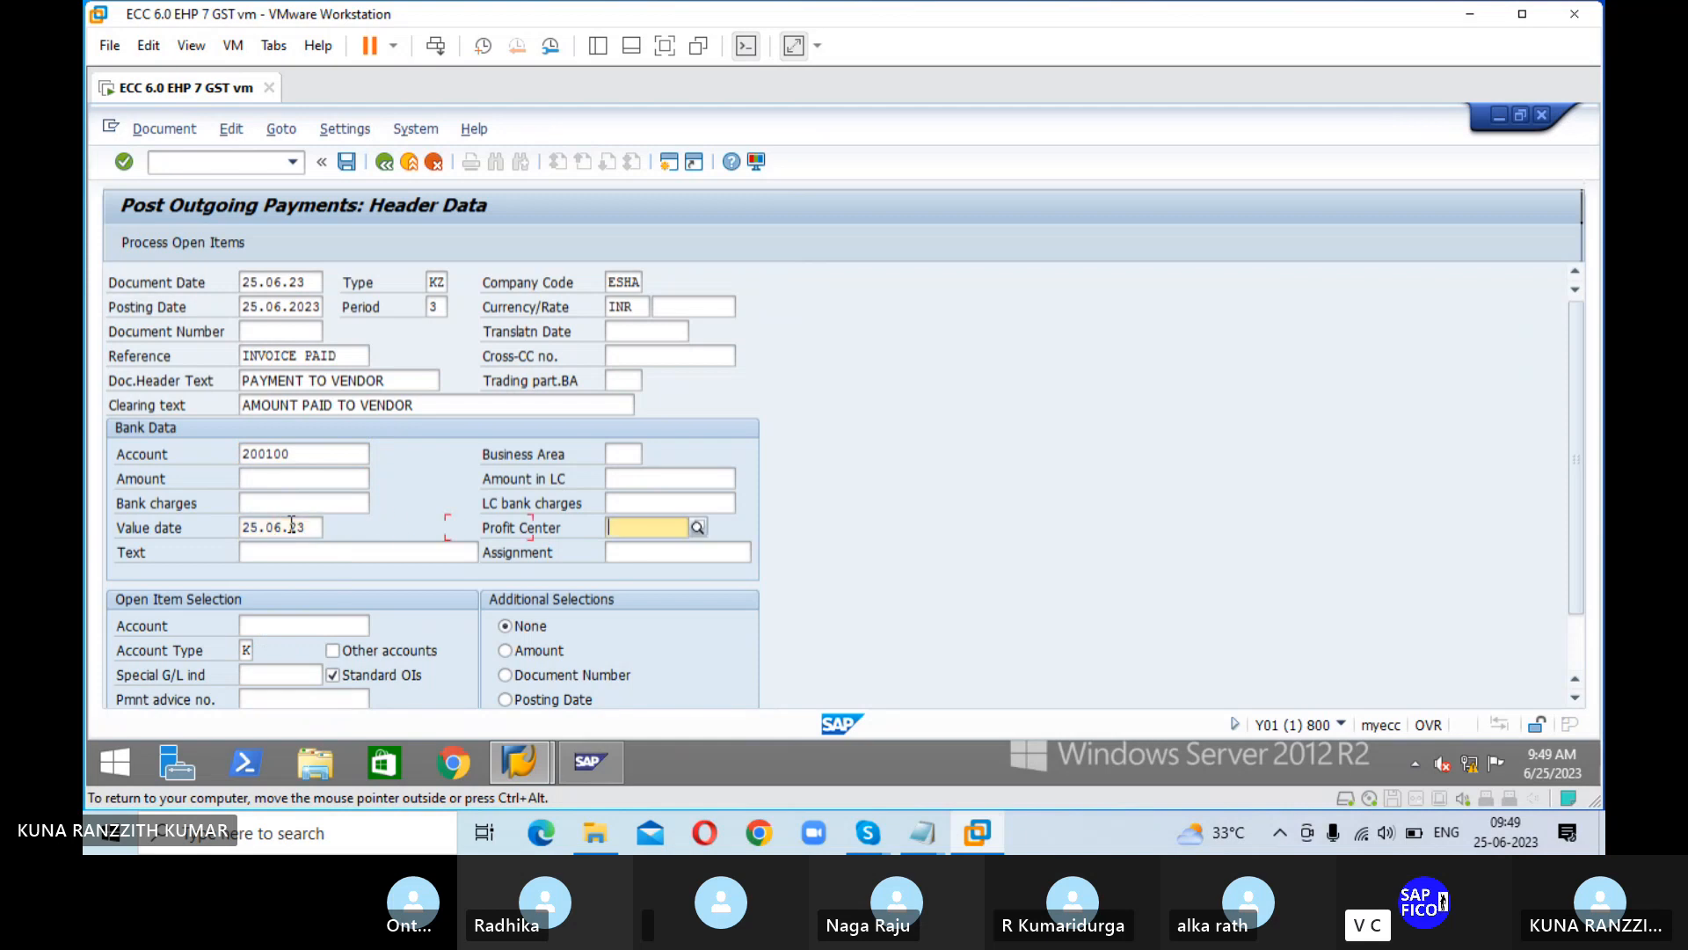
type("A")
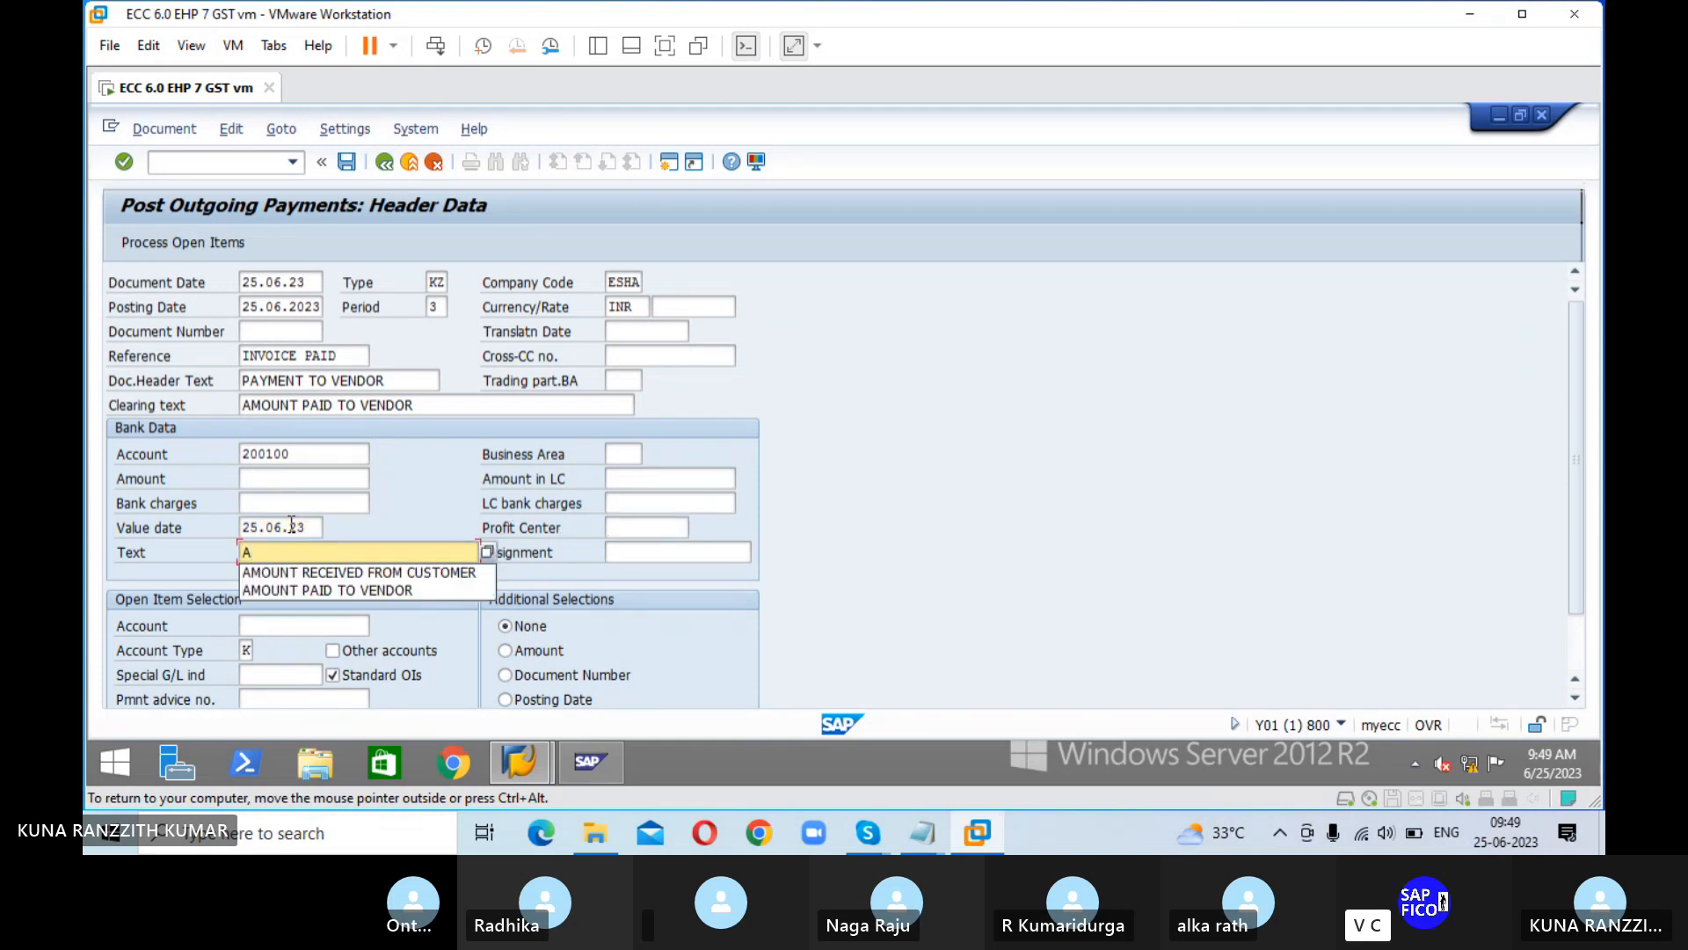
key("Down")
key("Down")
key("Return")
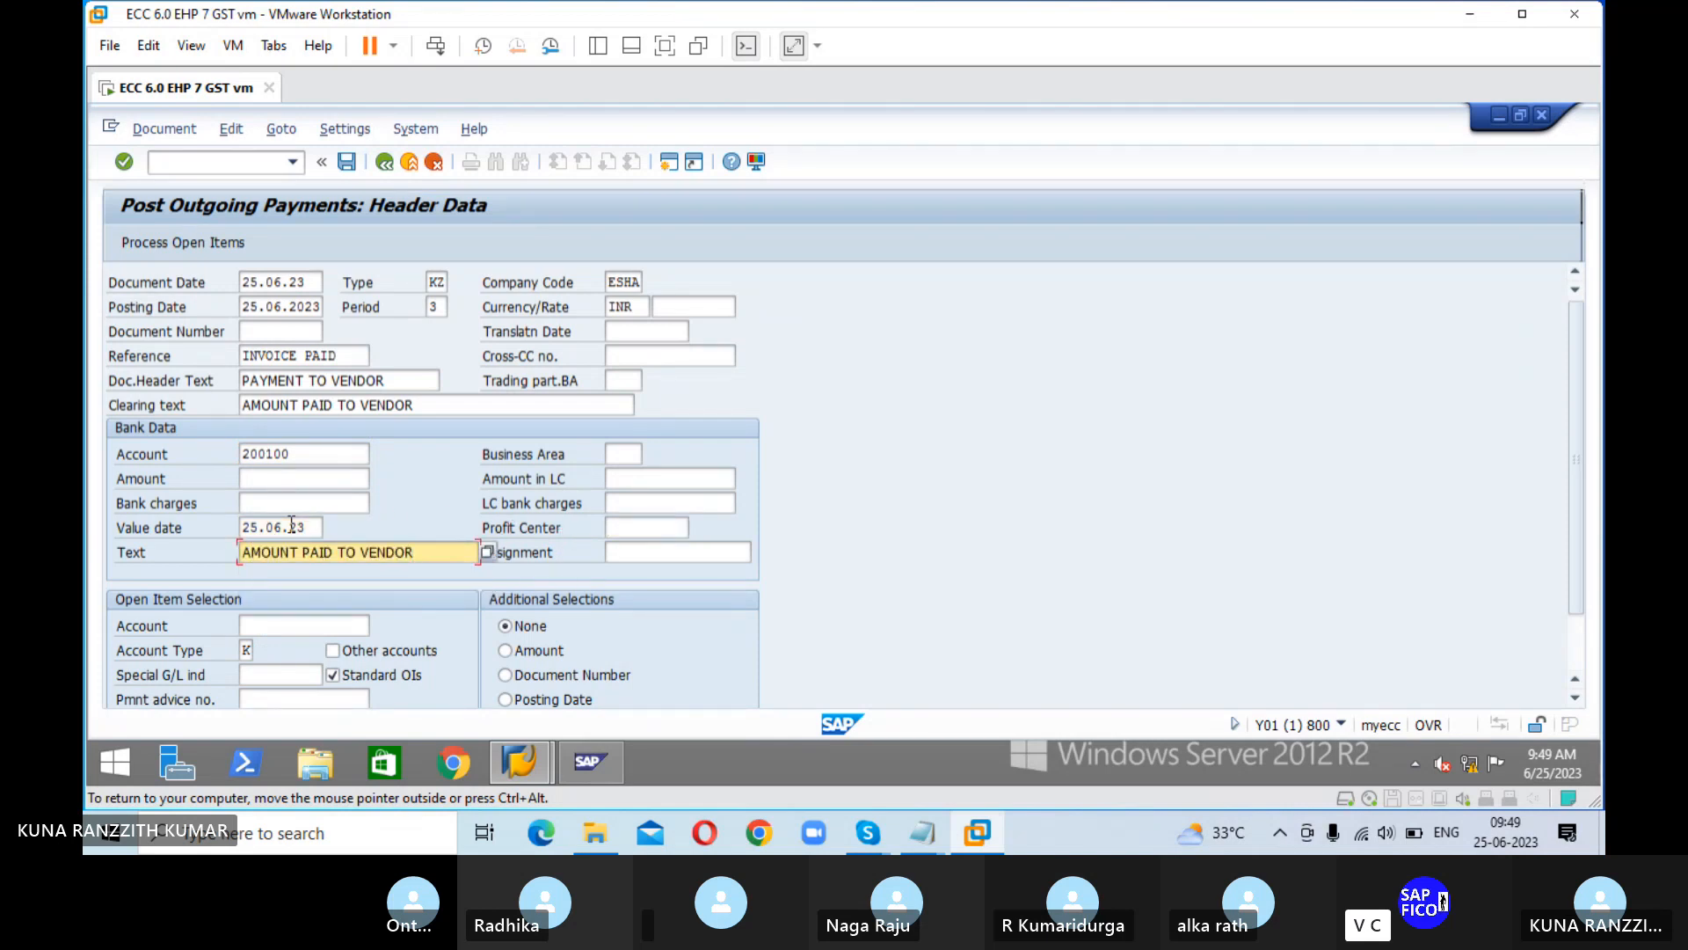
Step: Enter 50000 as the bank amount of the outgoing payment
left_click(301, 476)
type("5")
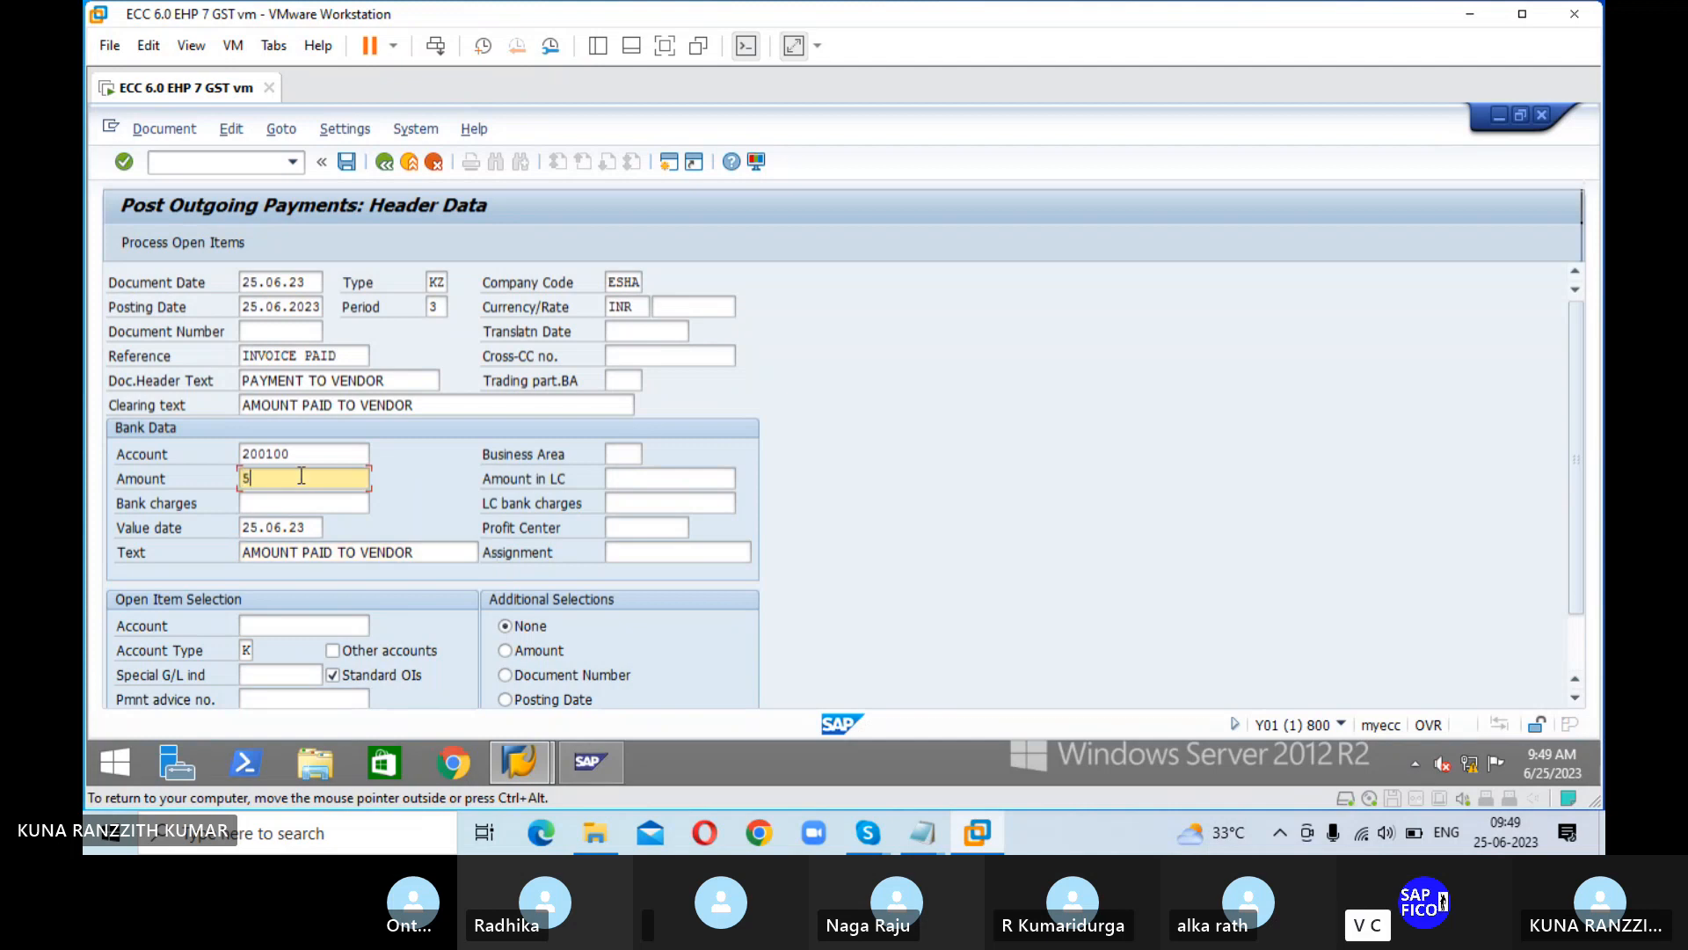
type("0000")
Step: Select vendor POOJITHA IRON & STEEL PVT LTD as the open item account and process its open items
key("Tab")
key("Tab")
key("Tab")
key("Tab")
key("Tab")
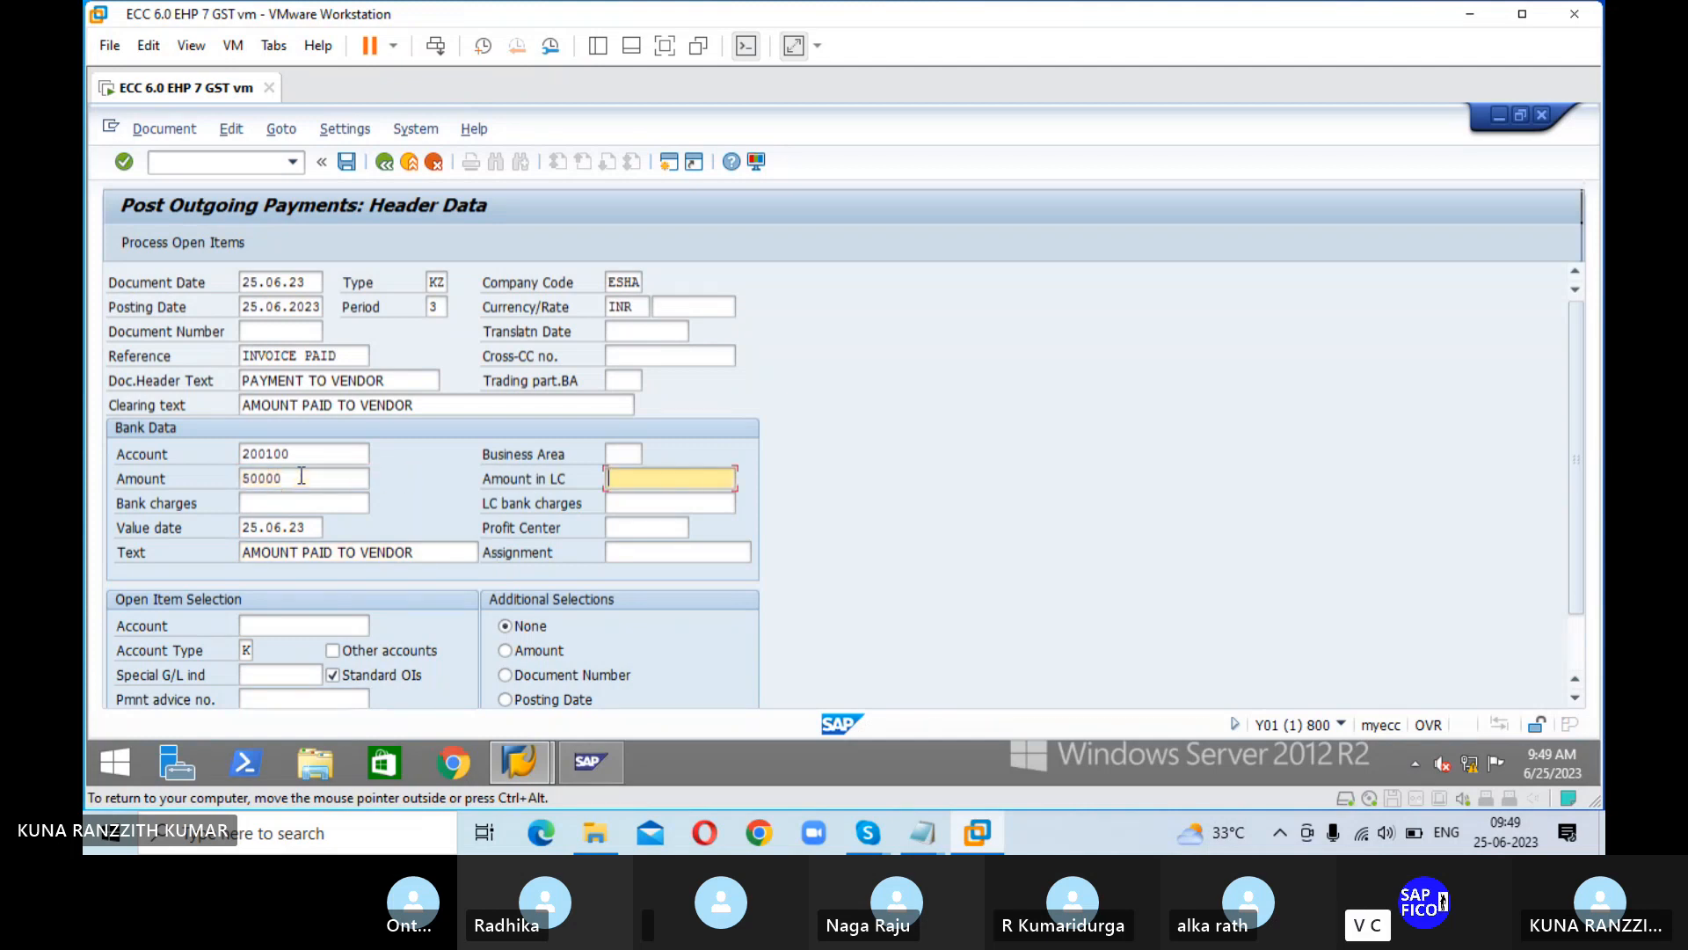
key("Tab")
key("Tab")
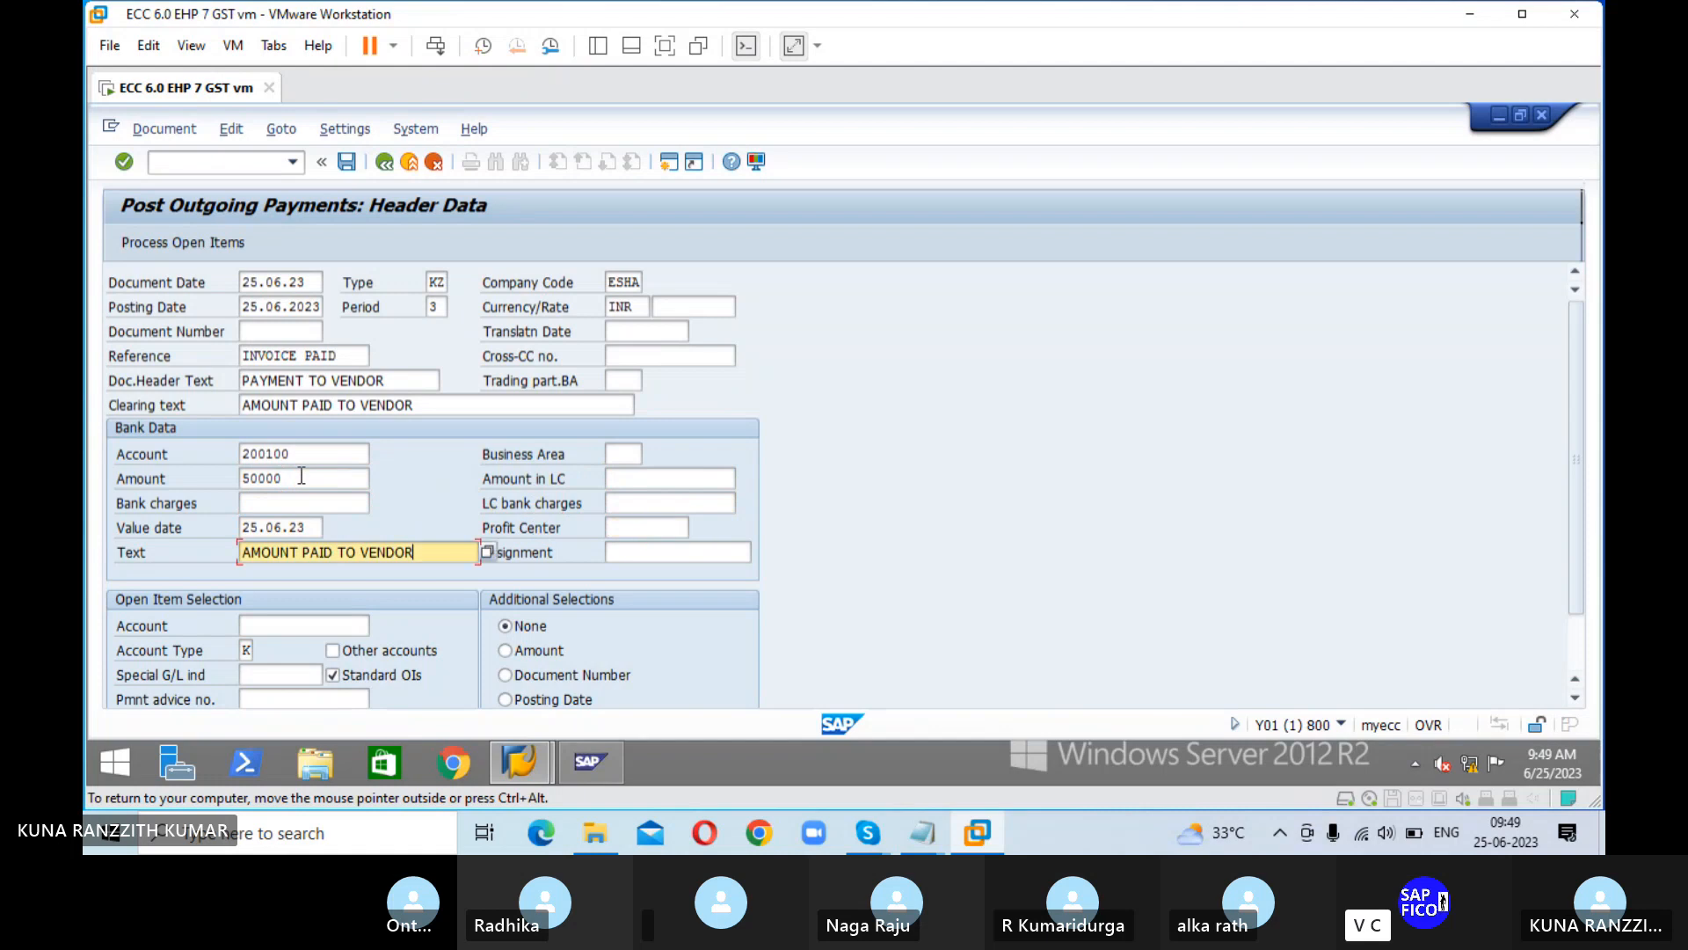
key("Tab")
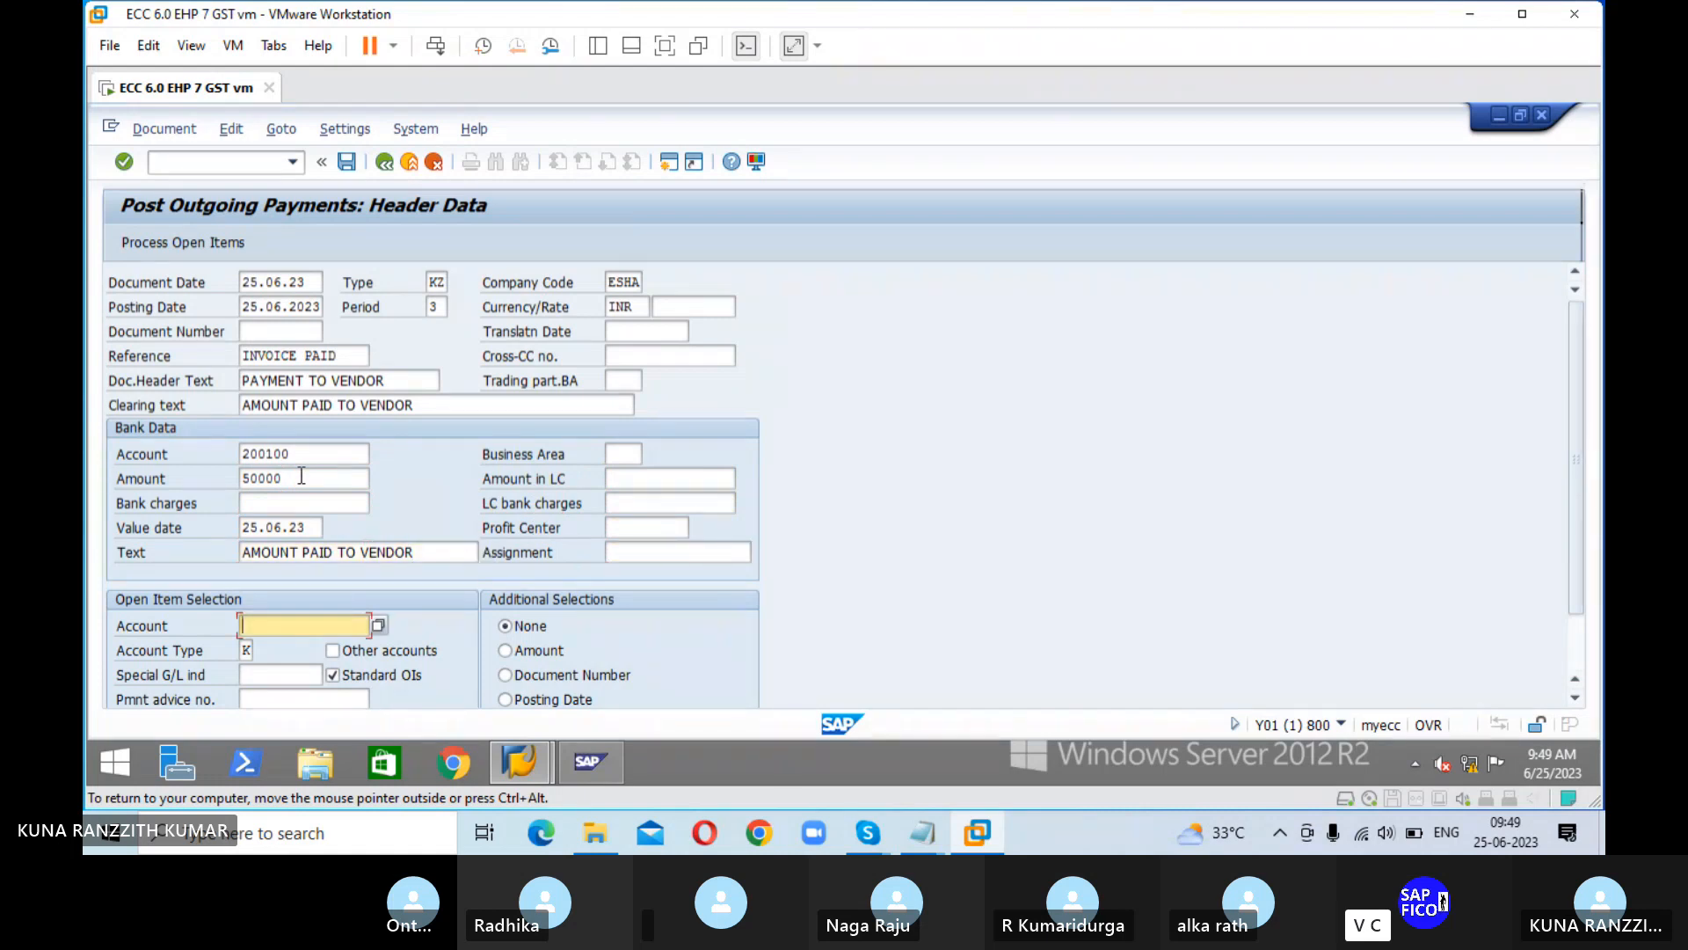
left_click(379, 625)
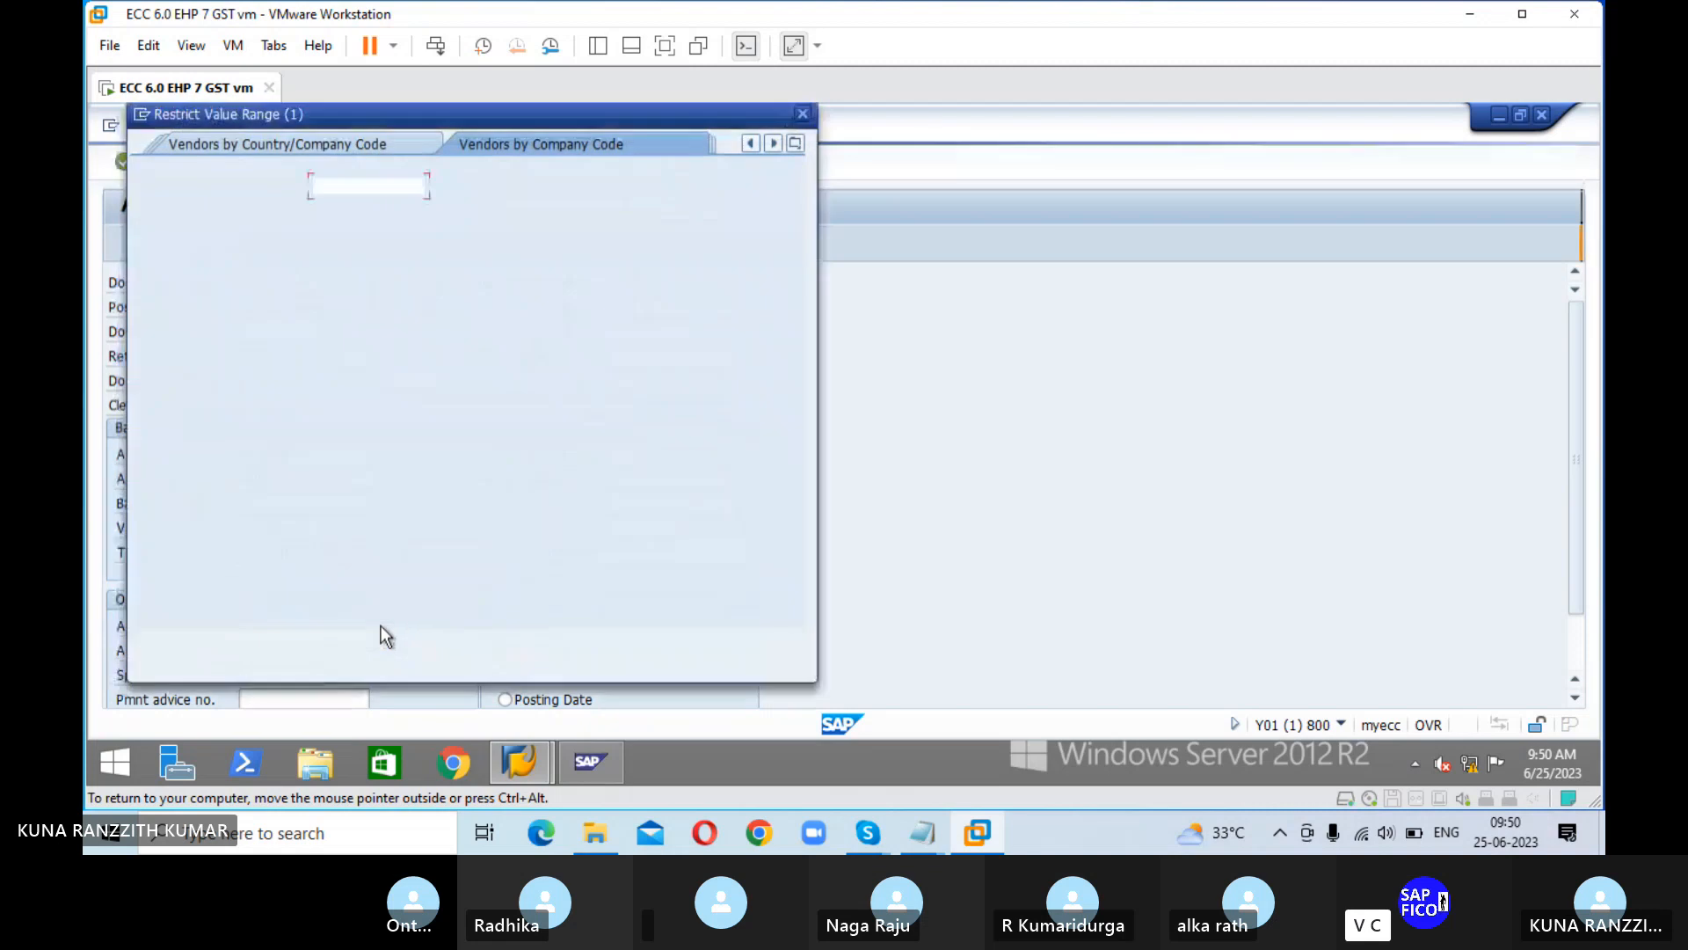
left_click(721, 647)
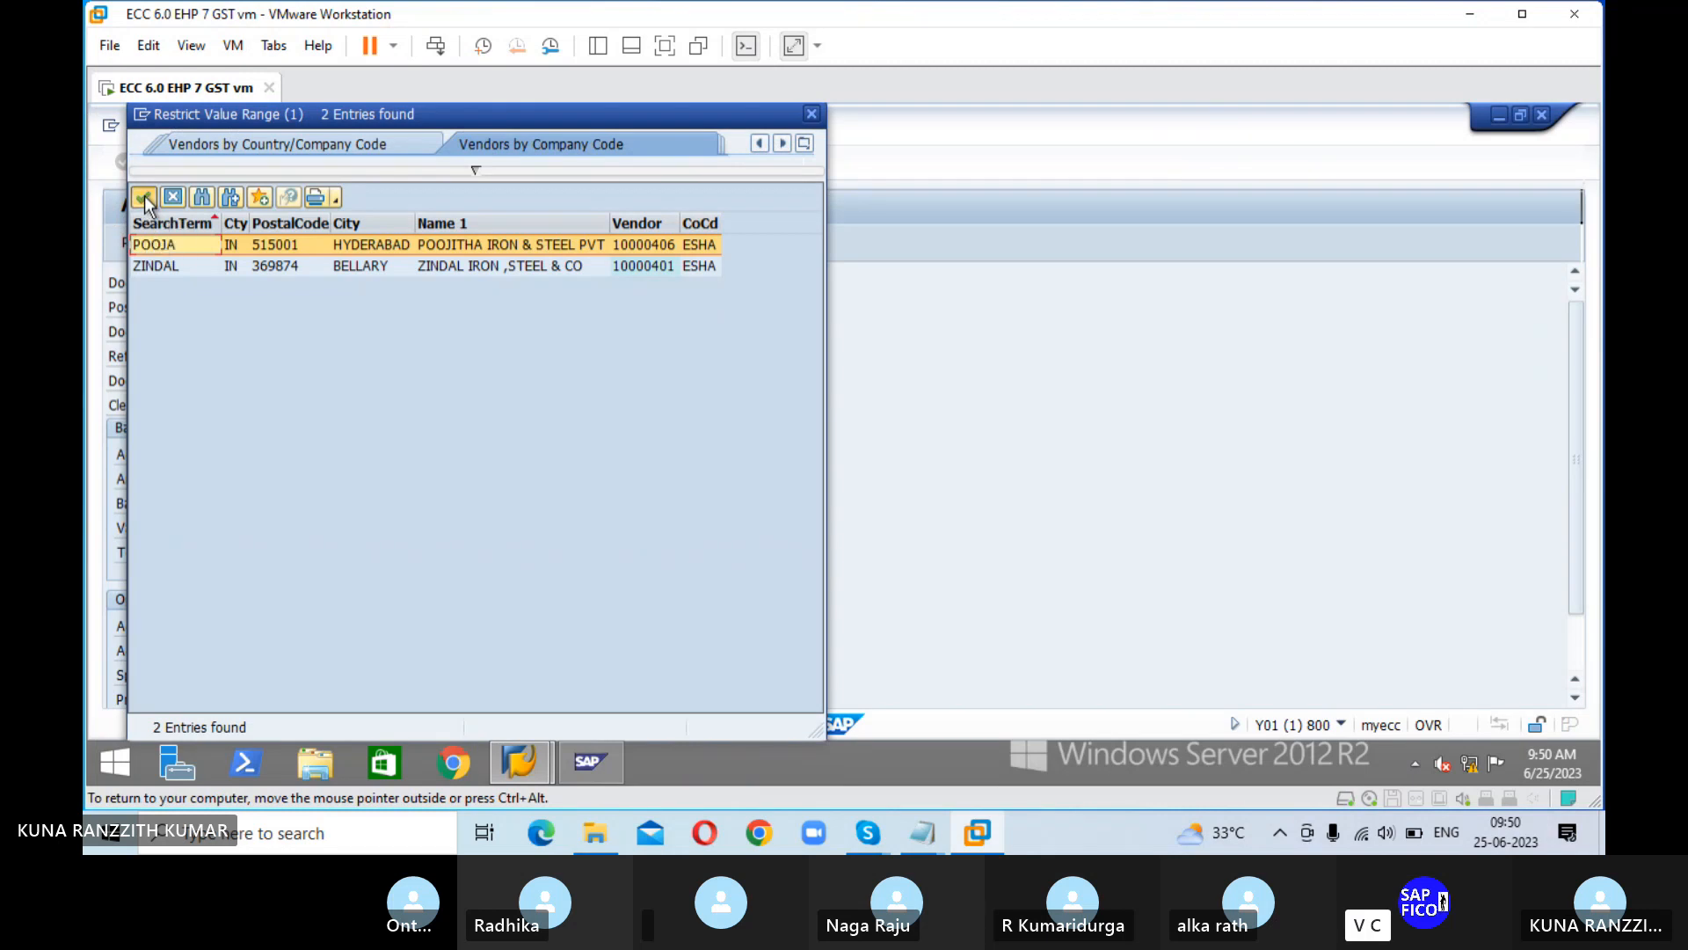
left_click(145, 196)
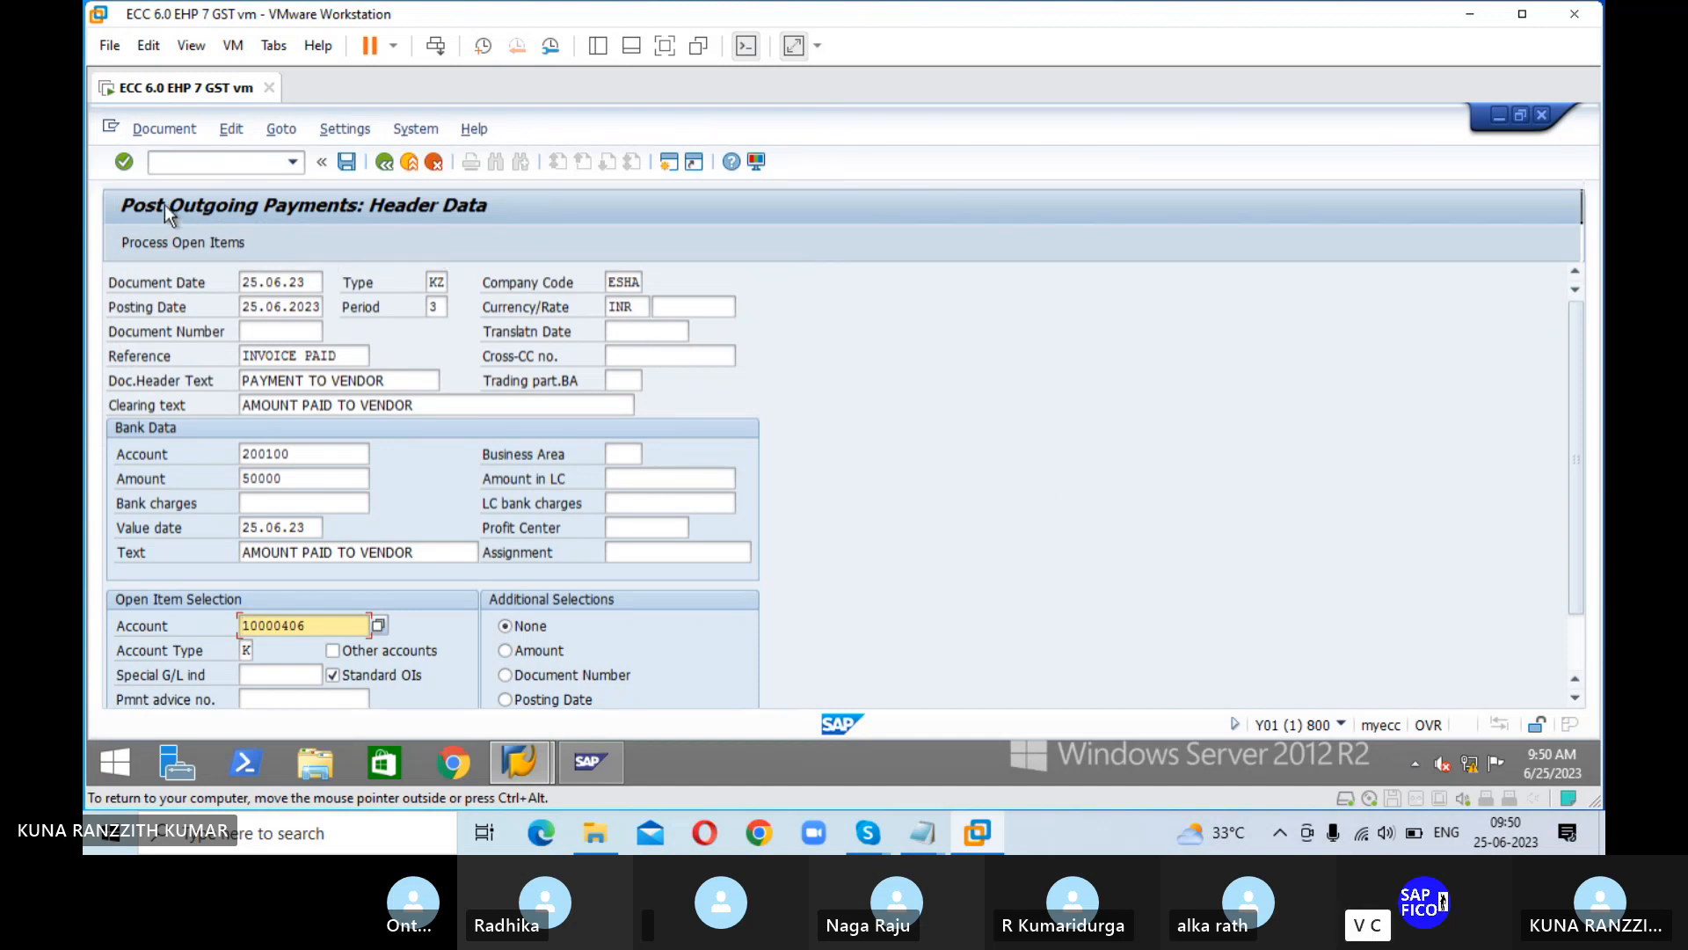
left_click(179, 246)
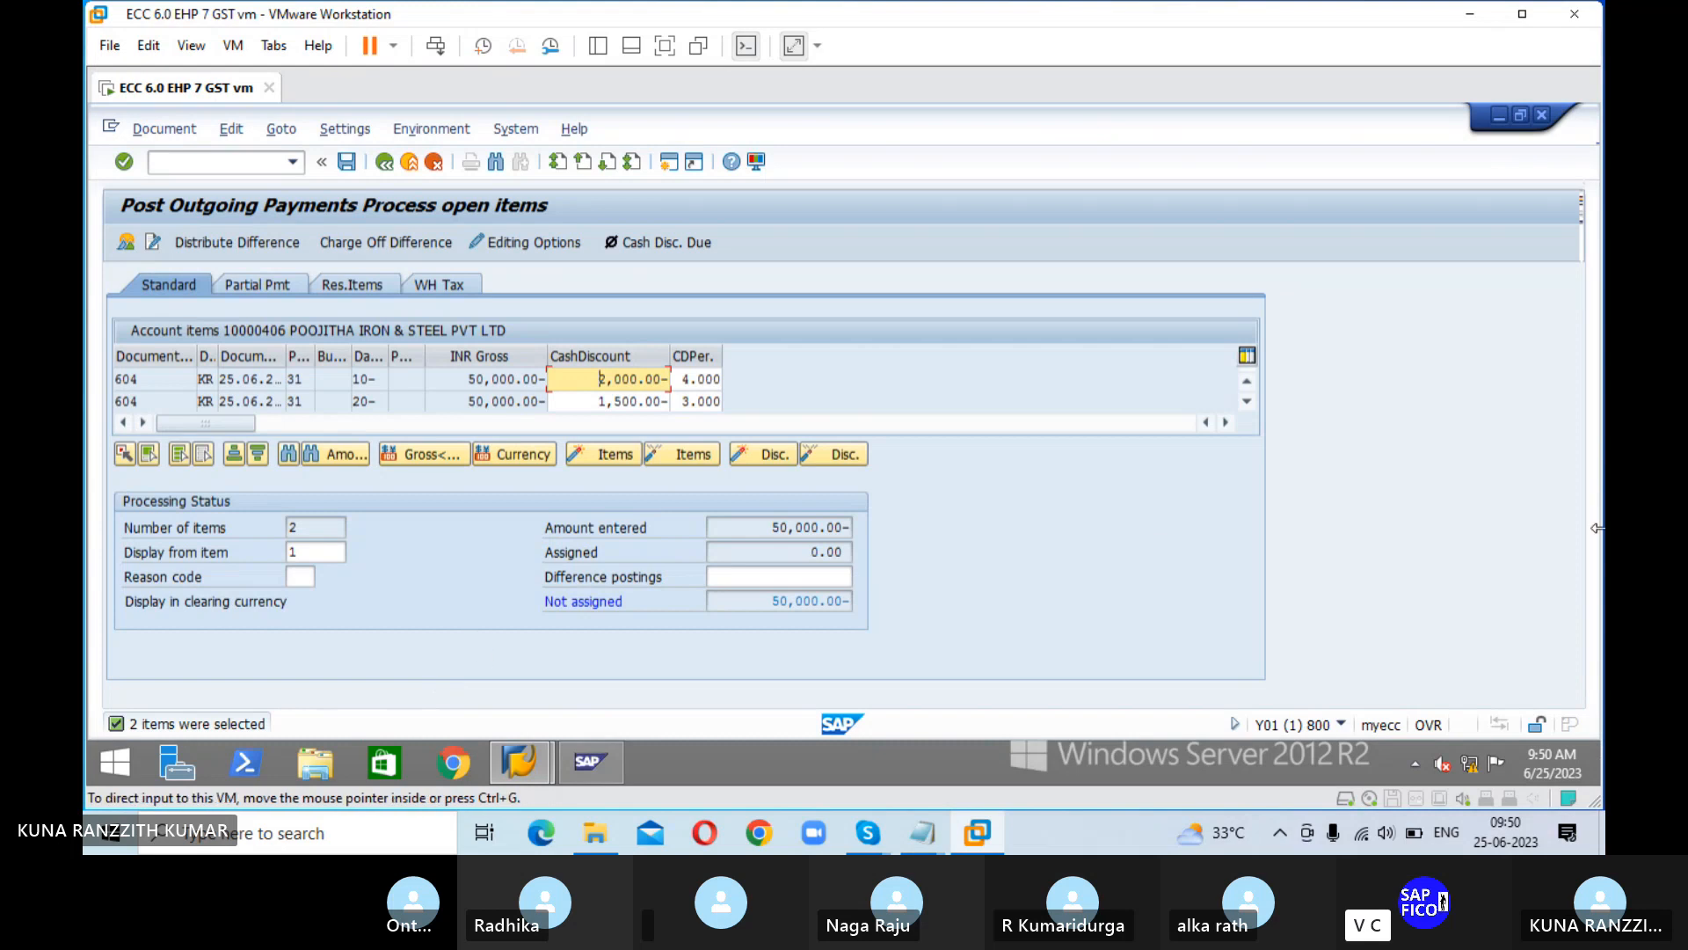
Step: Assign the first 50,000.00 installment, the one with 4% cash discount, to the payment and activate its discount
left_click(647, 384)
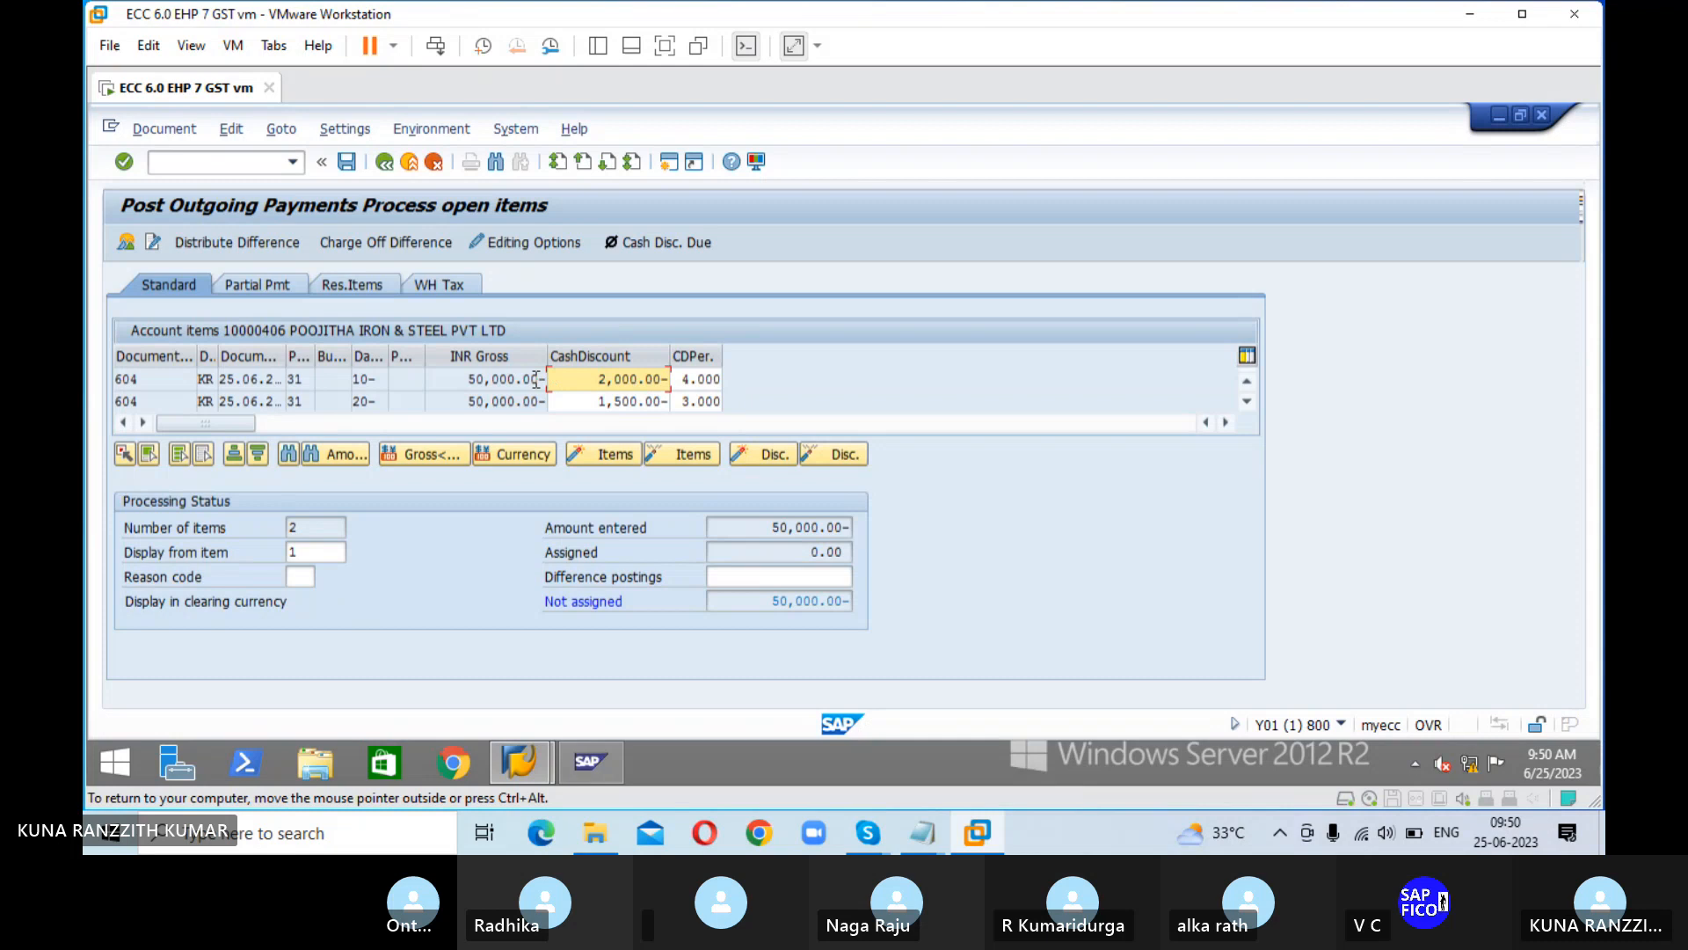
left_click(615, 384)
double_click(507, 379)
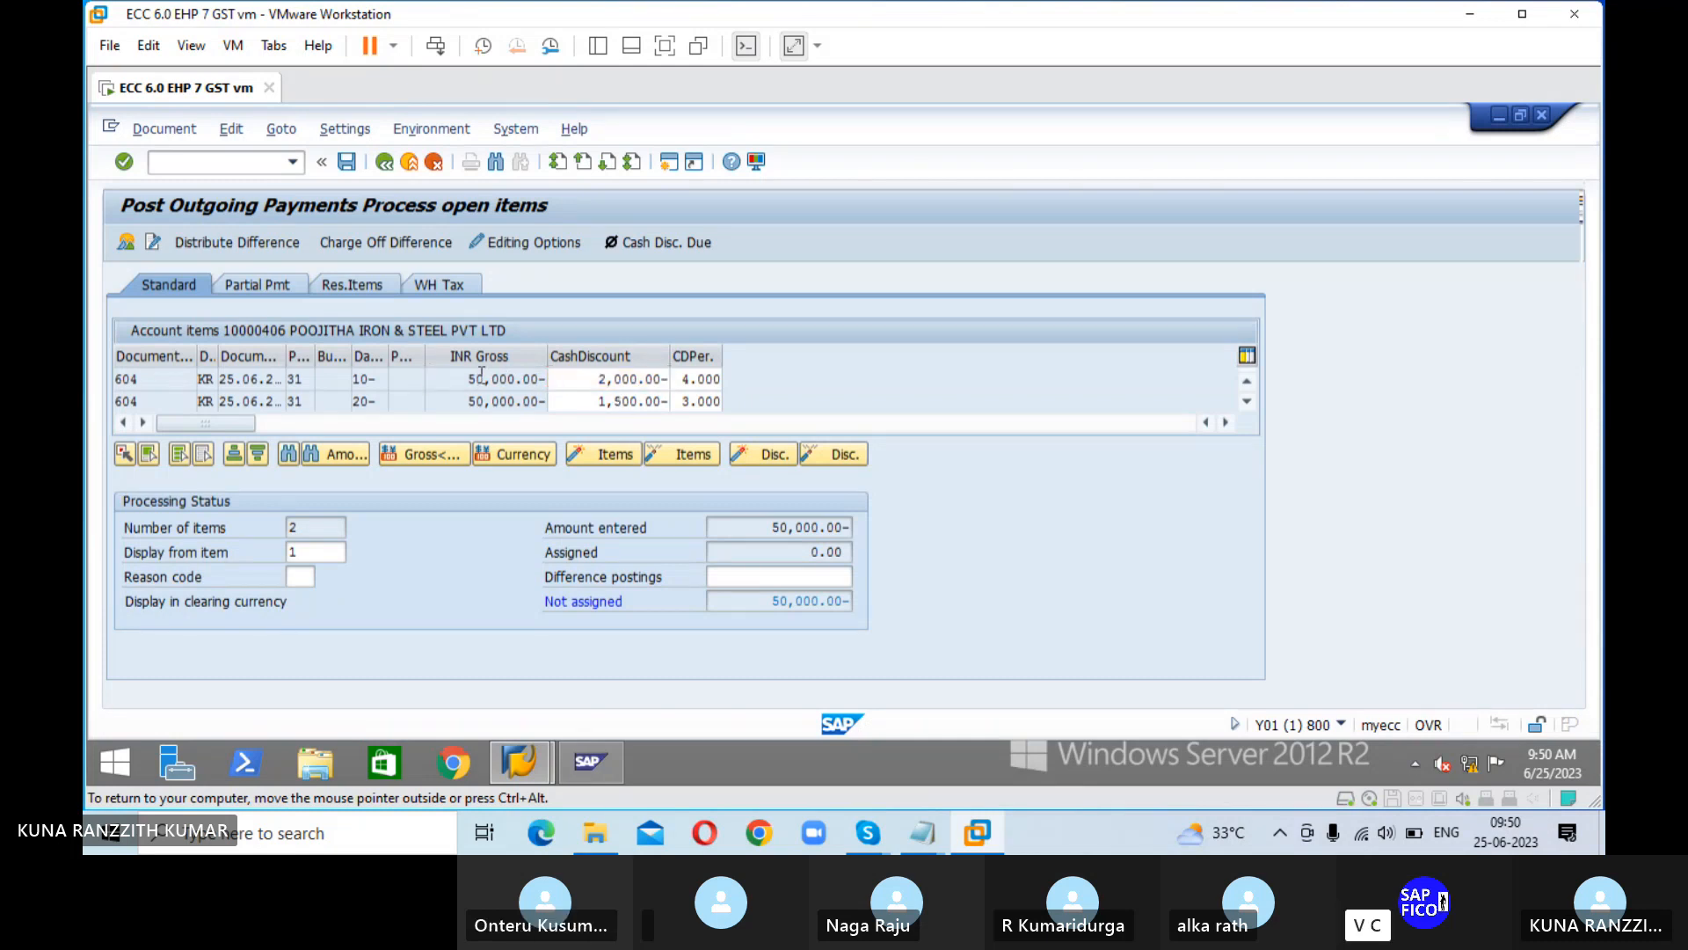
left_click(603, 380)
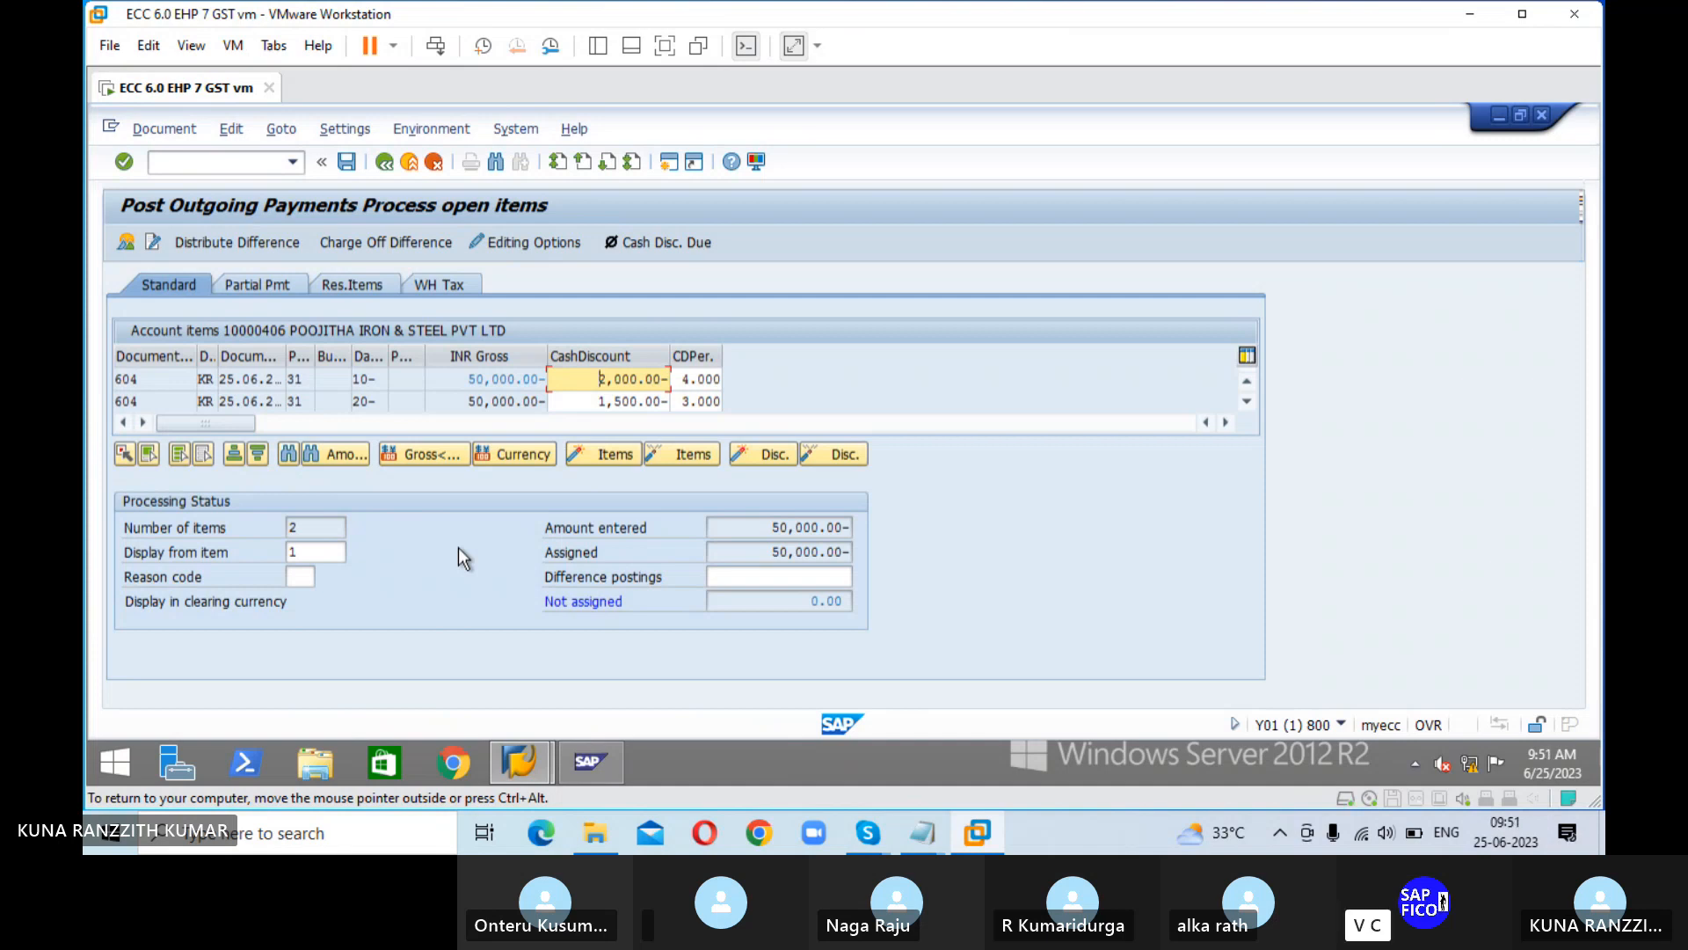
double_click(595, 379)
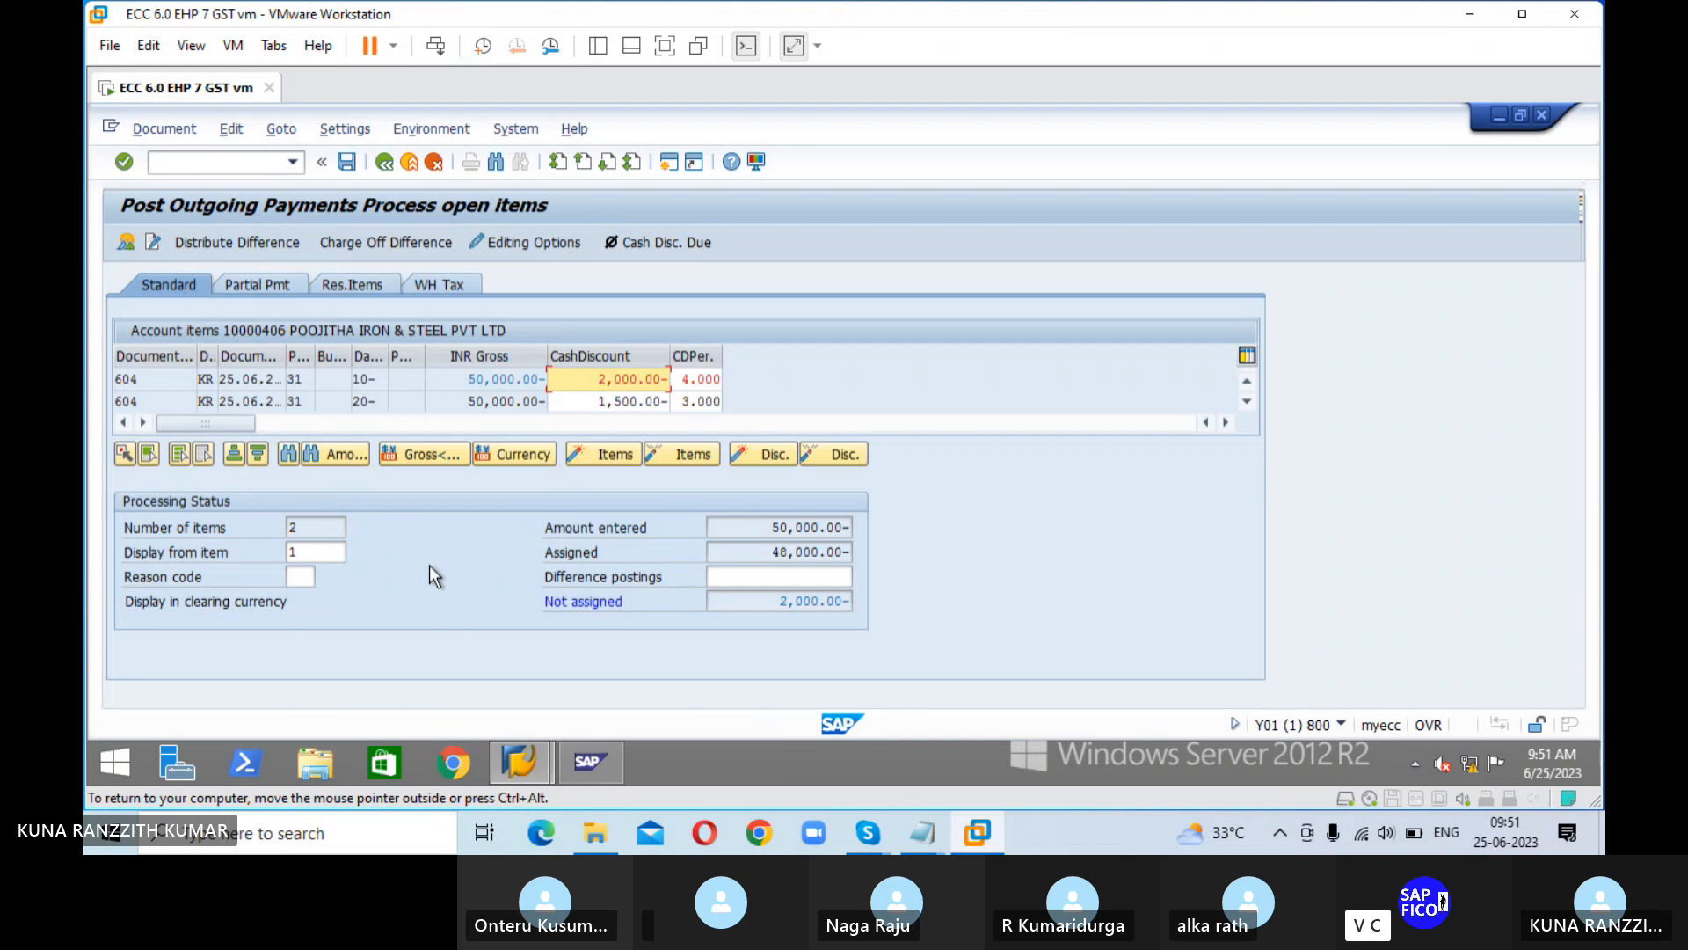
Step: Correct the IDFC FIRST BANK A/C line item's amount to 48000 and return to processing the open items
left_click(425, 245)
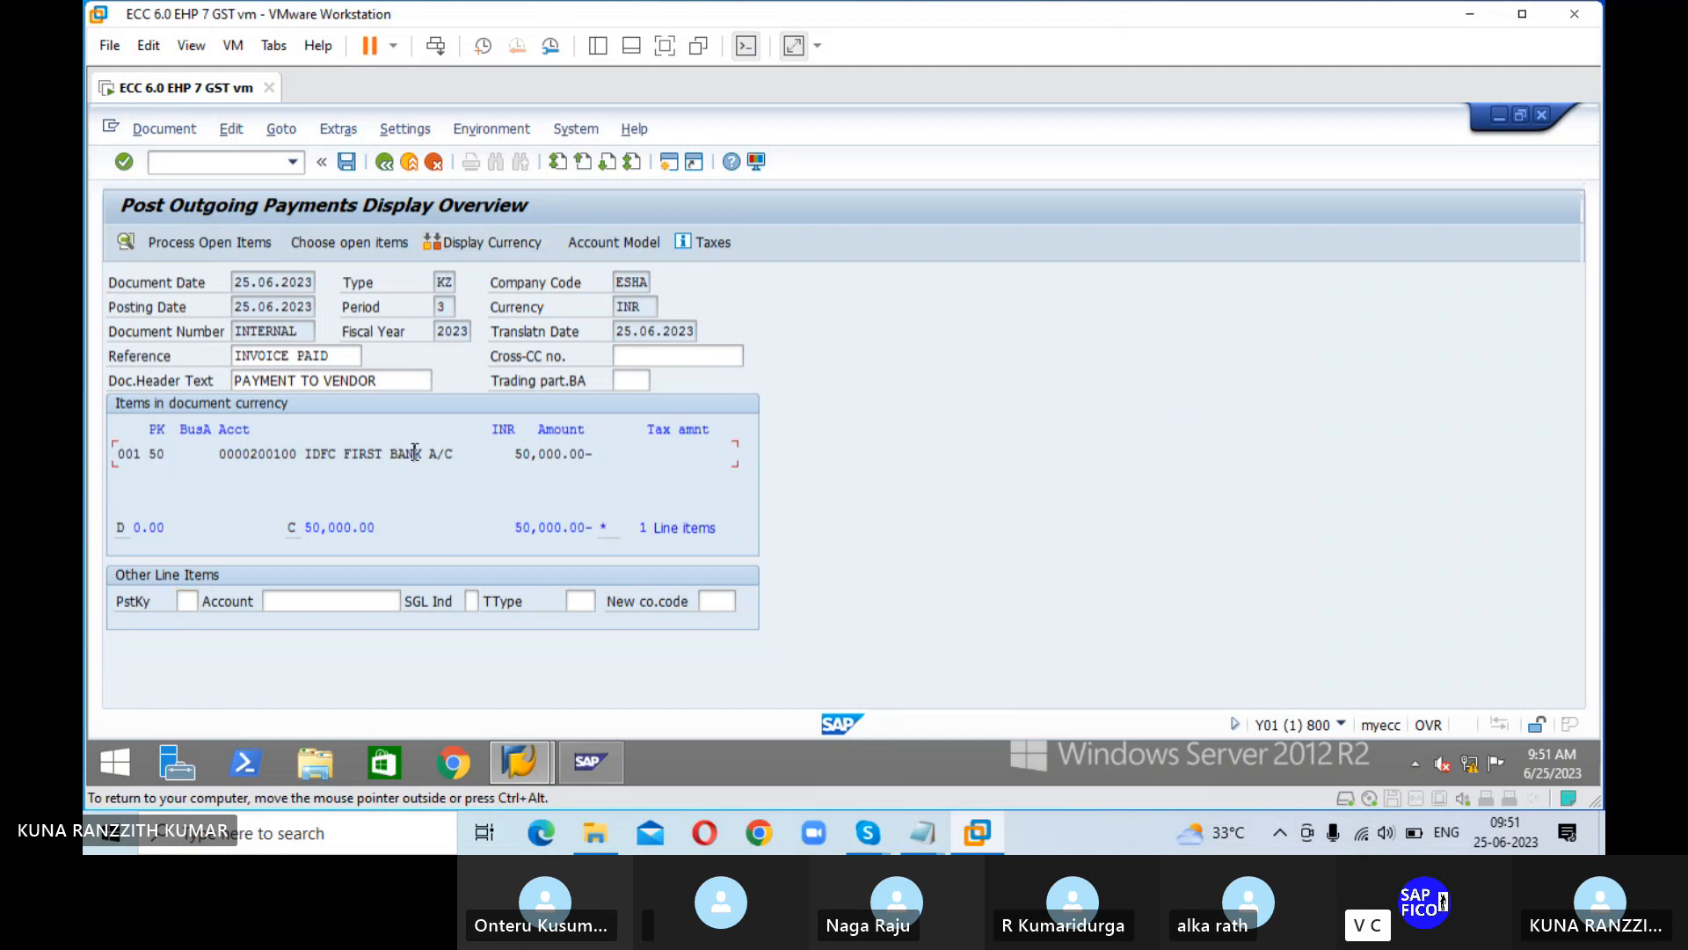
double_click(415, 452)
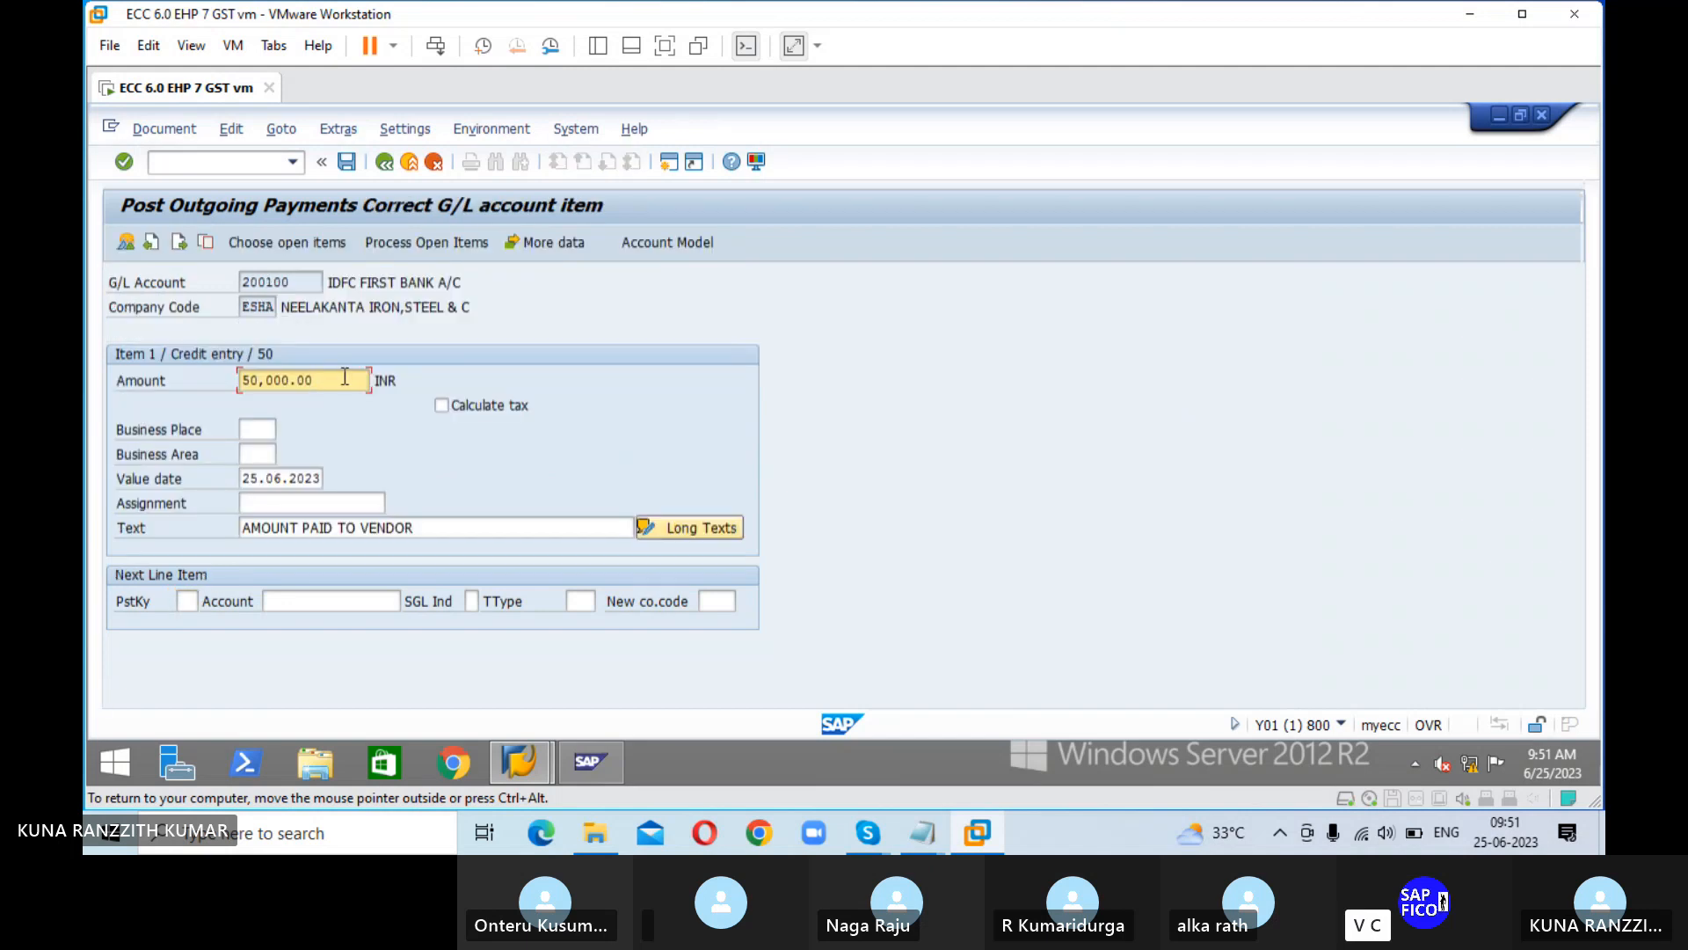
key("BackSpace")
key("BackSpace")
key("BackSpace")
key("BackSpace")
key("BackSpace")
key("BackSpace")
key("BackSpace")
key("BackSpace")
key("BackSpace")
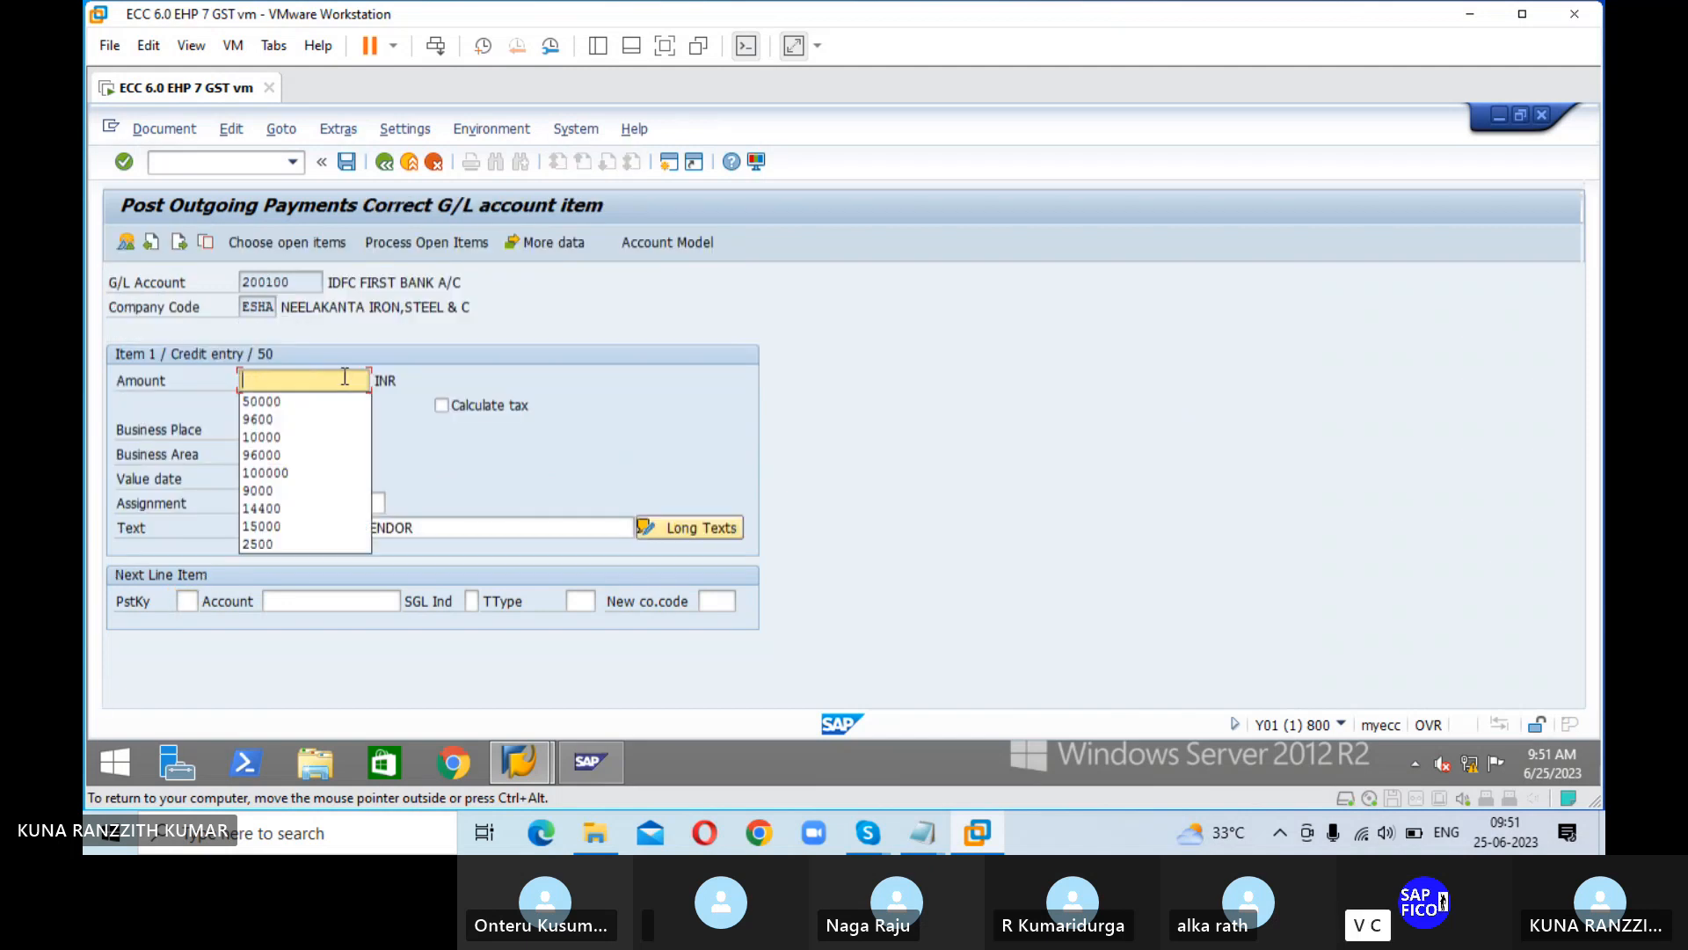
type("48000")
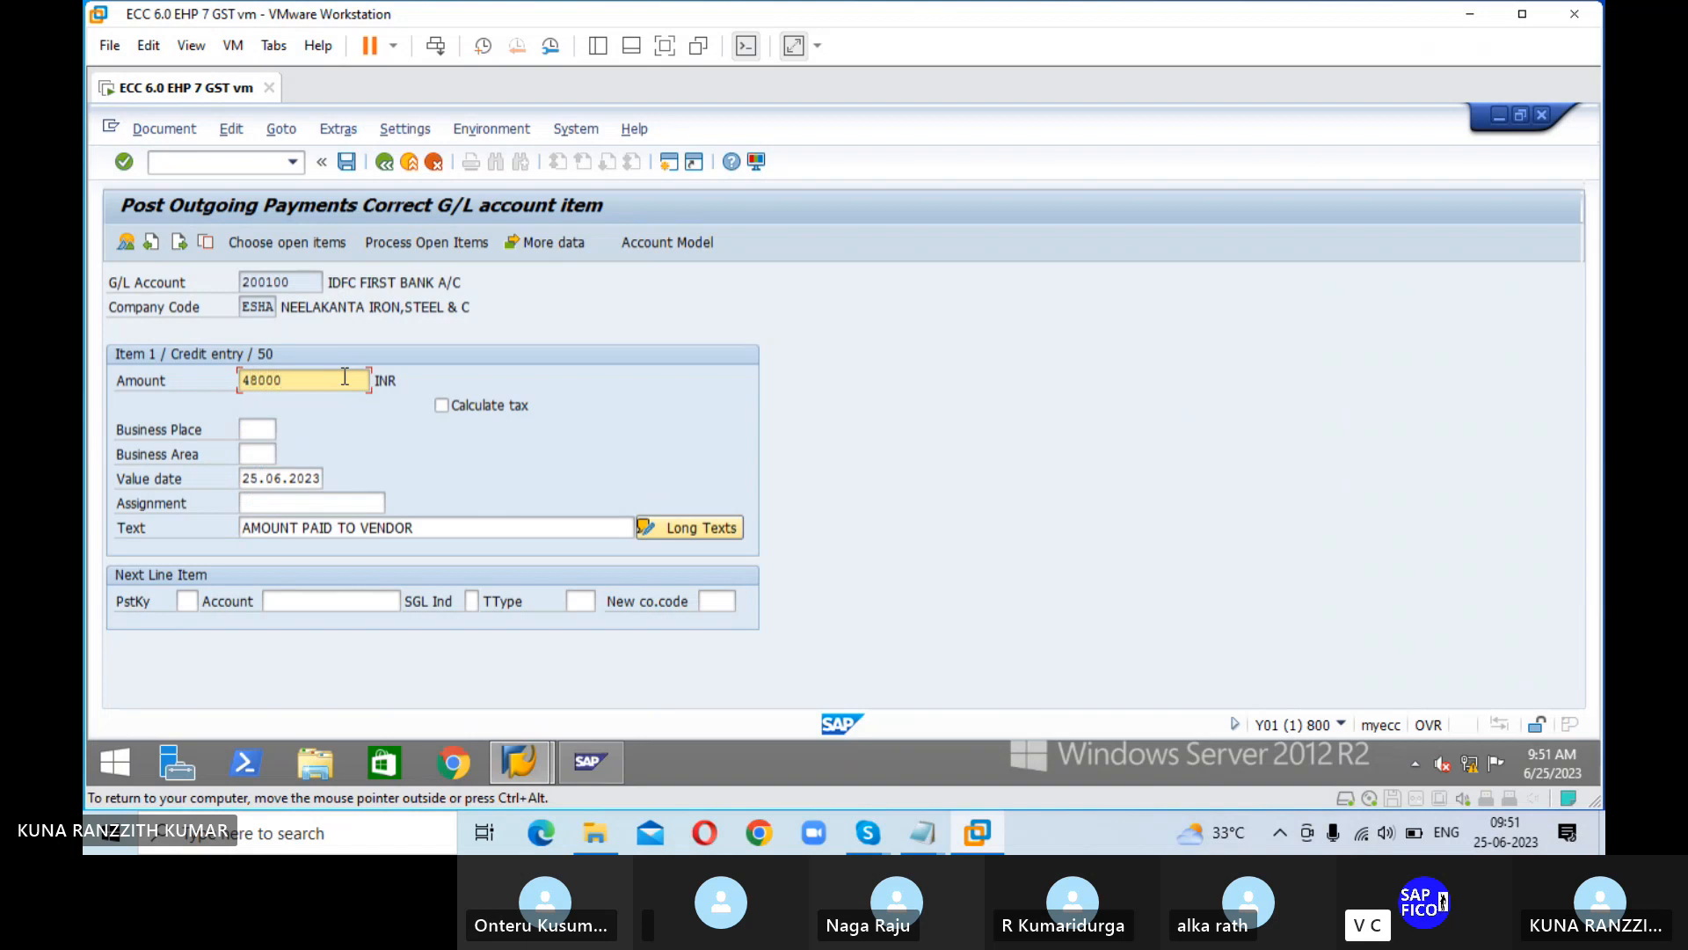
left_click(431, 248)
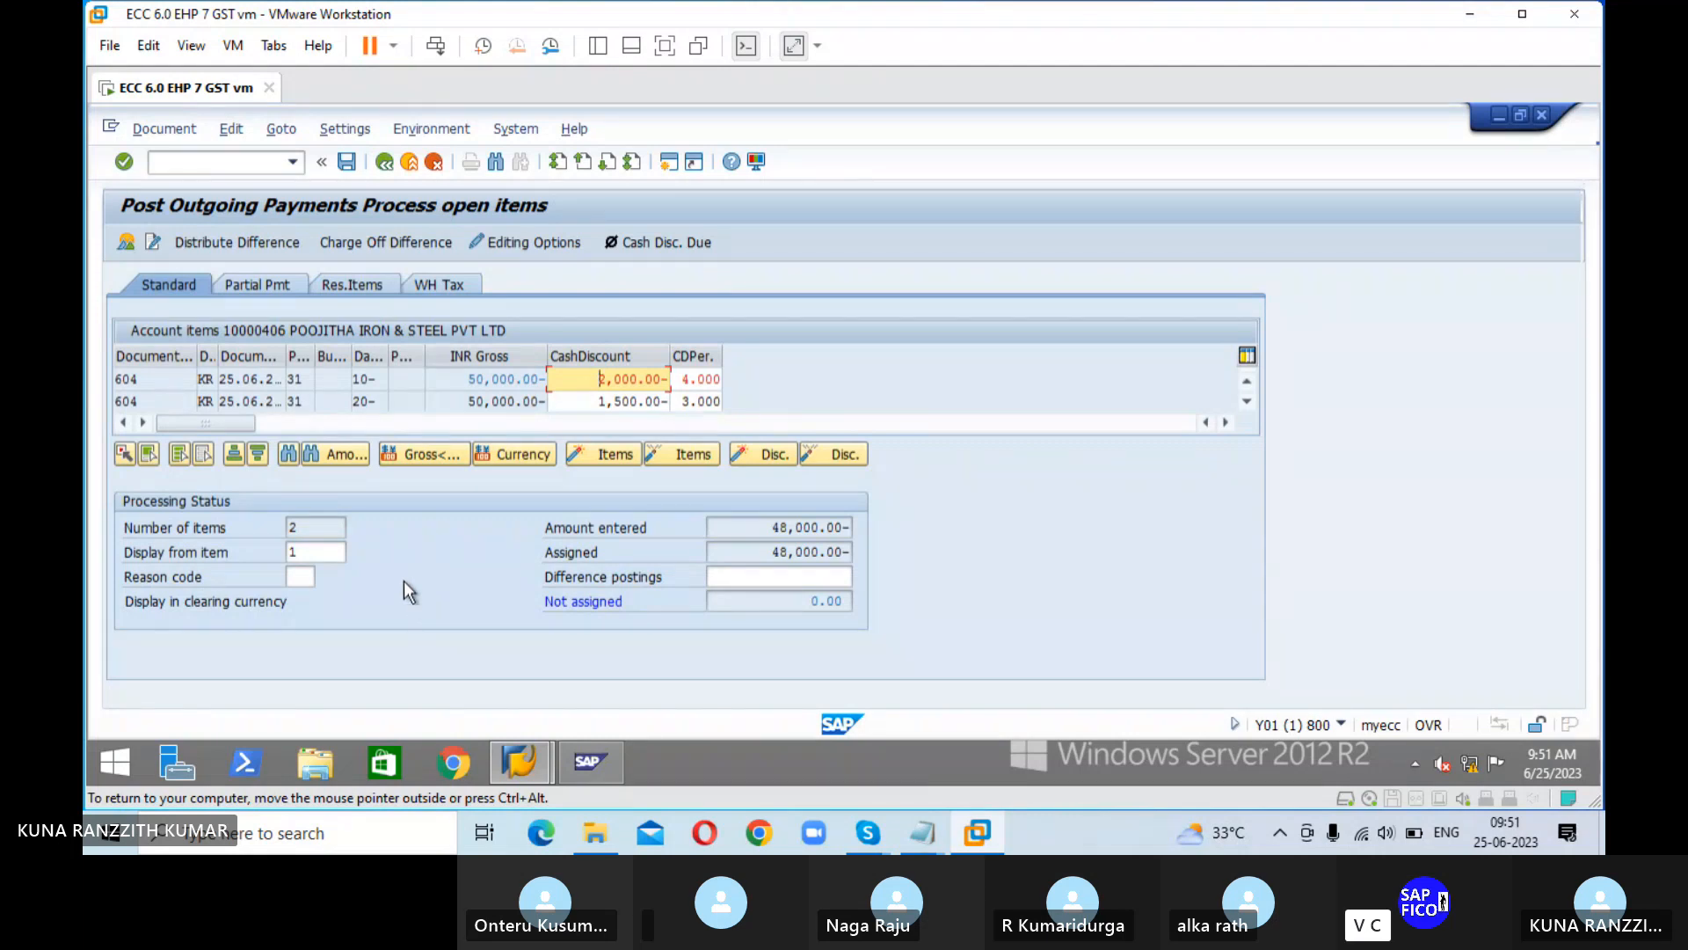
Step: Simulate the outgoing payment document and post it
left_click(167, 132)
left_click(193, 178)
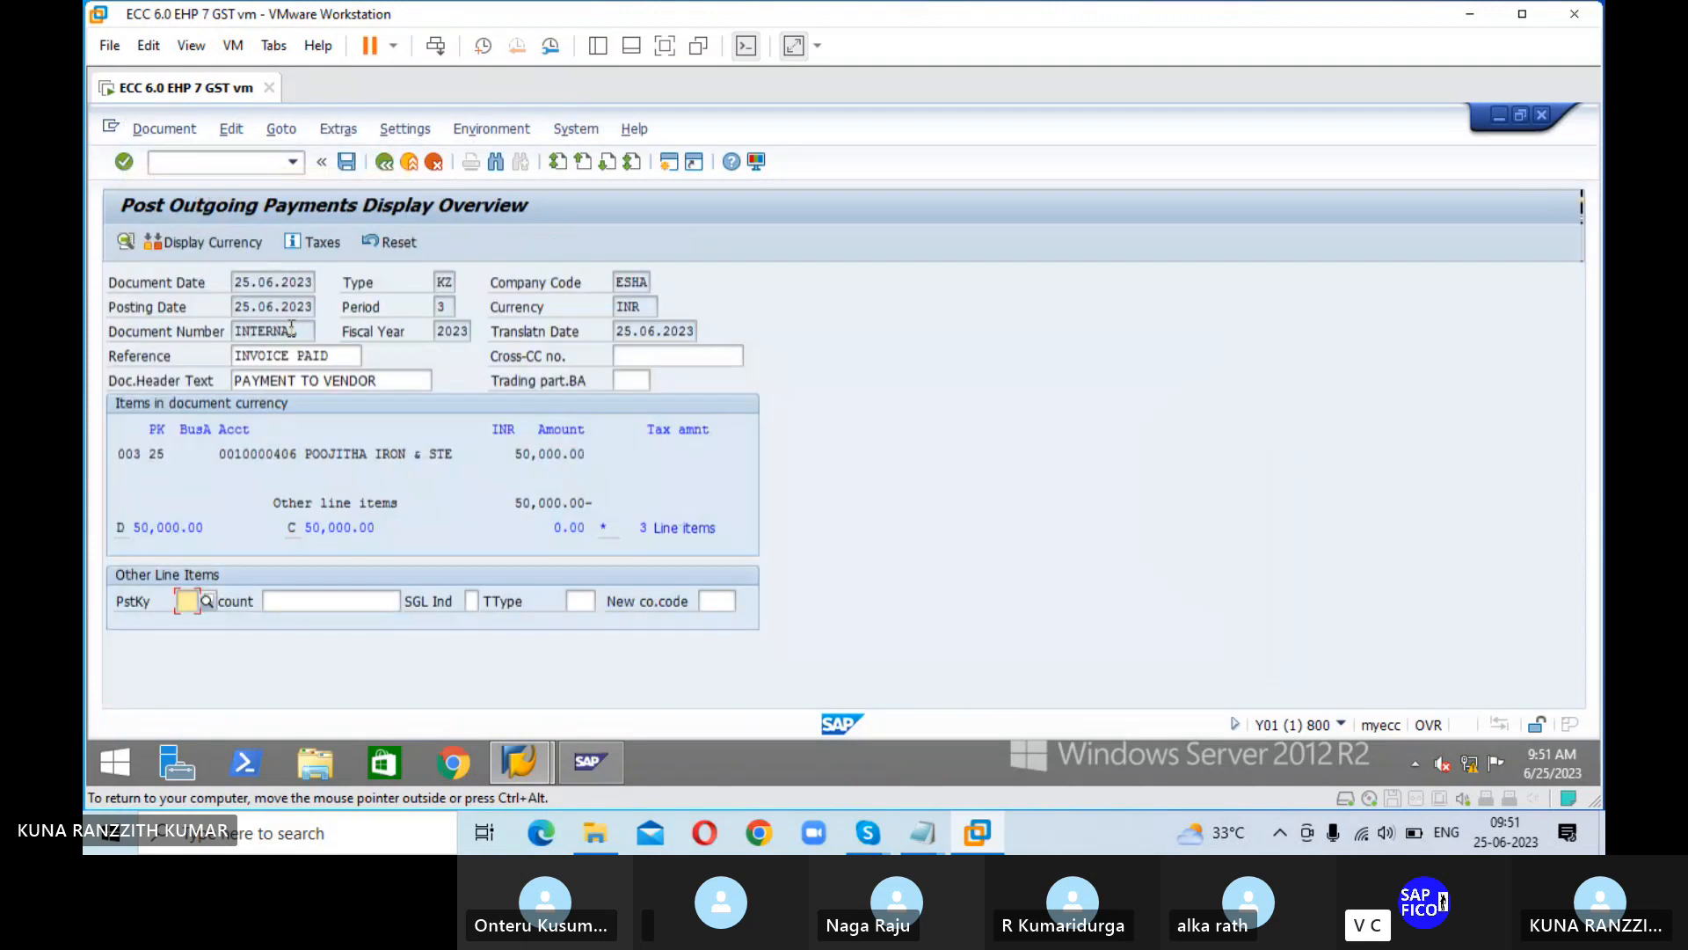
left_click(346, 164)
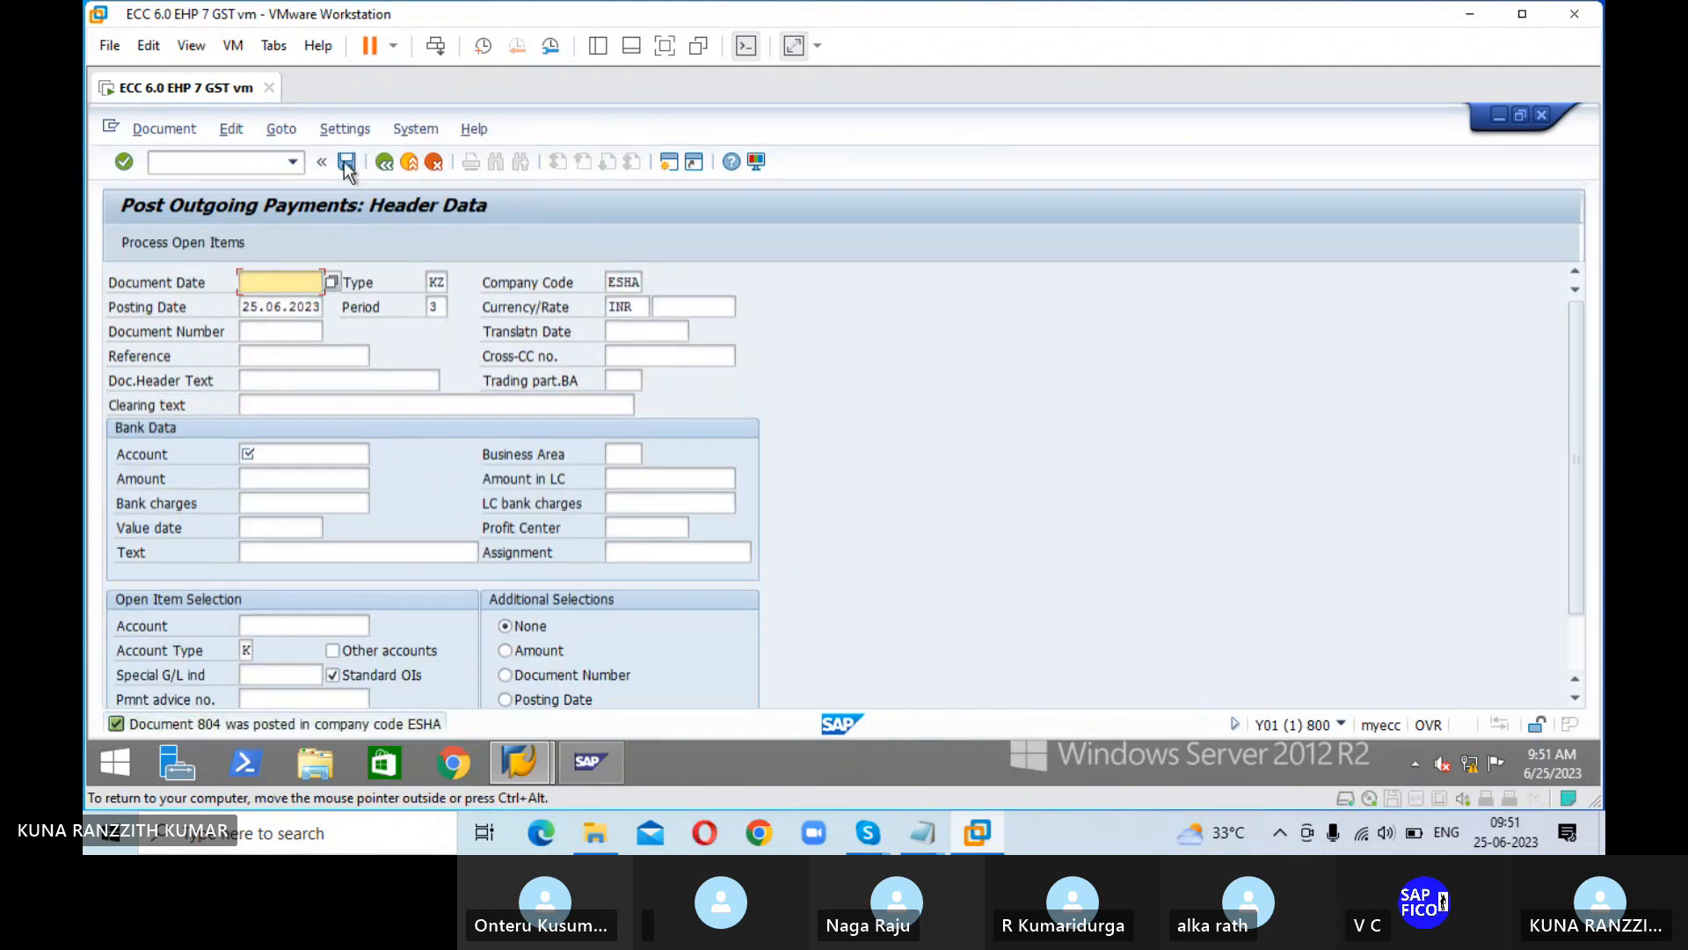
Step: Go to transaction FBL1N and display the vendor's open line items in company code ESHA as of 25.06.2023
left_click(255, 161)
type("/N")
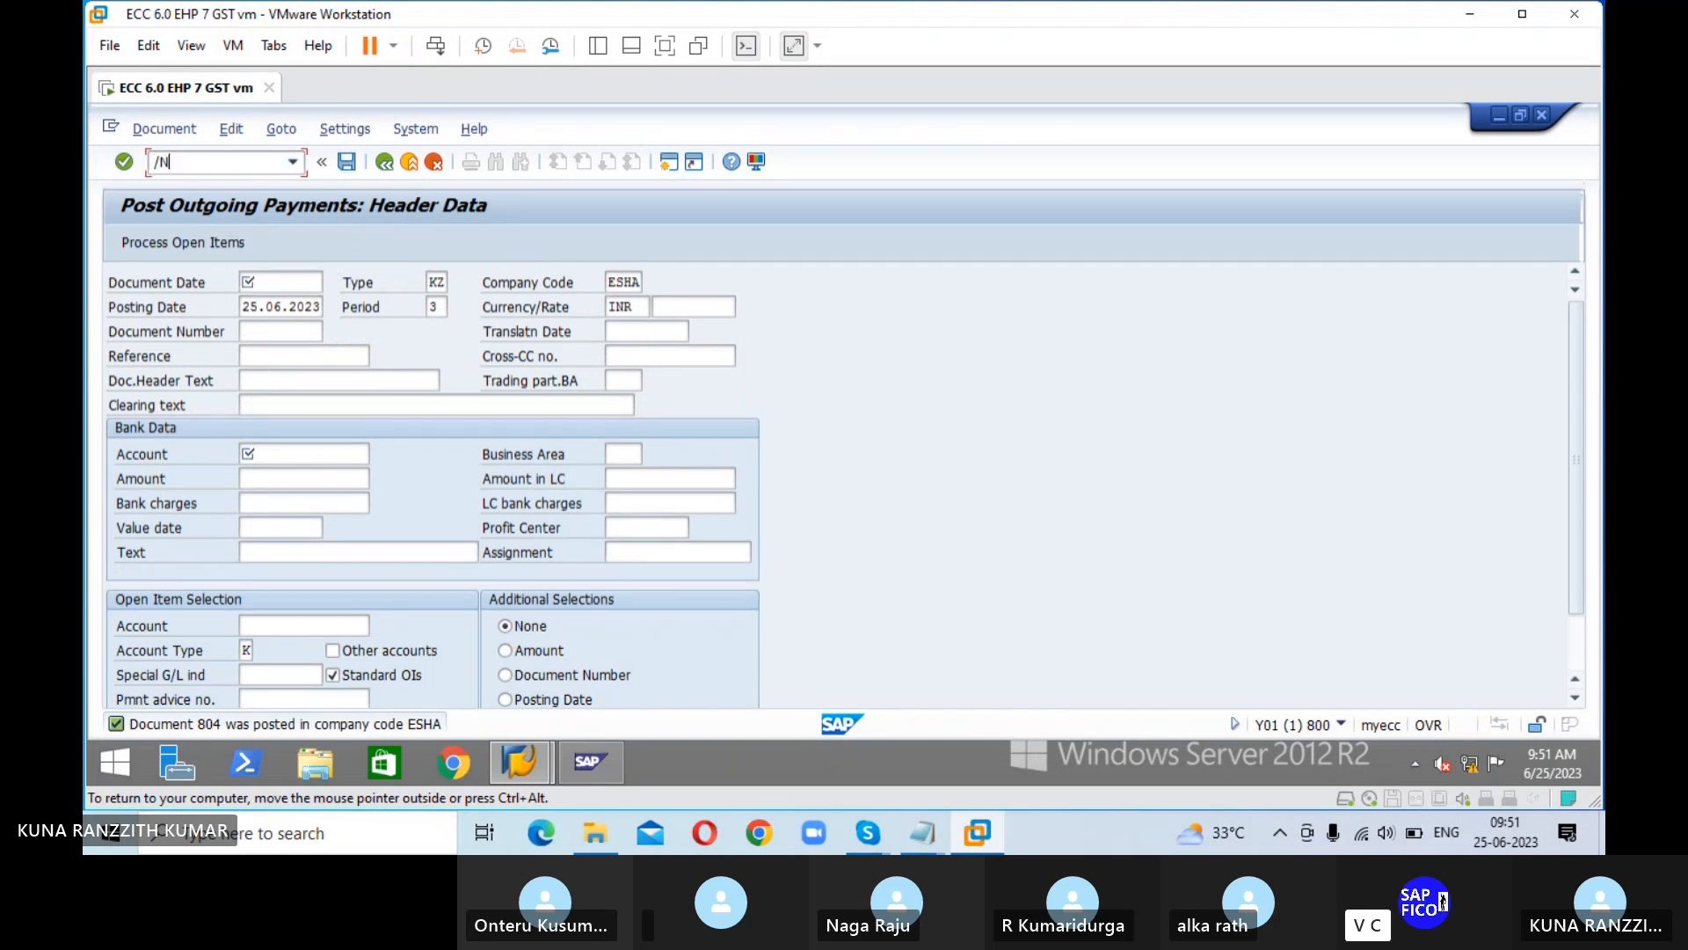
type("FBL1N")
key("Return")
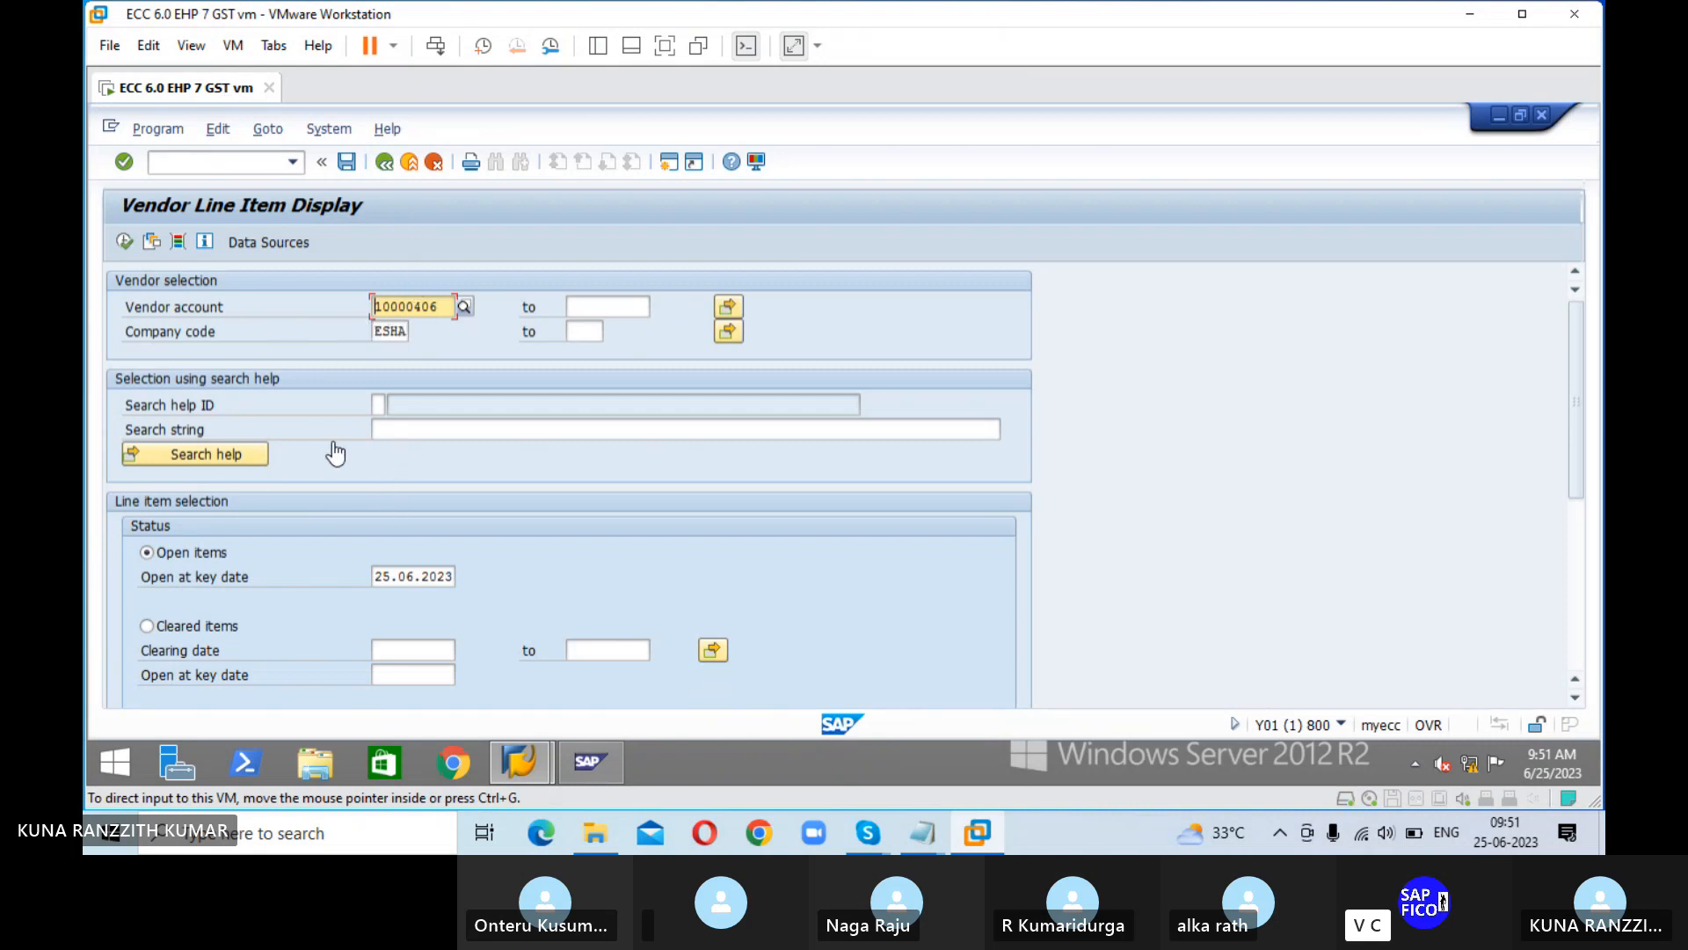
left_click(126, 243)
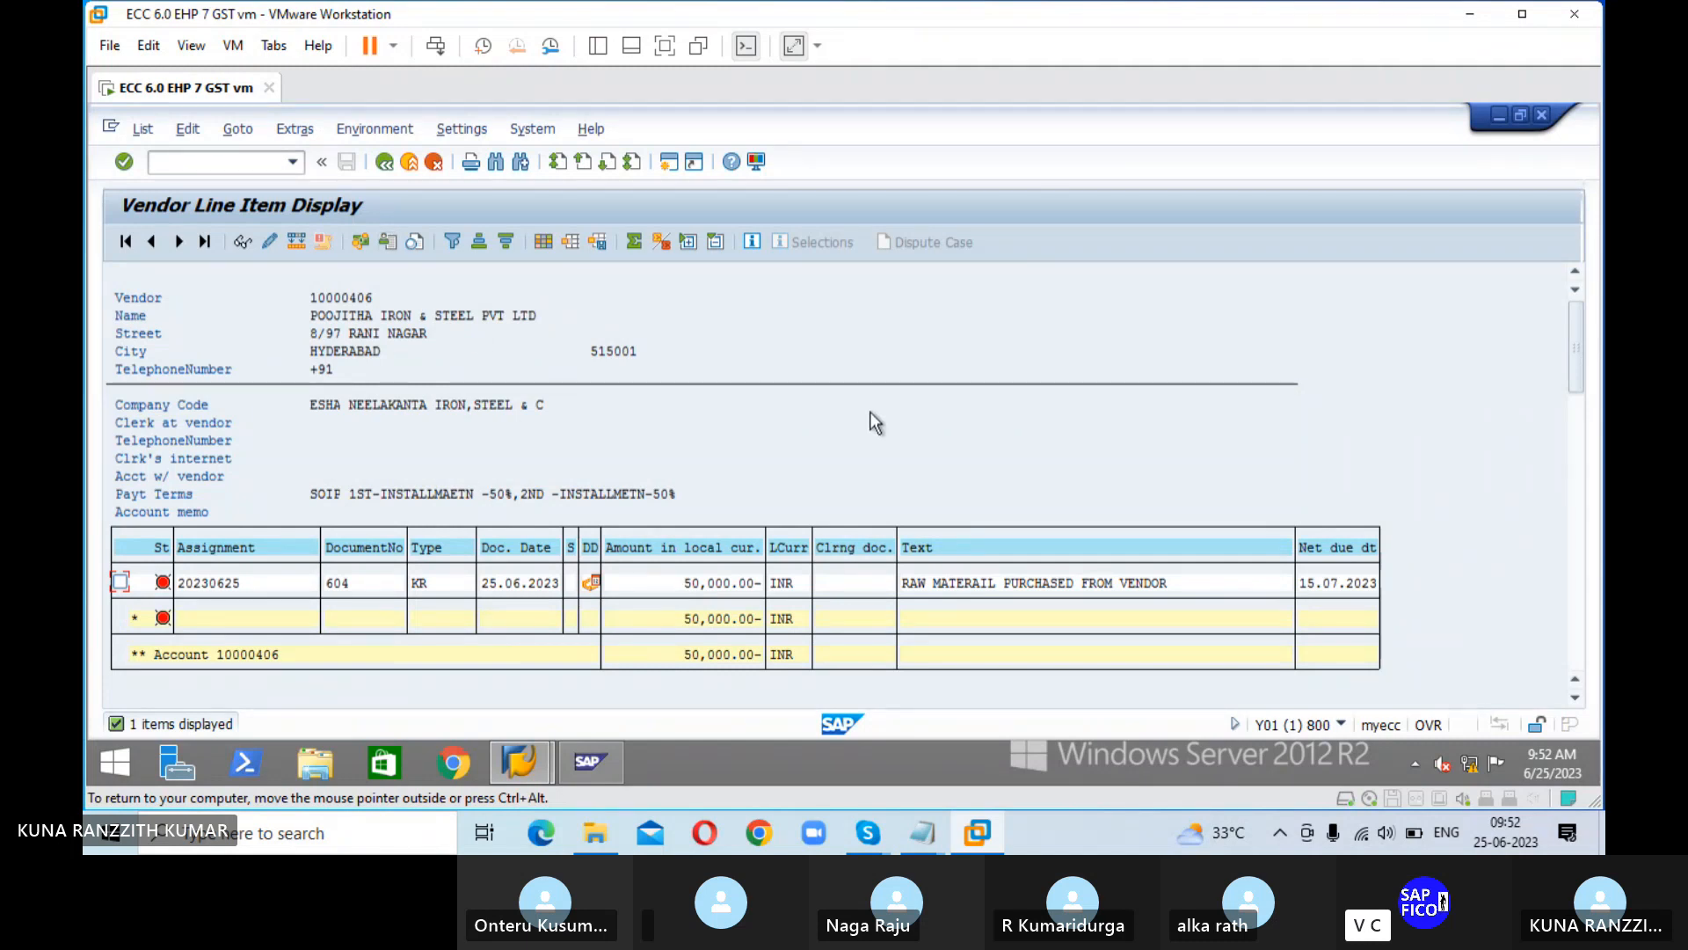
scroll(873, 411, "down", 1)
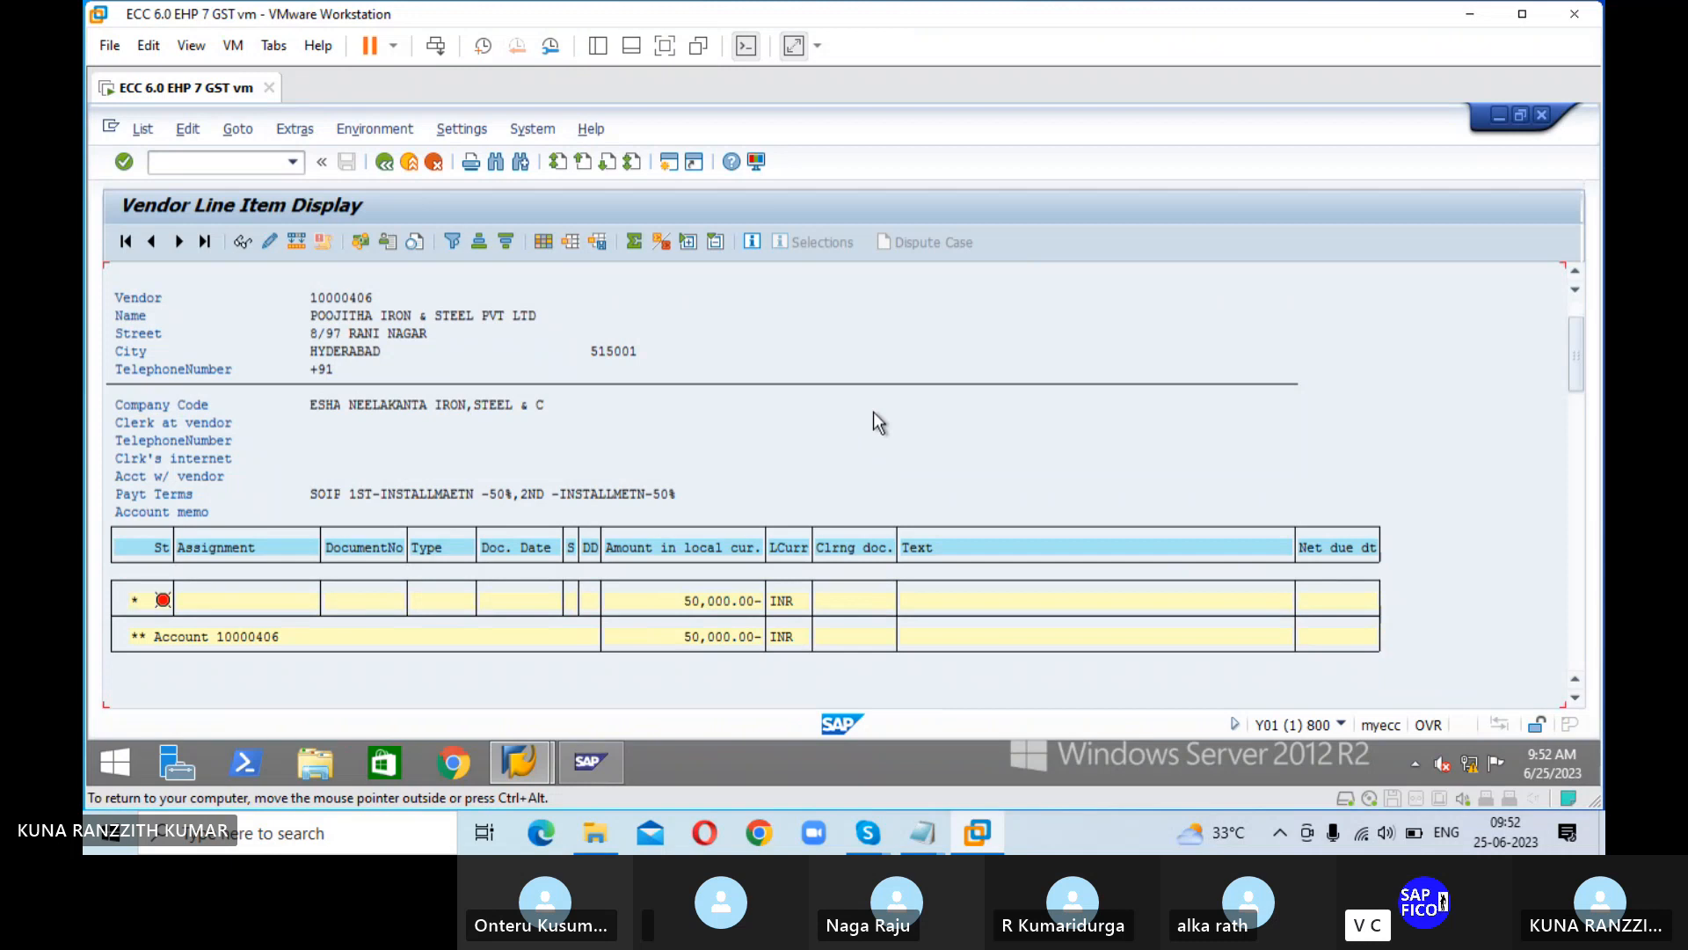